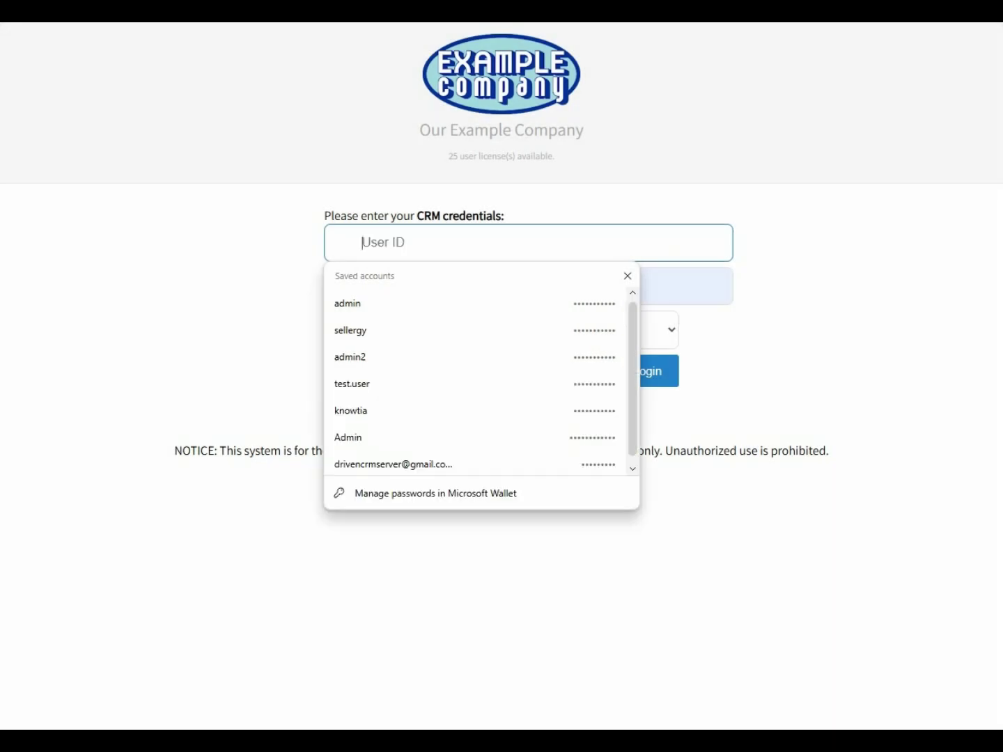
Step: Log in to the CRM with the user ID sales.service and the account password
{"action": "type", "text": "sales.service"}
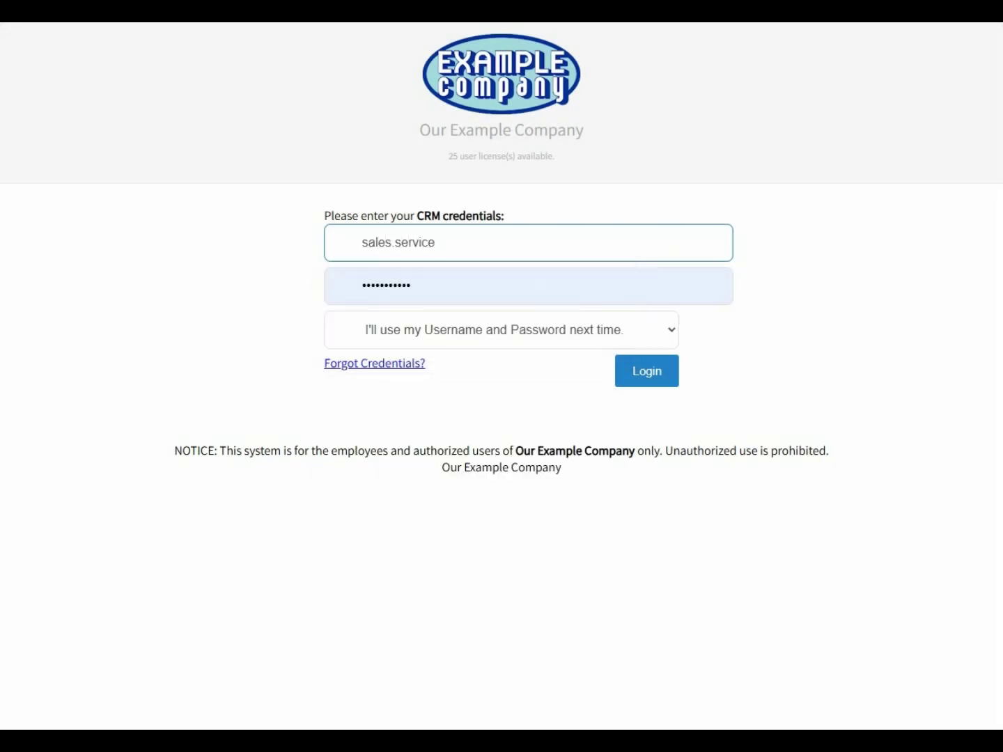
{"action": "key", "text": "Tab"}
{"action": "type", "text": "•••••••"}
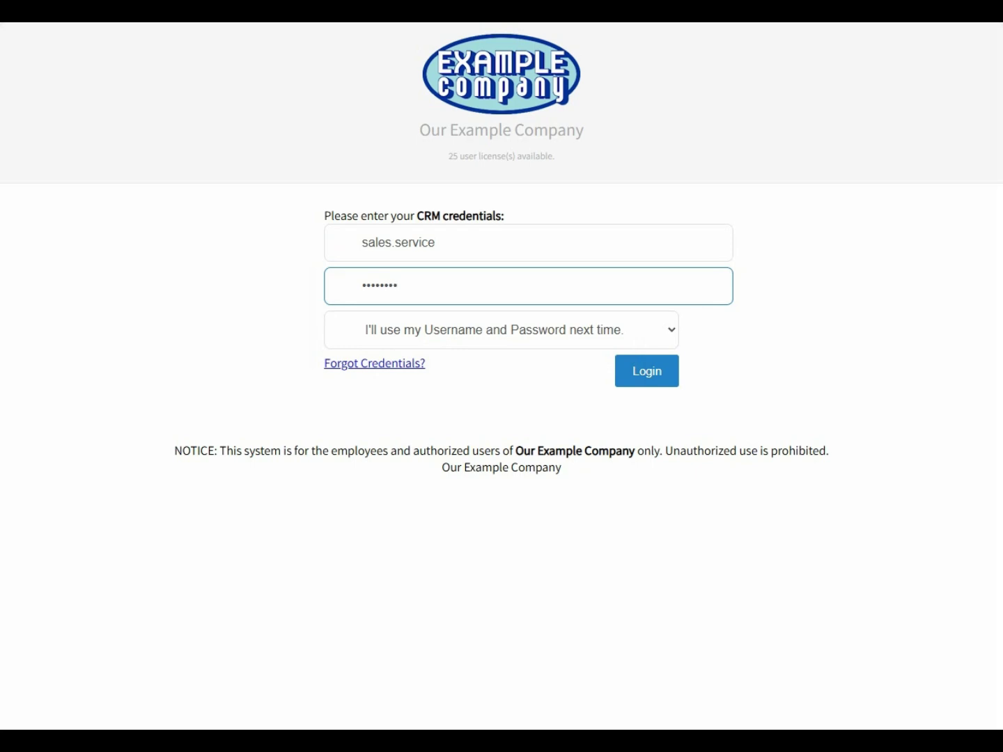
{"action": "key", "text": "Return"}
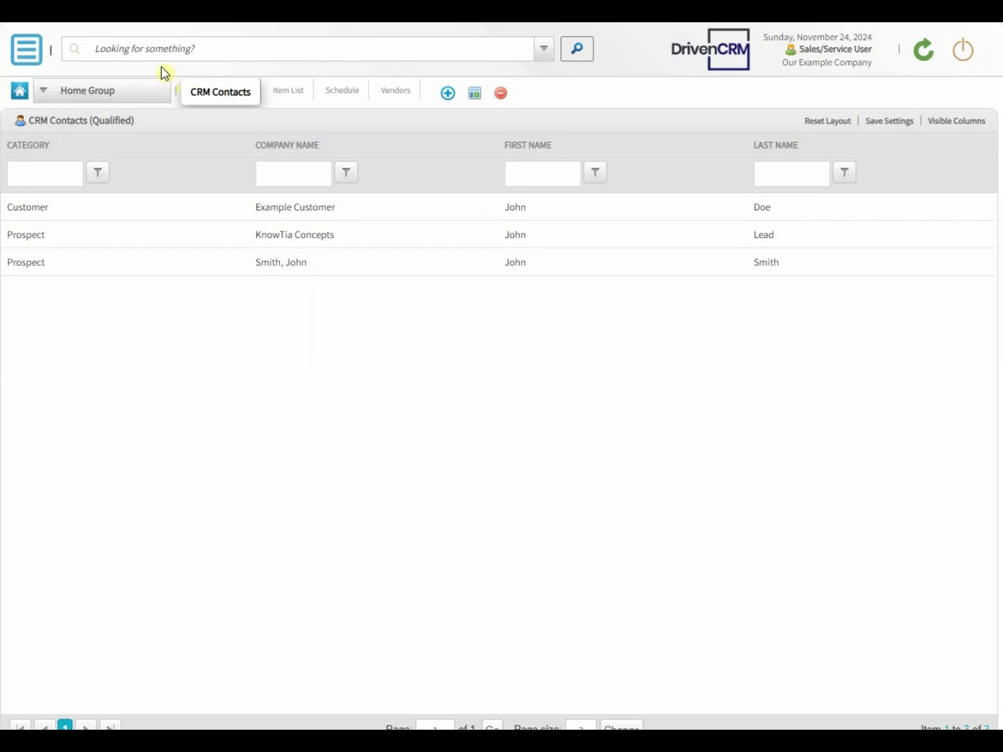
Step: Open the Settings & Configuration area showing the signed-in account's personal settings
{"action": "left_click", "coordinate": [30, 61]}
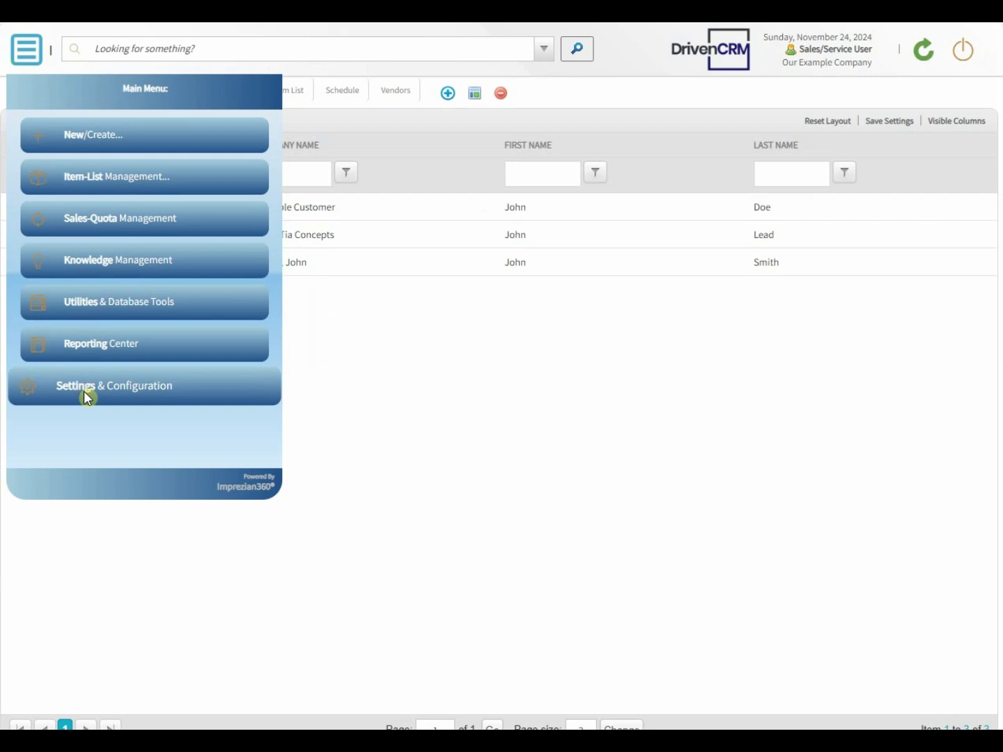
{"action": "left_click", "coordinate": [85, 390]}
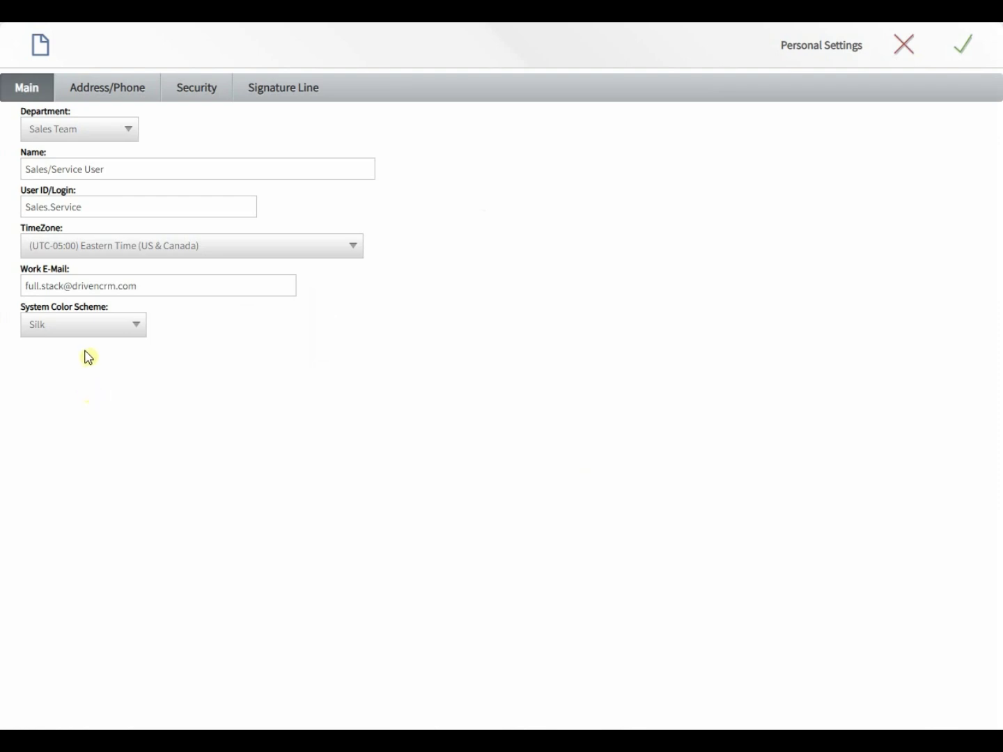
Step: Examine the department choices, name and login fields, and available system color schemes in the main personal settings
{"action": "left_click", "coordinate": [112, 134]}
{"action": "left_click", "coordinate": [192, 131]}
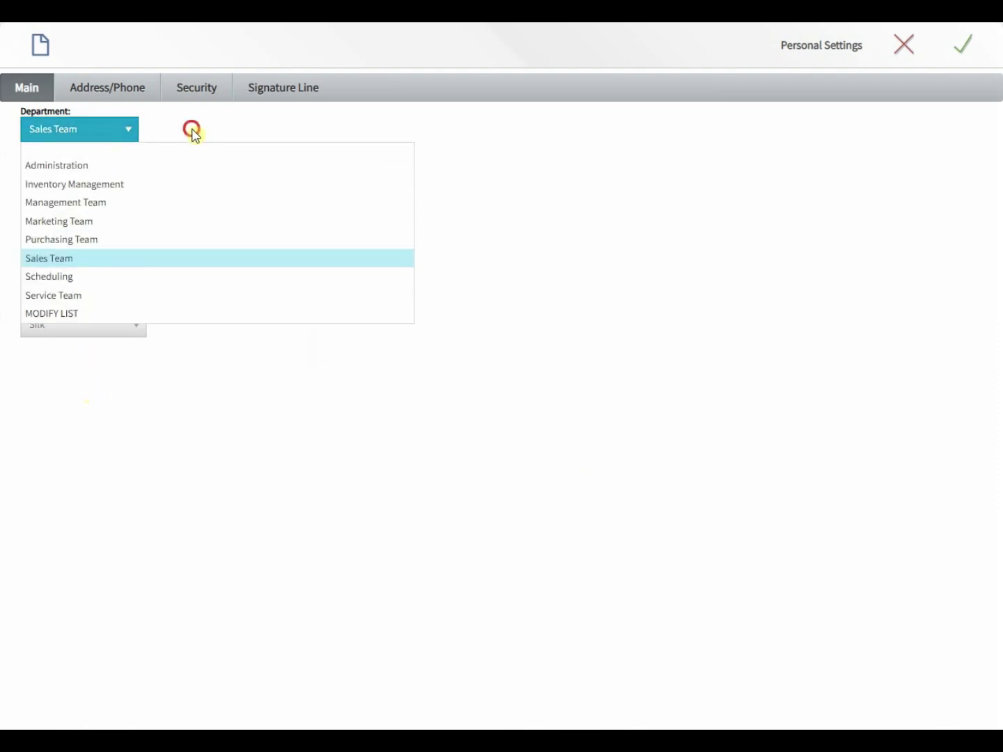
{"action": "key", "text": "Tab"}
{"action": "key", "text": "Tab"}
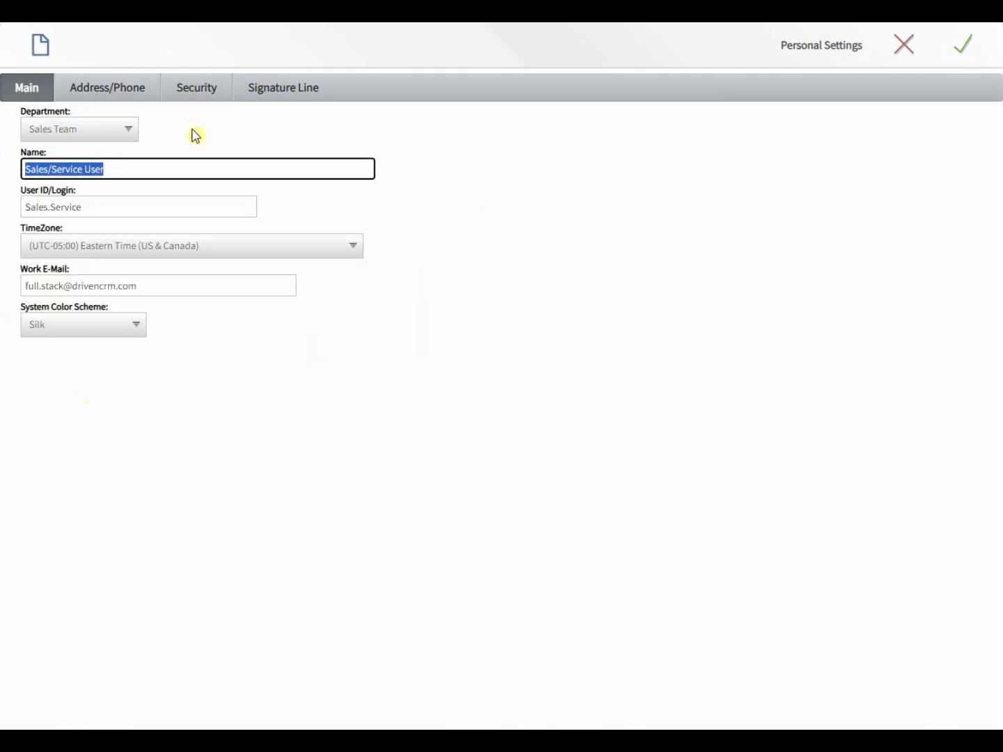
{"action": "key", "text": "Tab"}
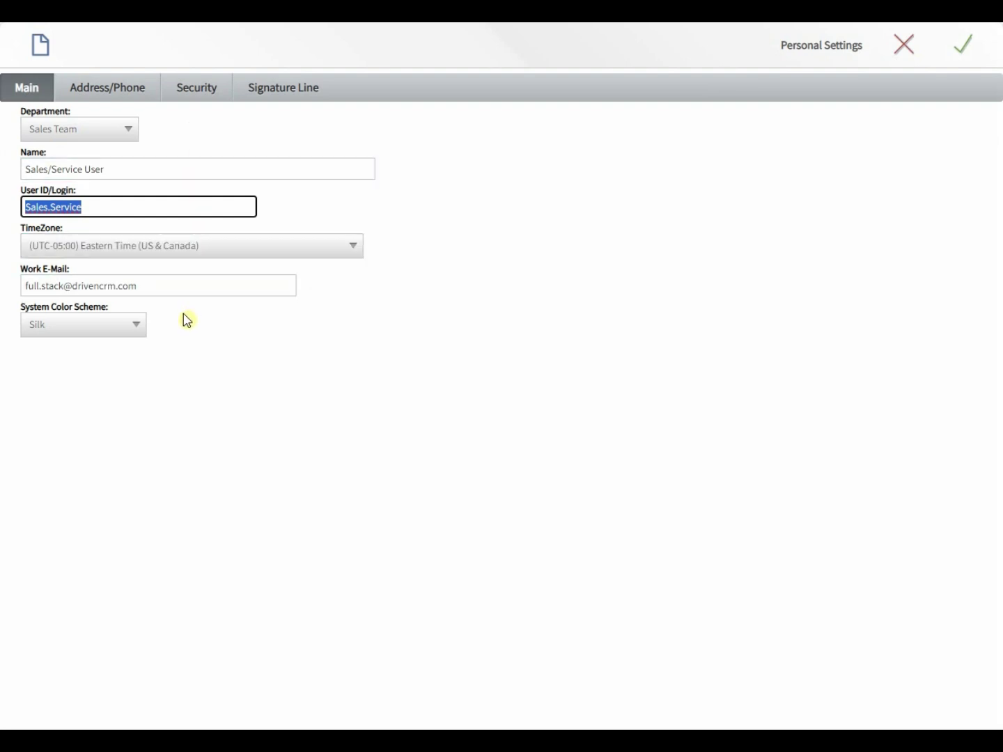
{"action": "left_click", "coordinate": [139, 341]}
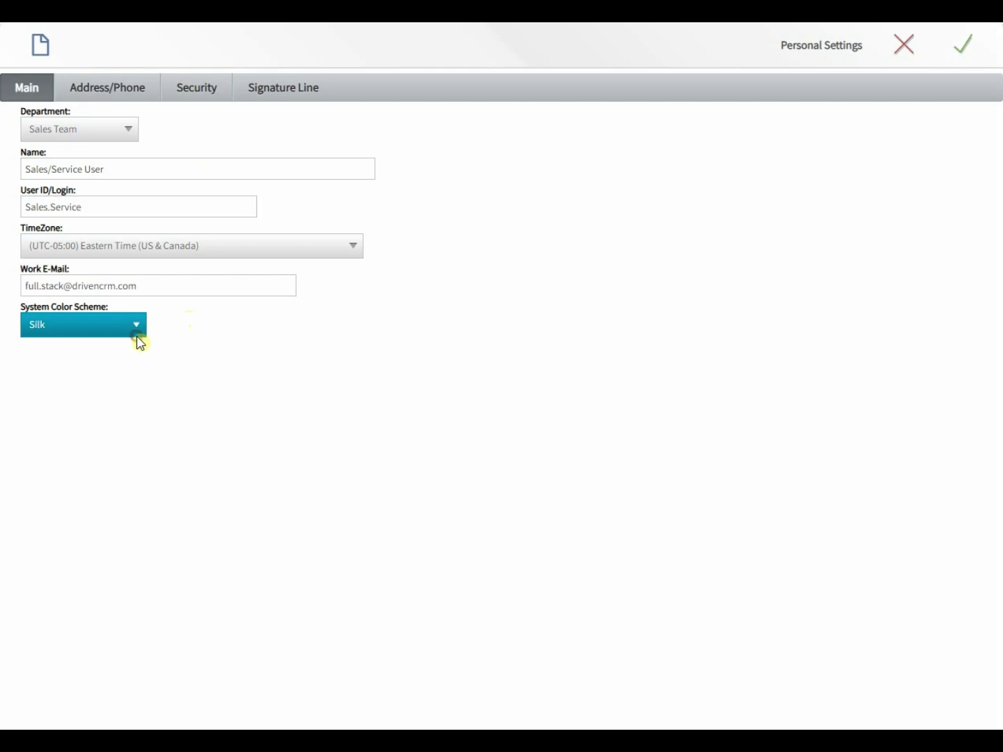
{"action": "left_click", "coordinate": [137, 324]}
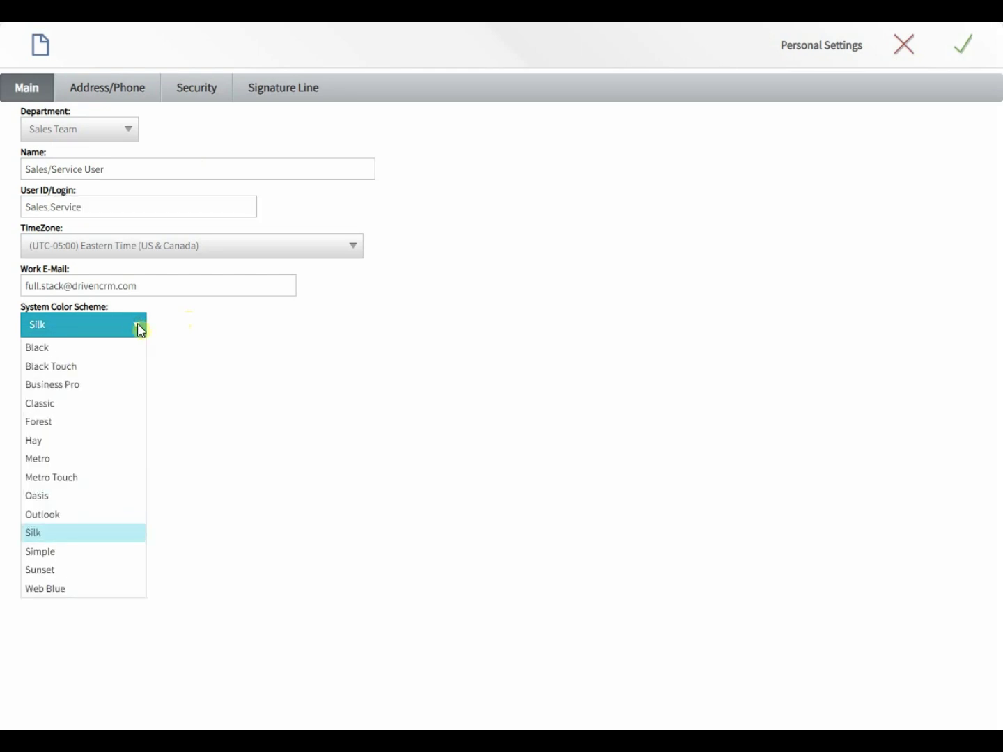
{"action": "left_click", "coordinate": [137, 324]}
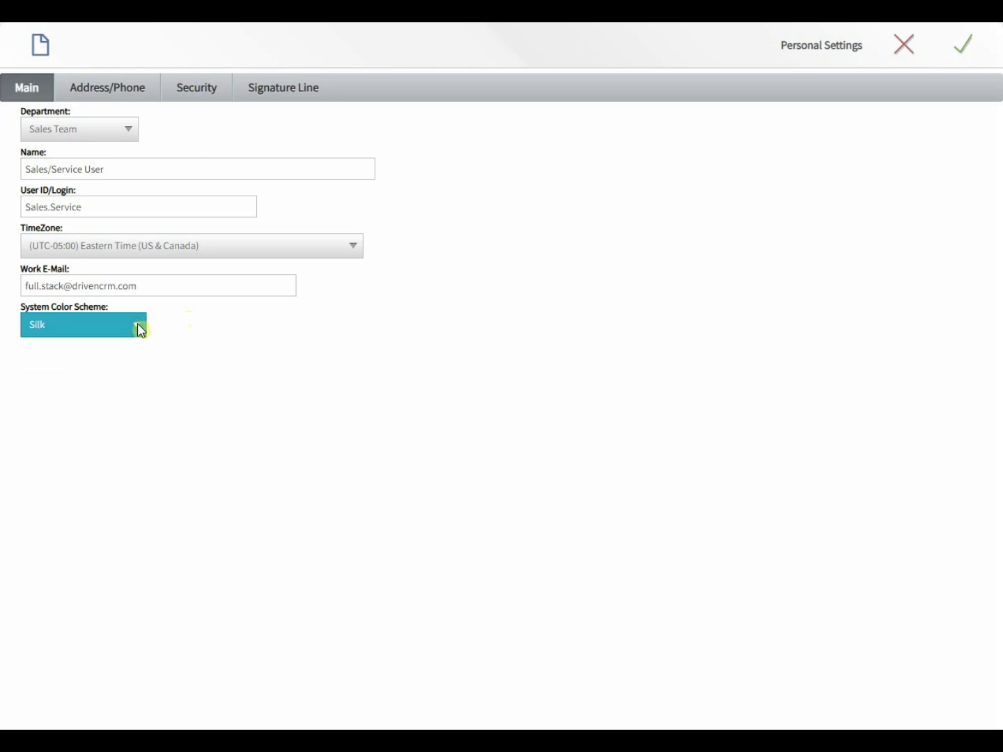
Step: Examine the location, phone and verification setup fields in the address and phone settings
{"action": "left_click", "coordinate": [98, 91]}
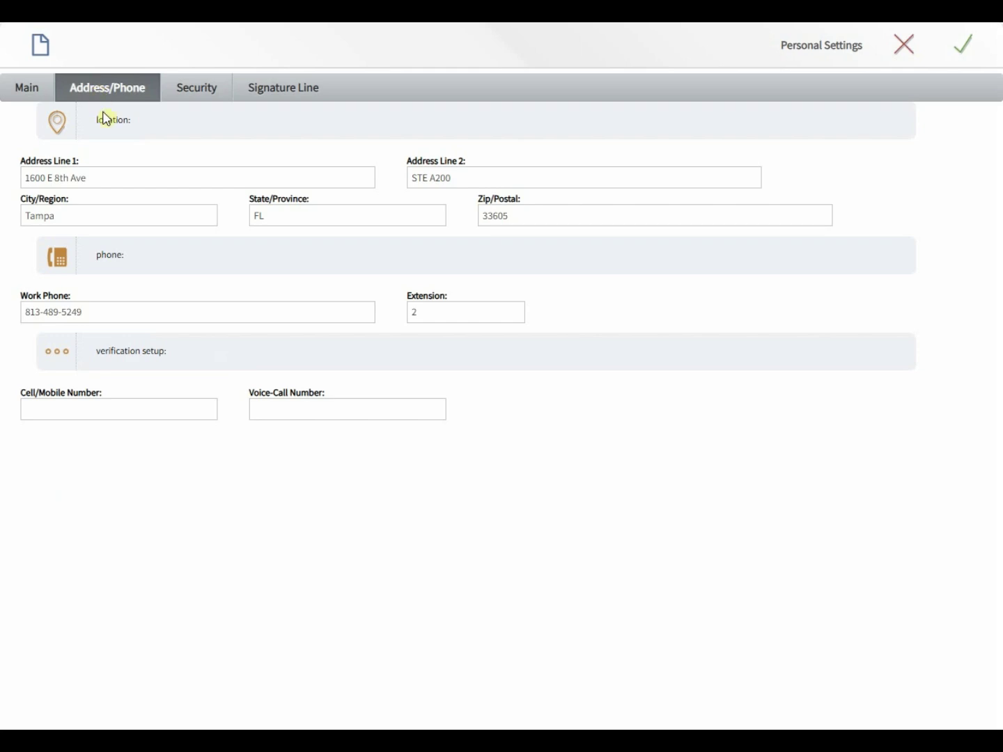
{"action": "left_click", "coordinate": [104, 179]}
{"action": "left_click", "coordinate": [97, 405]}
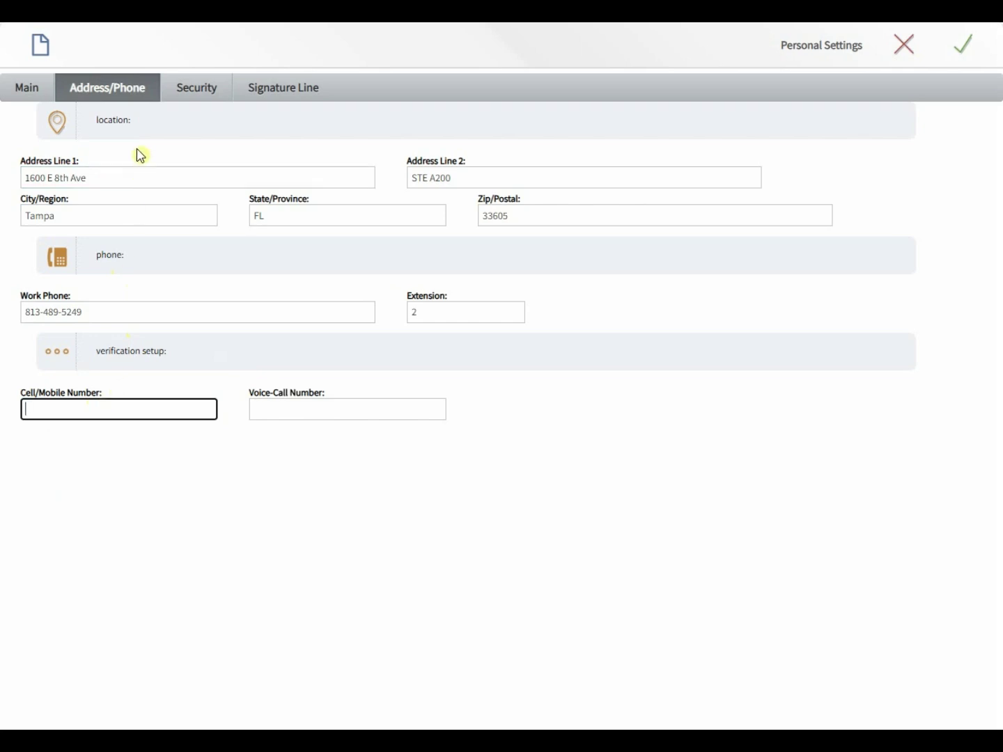
Step: Set the Adobe Acrobat Sign region code to NA3 in the security settings and save it
{"action": "left_click", "coordinate": [191, 97]}
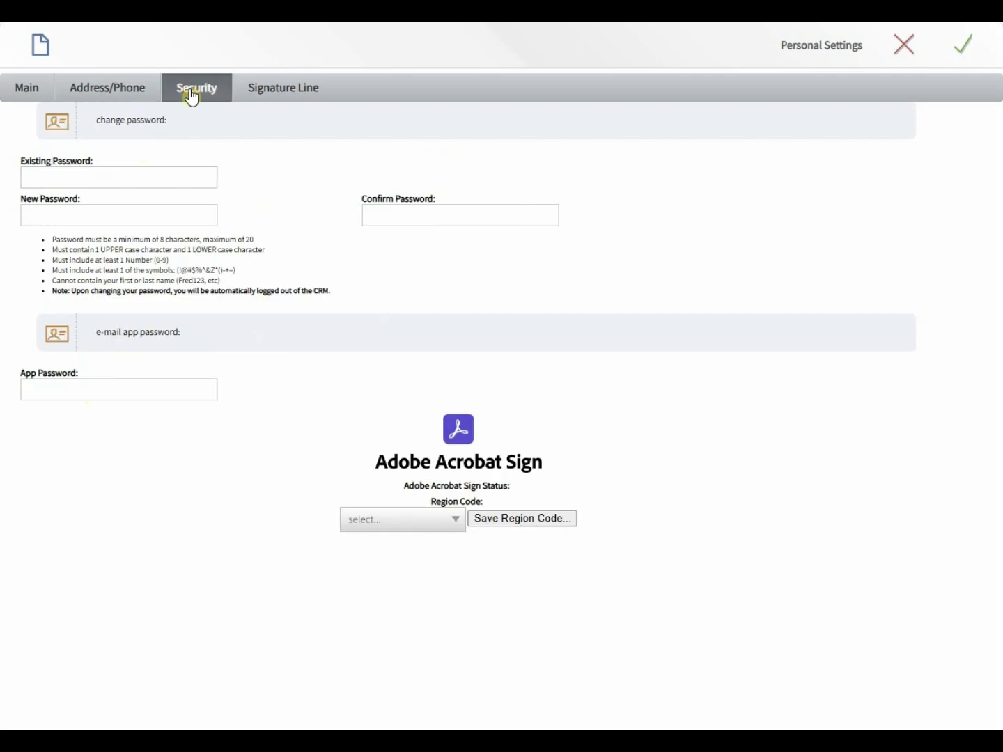
{"action": "left_click", "coordinate": [167, 171]}
{"action": "left_click", "coordinate": [185, 148]}
{"action": "left_click", "coordinate": [150, 381]}
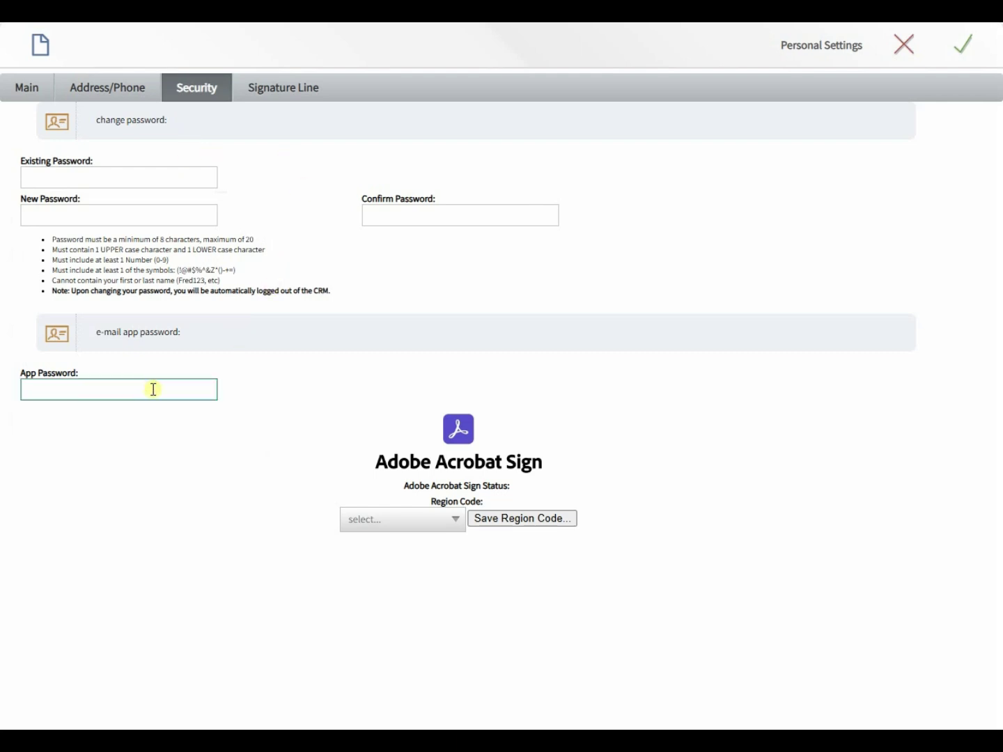
{"action": "left_click", "coordinate": [263, 440]}
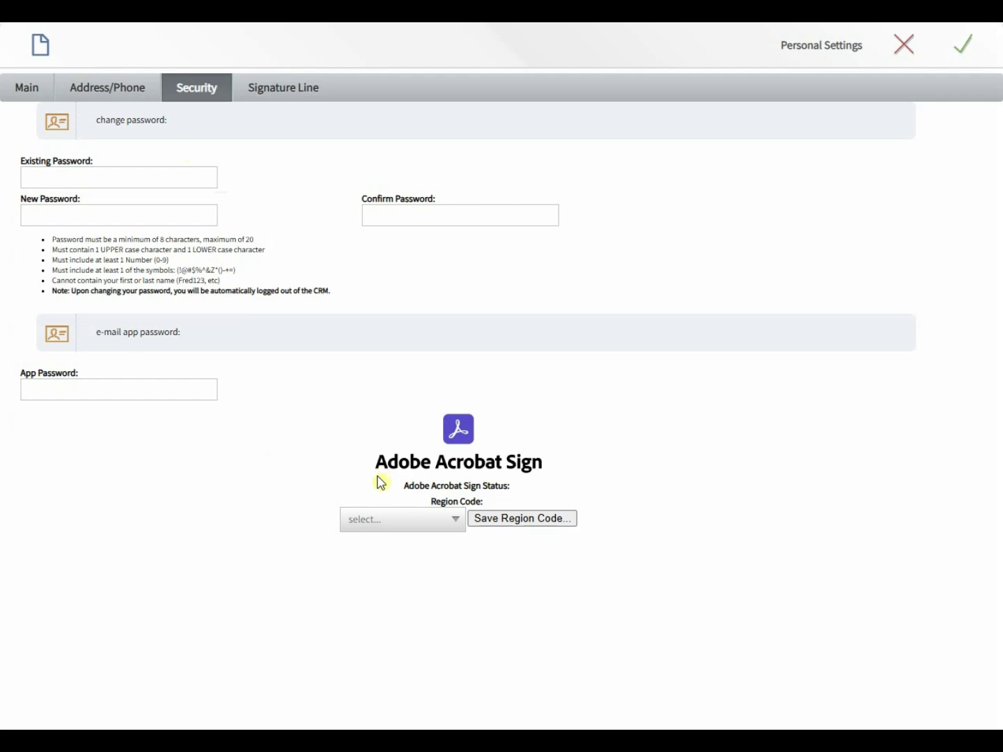
{"action": "left_click", "coordinate": [391, 527]}
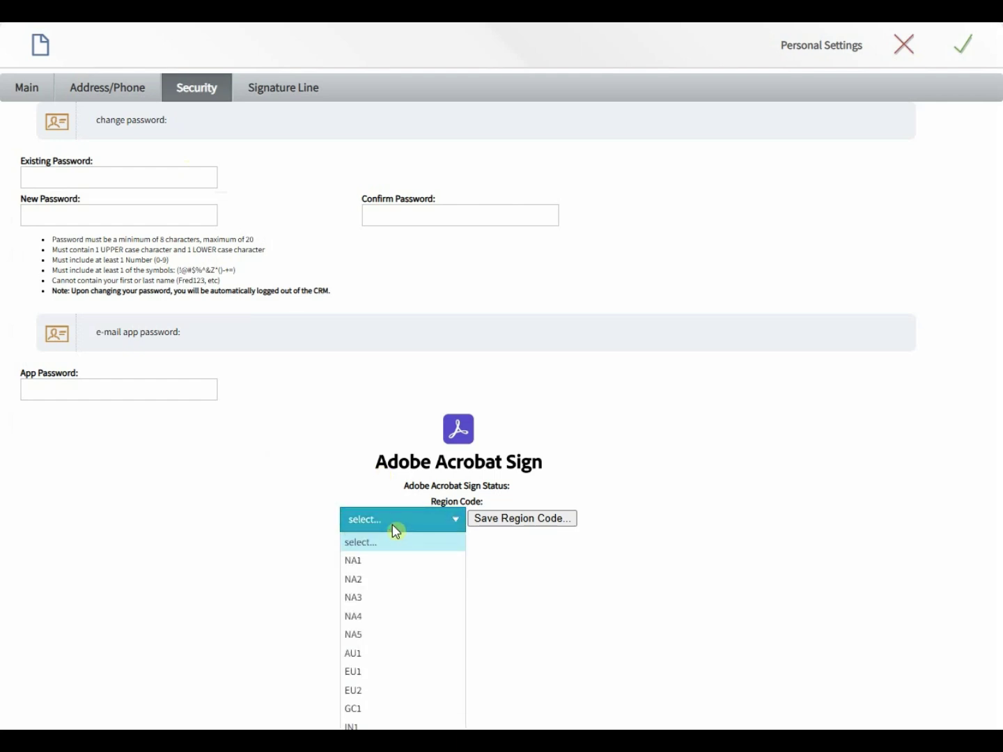
{"action": "left_click", "coordinate": [374, 598]}
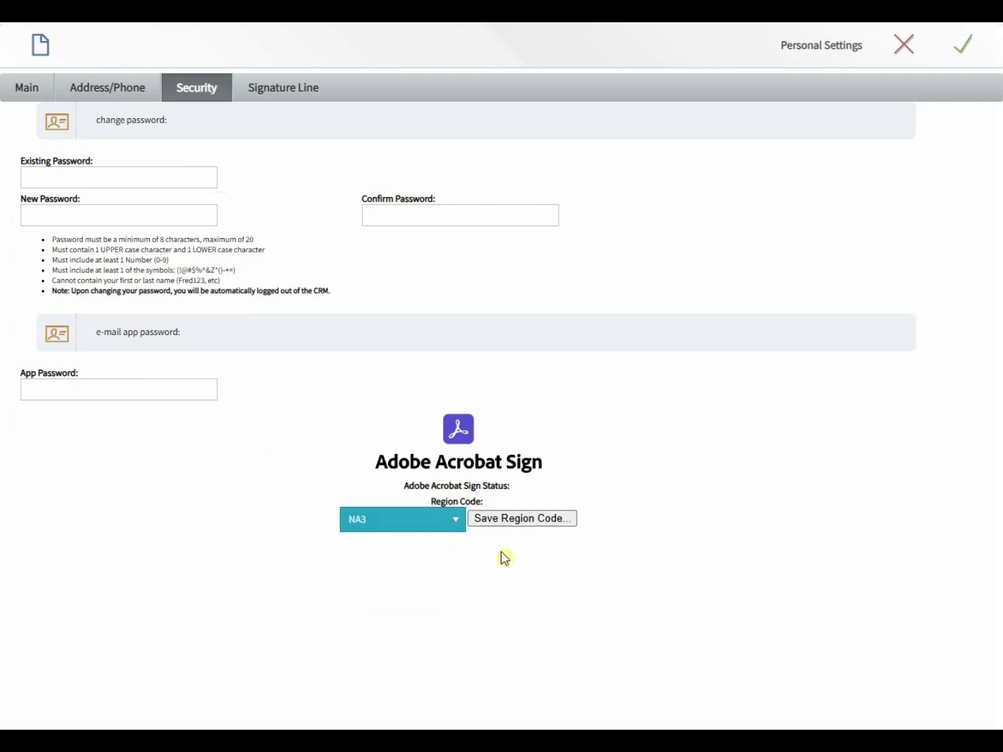
{"action": "left_click", "coordinate": [504, 520]}
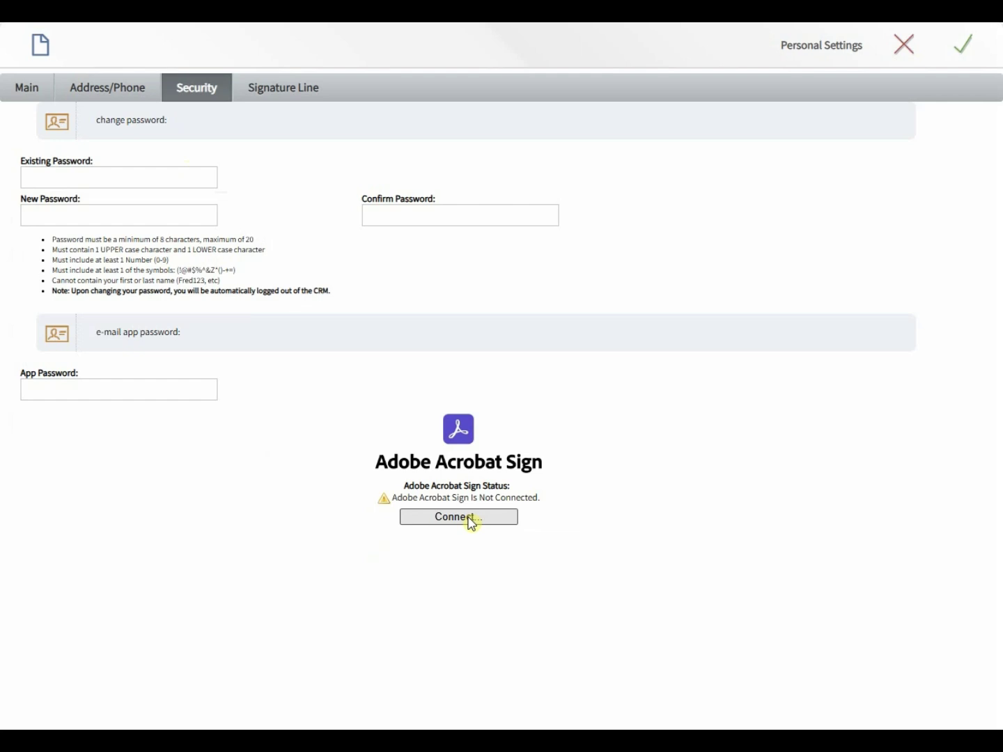
Step: Start the Adobe Acrobat Sign connection and sign in with the account e-mail and password
{"action": "left_click", "coordinate": [469, 519]}
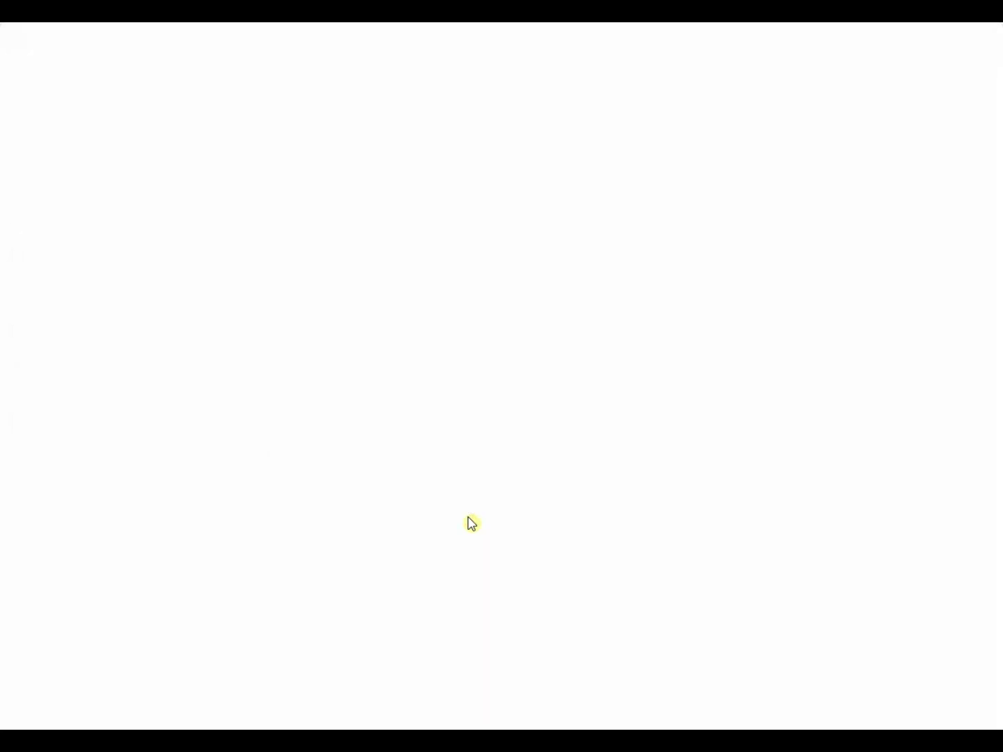
{"action": "left_click", "coordinate": [419, 162]}
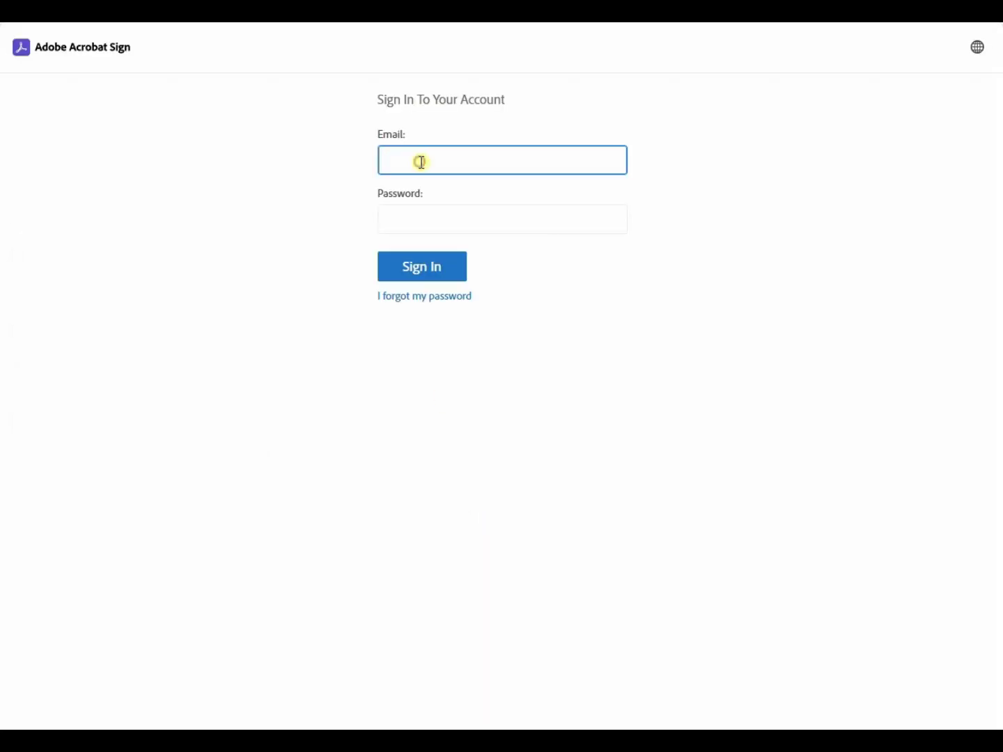
{"action": "type", "text": "a[unreadable]"}
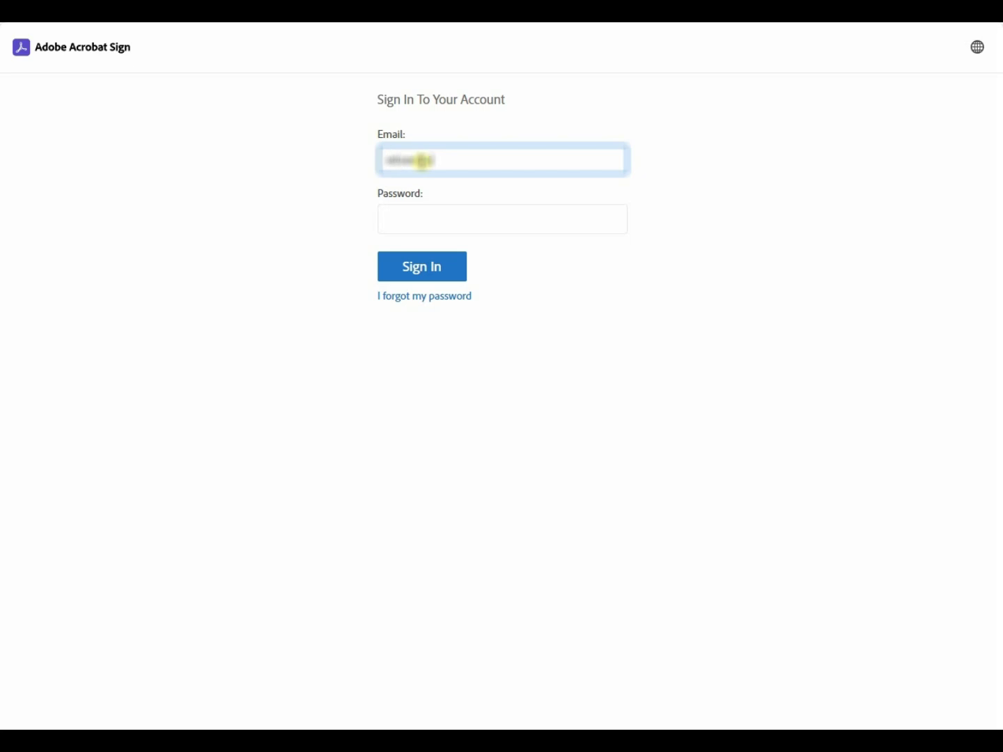
{"action": "type", "text": "[unreadable]"}
{"action": "key", "text": "Tab"}
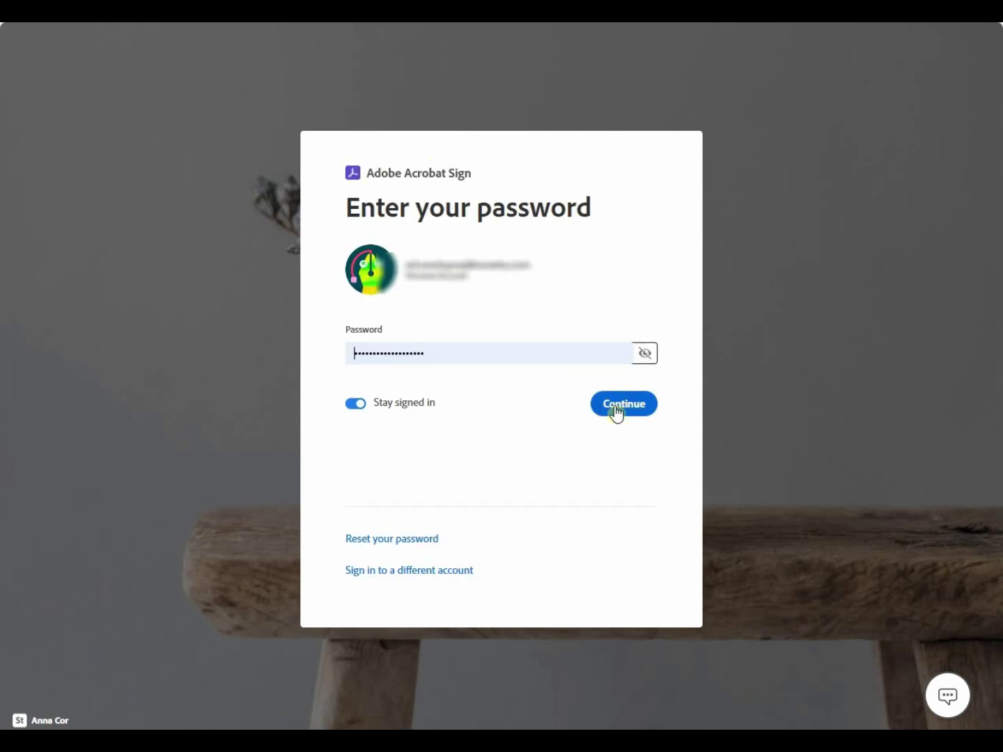
{"action": "left_click", "coordinate": [615, 411]}
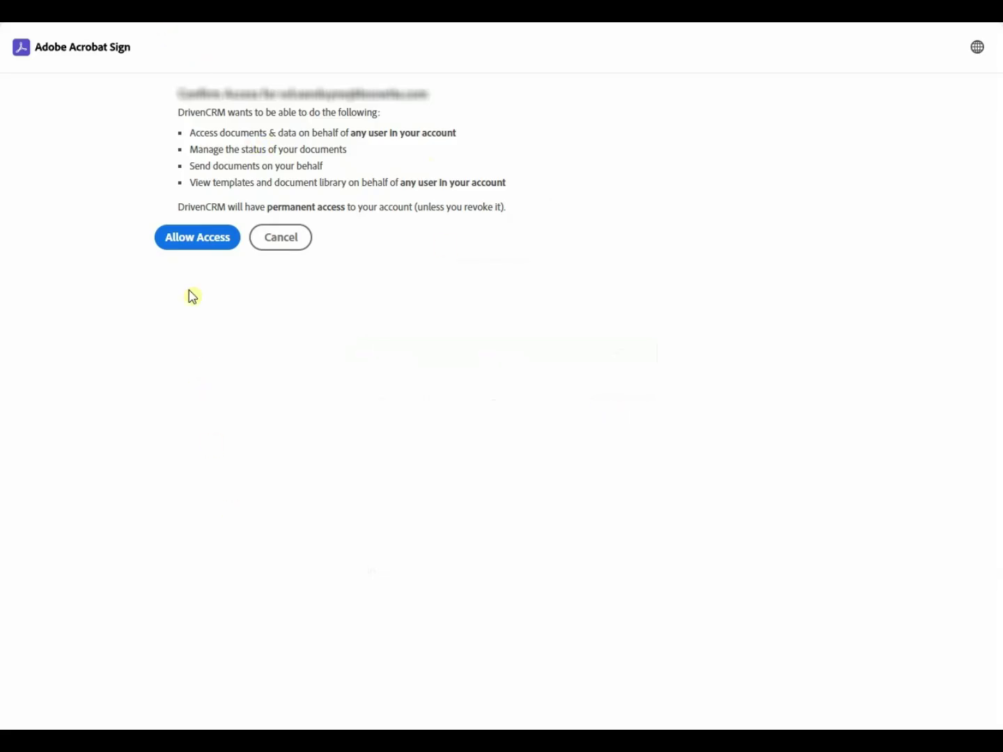
Step: Allow DrivenCRM access to the Acrobat Sign account, and validate the copied access code as the authorization code in the security settings
{"action": "left_click", "coordinate": [195, 237]}
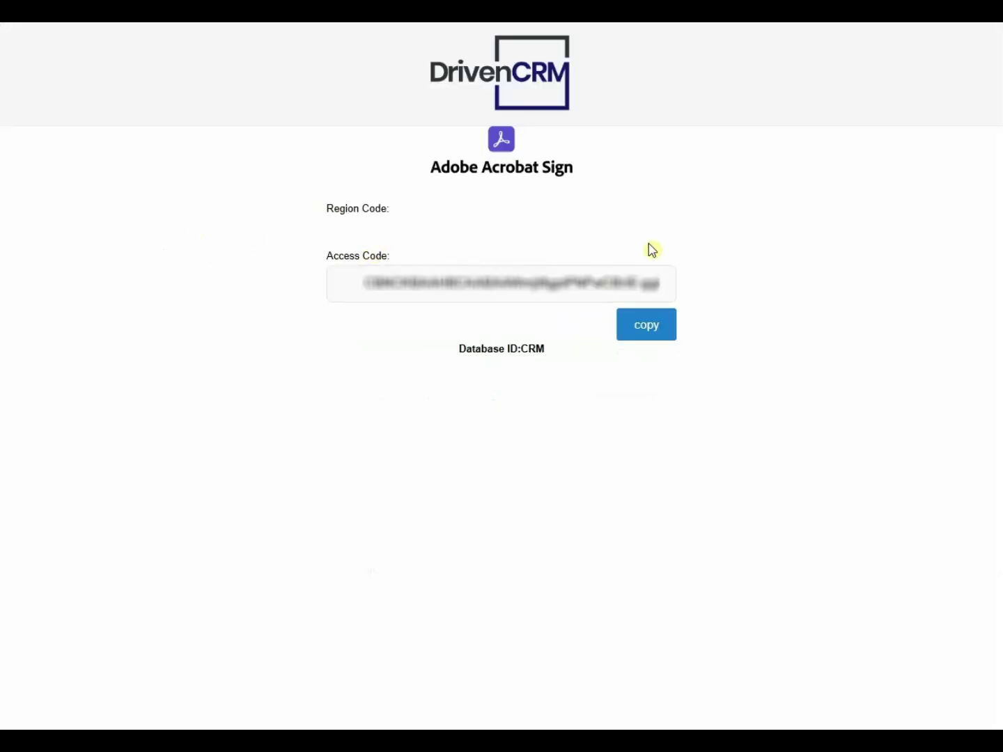
{"action": "left_click", "coordinate": [653, 331]}
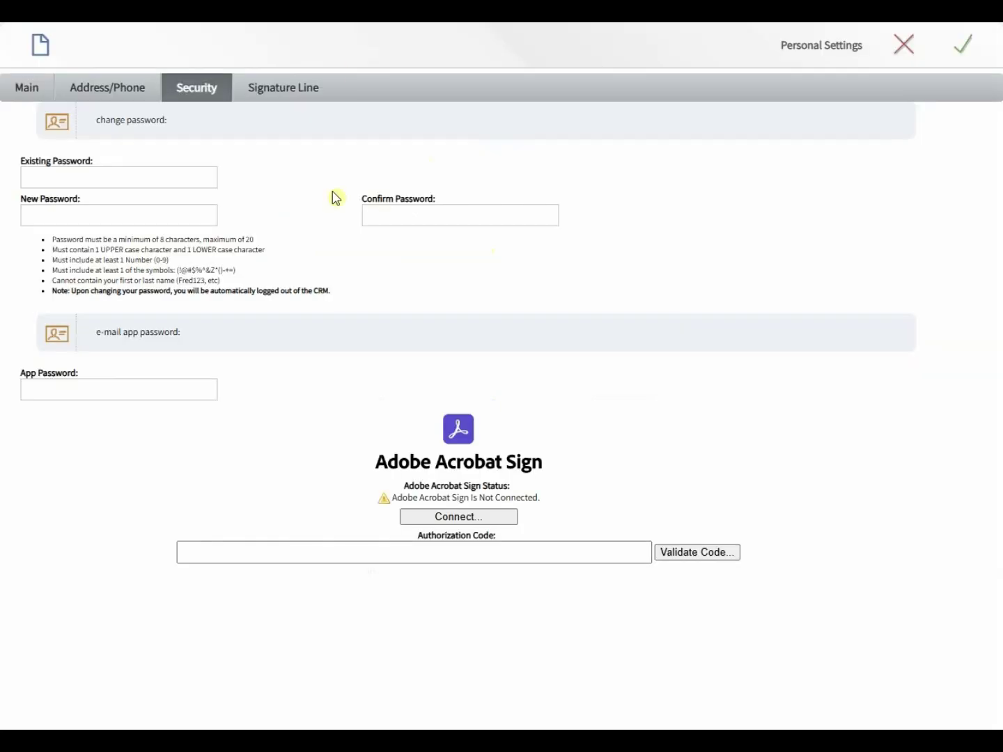
{"action": "left_click", "coordinate": [376, 560]}
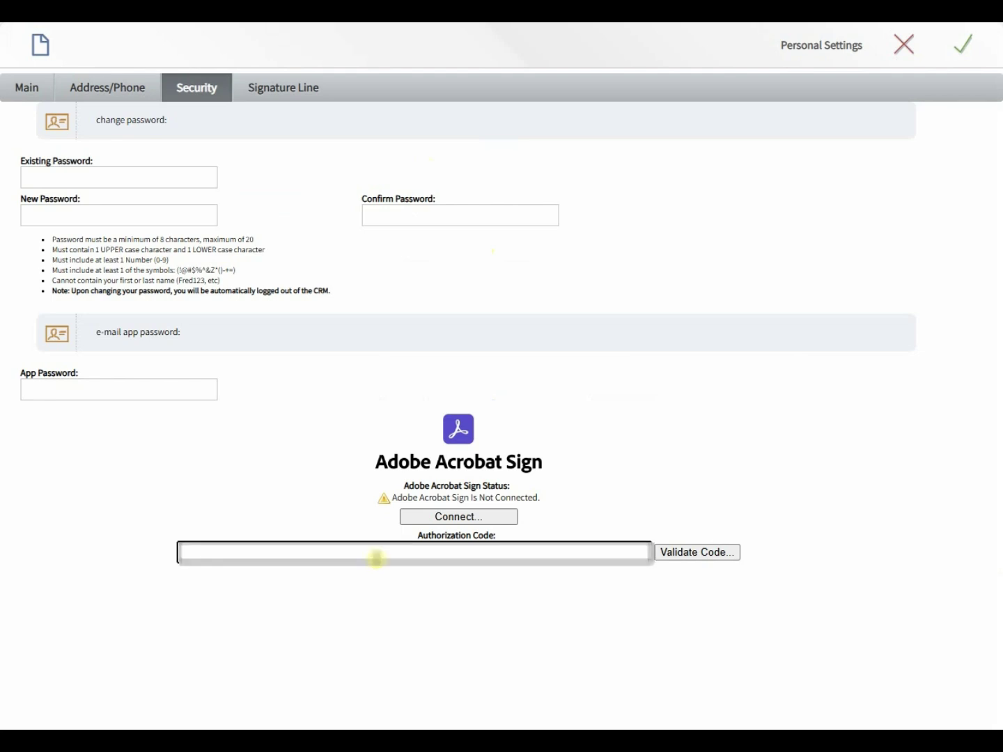
{"action": "key", "text": "ctrl+v"}
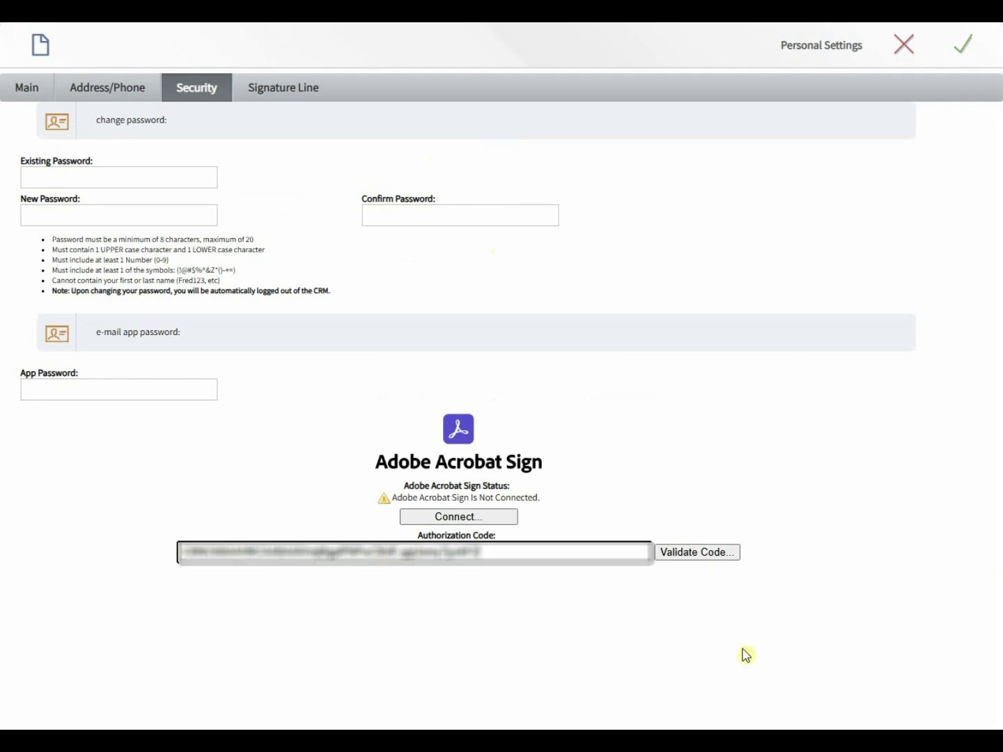
{"action": "left_click", "coordinate": [696, 553]}
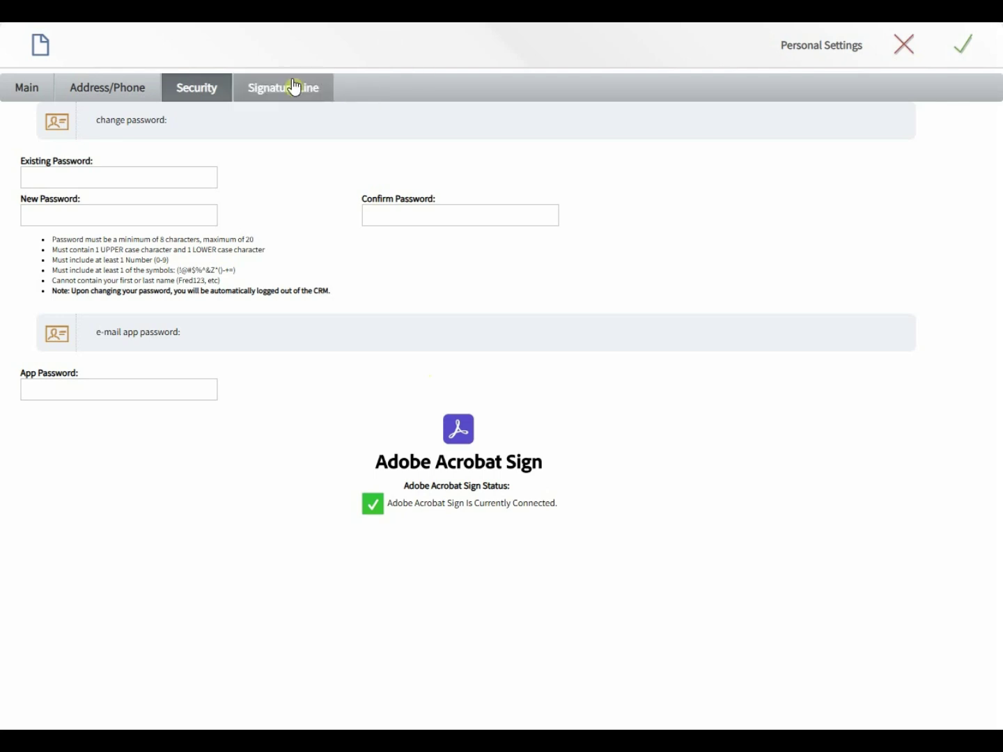
{"action": "left_click", "coordinate": [272, 88]}
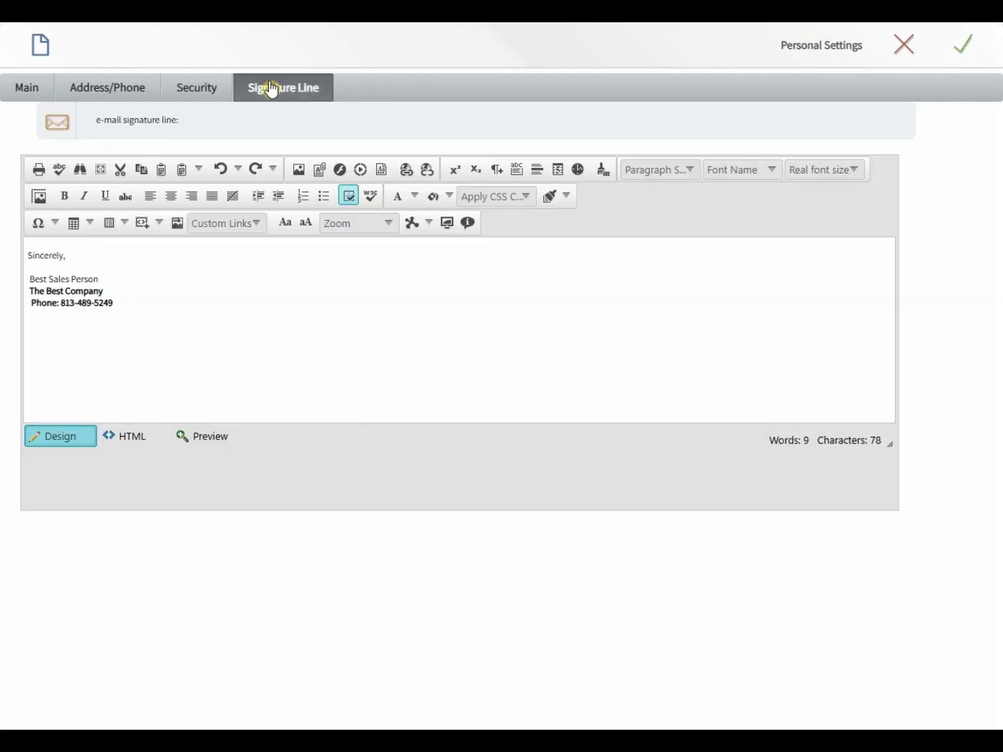
{"action": "left_click", "coordinate": [103, 292]}
{"action": "key", "text": "Home"}
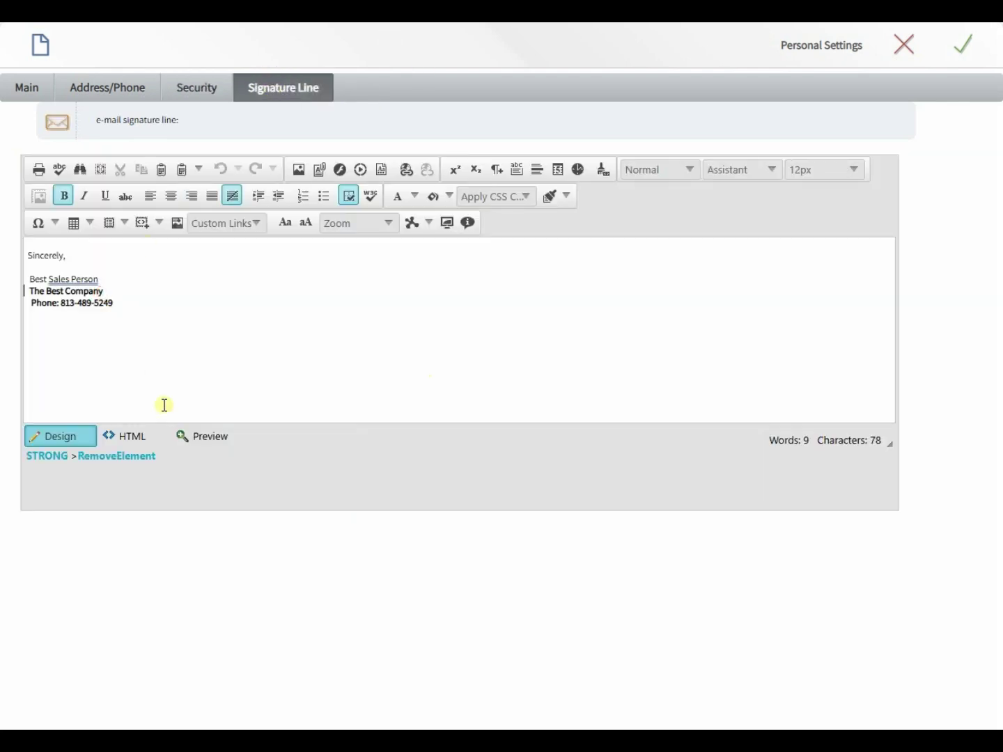
{"action": "key", "text": "Up"}
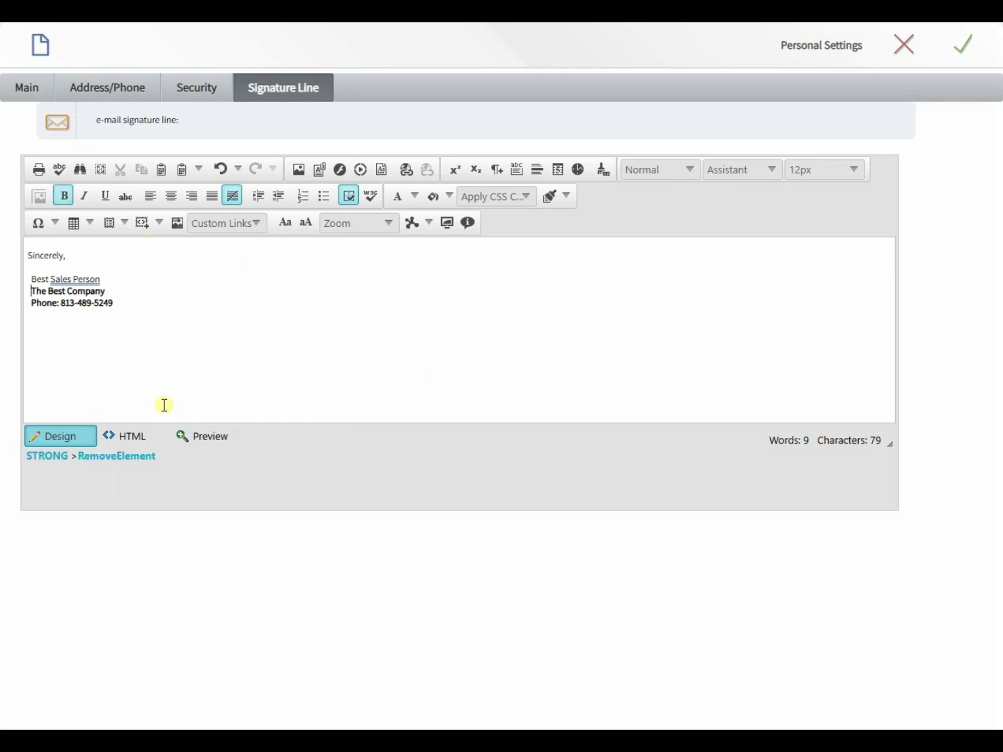
{"action": "key", "text": "Up"}
{"action": "key", "text": "Up"}
{"action": "key", "text": "Down"}
{"action": "key", "text": "Down"}
{"action": "type", "text": "Website: https://www.kno"}
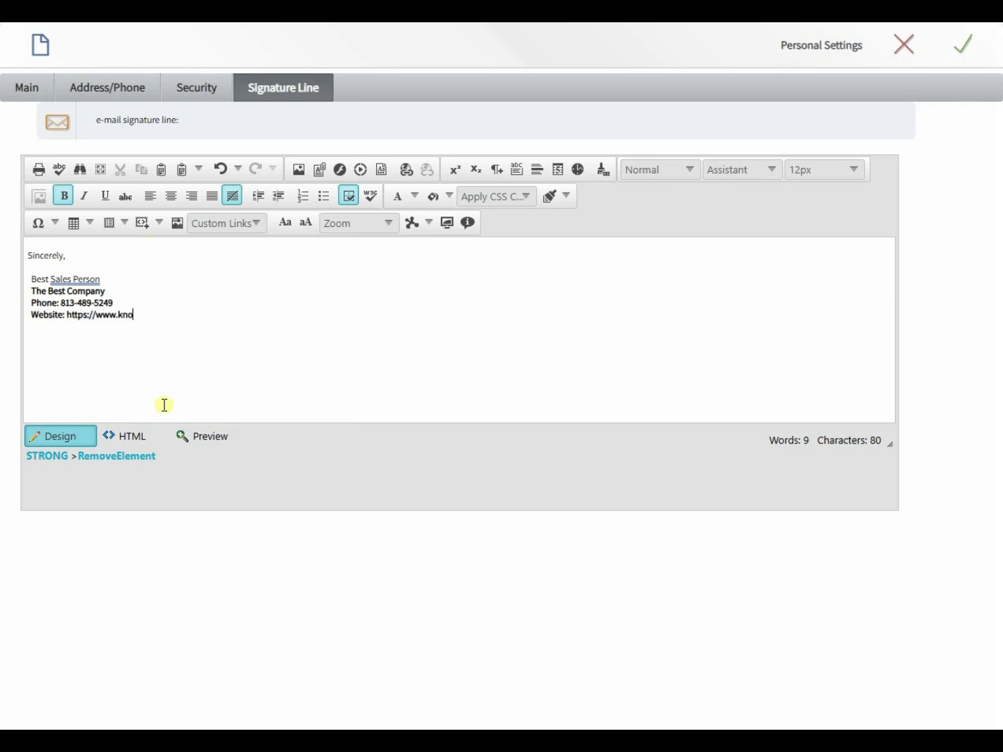
{"action": "type", "text": "wtia.com"}
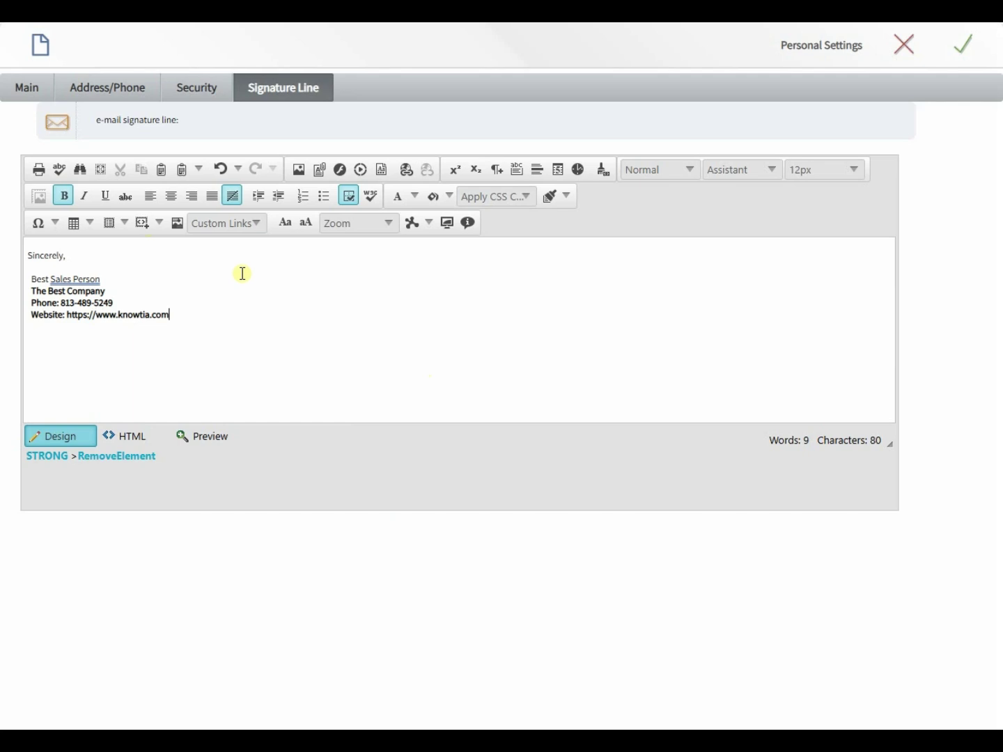
{"action": "left_click", "coordinate": [262, 289]}
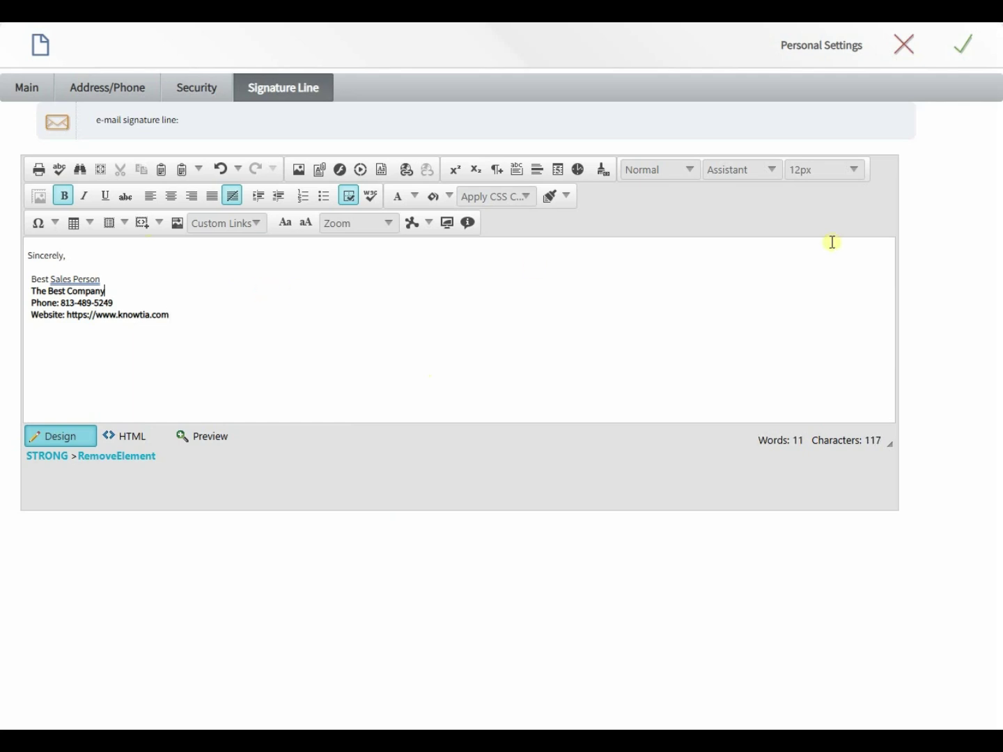
Step: Save the personal settings with the edited e-mail signature line
{"action": "left_click", "coordinate": [963, 44]}
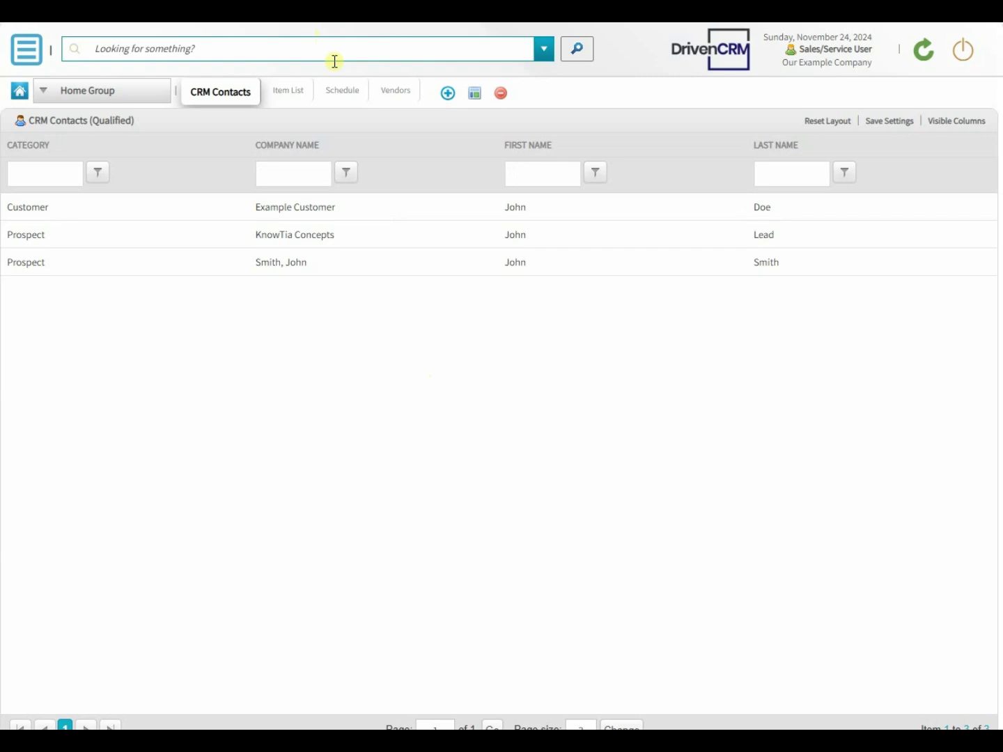
Step: Start a new workspace and assign it to a new workspace group named "Sales Dashboard"
{"action": "left_click", "coordinate": [444, 96]}
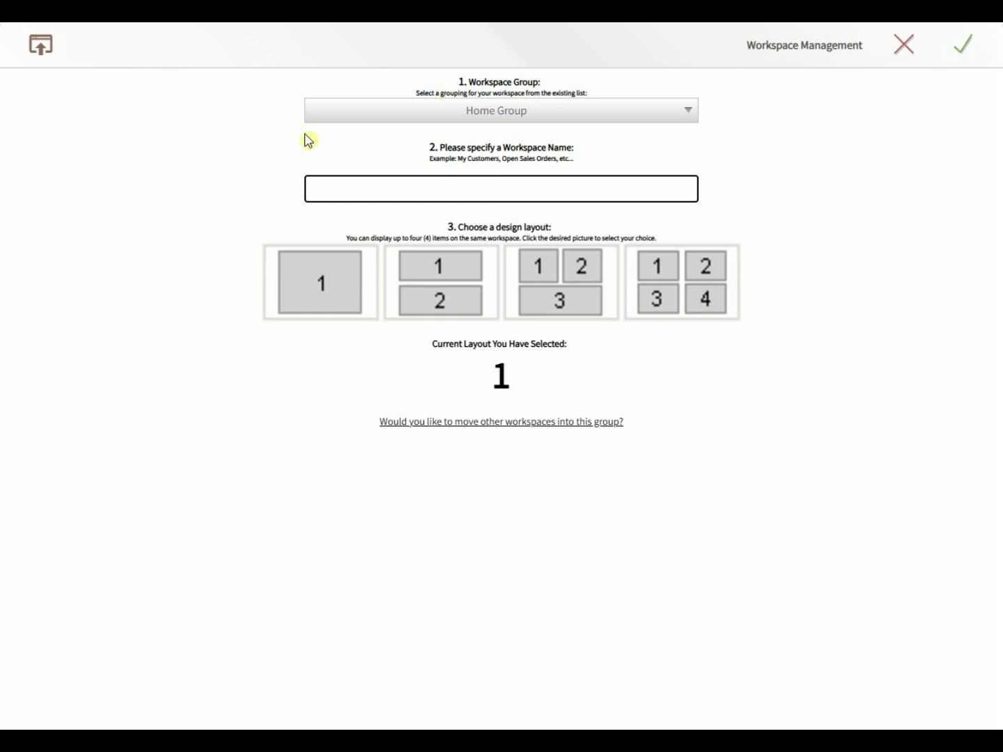
{"action": "left_click", "coordinate": [487, 110]}
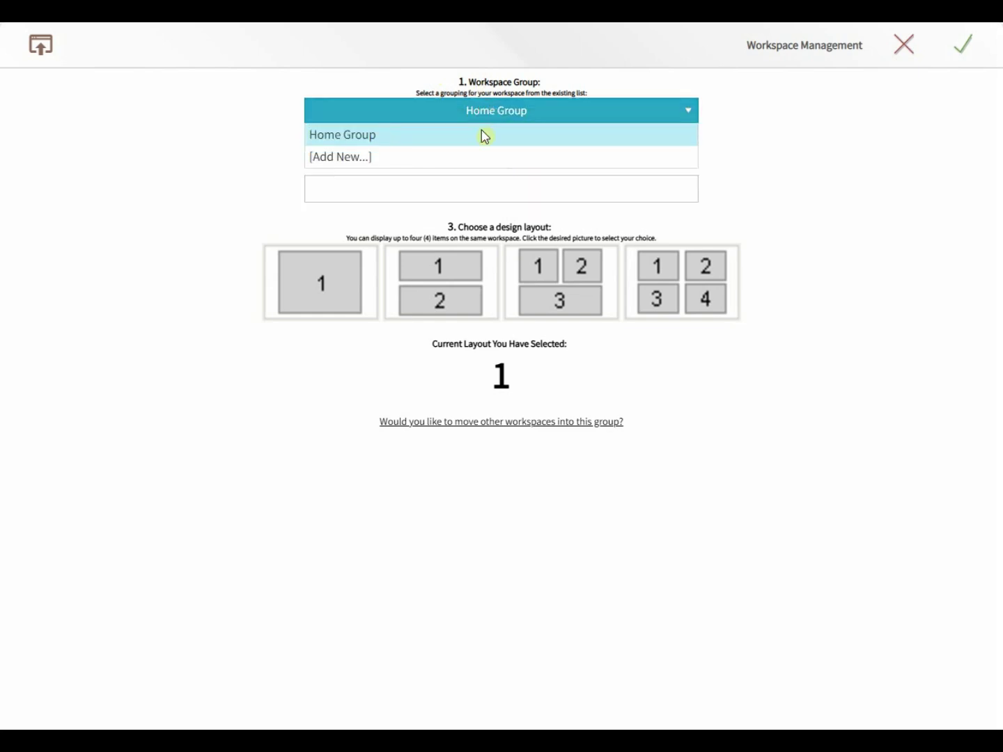
{"action": "left_click", "coordinate": [472, 156]}
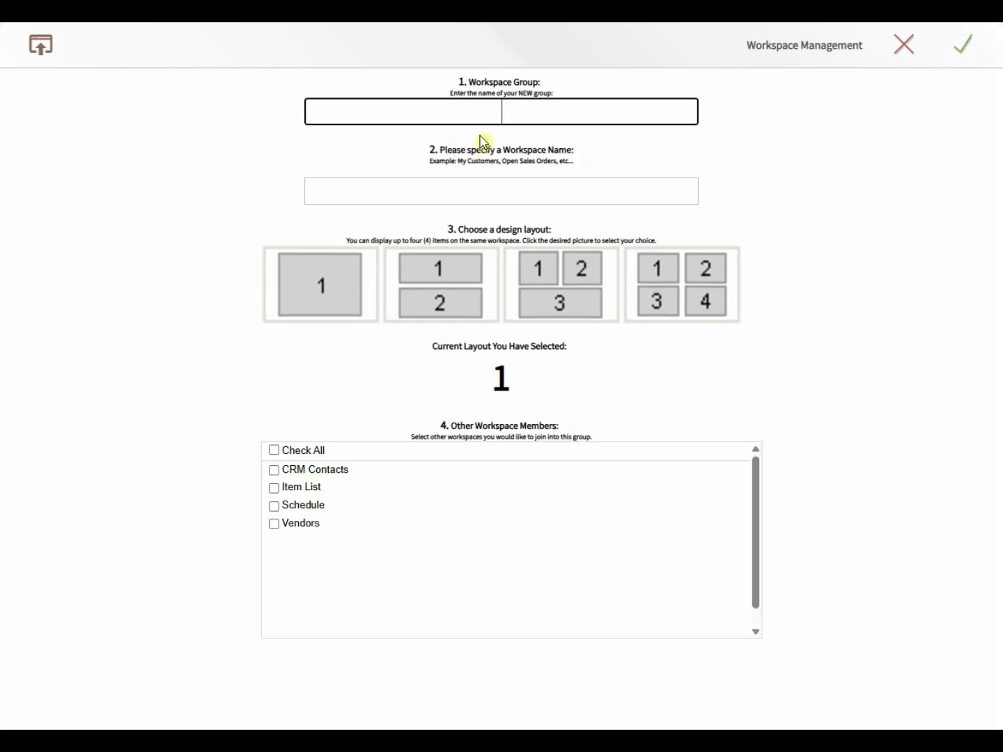
{"action": "type", "text": "Sales Das"}
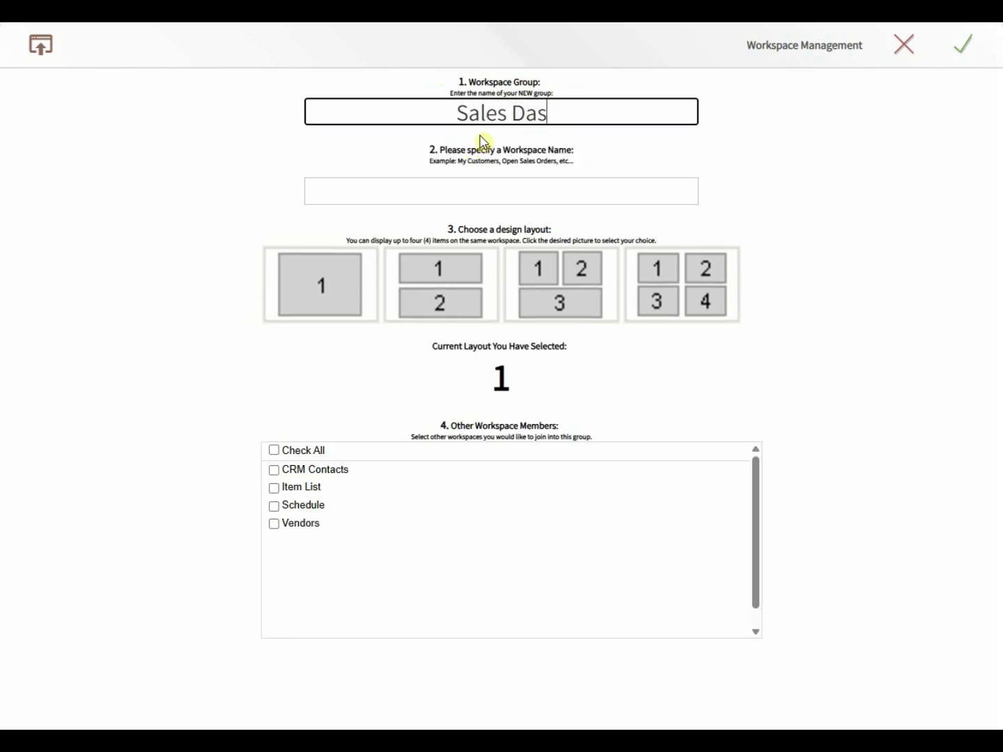
{"action": "type", "text": "hboard"}
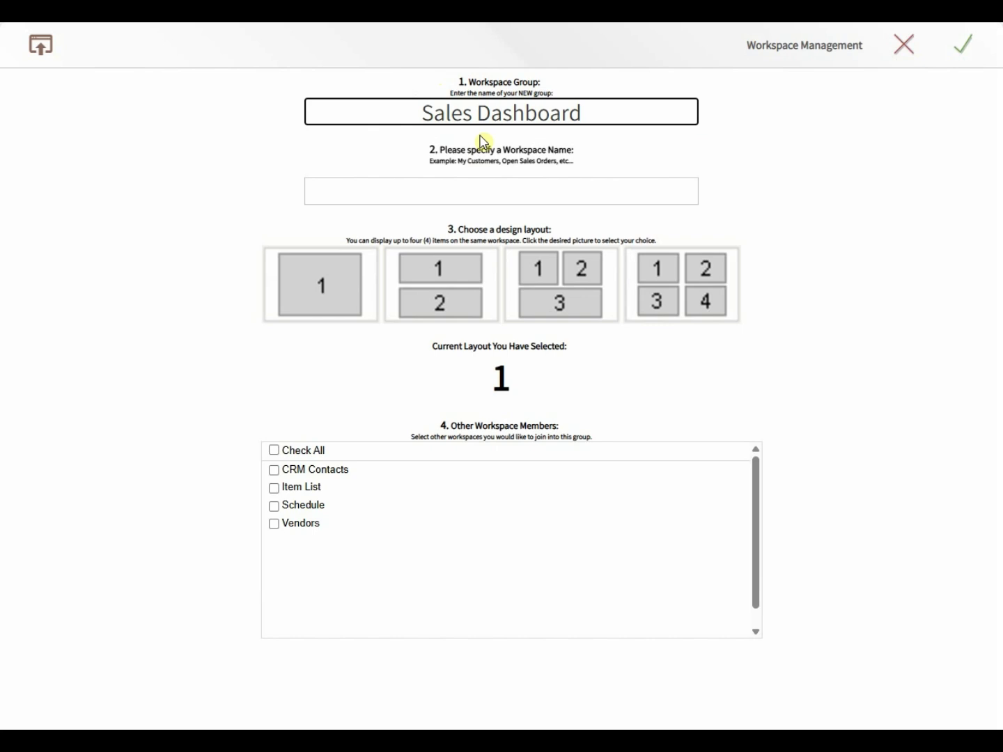
Step: Name the workspace "1-Marketing Campaigns", choose the single-panel layout and save it
{"action": "left_click", "coordinate": [527, 200]}
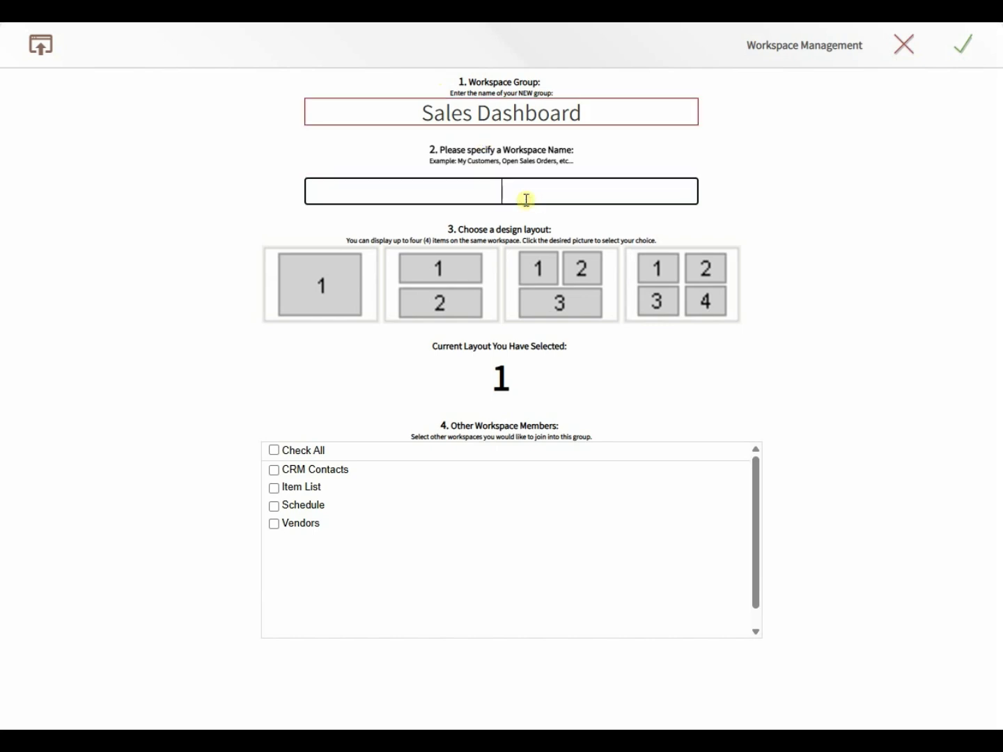
{"action": "type", "text": "1-"}
{"action": "type", "text": "Sal"}
{"action": "key", "text": "BackSpace"}
{"action": "key", "text": "BackSpace"}
{"action": "key", "text": "BackSpace"}
{"action": "type", "text": "Marketing"}
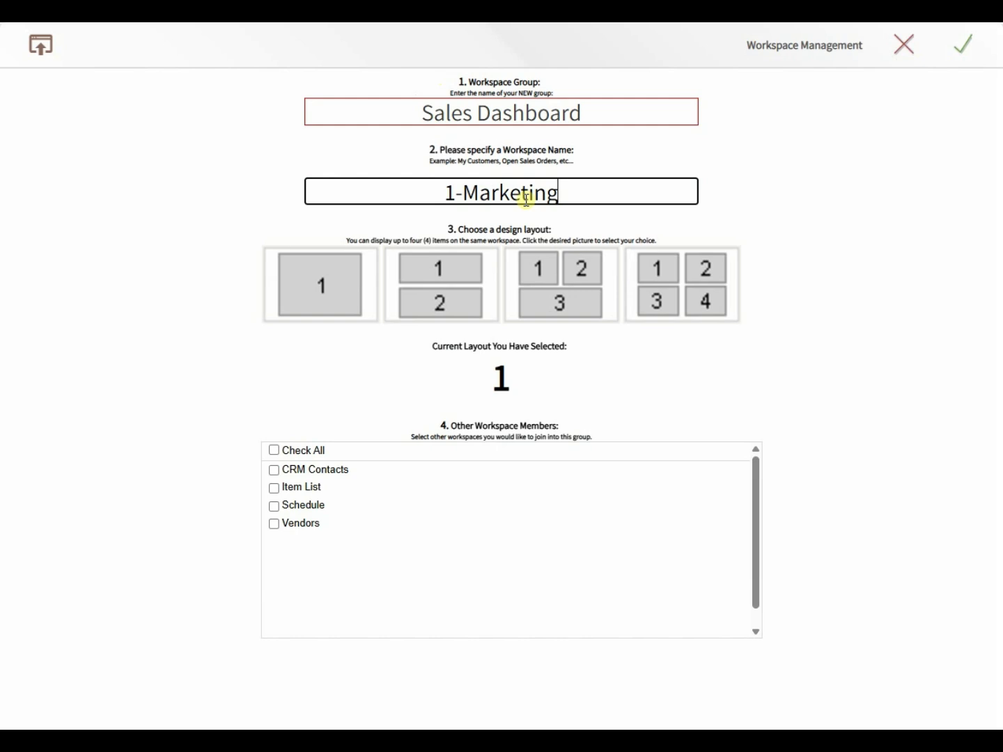
{"action": "type", "text": " Campaigns"}
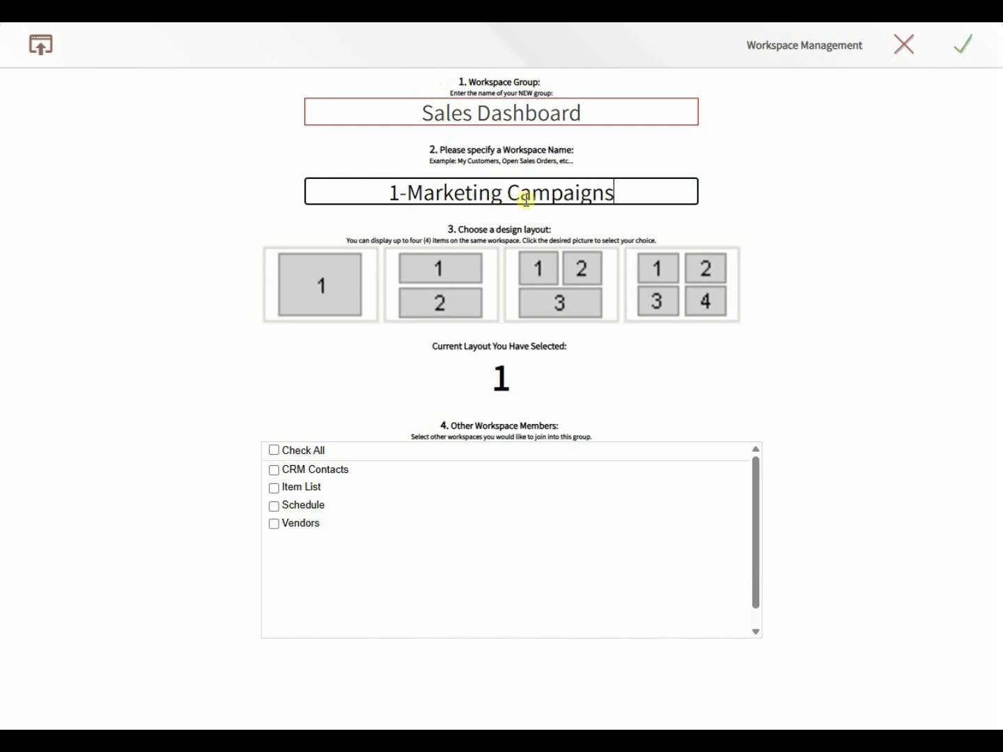
{"action": "left_click", "coordinate": [266, 298]}
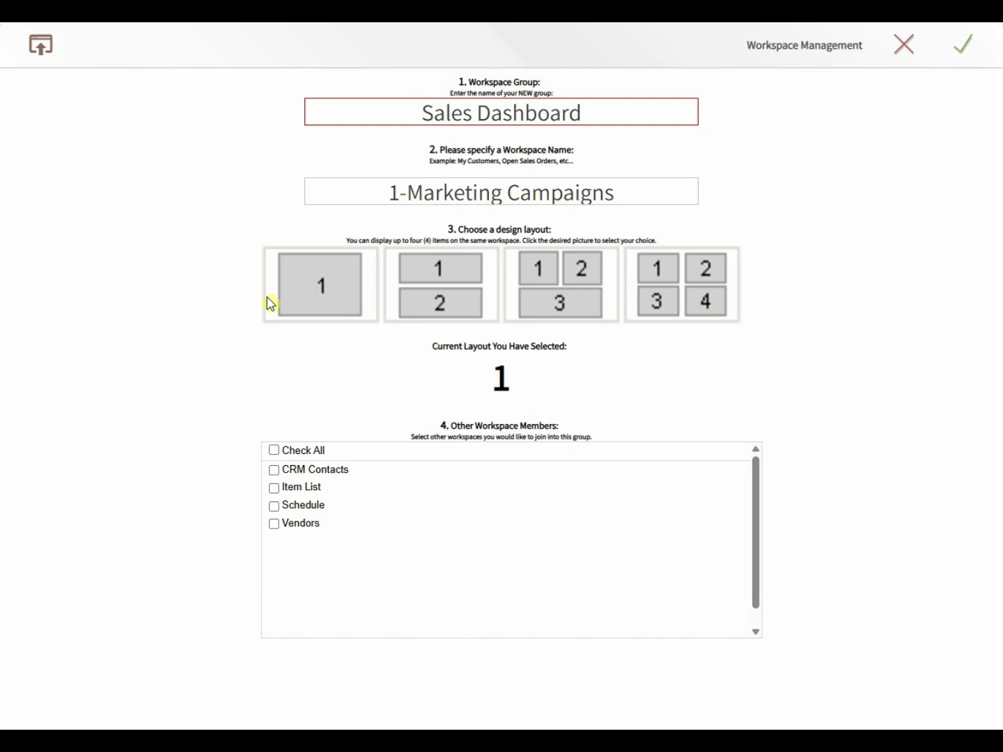
{"action": "left_click", "coordinate": [967, 43]}
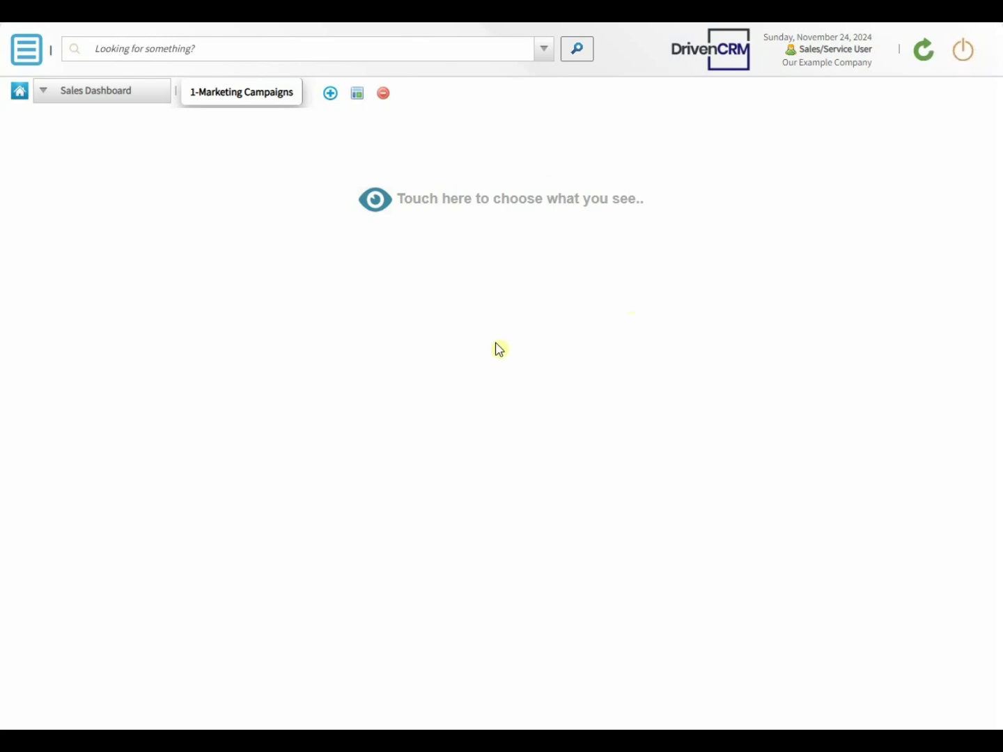
Step: Set the 1-Marketing Campaigns panel to show All Active Marketing Campaigns from the Marketing Campaign category
{"action": "left_click", "coordinate": [377, 205]}
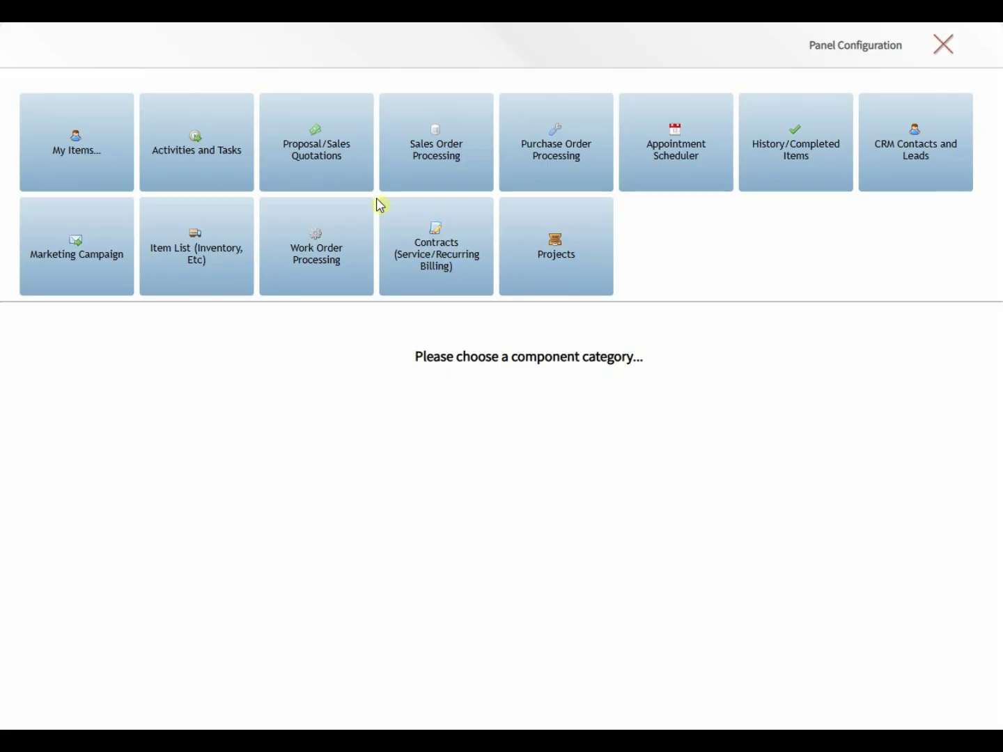
{"action": "left_click", "coordinate": [88, 255]}
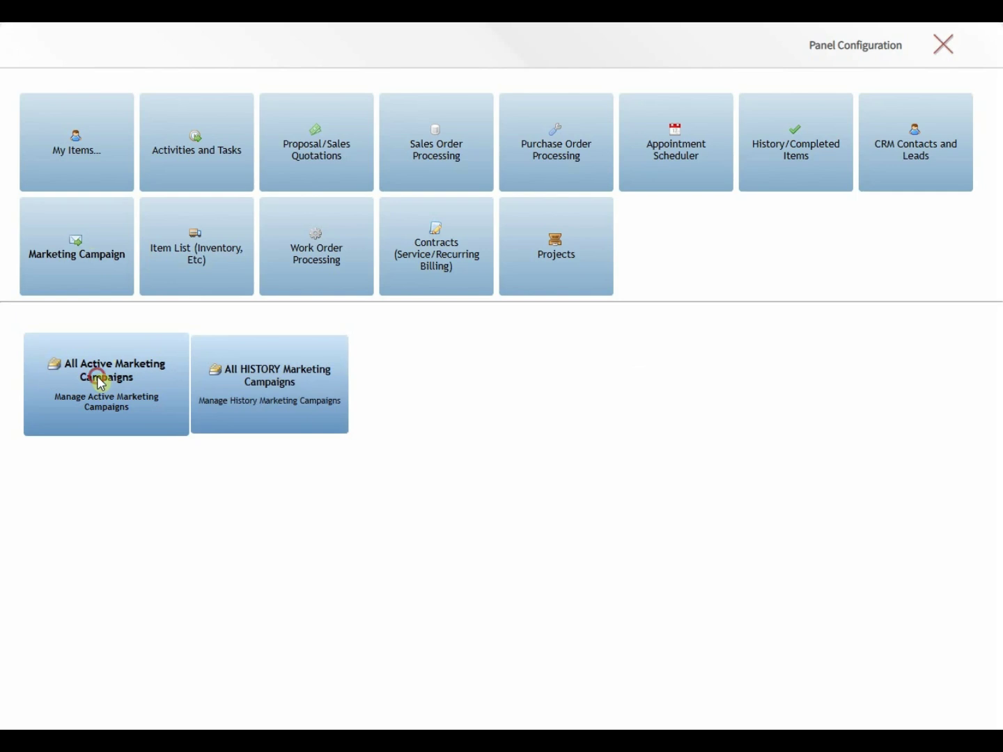
{"action": "left_click", "coordinate": [99, 381]}
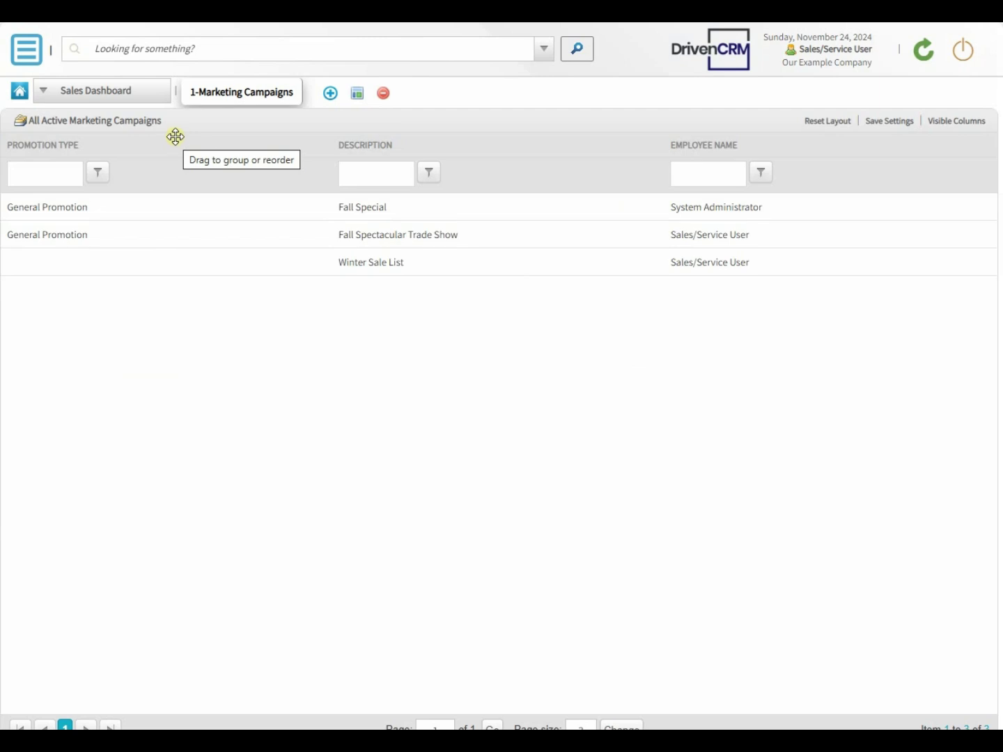
Step: Examine the additional new-record options for creating a marketing campaign, and close them without adding a record
{"action": "left_click", "coordinate": [22, 62]}
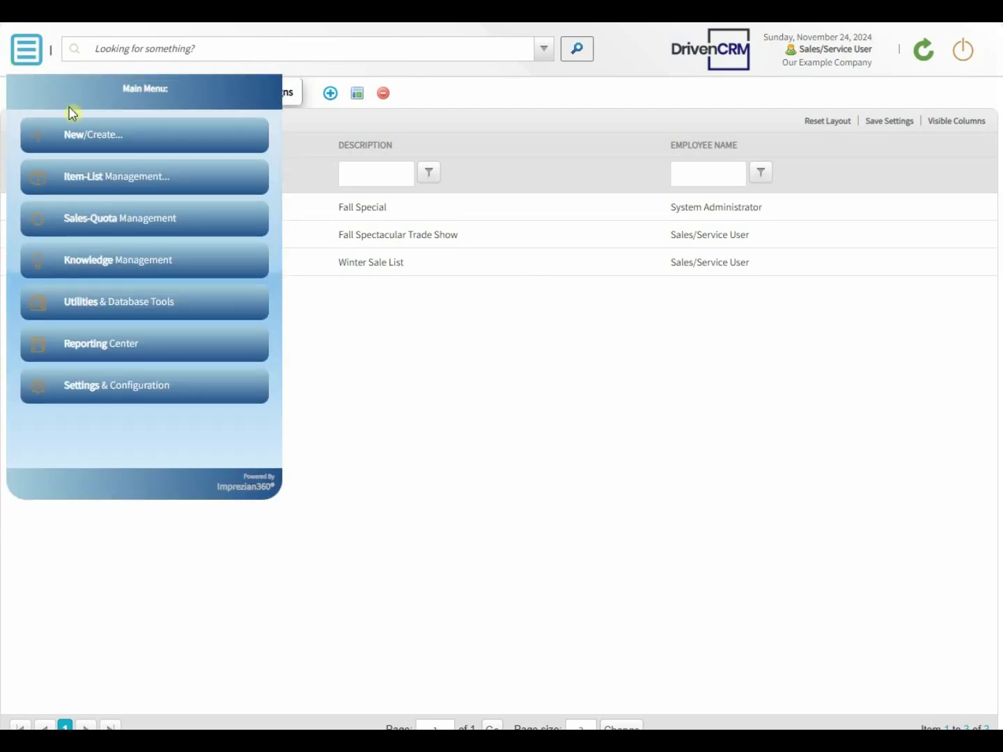
{"action": "left_click", "coordinate": [82, 138]}
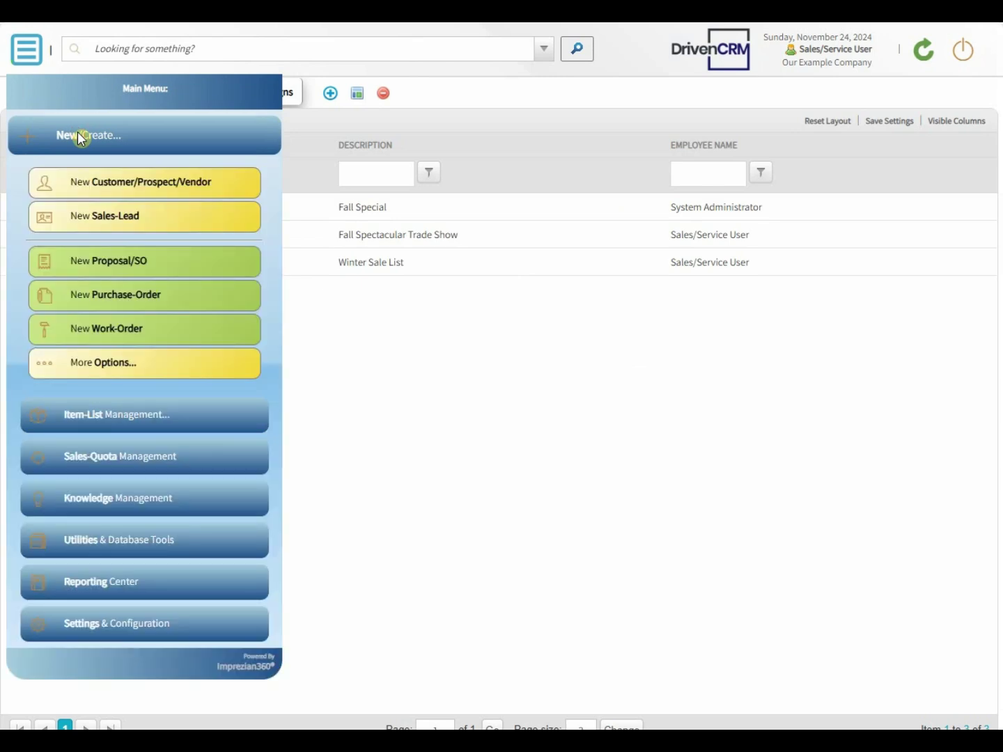
{"action": "left_click", "coordinate": [119, 369]}
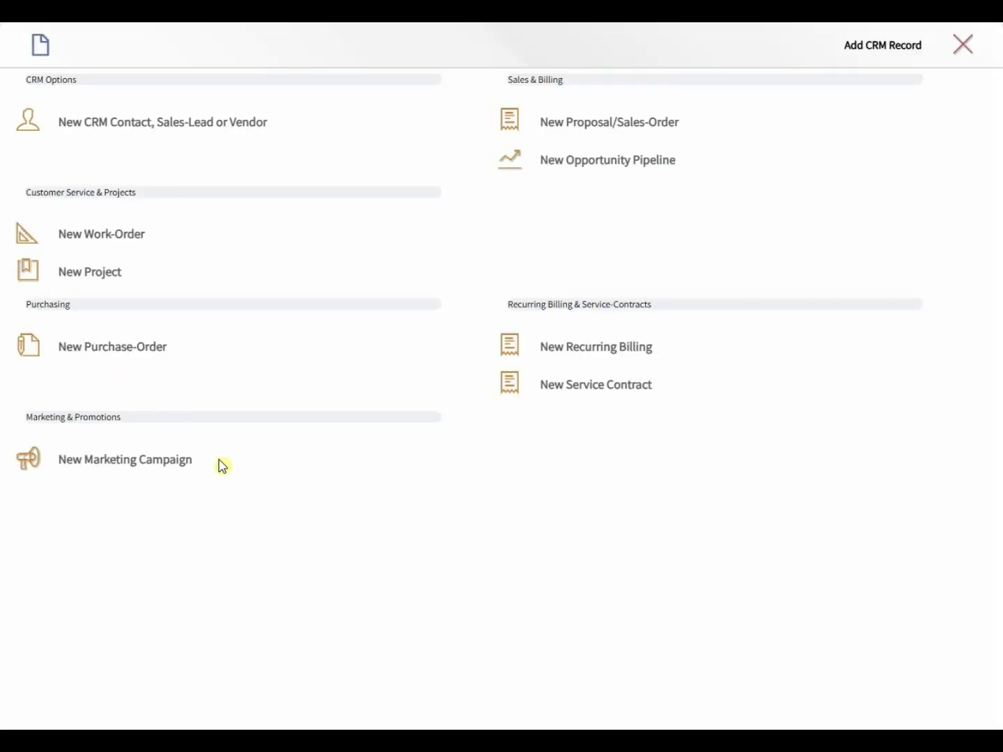
{"action": "left_click_drag", "start_coordinate": [222, 466], "coordinate": [56, 473]}
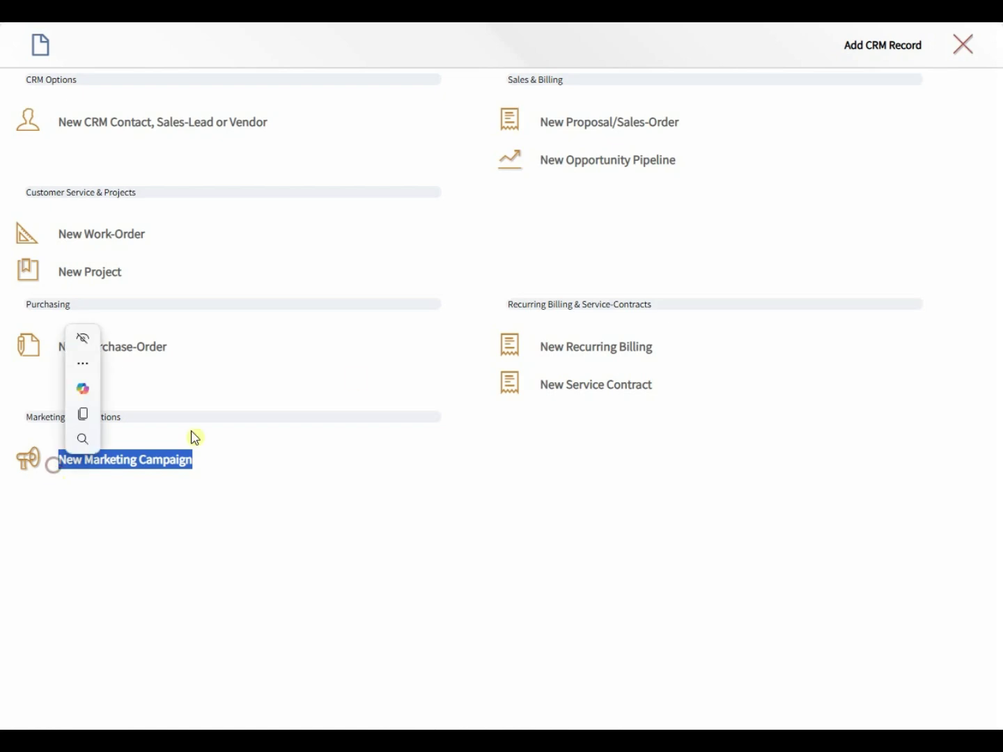
{"action": "left_click", "coordinate": [355, 380]}
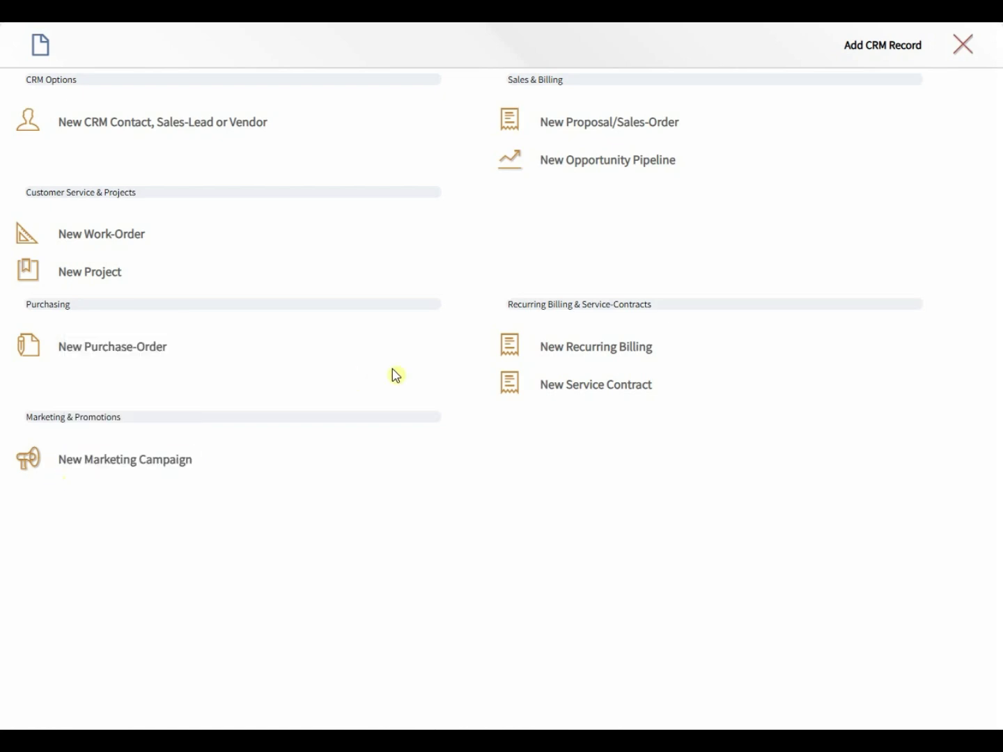
{"action": "left_click", "coordinate": [968, 48]}
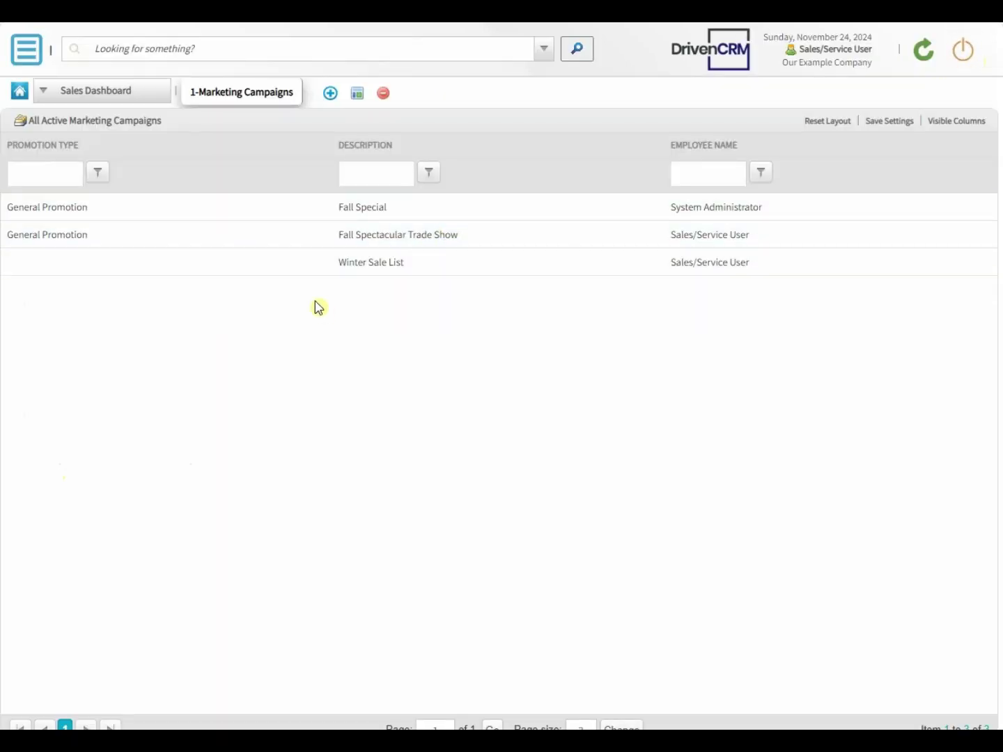
Step: Create a workspace named "2-Sales Leads" in the Sales Dashboard group with the two-panel layout
{"action": "left_click", "coordinate": [335, 103]}
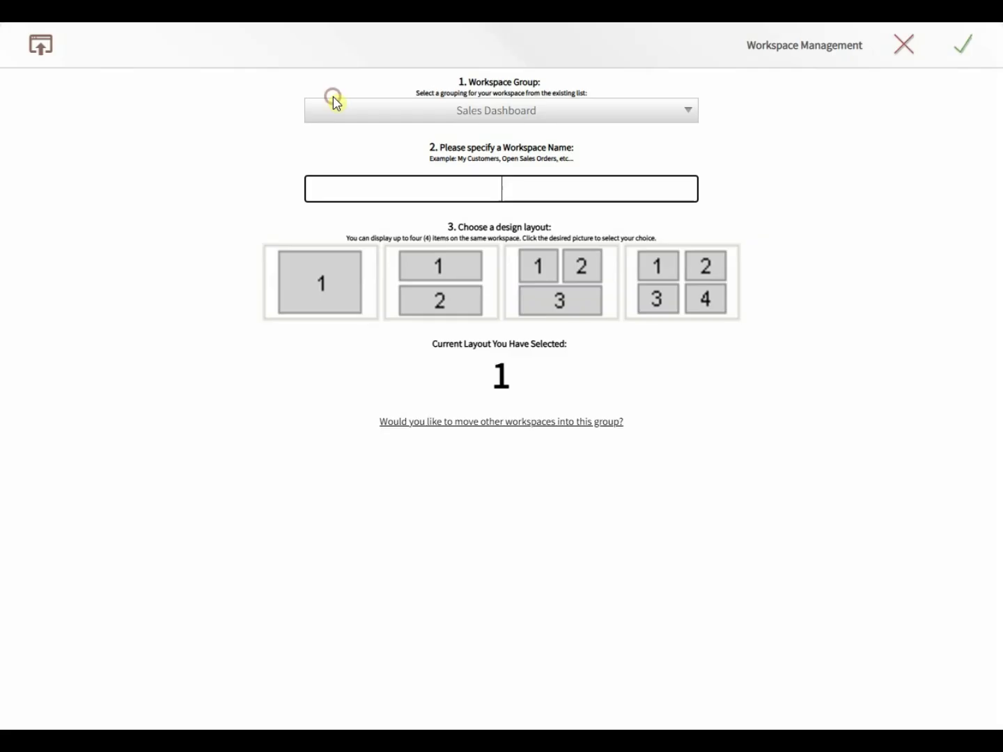
{"action": "type", "text": "2"}
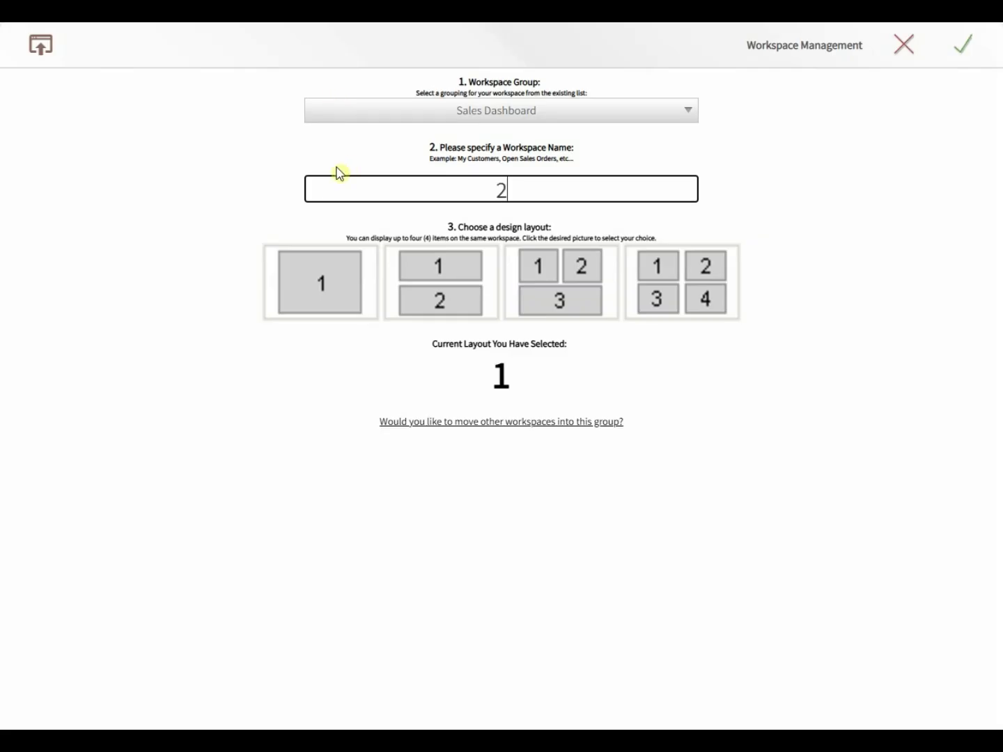
{"action": "type", "text": "-Sales Leads"}
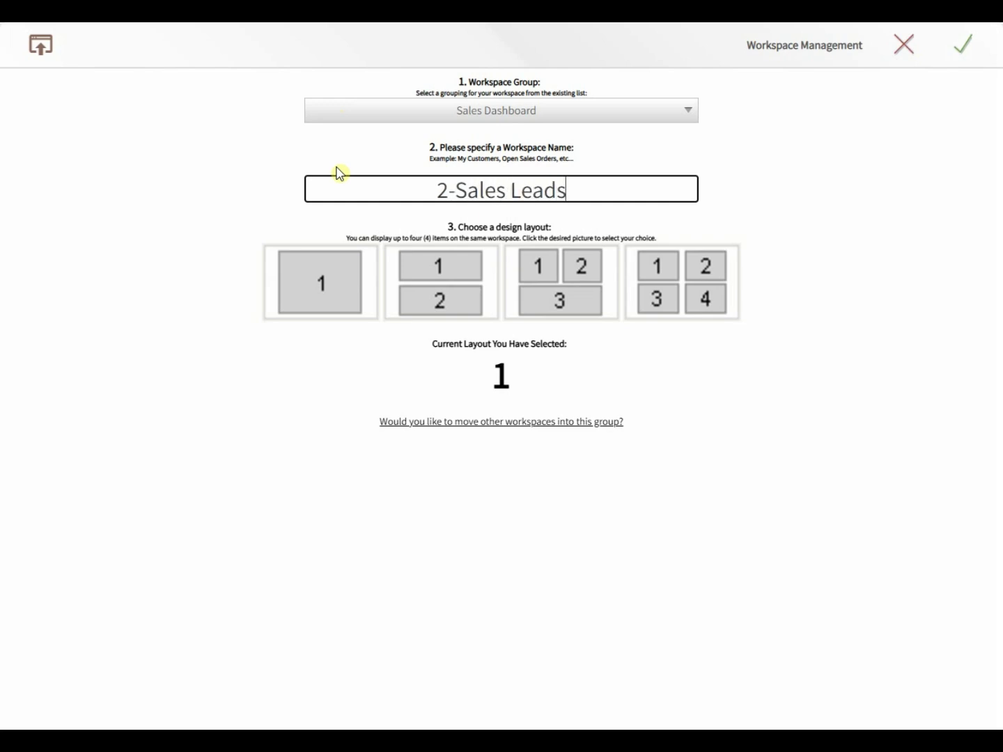
{"action": "left_click", "coordinate": [423, 270]}
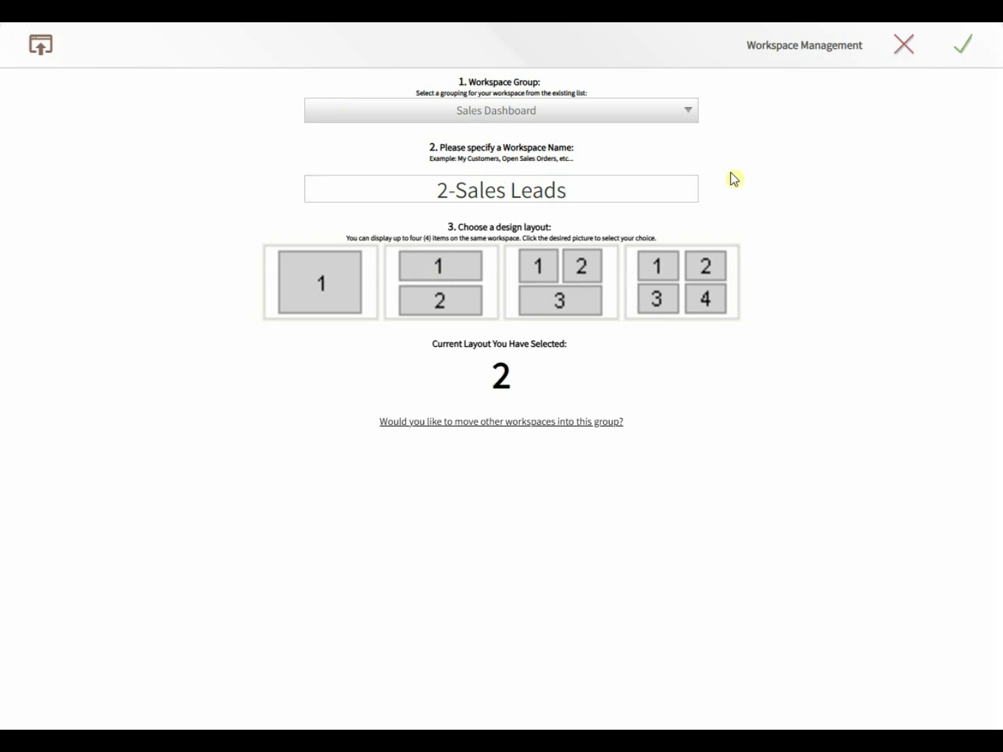
{"action": "left_click", "coordinate": [967, 50]}
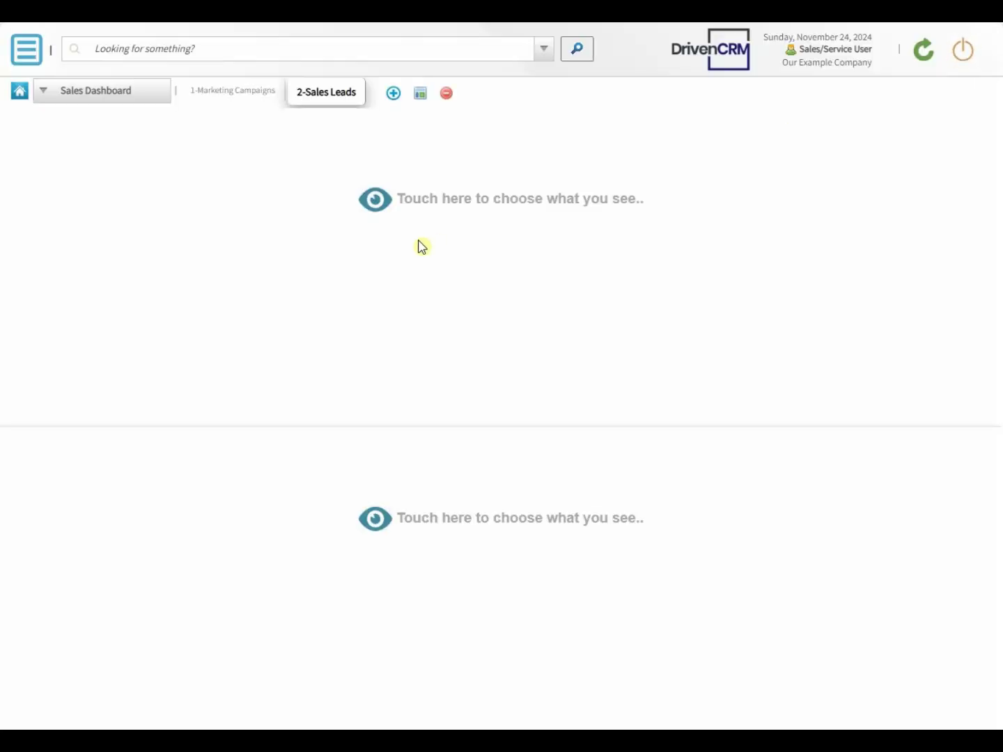
Step: Set the upper panel of 2-Sales Leads to show My Sales Leads (Non-Qualfied) from the My Items category
{"action": "left_click", "coordinate": [374, 208]}
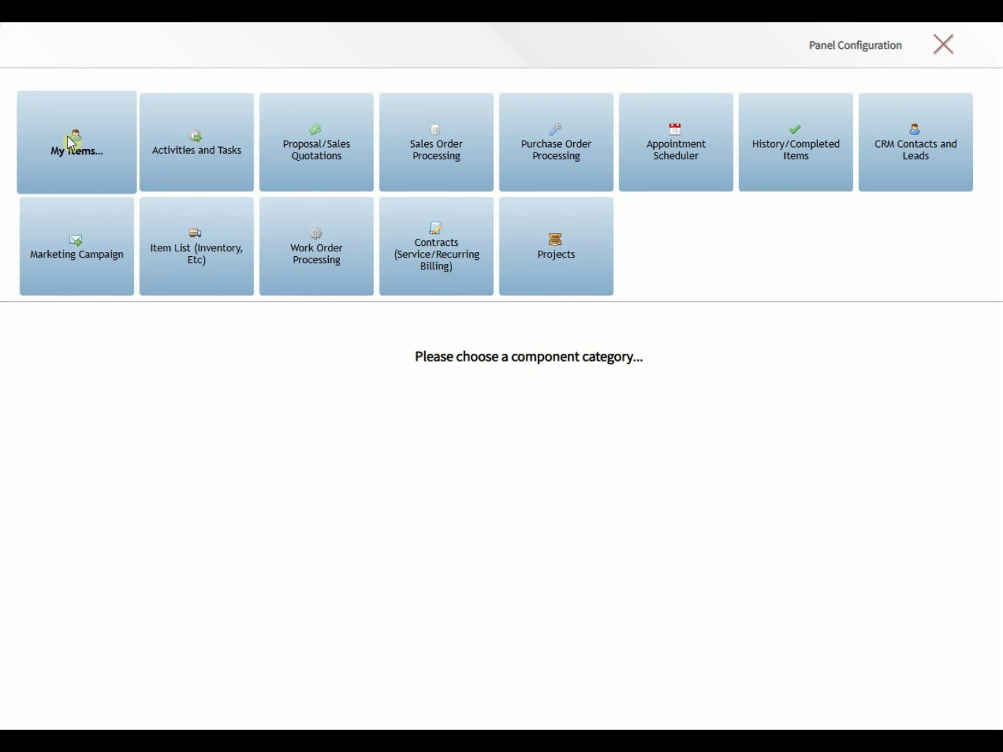
{"action": "left_click", "coordinate": [75, 163]}
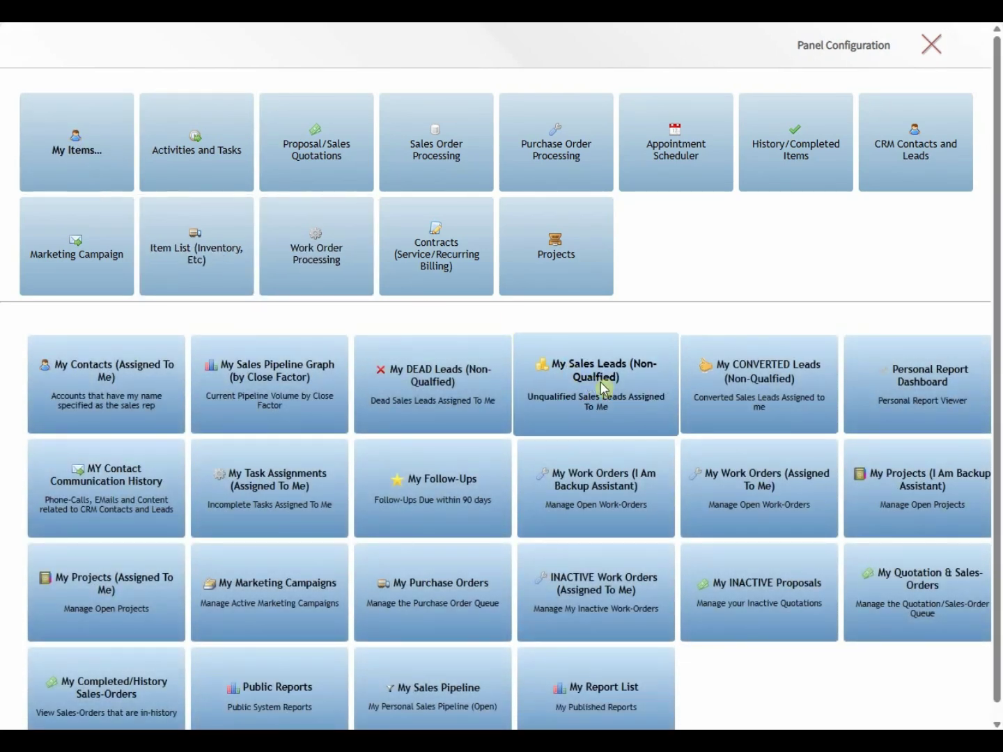
{"action": "left_click", "coordinate": [621, 416]}
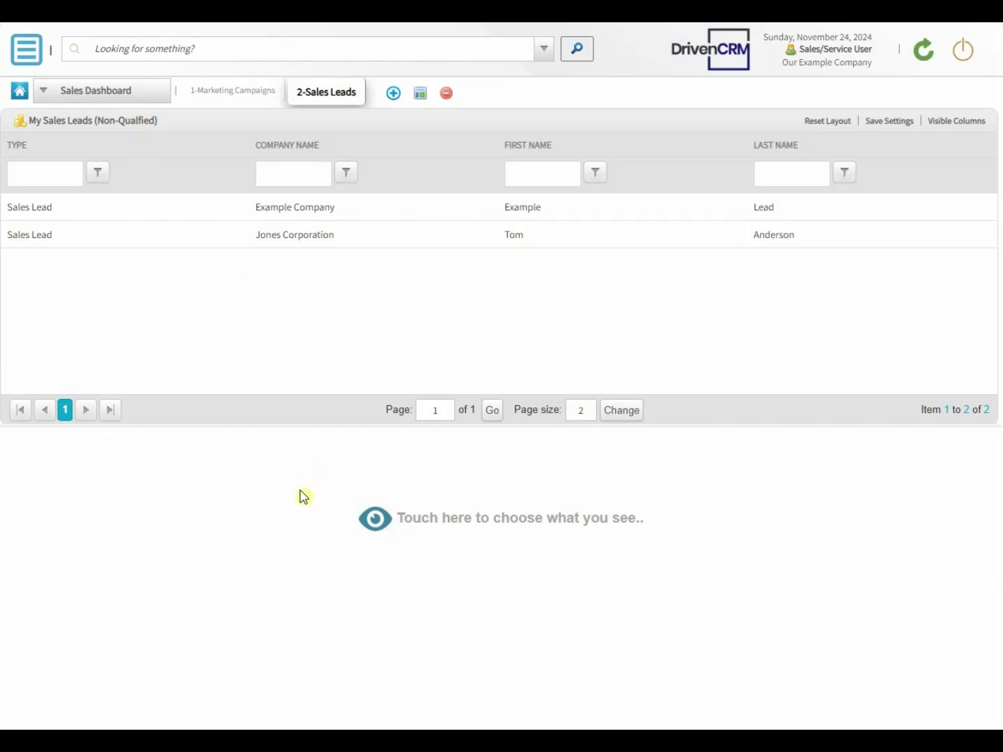
Step: Set the lower panel of 2-Sales Leads to show Unassigned Sales Leads from the CRM Contacts and Leads category
{"action": "left_click", "coordinate": [376, 532]}
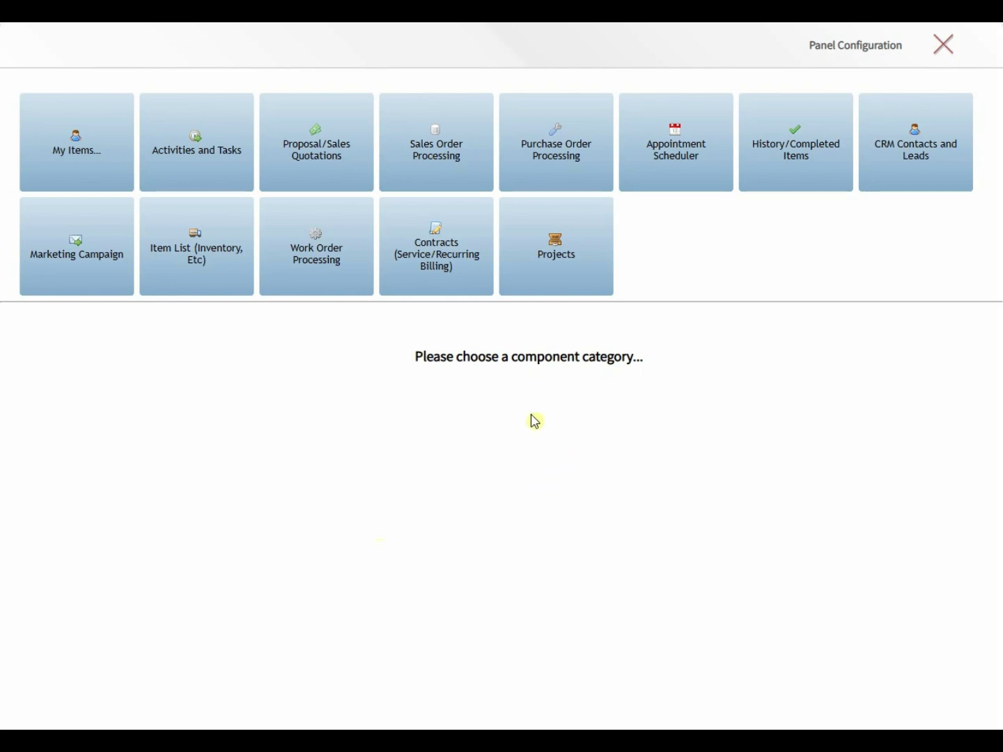
{"action": "left_click", "coordinate": [890, 128]}
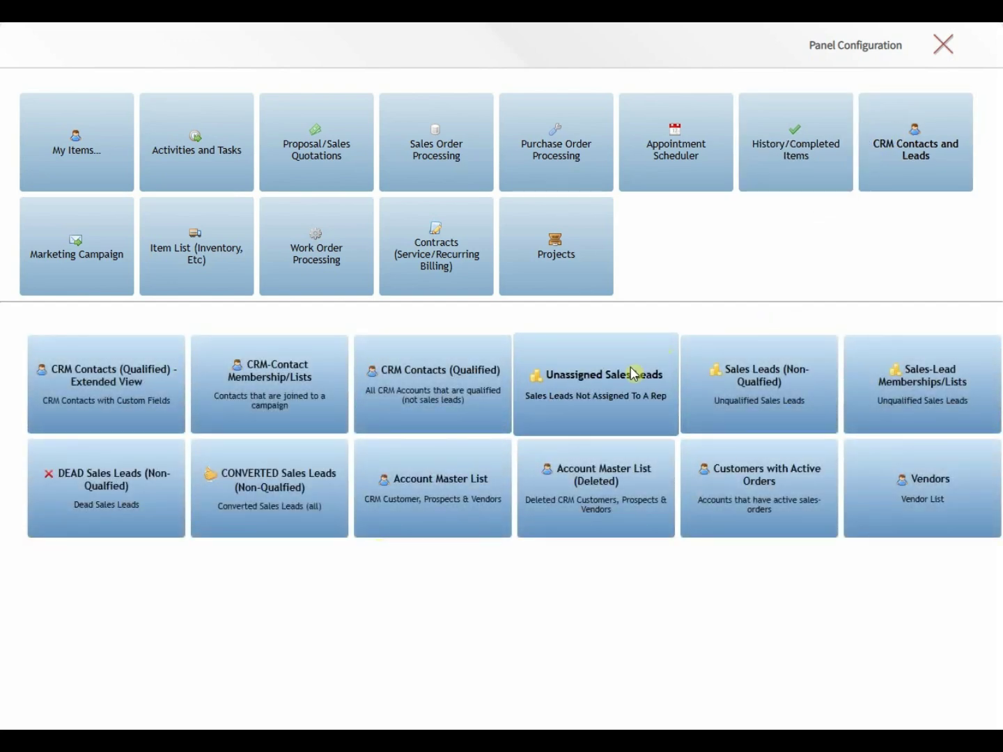
{"action": "left_click", "coordinate": [577, 417]}
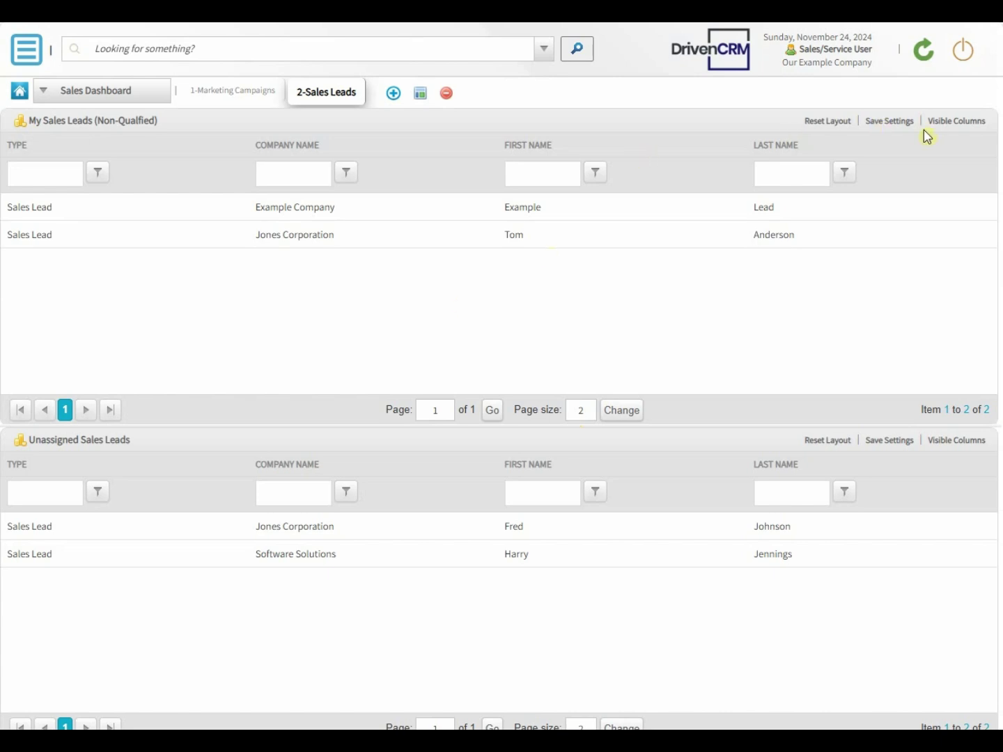
Step: Add the Last Contact Date, Quick Remark and State columns to the My Sales Leads (Non-Qualfied) grid
{"action": "left_click", "coordinate": [945, 124]}
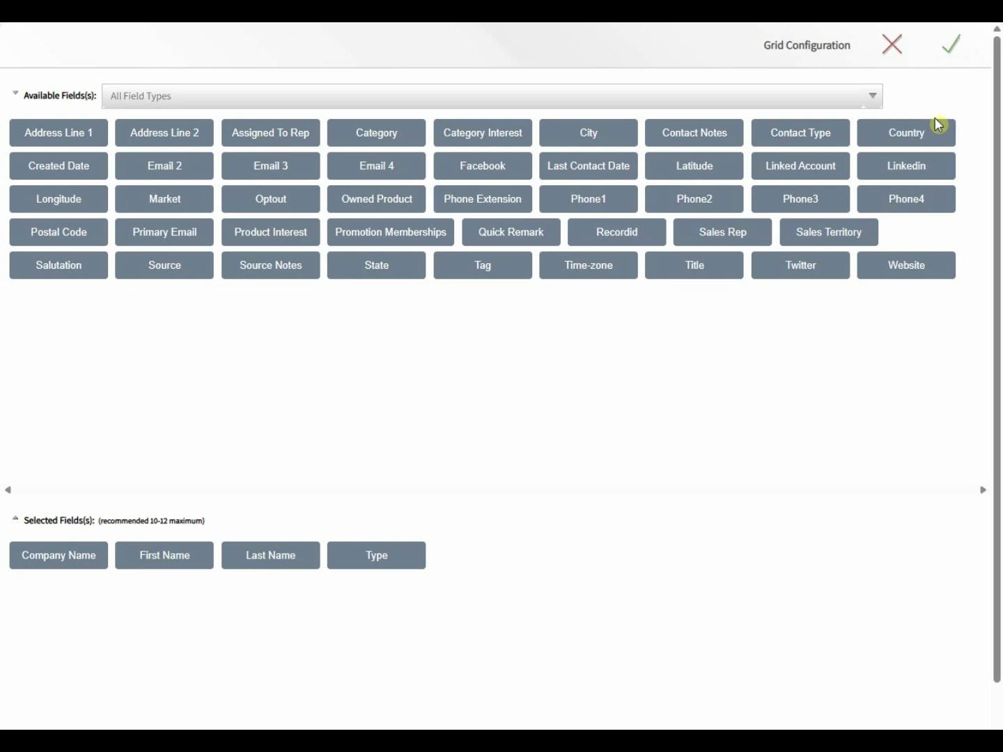
{"action": "left_click", "coordinate": [603, 174]}
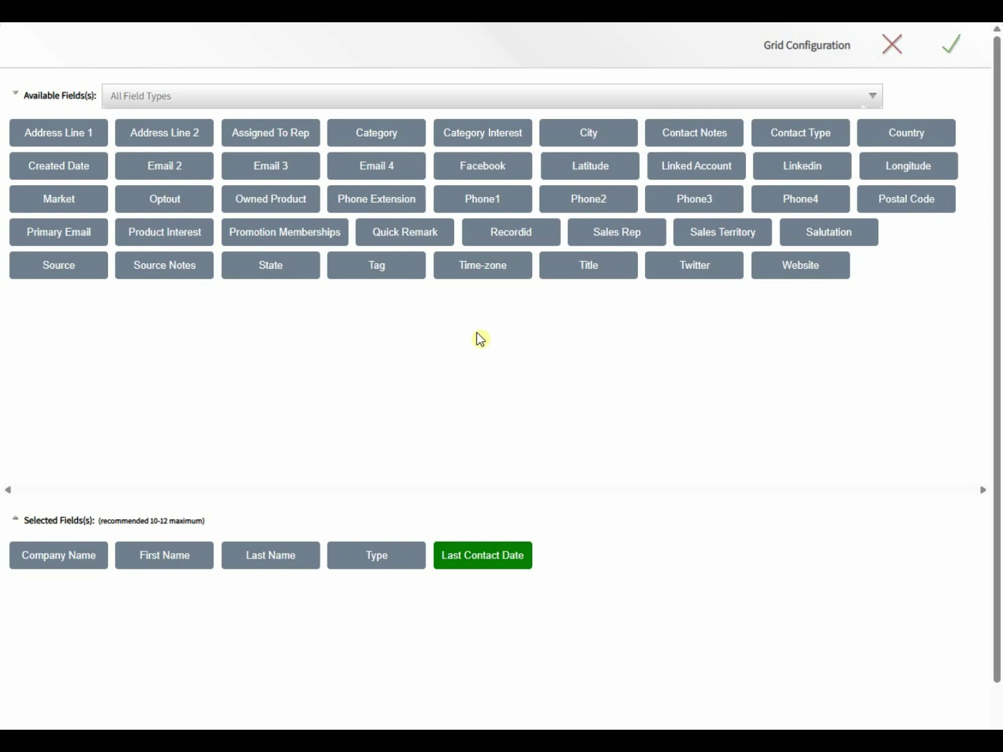
{"action": "left_click", "coordinate": [384, 239]}
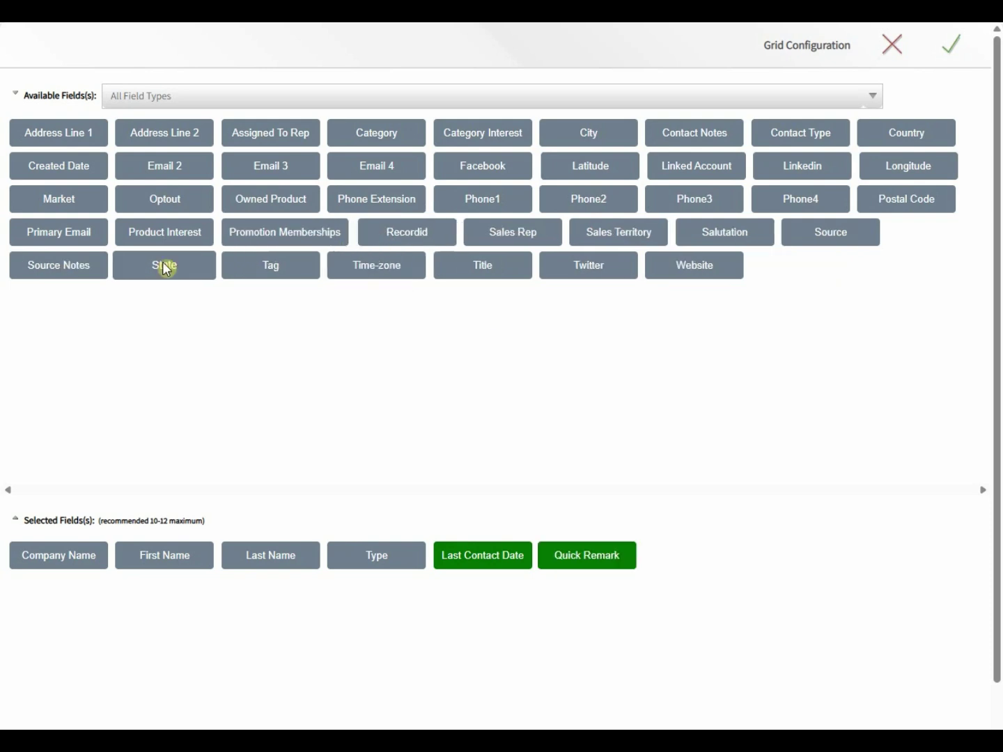
{"action": "left_click", "coordinate": [135, 268]}
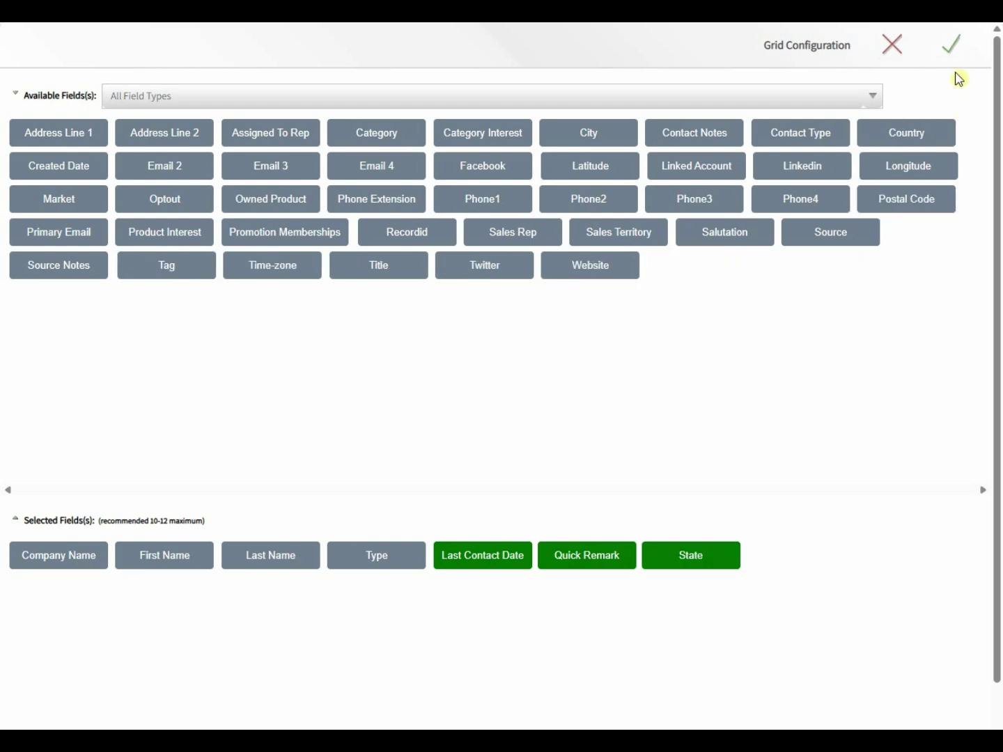
{"action": "left_click", "coordinate": [954, 49]}
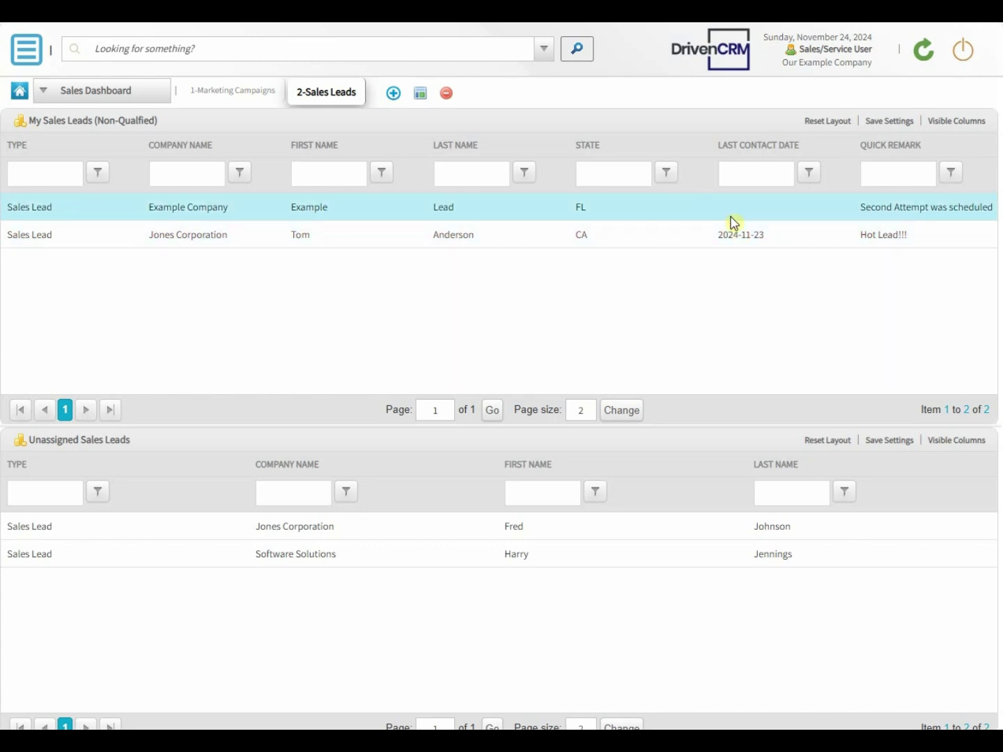
Step: Sort My Sales Leads (Non-Qualfied) by Last Contact Date in descending order and save the grid settings
{"action": "left_click", "coordinate": [736, 150]}
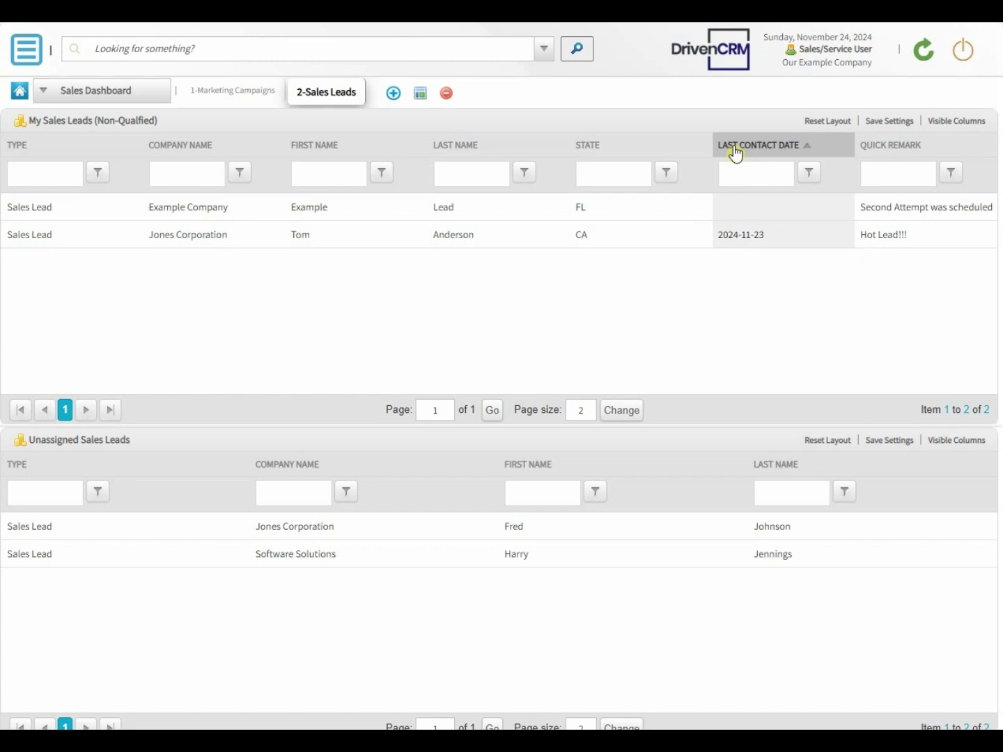
{"action": "left_click", "coordinate": [737, 150]}
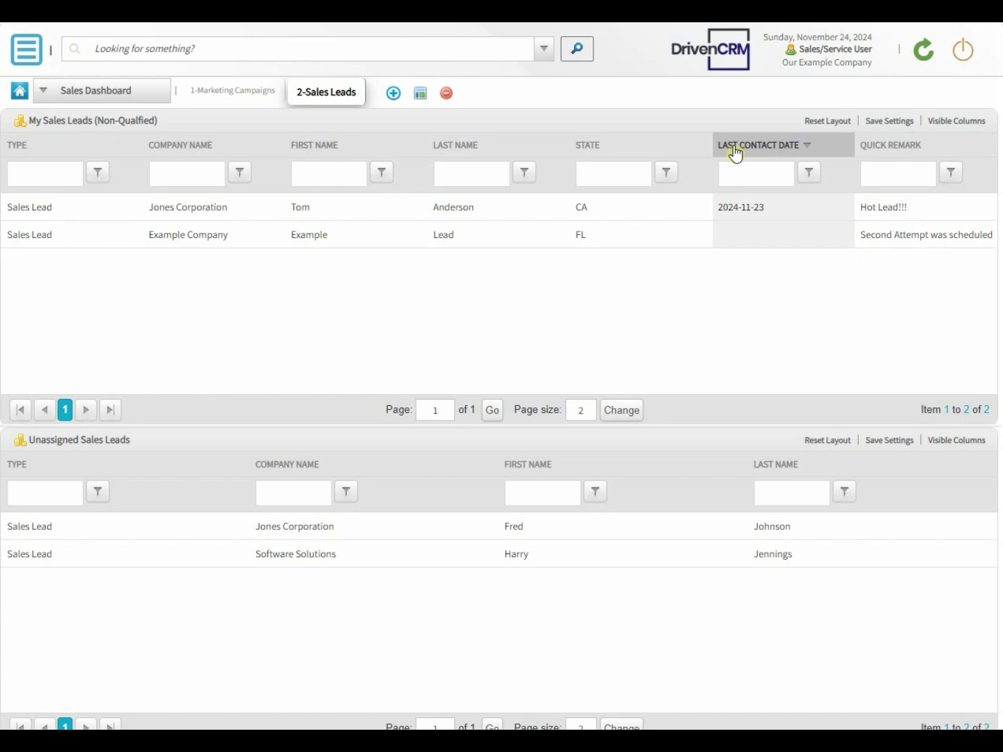
{"action": "left_click", "coordinate": [901, 118]}
Step: Open the File Import utility for leads, accounts and items
{"action": "left_click", "coordinate": [26, 61]}
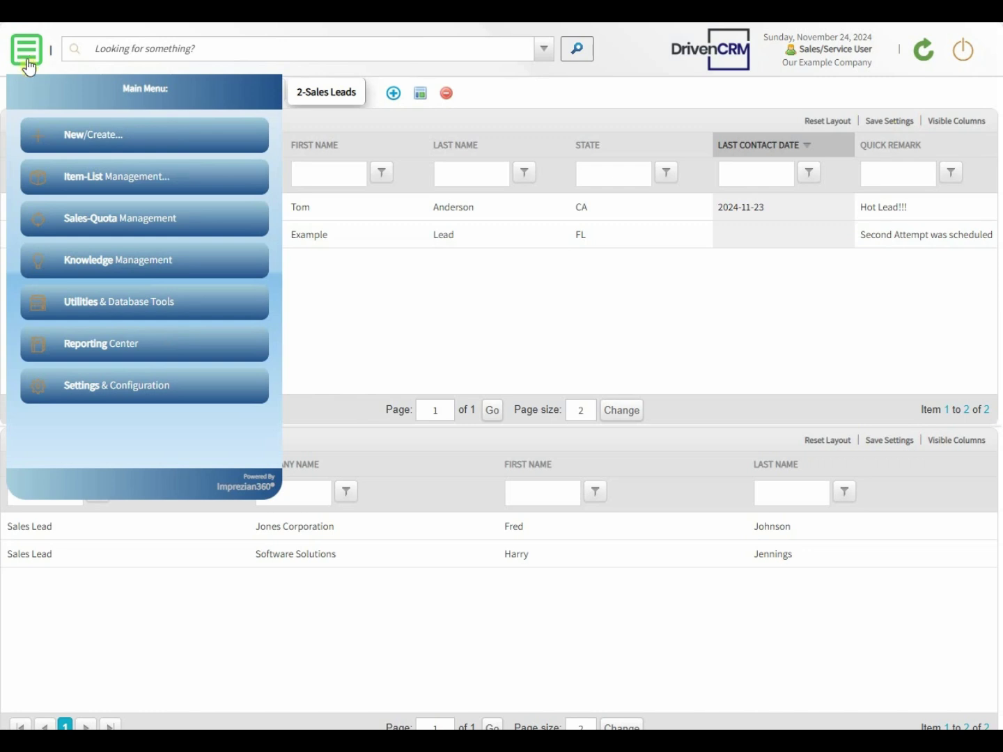
{"action": "left_click", "coordinate": [126, 310]}
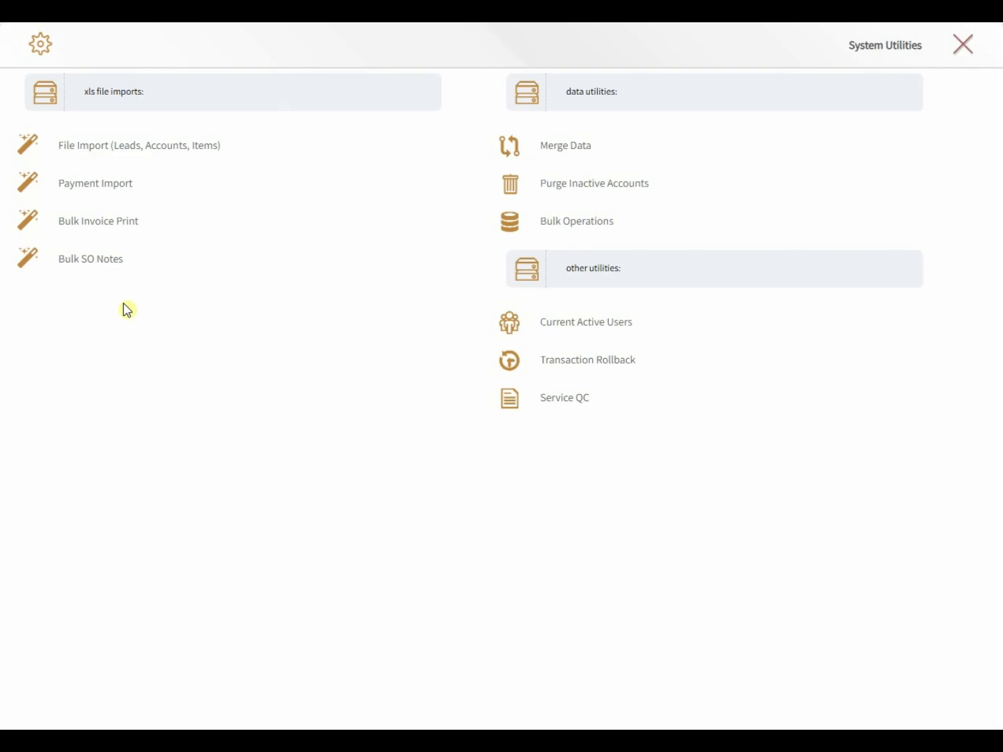
{"action": "left_click", "coordinate": [88, 149]}
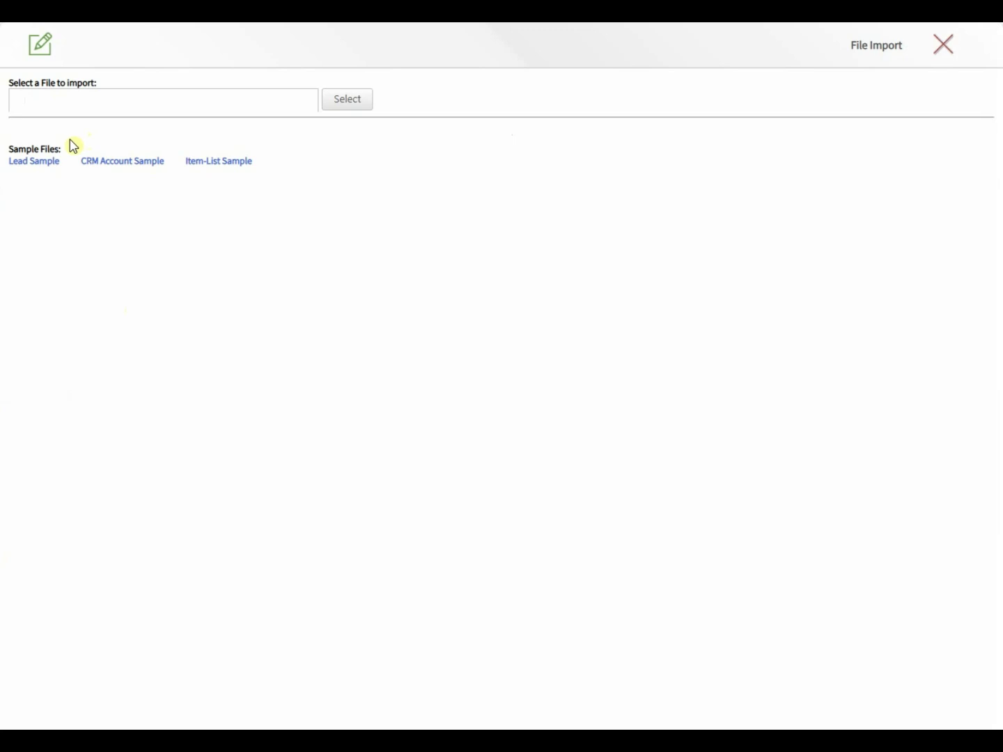
Step: Open the Lead Sample spreadsheet and examine its import columns and example rows from Classification through Notes
{"action": "left_click", "coordinate": [22, 170]}
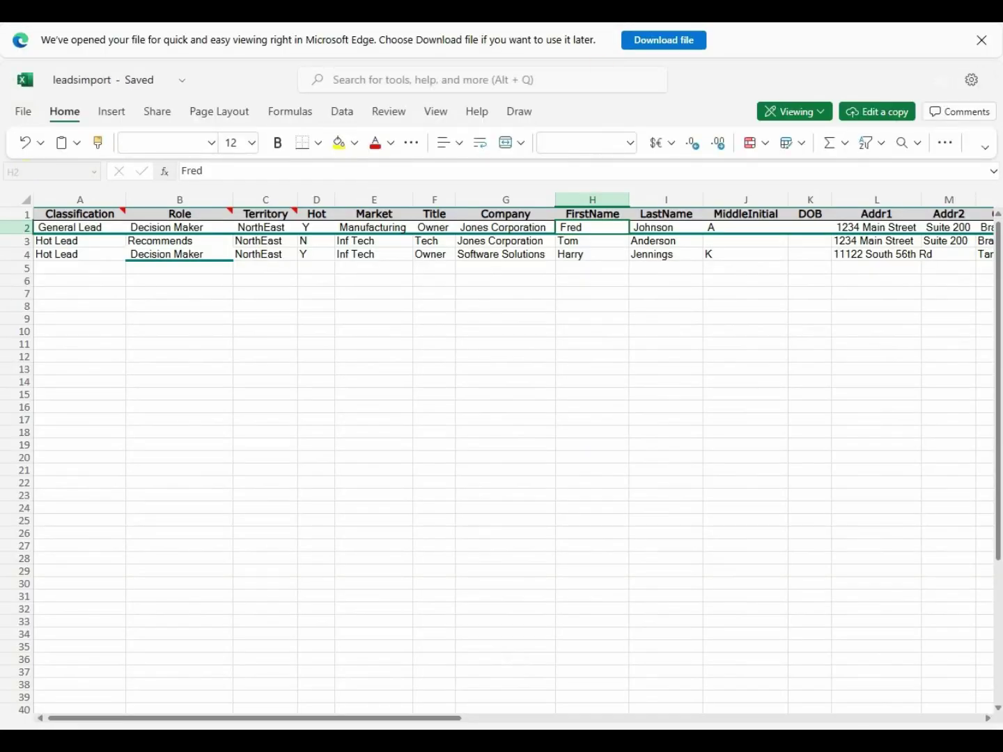
{"action": "left_click", "coordinate": [981, 40]}
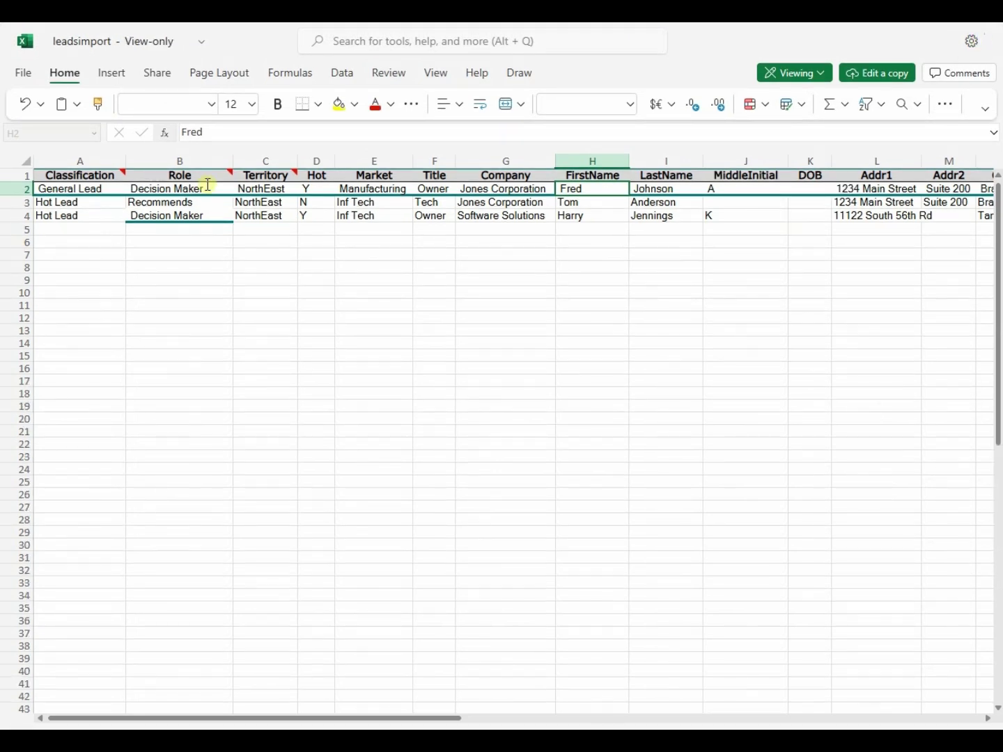
{"action": "left_click", "coordinate": [78, 203]}
{"action": "key", "text": "Up"}
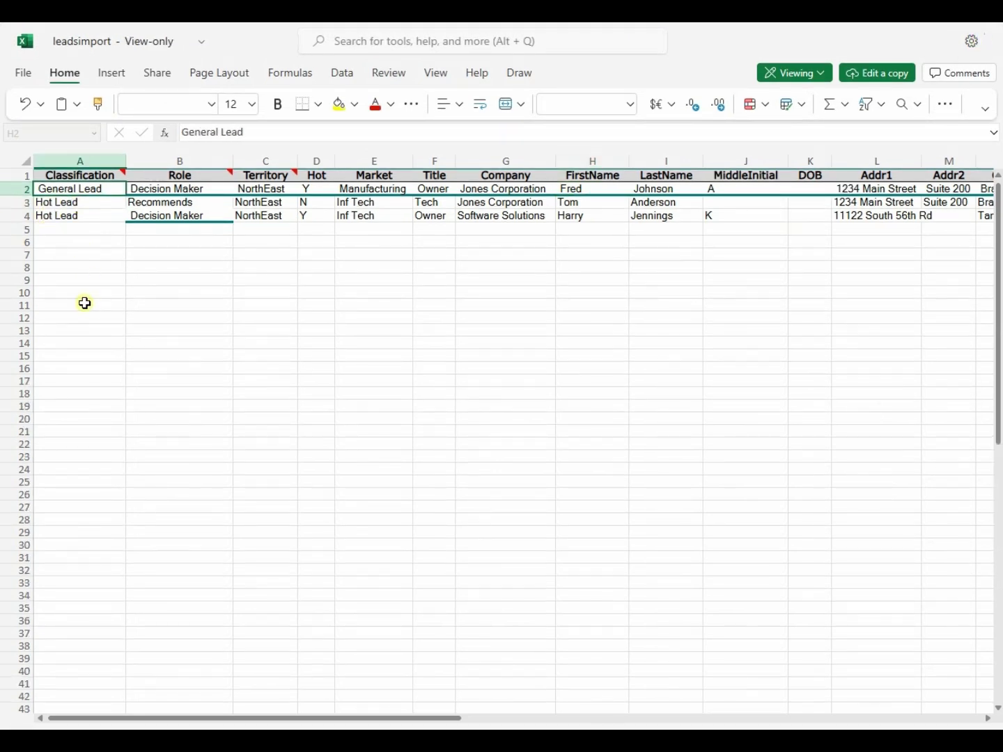
{"action": "key", "text": "Right"}
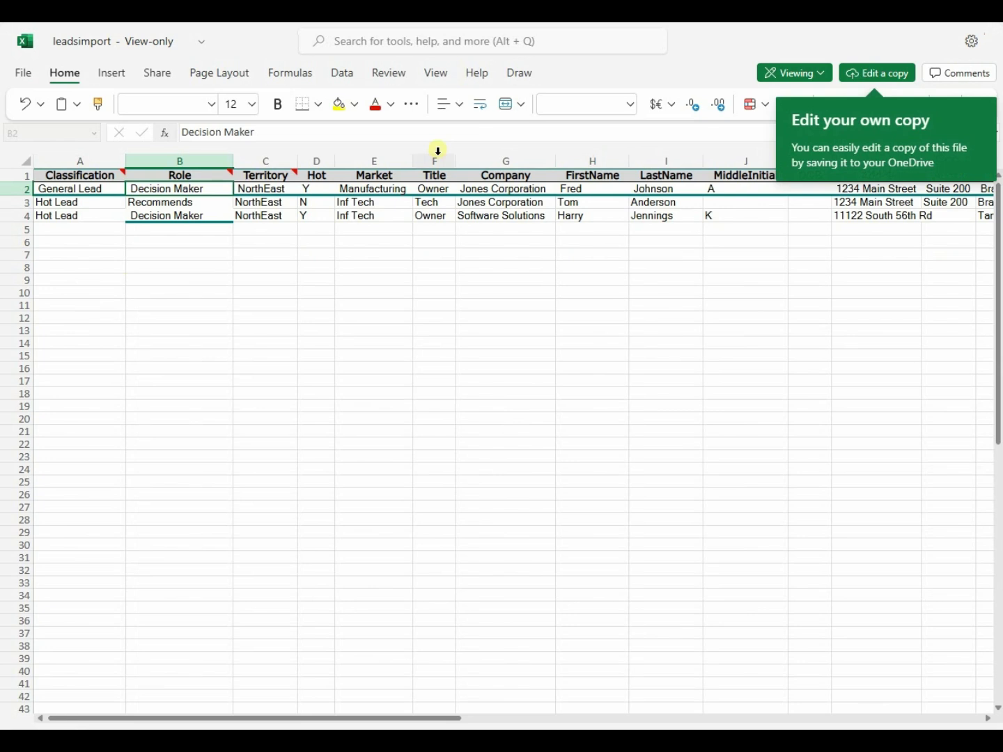
{"action": "left_click", "coordinate": [409, 214]}
{"action": "key", "text": "Right"}
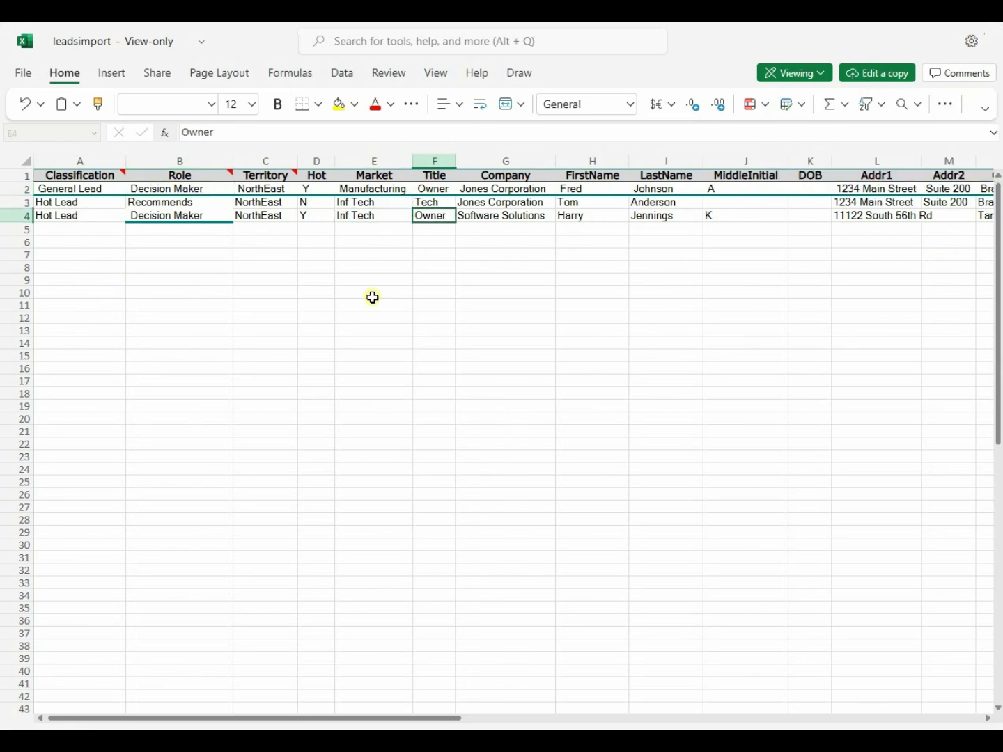
{"action": "key", "text": "Right"}
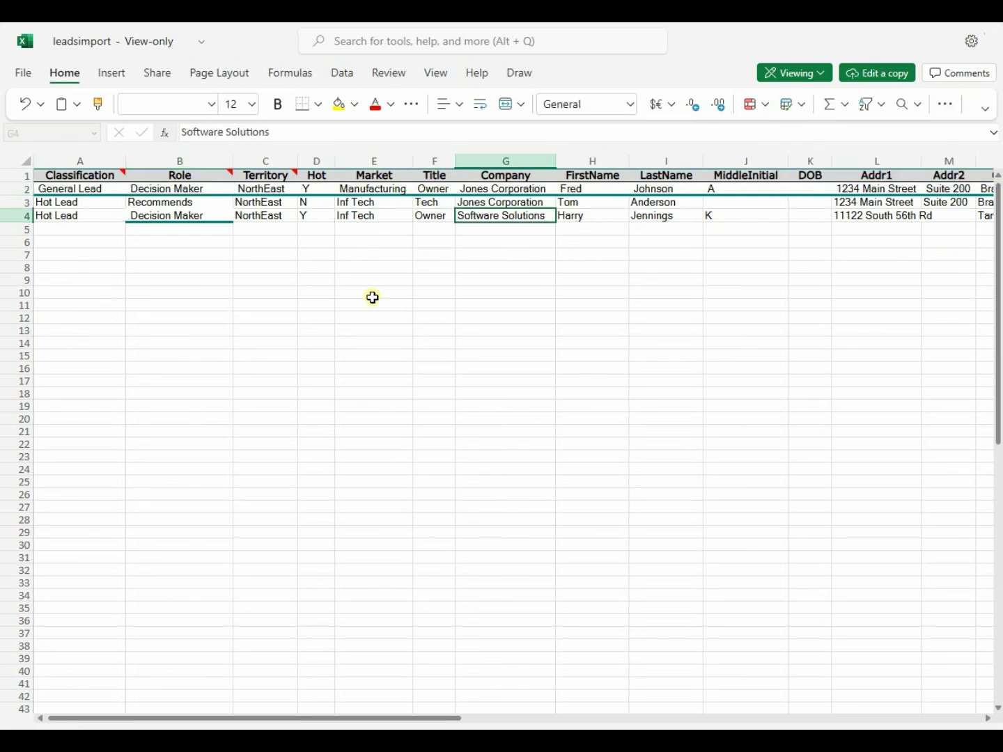
{"action": "key", "text": "Right"}
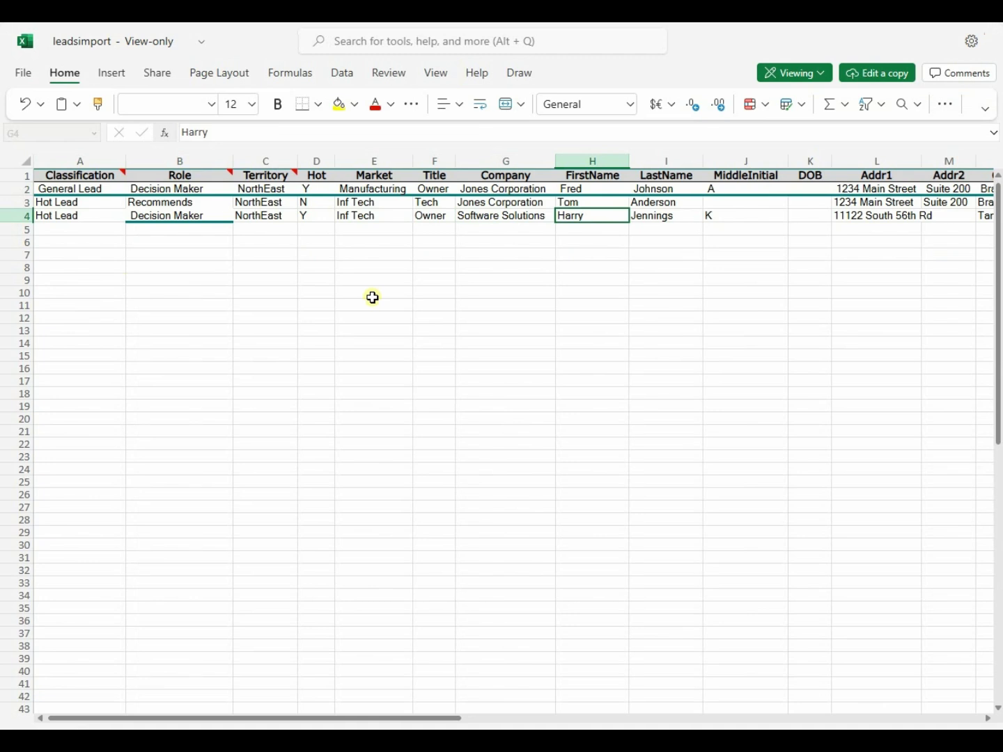
{"action": "key", "text": "Left"}
{"action": "key", "text": "Right"}
{"action": "key", "text": "Right"}
{"action": "key", "text": "Right"}
{"action": "key", "text": "Right"}
{"action": "key", "text": "Right"}
{"action": "key", "text": "Right"}
{"action": "key", "text": "Right"}
{"action": "key", "text": "Right"}
{"action": "key", "text": "Right"}
{"action": "key", "text": "Right"}
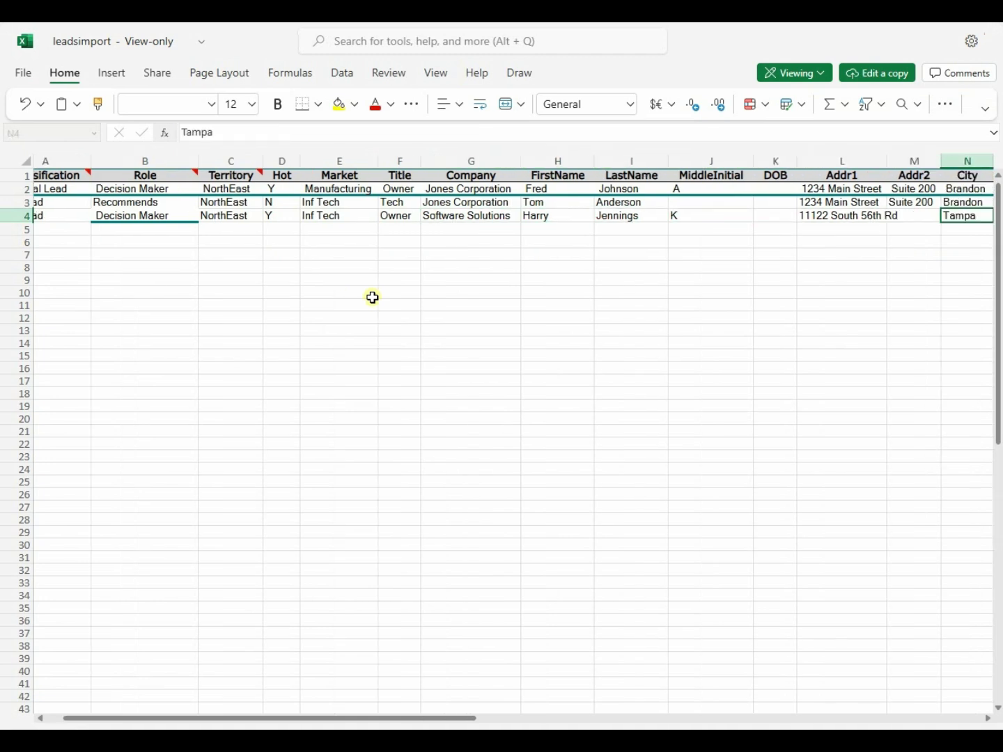
{"action": "key", "text": "Right"}
{"action": "key", "text": "Right"}
{"action": "key", "text": "Right"}
{"action": "key", "text": "Right"}
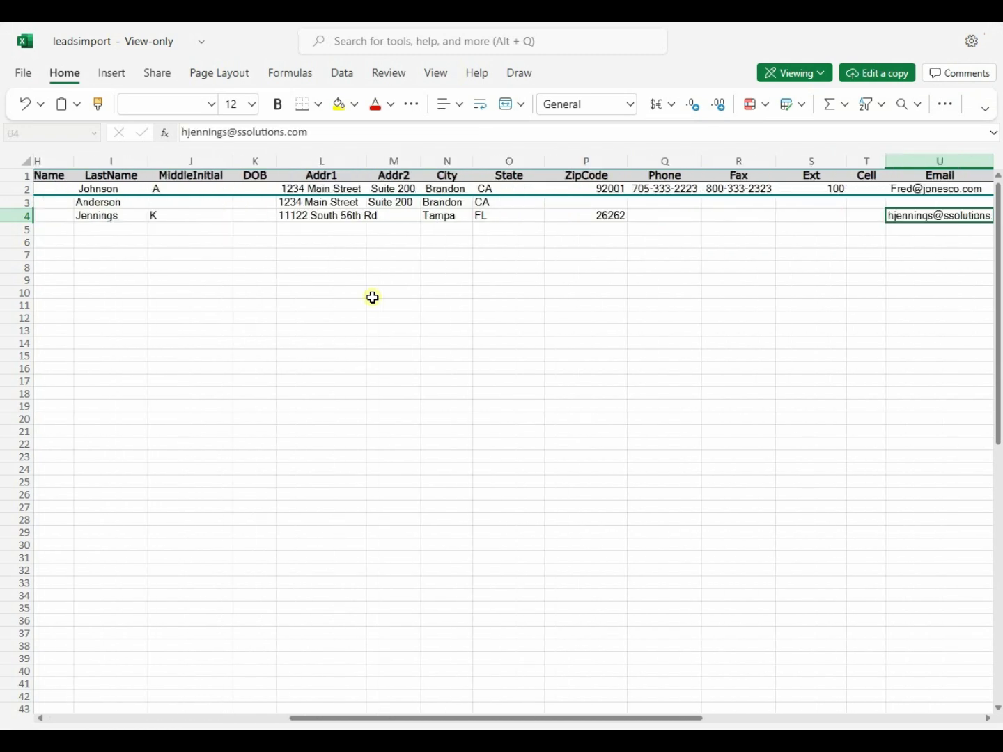
{"action": "key", "text": "Right"}
{"action": "key", "text": "Right"}
{"action": "key", "text": "Right"}
{"action": "key", "text": "Right"}
{"action": "key", "text": "Right"}
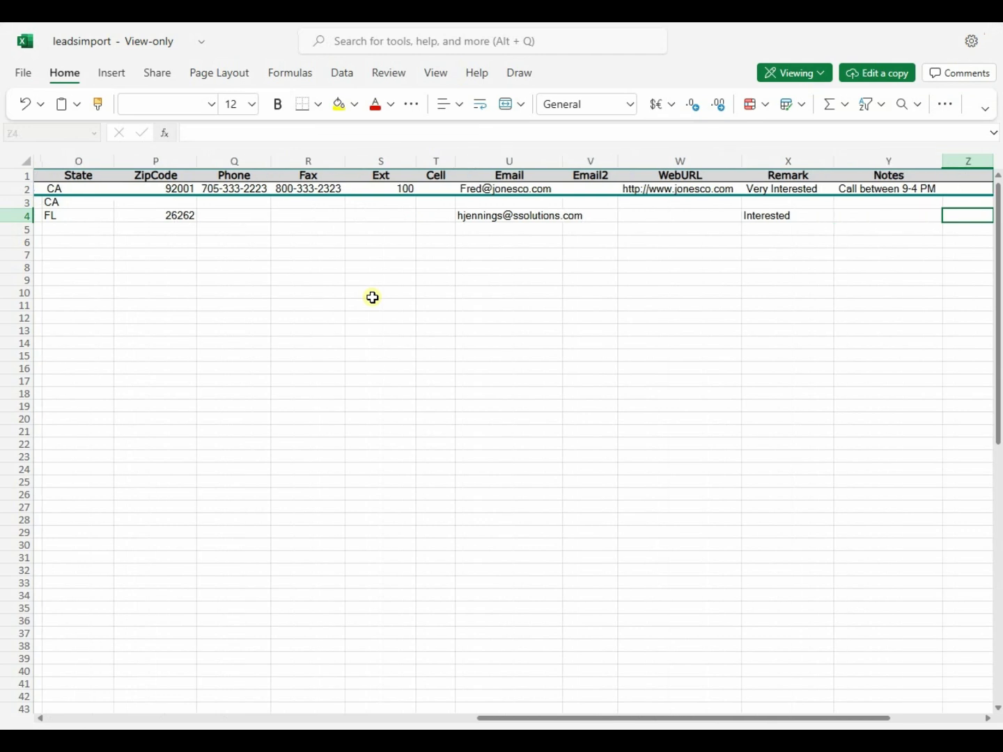
{"action": "key", "text": "Left"}
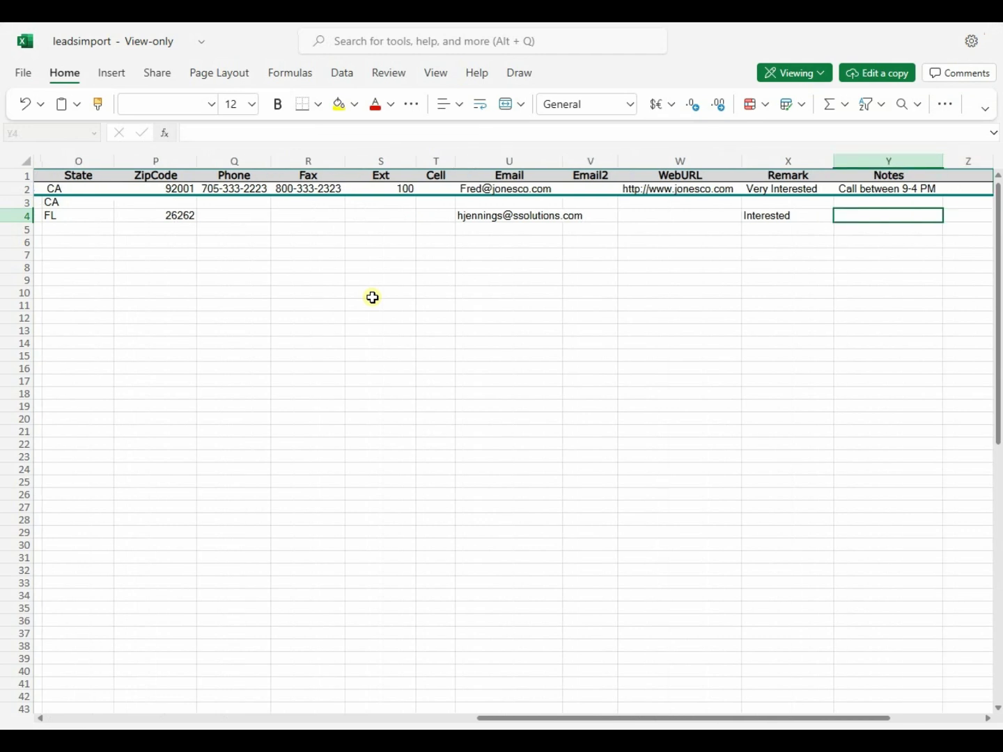
{"action": "key", "text": "Left"}
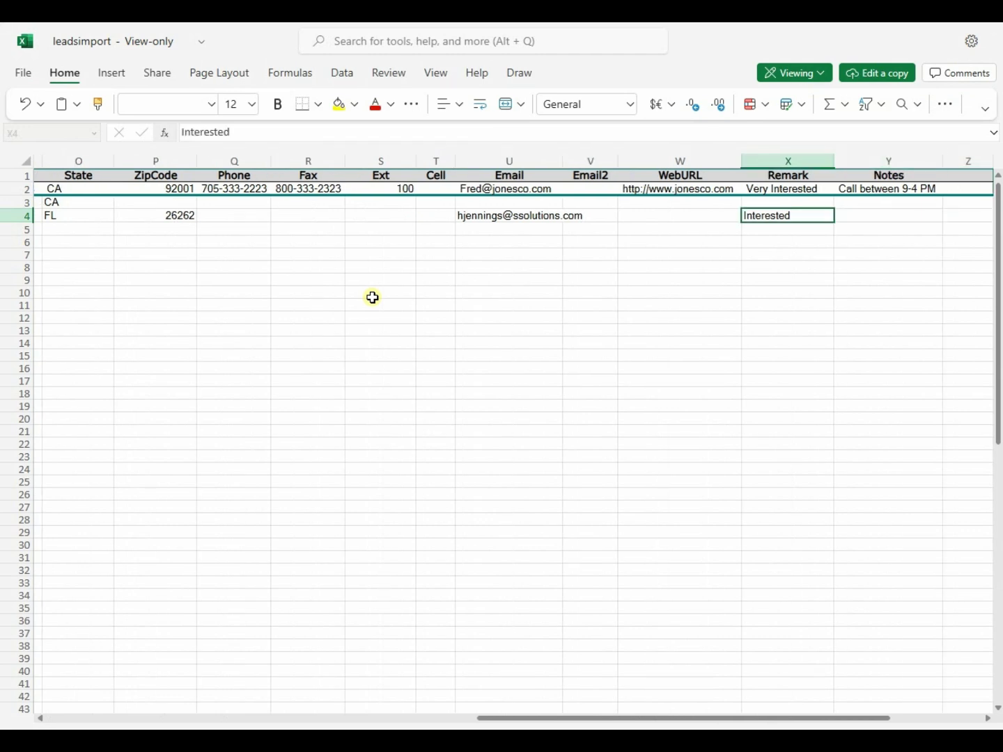
{"action": "key", "text": "Left"}
{"action": "key", "text": "Left"}
{"action": "key", "text": "Left"}
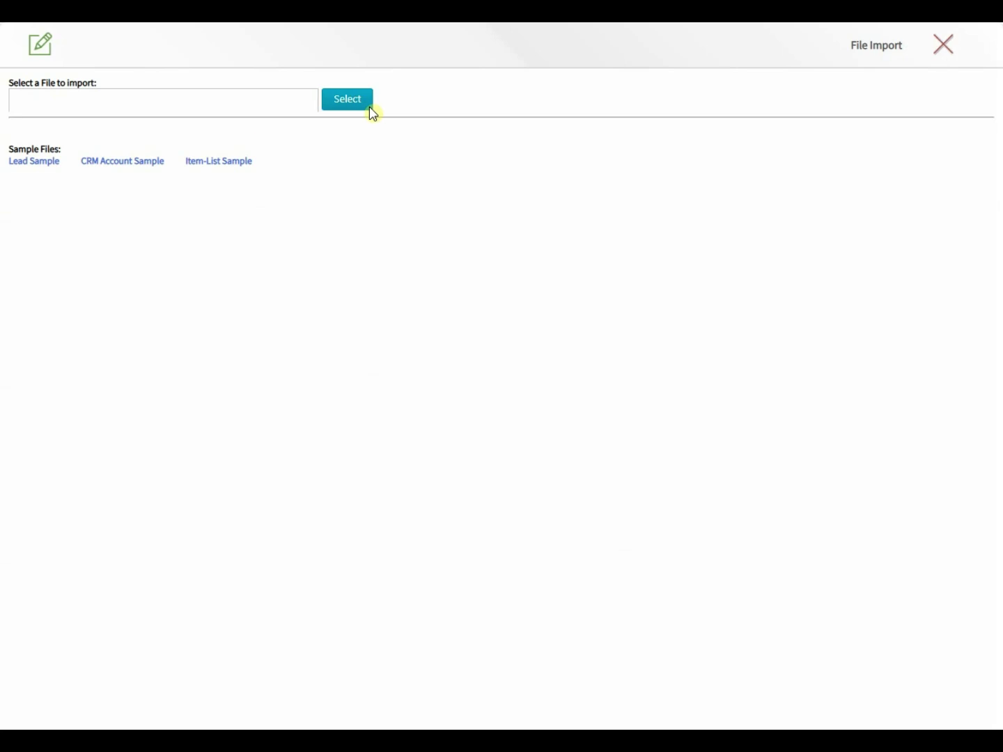
Step: Return to File Import and upload leadsimport.xlsx as the file to import
{"action": "left_click", "coordinate": [348, 105]}
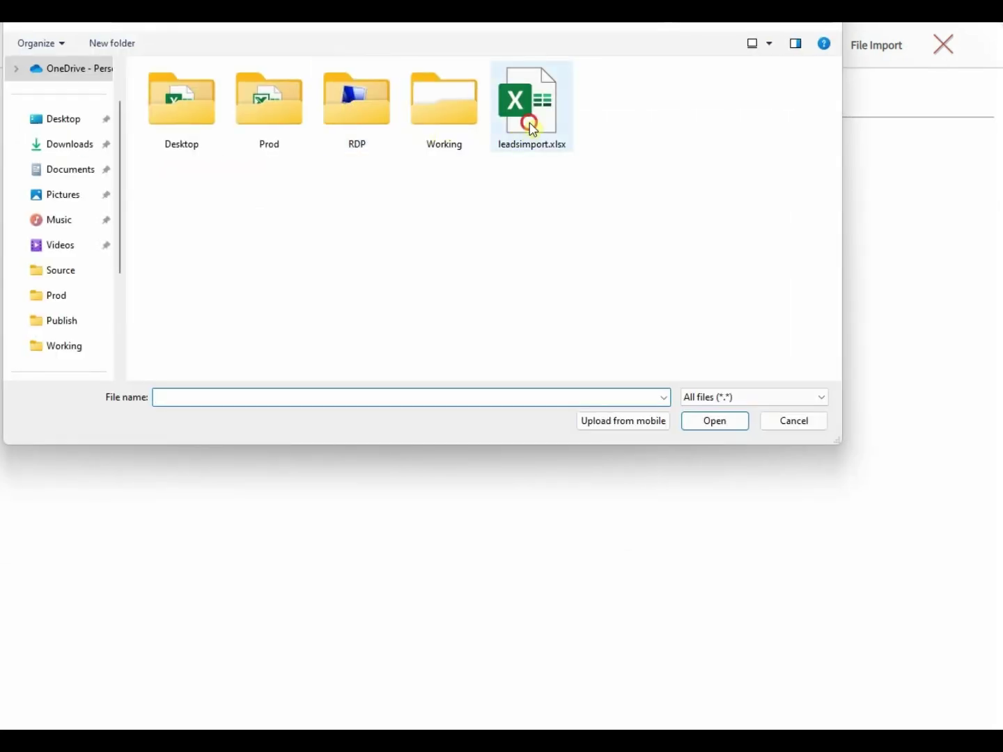
{"action": "left_click", "coordinate": [528, 125]}
{"action": "left_click", "coordinate": [715, 421]}
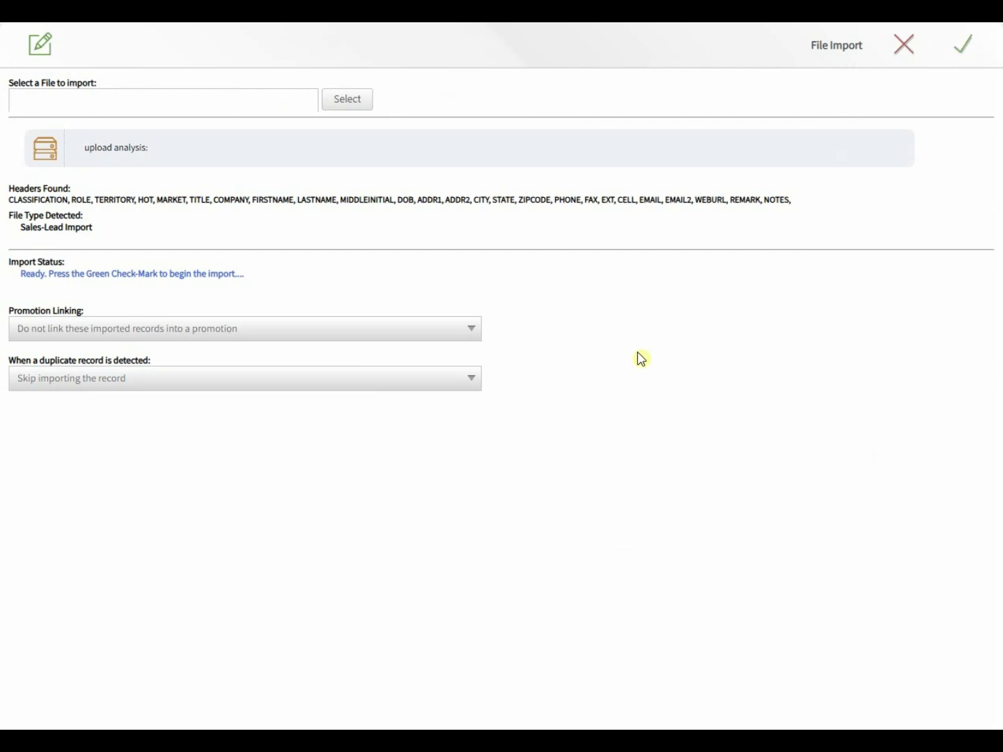
Step: Link the imported records to a new promotion named "End Of Year Sale"
{"action": "left_click", "coordinate": [185, 326]}
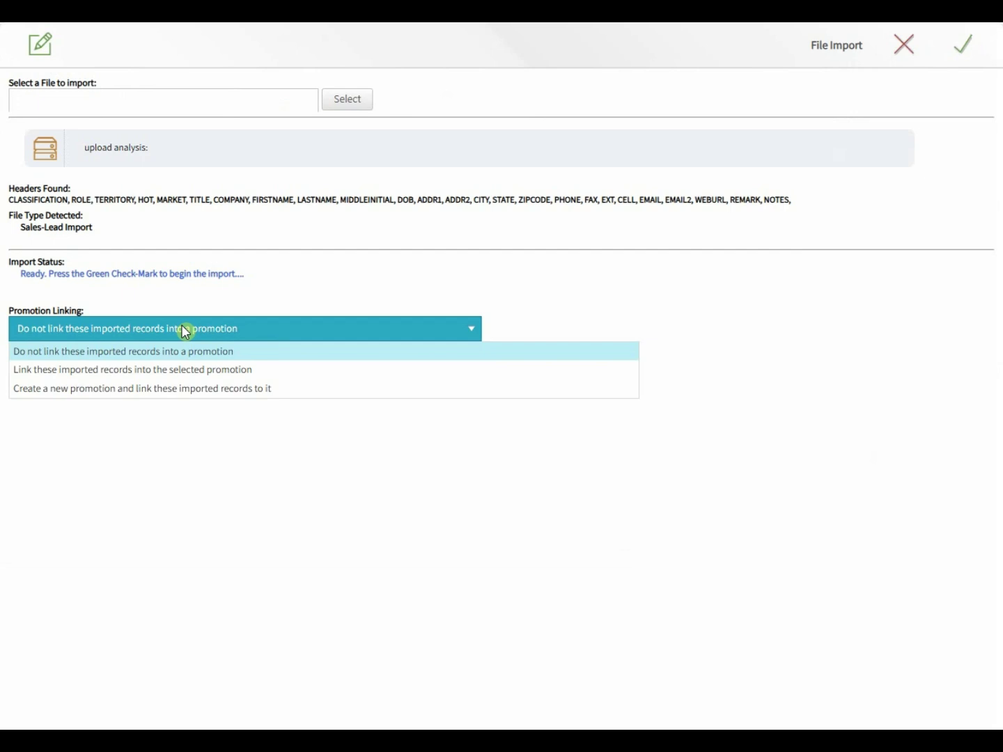
{"action": "left_click", "coordinate": [150, 386]}
{"action": "left_click", "coordinate": [574, 329]}
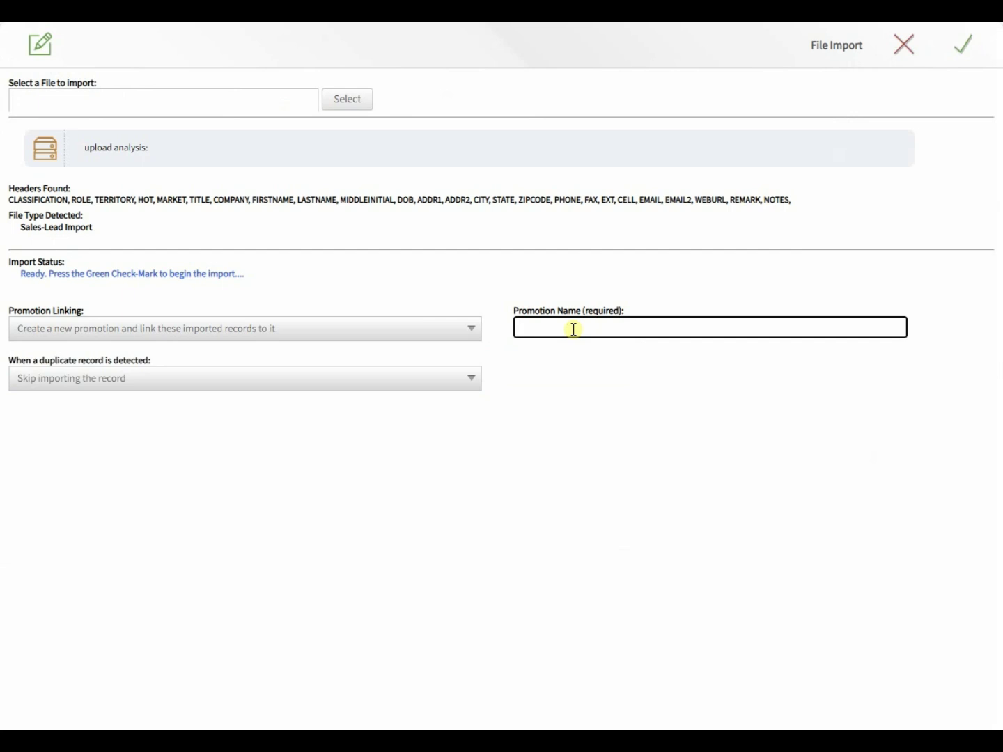
{"action": "type", "text": "End Of Year Sale"}
{"action": "left_click", "coordinate": [565, 380]}
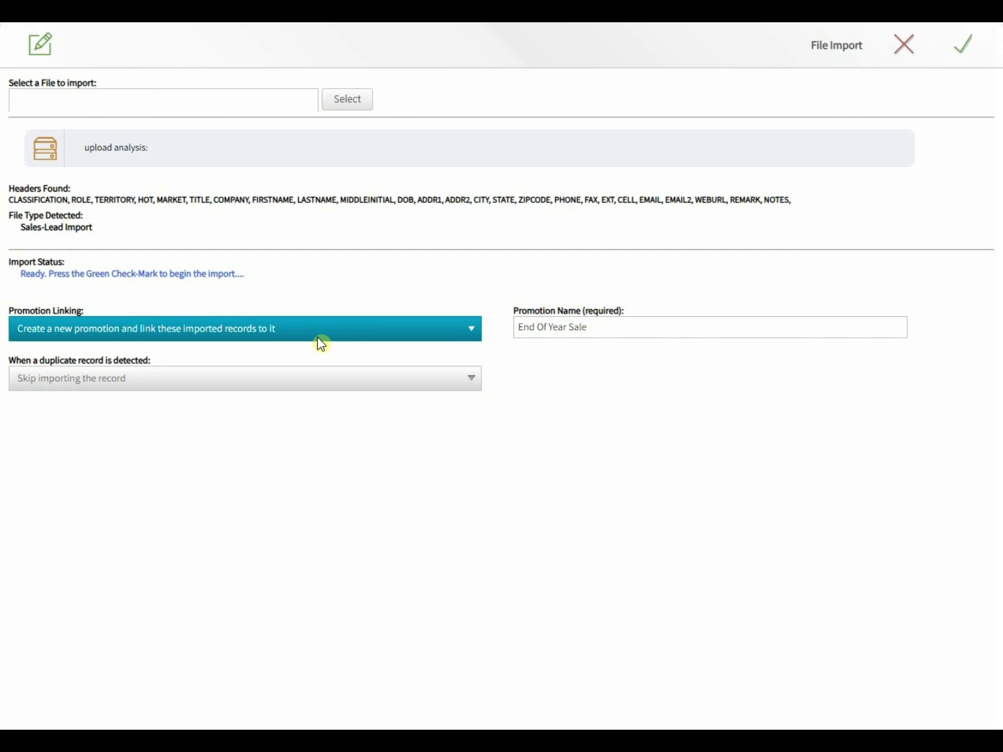
Step: Set duplicate records to merge any missing information with the contents of this import, and run the import
{"action": "left_click", "coordinate": [290, 381]}
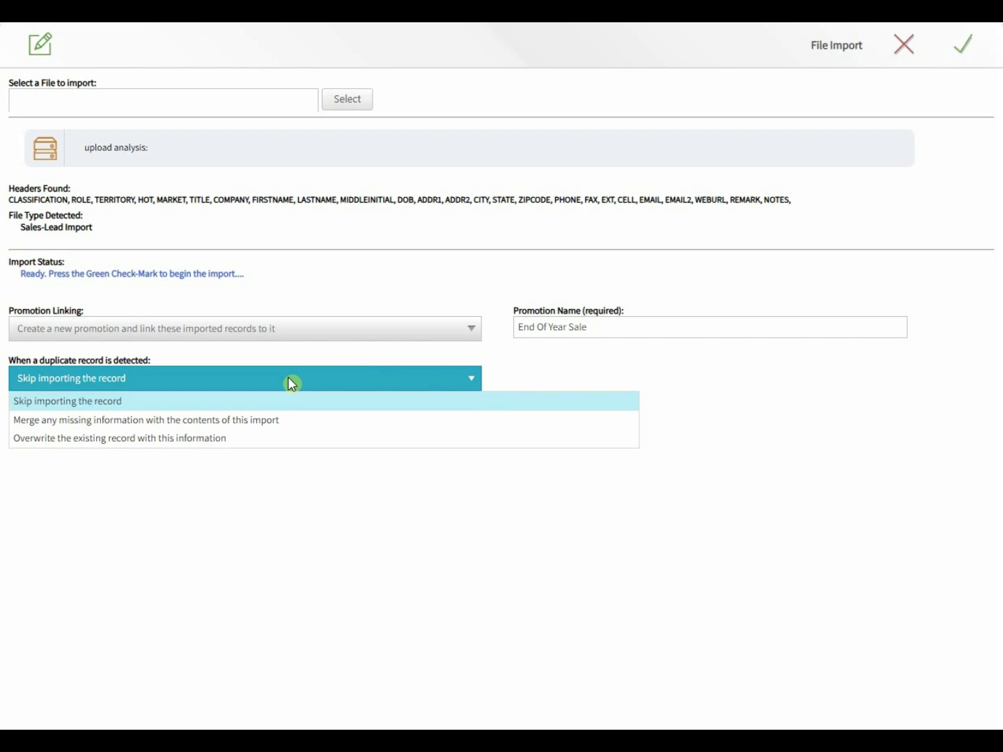
{"action": "left_click", "coordinate": [92, 422]}
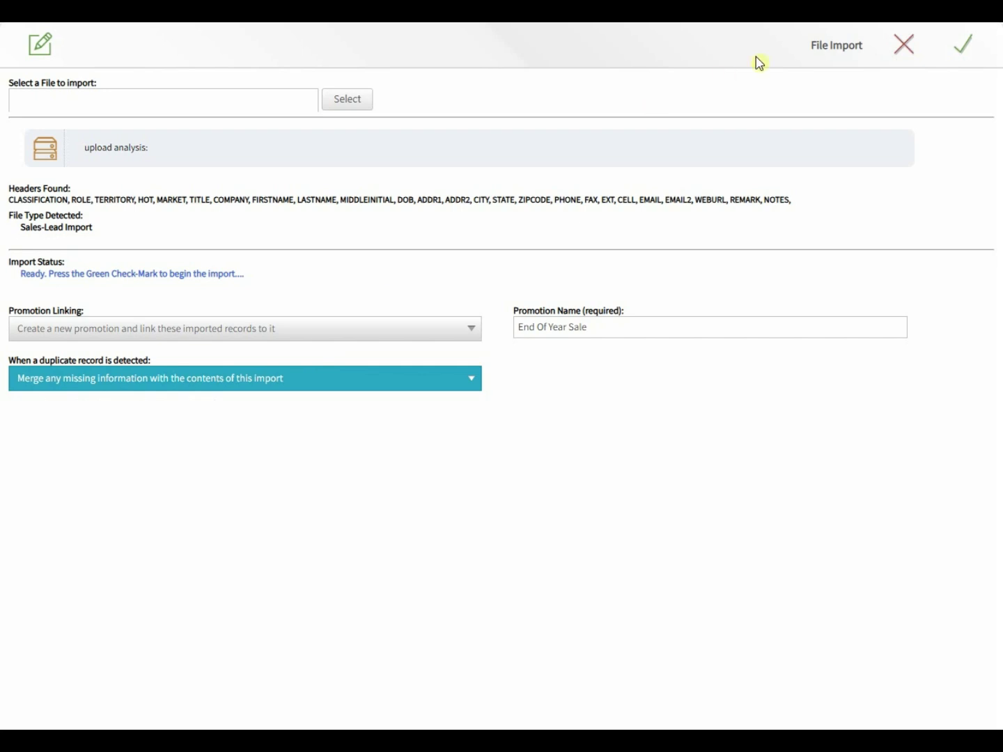
{"action": "left_click", "coordinate": [963, 47]}
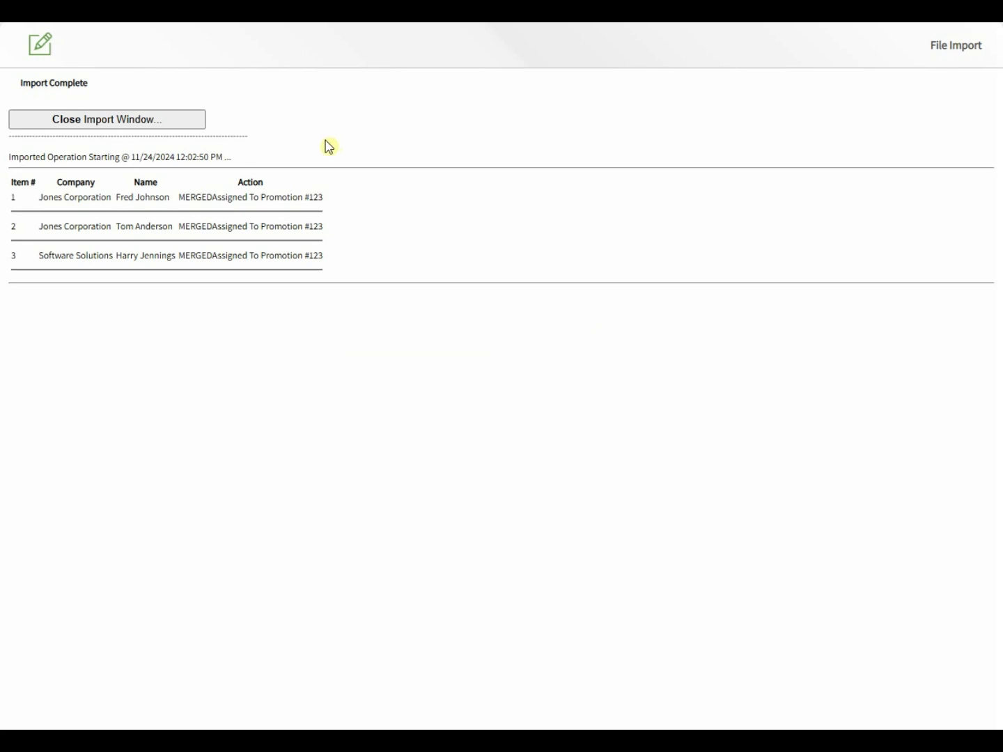
Step: Close the import results and System Utilities, and refresh the 2-Sales Leads workspace
{"action": "left_click", "coordinate": [126, 120]}
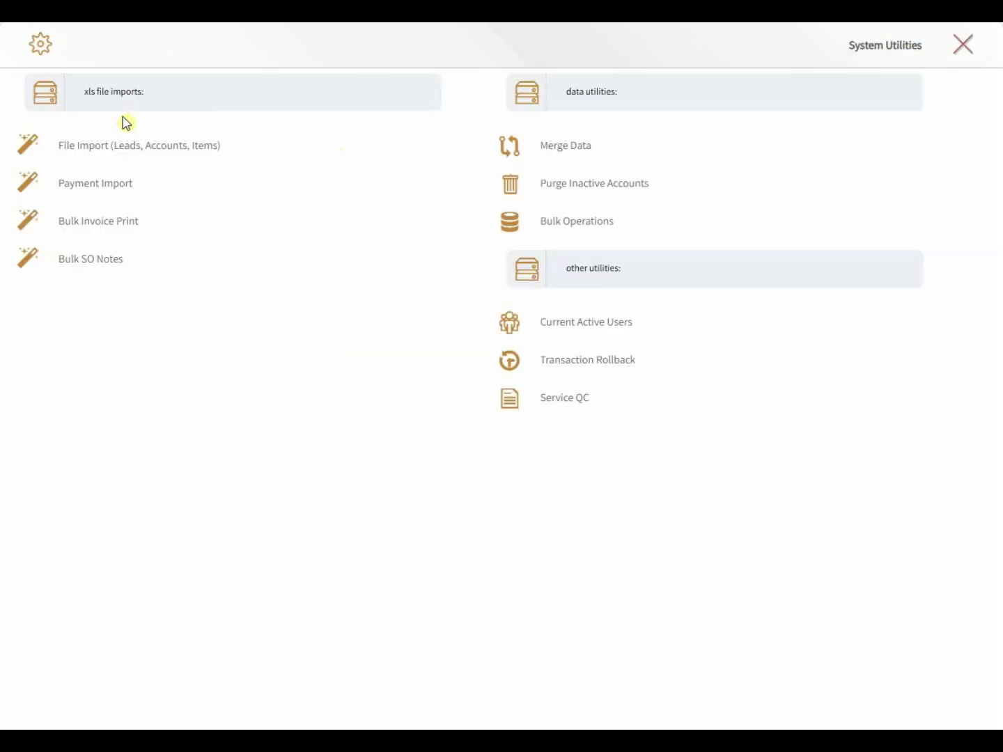
{"action": "left_click", "coordinate": [973, 50]}
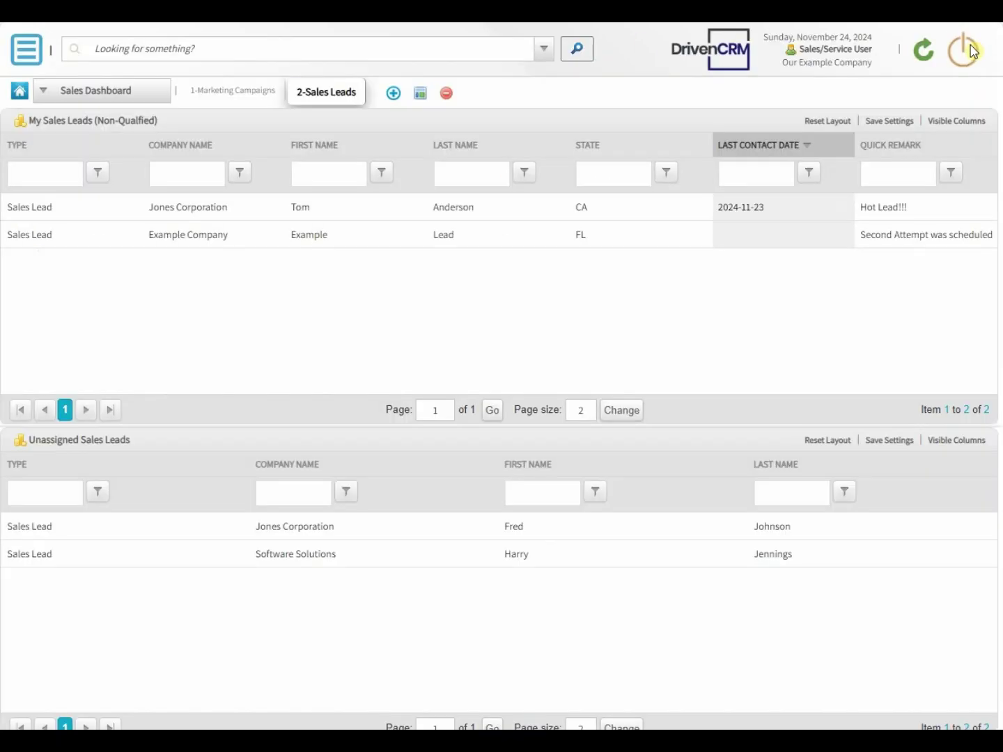
{"action": "left_click", "coordinate": [920, 52]}
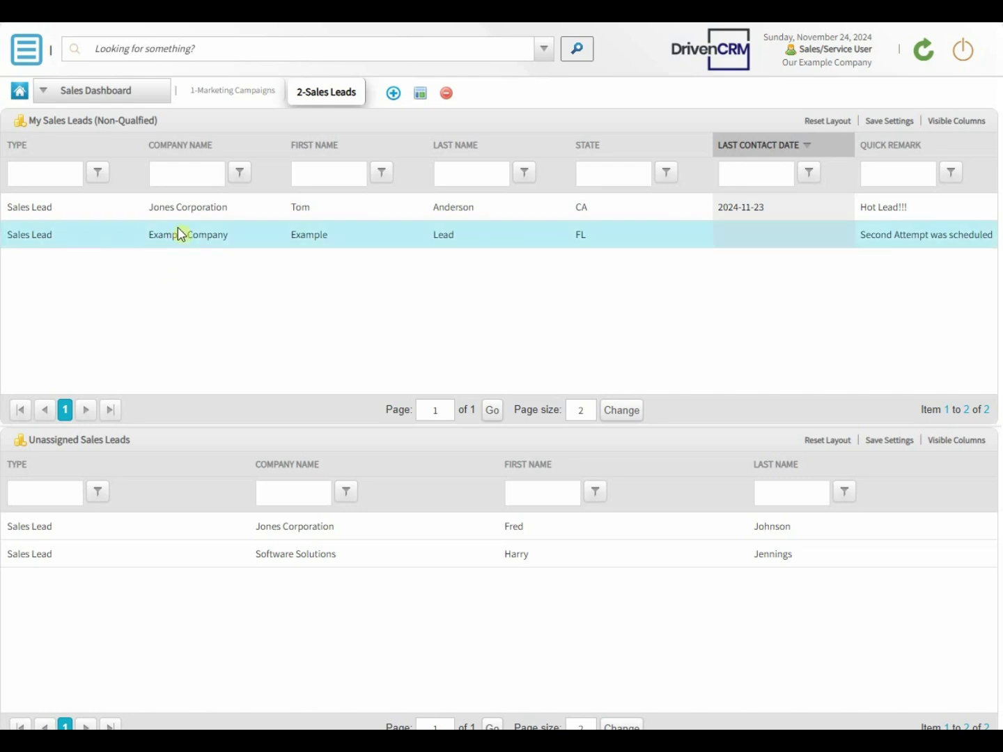
Step: Filter the My Sales Leads grid by the company name "Example"
{"action": "left_click", "coordinate": [172, 174]}
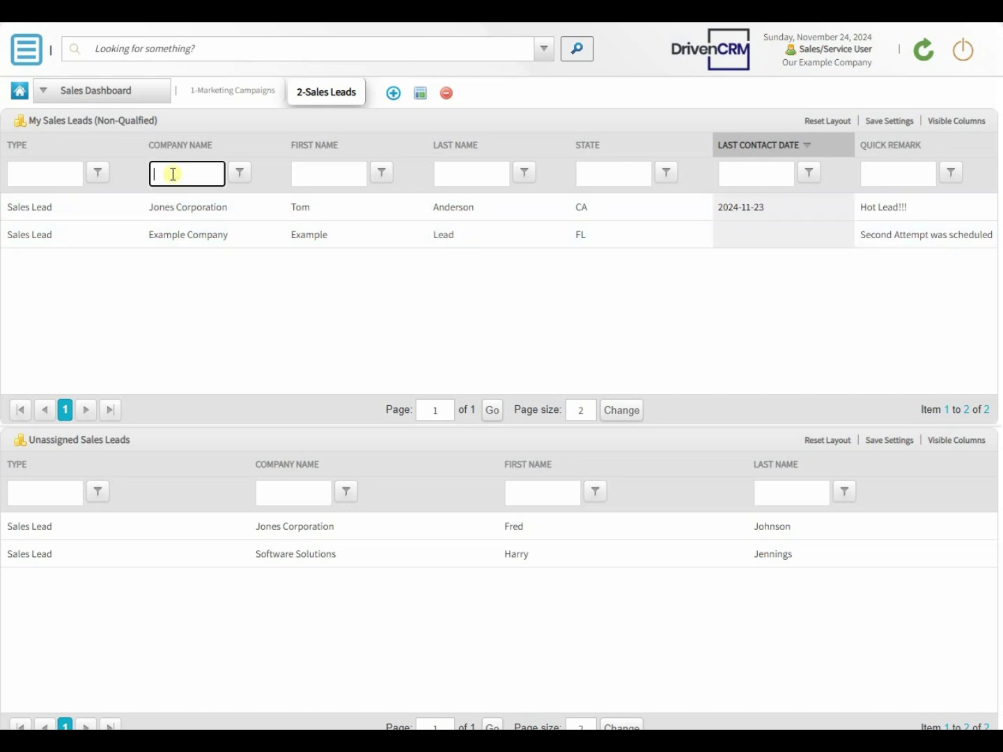
{"action": "type", "text": "Example"}
{"action": "key", "text": "Return"}
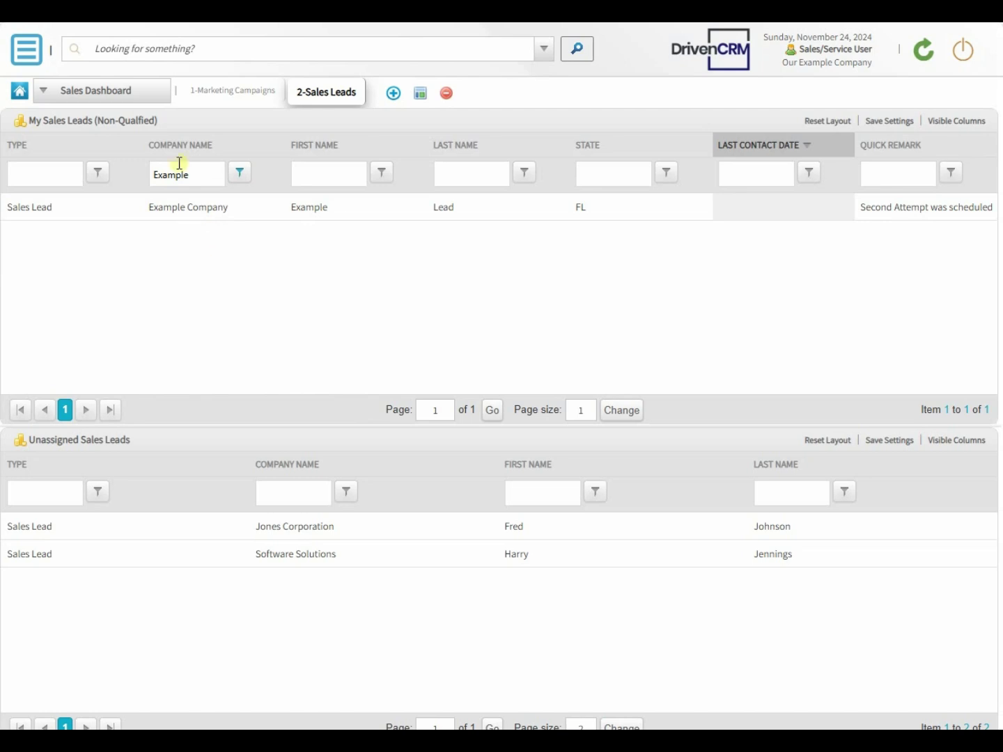
Step: Search all records for "Example" and open the Example Company general lead
{"action": "left_click", "coordinate": [132, 49]}
{"action": "type", "text": "e"}
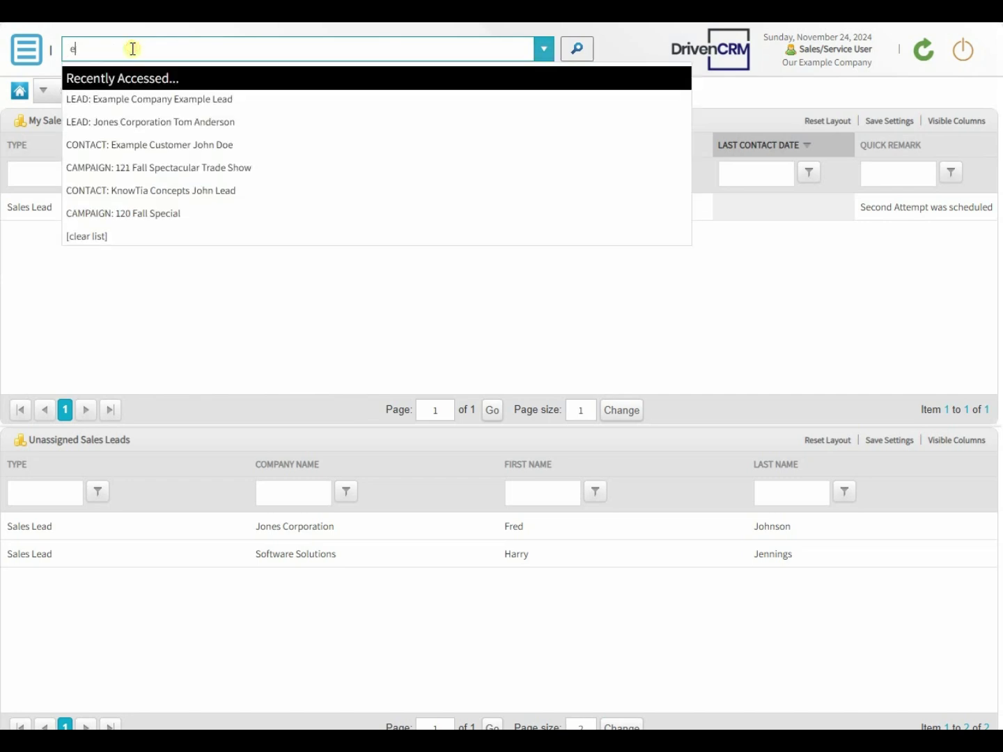
{"action": "type", "text": "xample Company Lead, Example"}
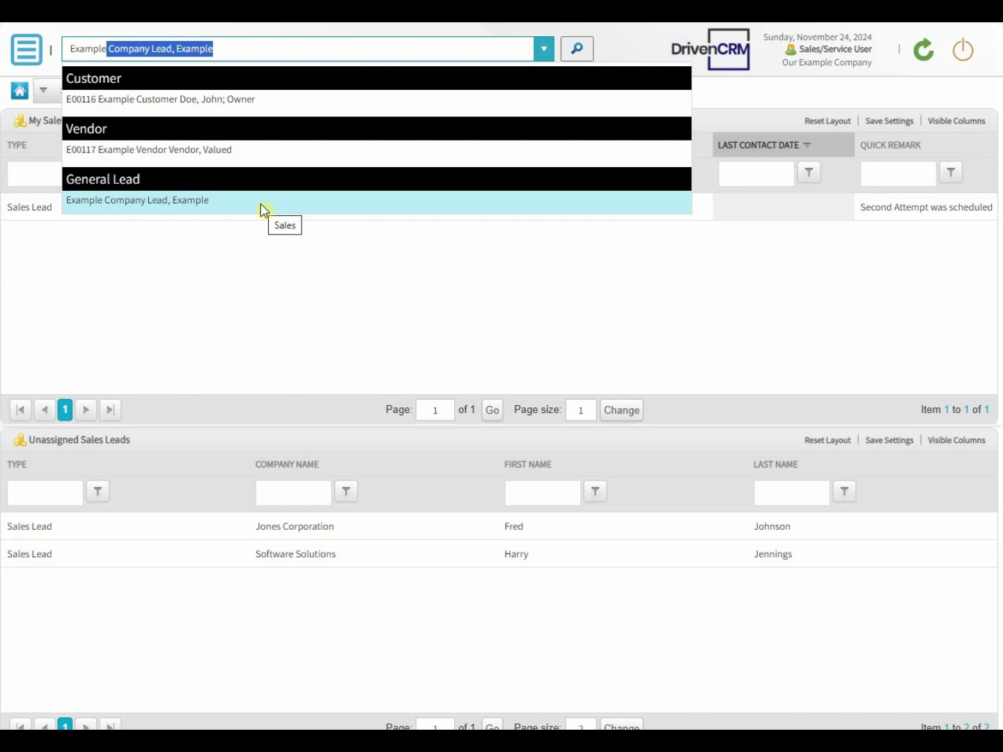
{"action": "left_click", "coordinate": [224, 204]}
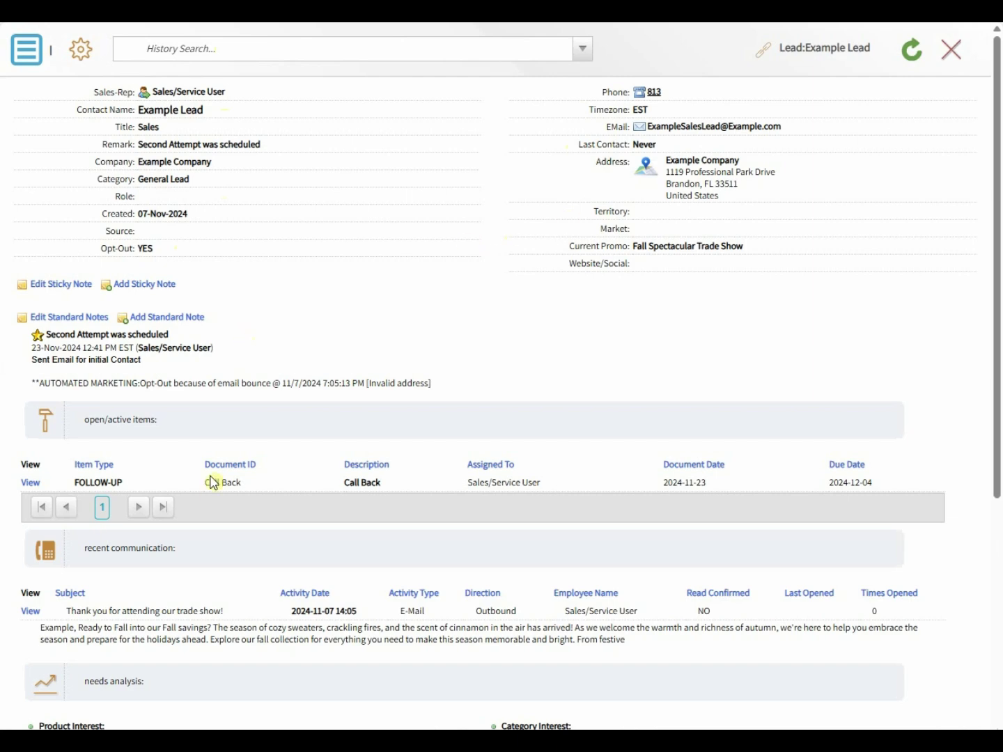
Step: Review the lead's notes, open items, communication and activity history, and open its profile for editing
{"action": "scroll", "coordinate": [210, 477], "scroll_direction": "down", "scroll_amount": 2}
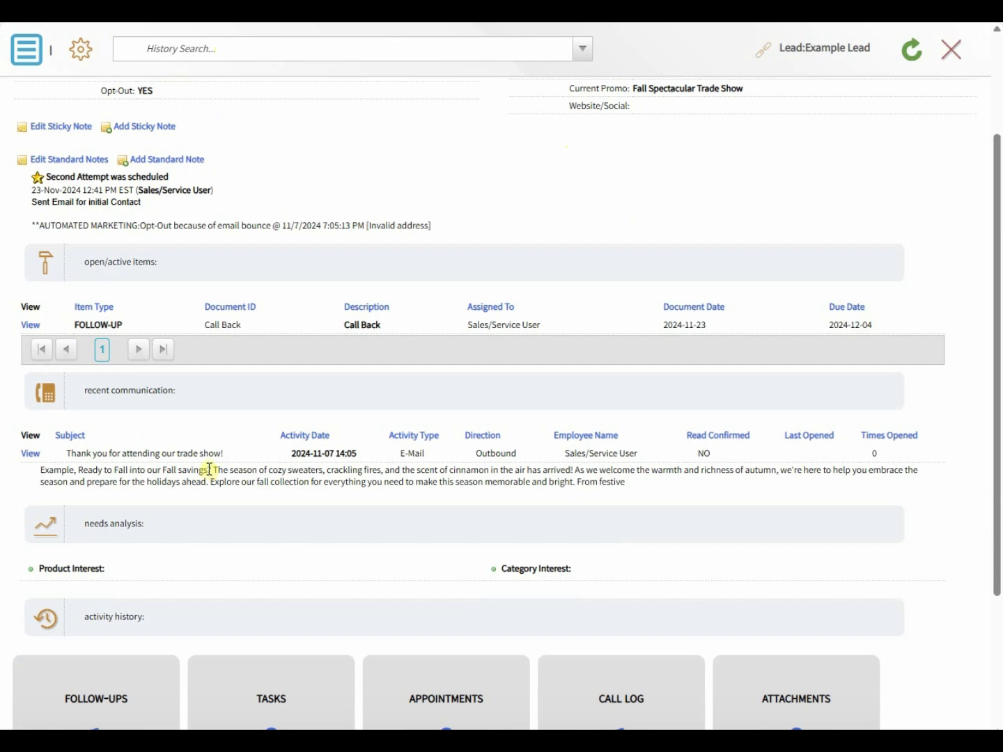
{"action": "scroll", "coordinate": [209, 472], "scroll_direction": "down", "scroll_amount": 2}
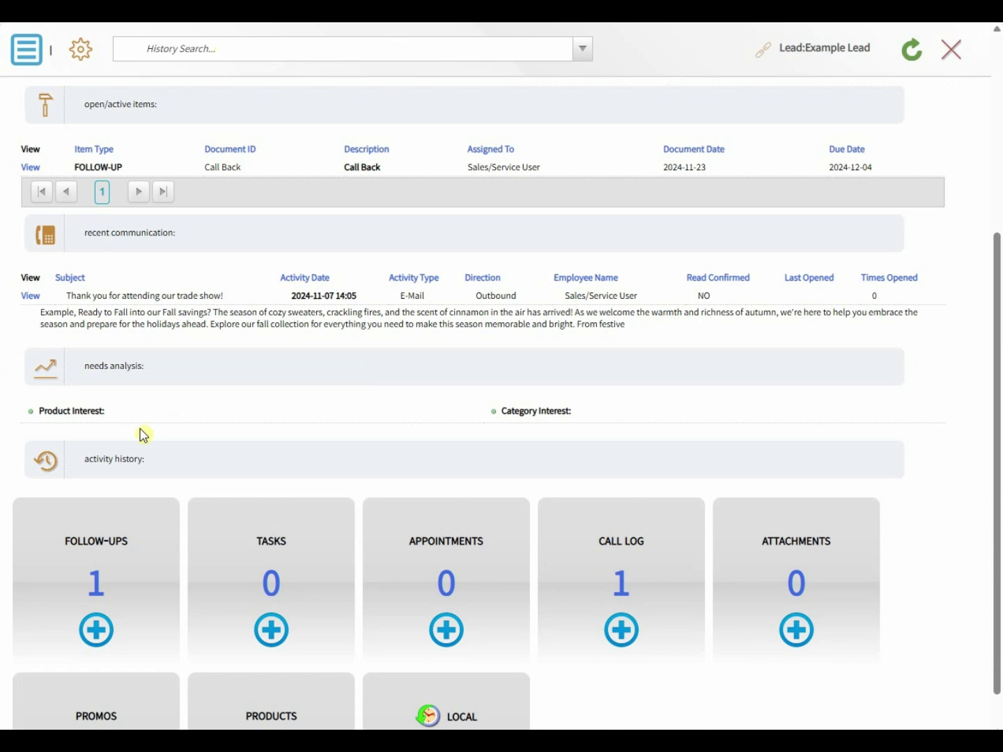
{"action": "scroll", "coordinate": [144, 432], "scroll_direction": "down", "scroll_amount": 1}
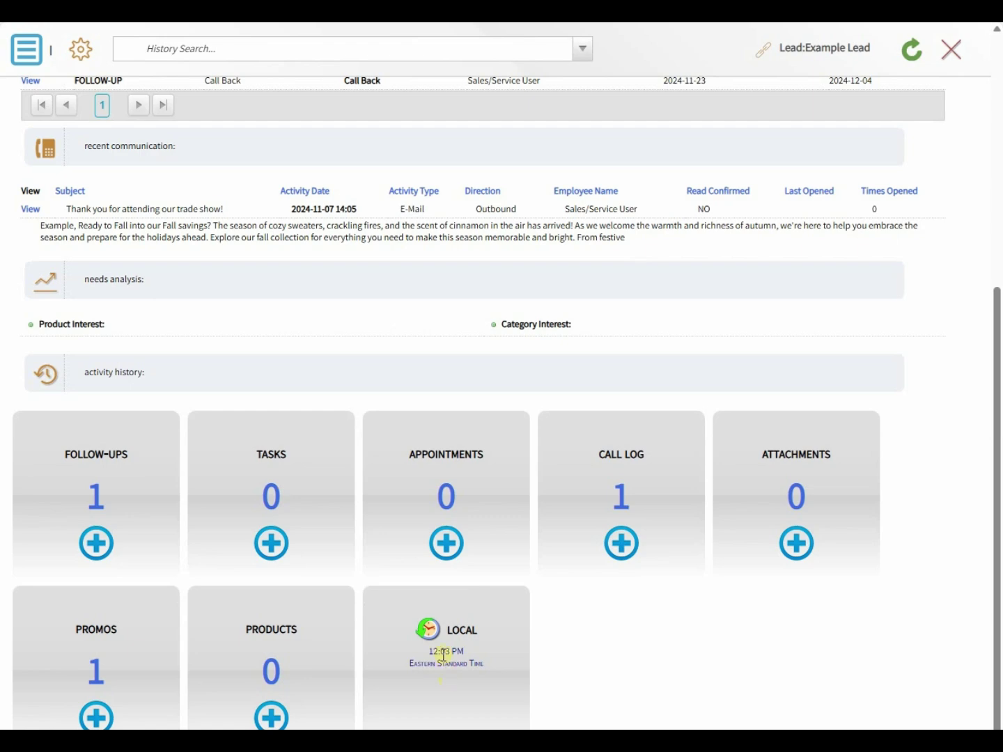
{"action": "scroll", "coordinate": [428, 644], "scroll_direction": "up", "scroll_amount": 4}
{"action": "scroll", "coordinate": [435, 641], "scroll_direction": "up", "scroll_amount": 1}
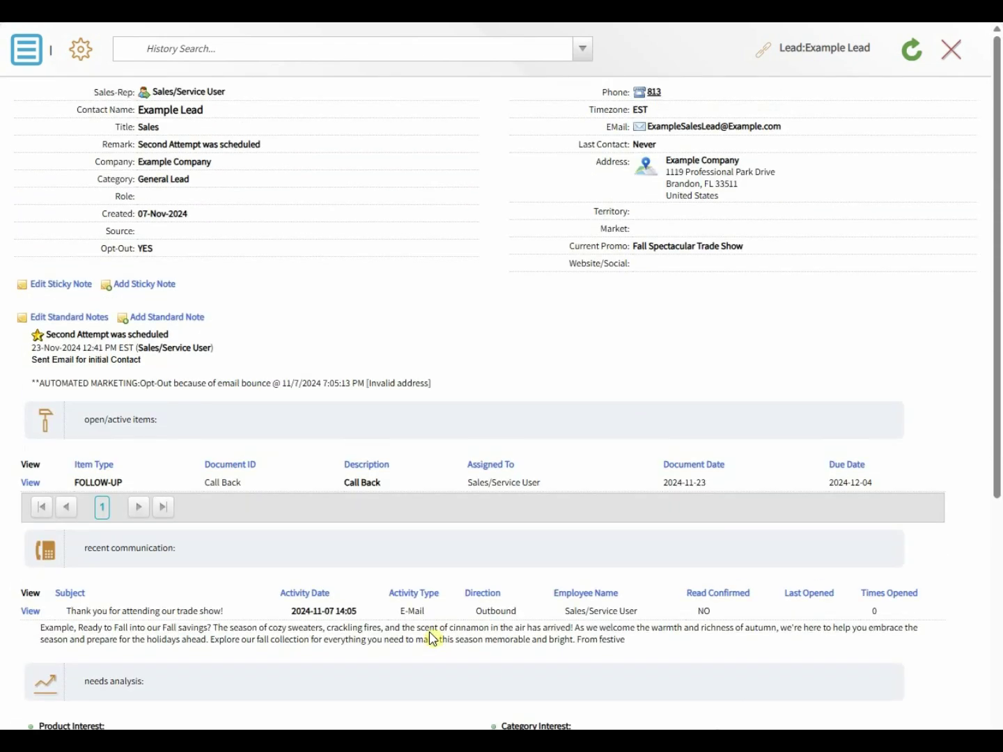
{"action": "left_click", "coordinate": [85, 58]}
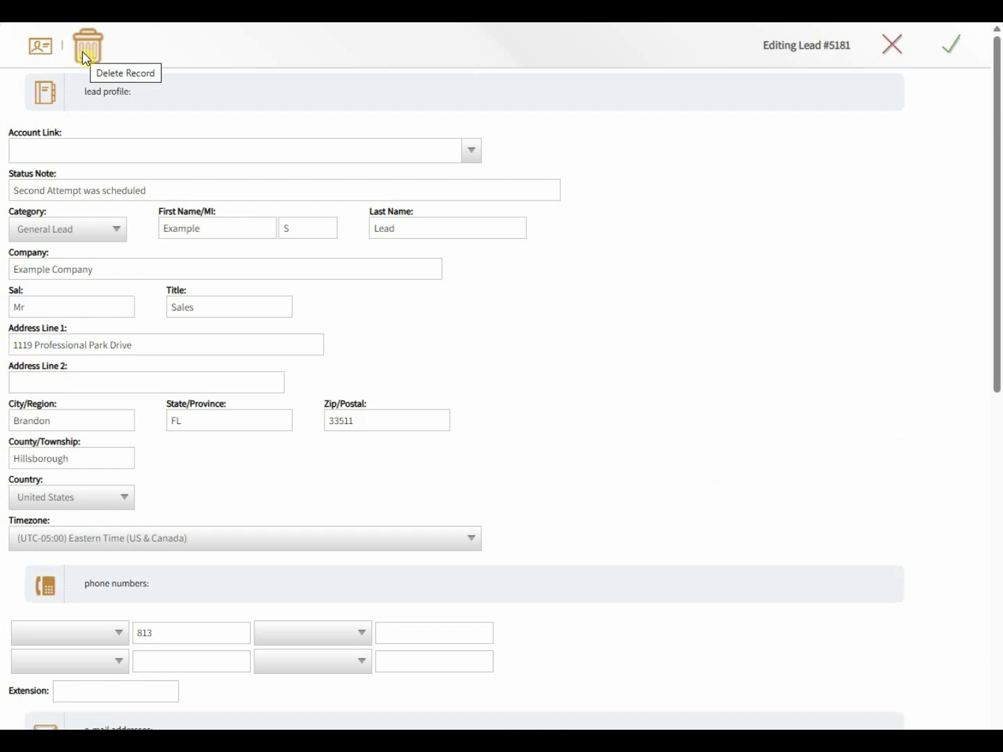
Step: Examine the Account Link, Status Note and Category fields of the lead profile
{"action": "left_click", "coordinate": [76, 148]}
{"action": "left_click", "coordinate": [76, 147]}
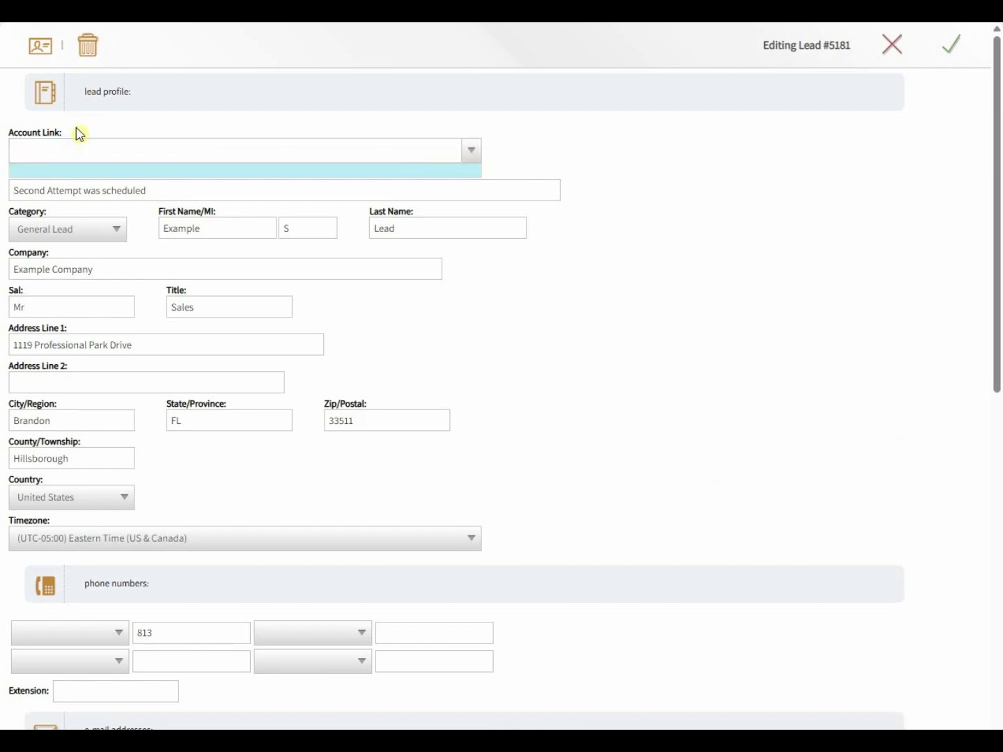
{"action": "left_click", "coordinate": [78, 131]}
{"action": "left_click", "coordinate": [78, 147]}
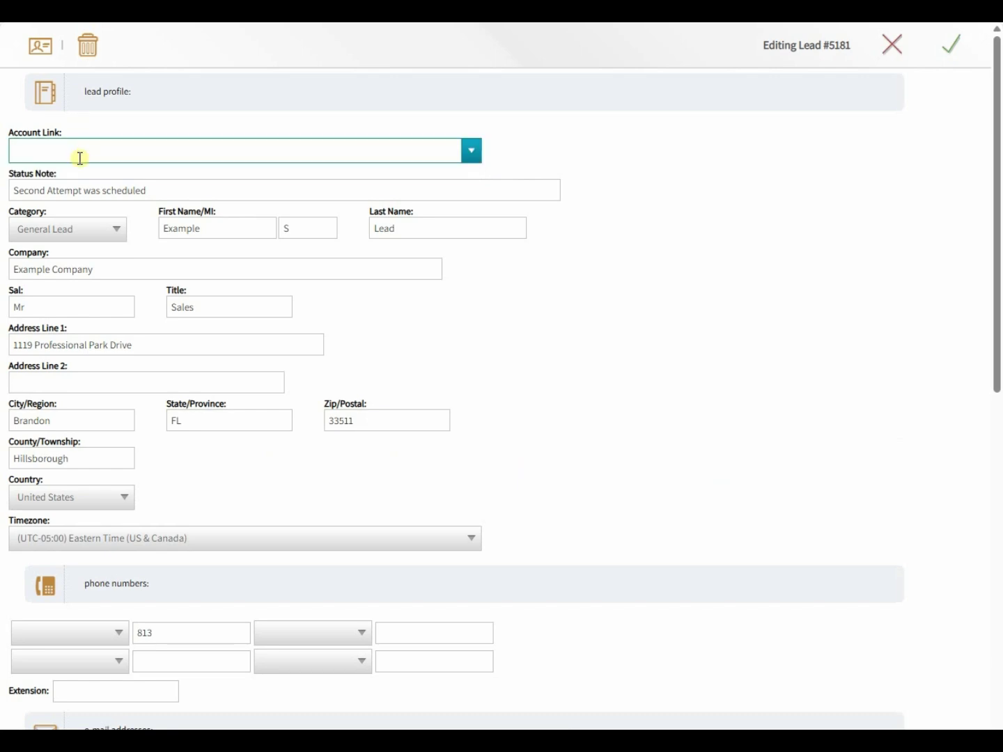
{"action": "left_click", "coordinate": [79, 189]}
{"action": "left_click", "coordinate": [84, 232]}
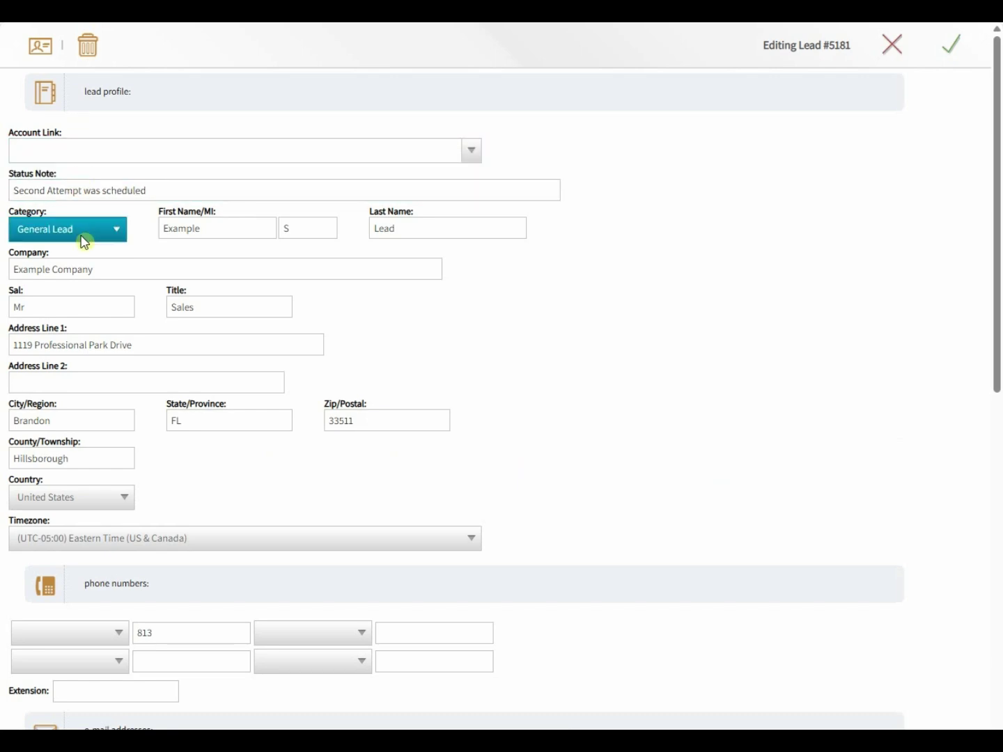
{"action": "left_click", "coordinate": [84, 233]}
{"action": "left_click", "coordinate": [104, 219]}
Step: Set the lead's first phone type to Work Phone and complete the phone number
{"action": "scroll", "coordinate": [104, 413], "scroll_direction": "down", "scroll_amount": 2}
{"action": "left_click", "coordinate": [85, 473]}
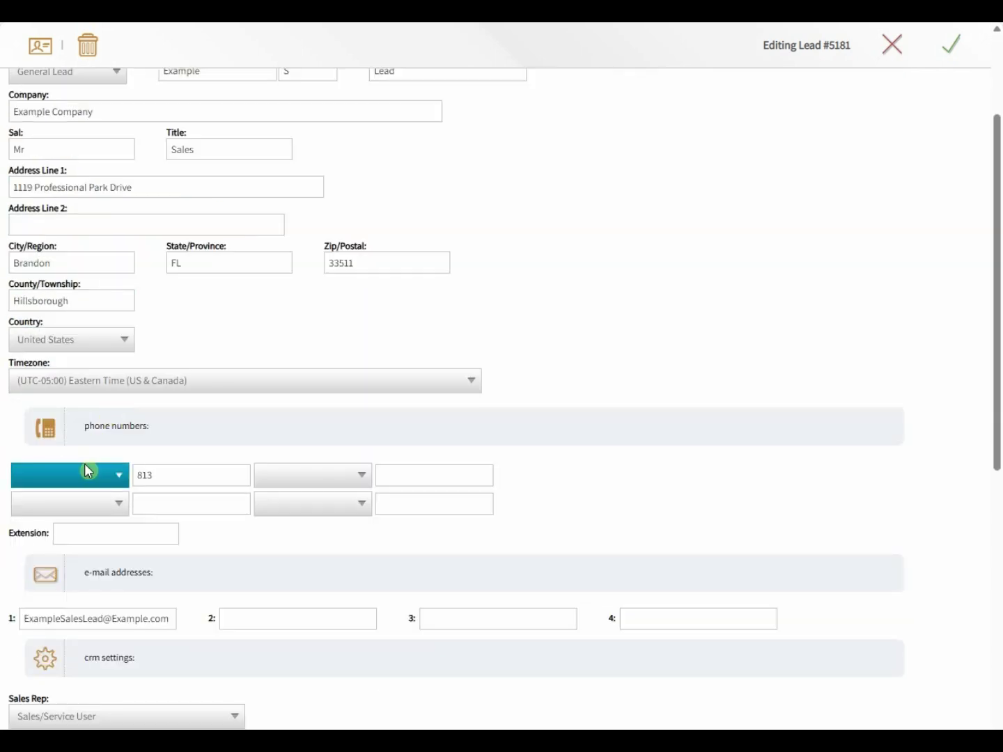
{"action": "left_click", "coordinate": [84, 474]}
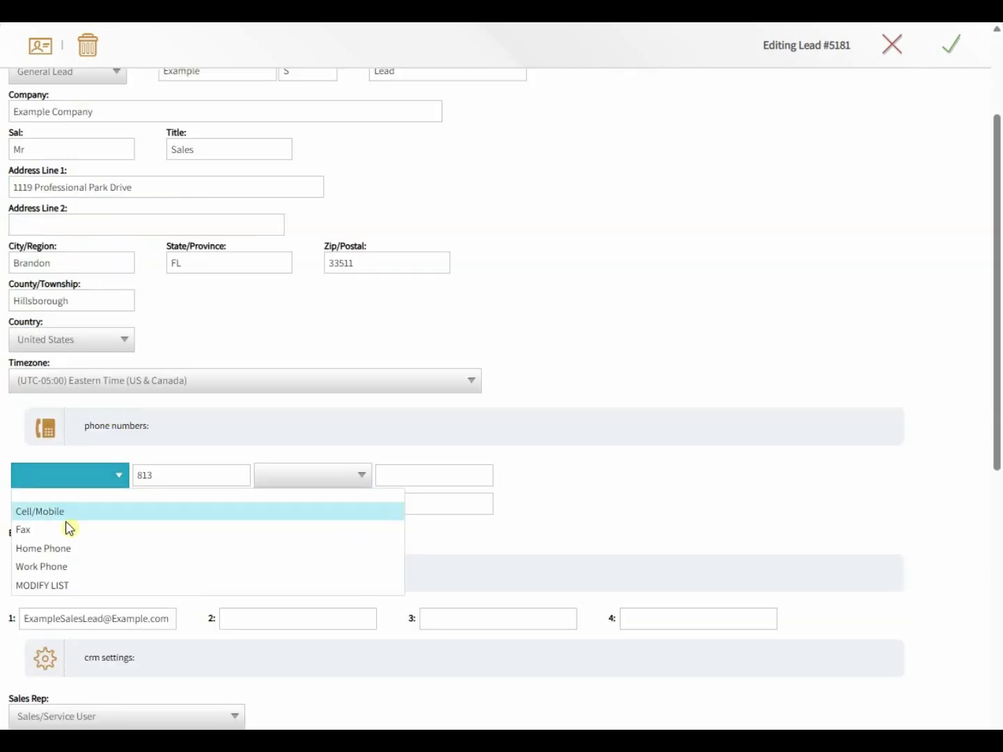
{"action": "left_click", "coordinate": [61, 567]}
{"action": "left_click", "coordinate": [183, 477]}
{"action": "type", "text": "4"}
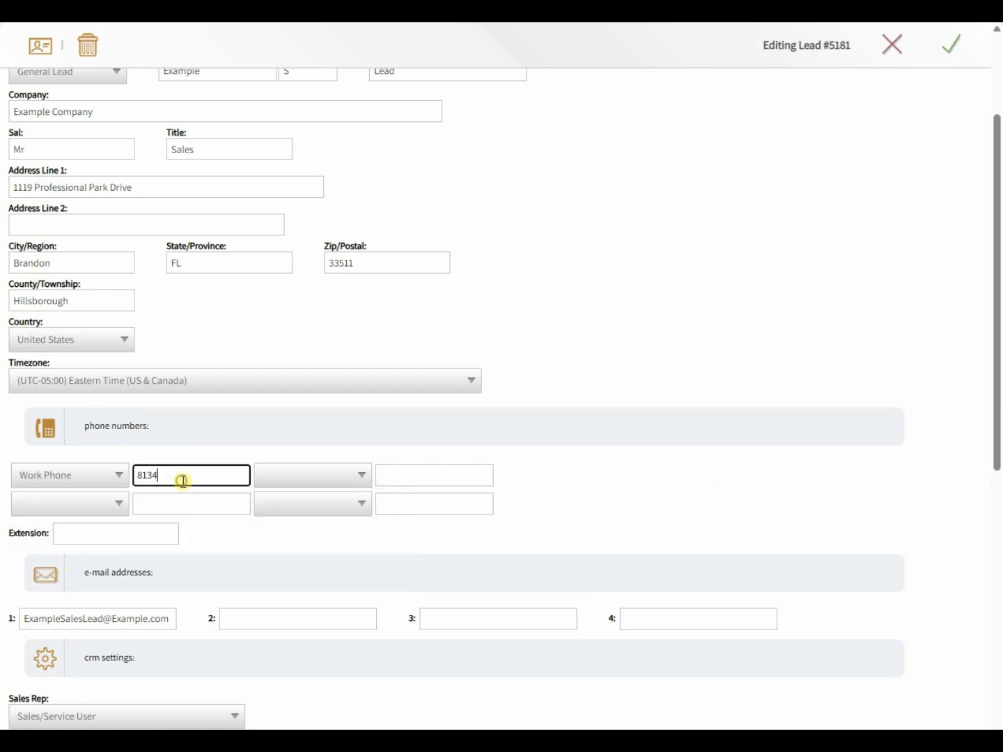
{"action": "type", "text": "89-5249"}
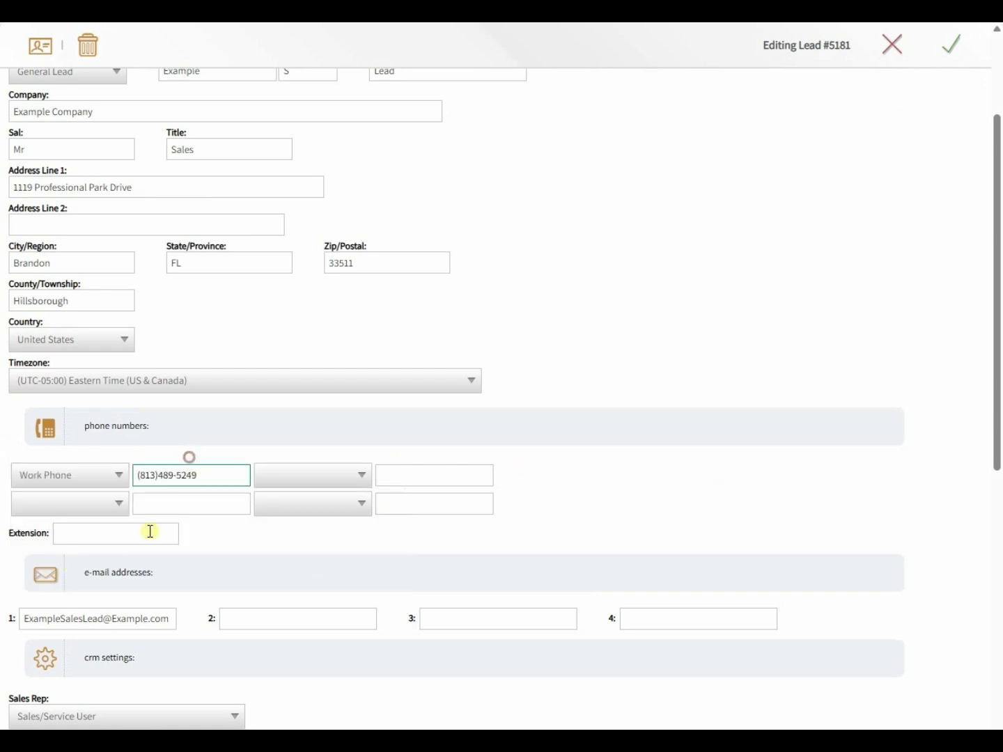
{"action": "left_click", "coordinate": [137, 544]}
Step: Set the lead's role to Decision Maker, market to Manufacturing and territory to North/East
{"action": "scroll", "coordinate": [136, 543], "scroll_direction": "down", "scroll_amount": 3}
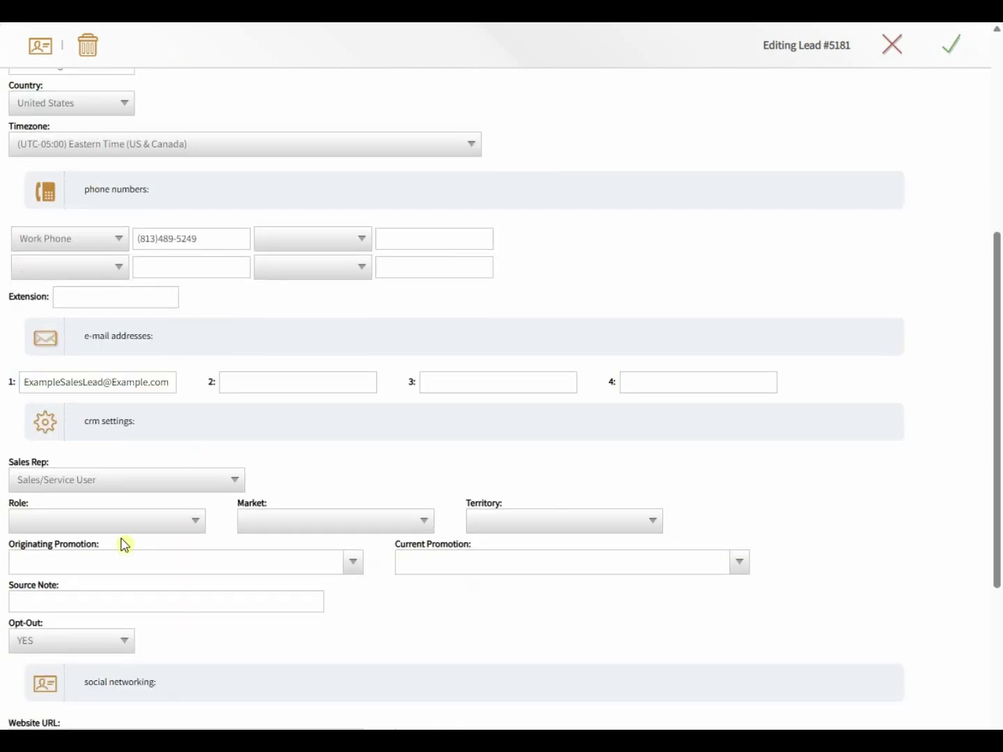
{"action": "left_click", "coordinate": [111, 531]}
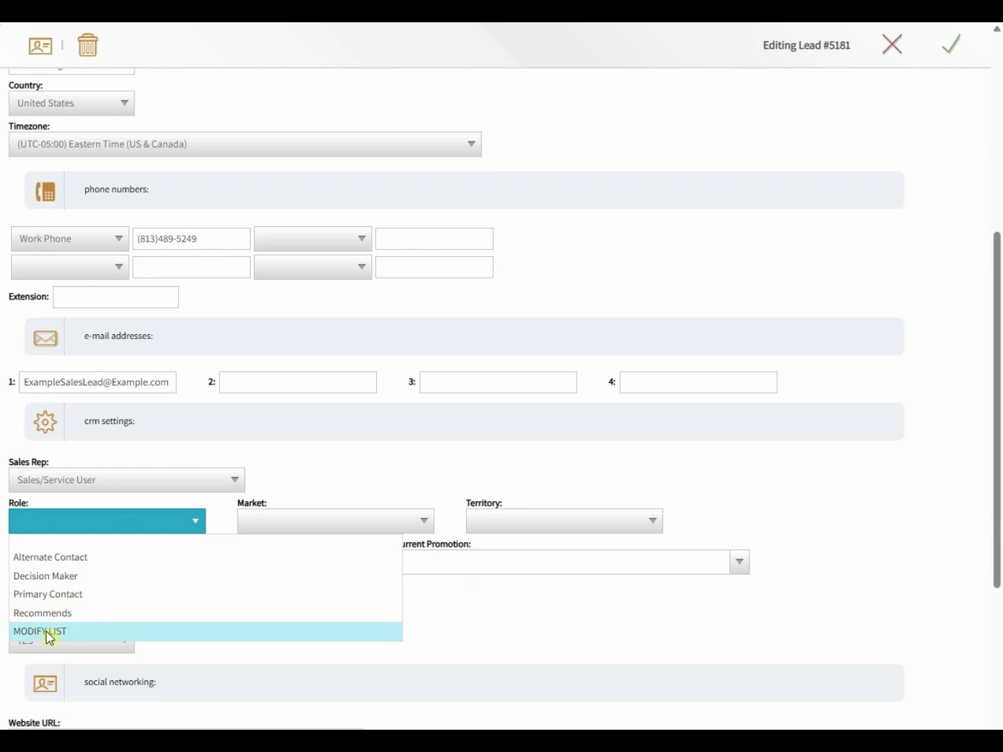
{"action": "left_click", "coordinate": [62, 576]}
{"action": "left_click", "coordinate": [279, 528]}
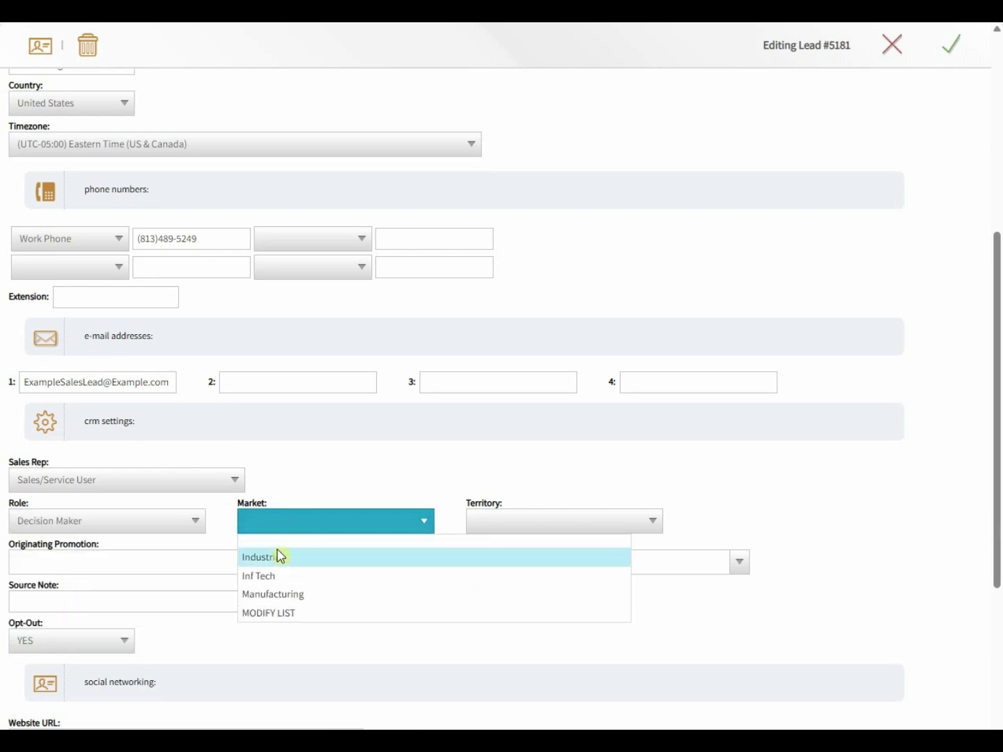
{"action": "left_click", "coordinate": [284, 595]}
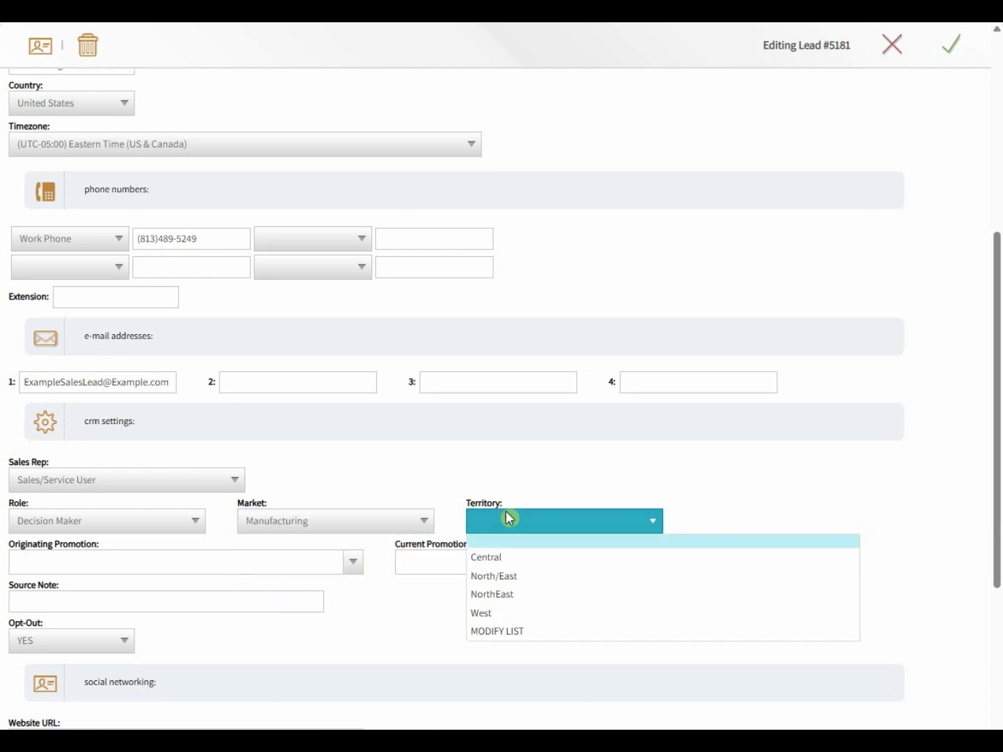
{"action": "left_click", "coordinate": [510, 577]}
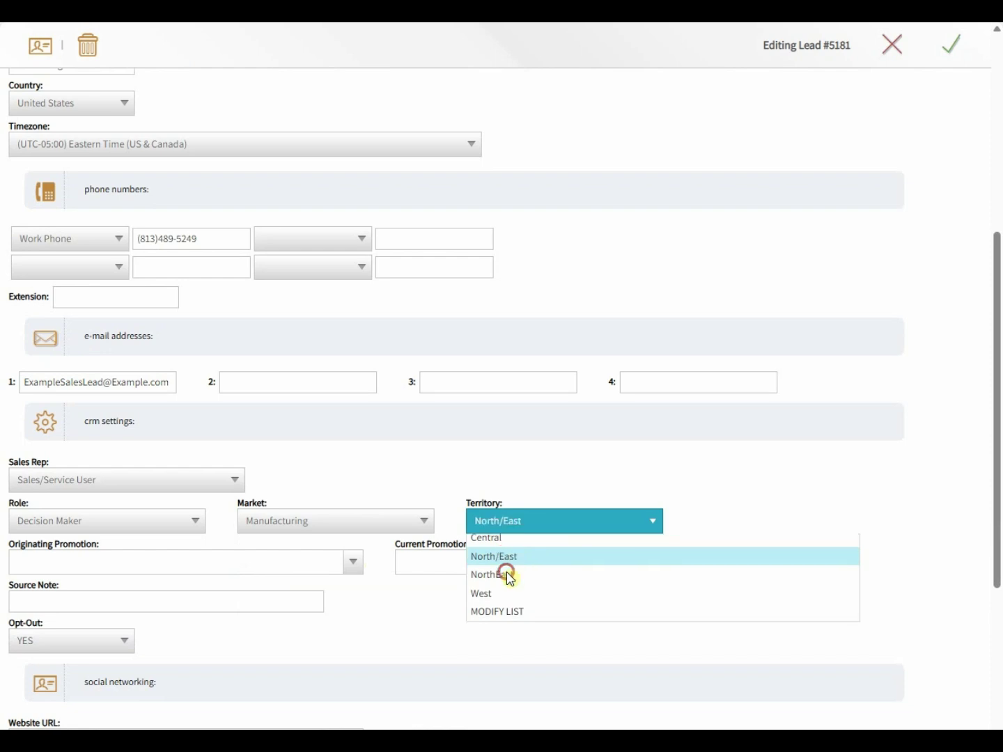
Step: Set both the originating and the current promotion of the lead to End Of Year Sale
{"action": "left_click", "coordinate": [268, 570]}
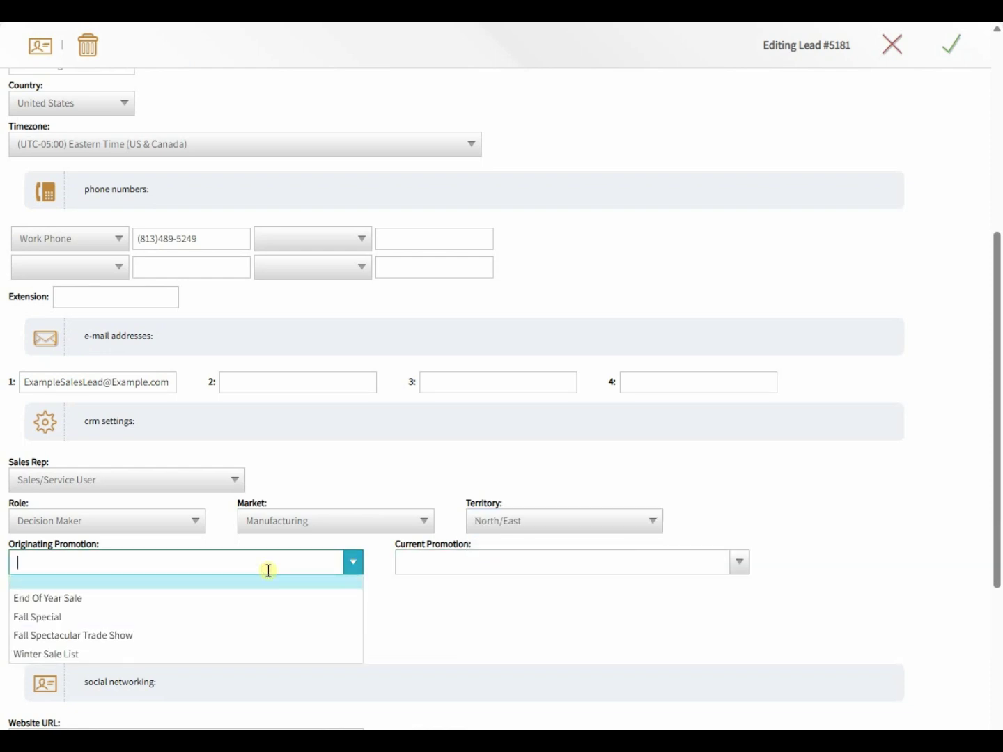
{"action": "left_click", "coordinate": [173, 603]}
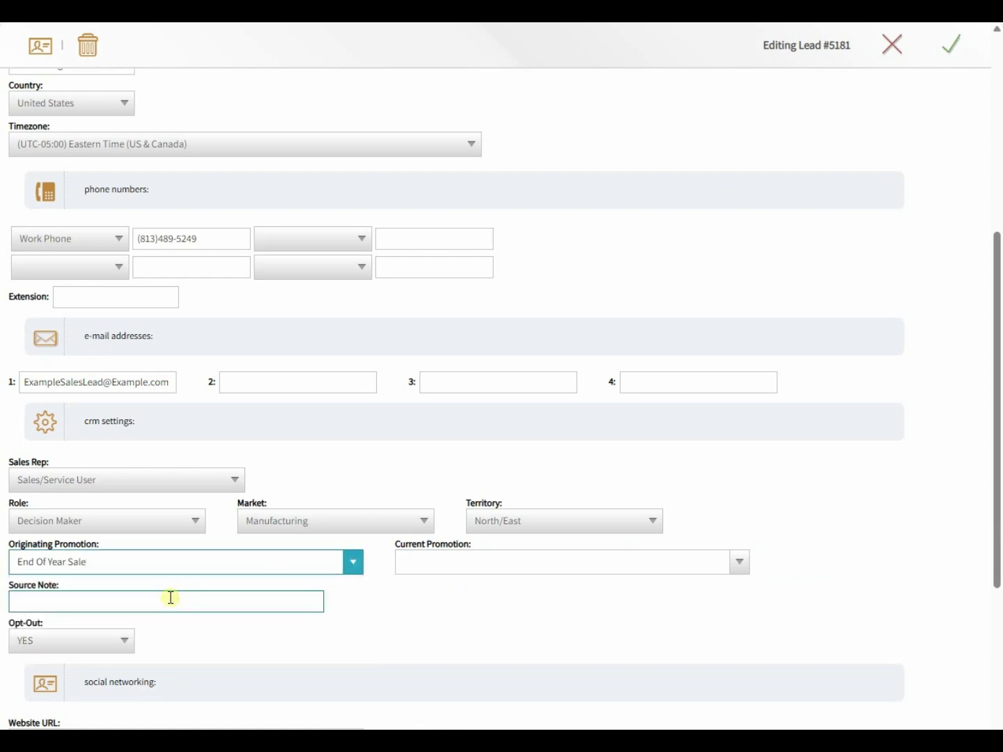
{"action": "left_click", "coordinate": [463, 558]}
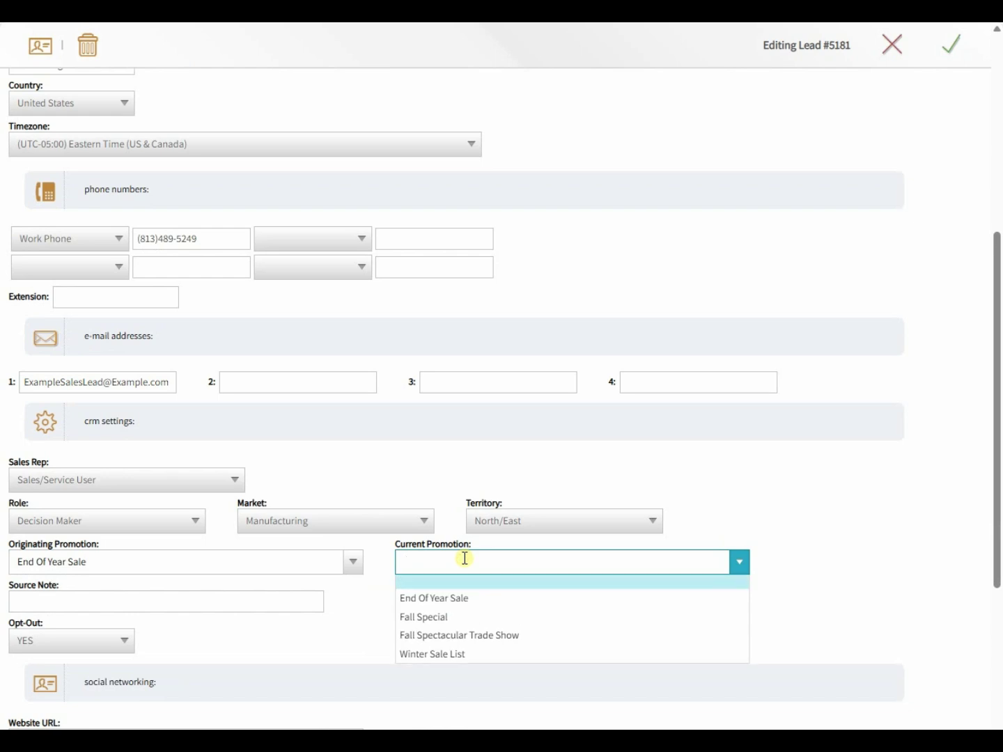
{"action": "left_click", "coordinate": [447, 597]}
Step: Add EX-001:Example Product as product interest and General Product as category interest, and save the lead
{"action": "scroll", "coordinate": [414, 599], "scroll_direction": "down", "scroll_amount": 1}
{"action": "scroll", "coordinate": [416, 598], "scroll_direction": "down", "scroll_amount": 3}
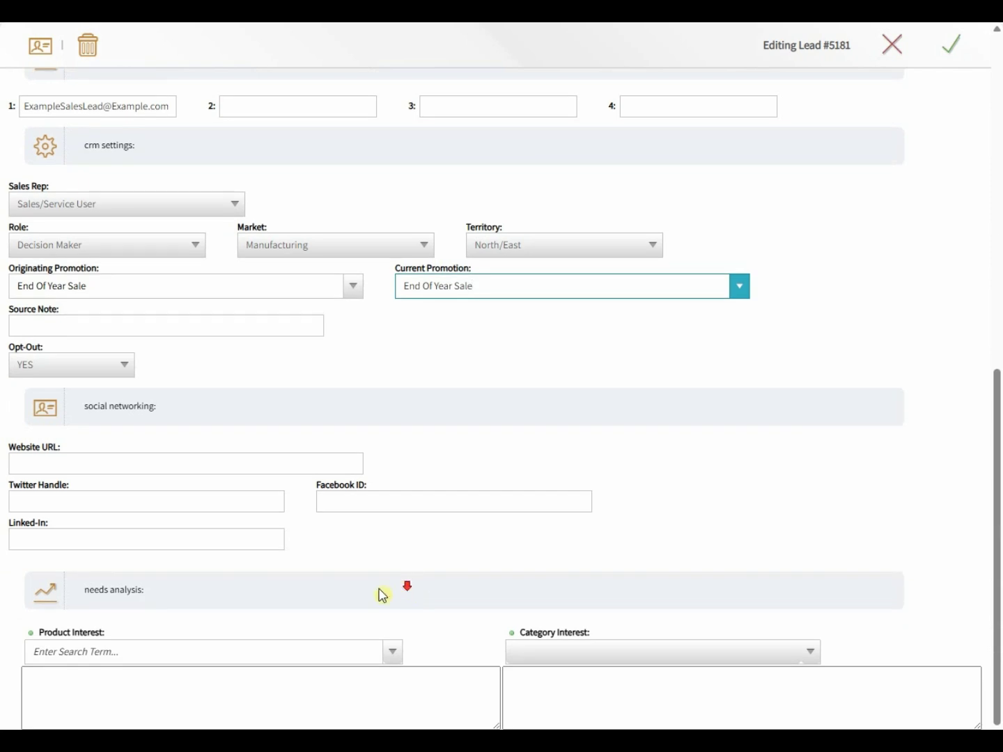
{"action": "left_click", "coordinate": [159, 652]}
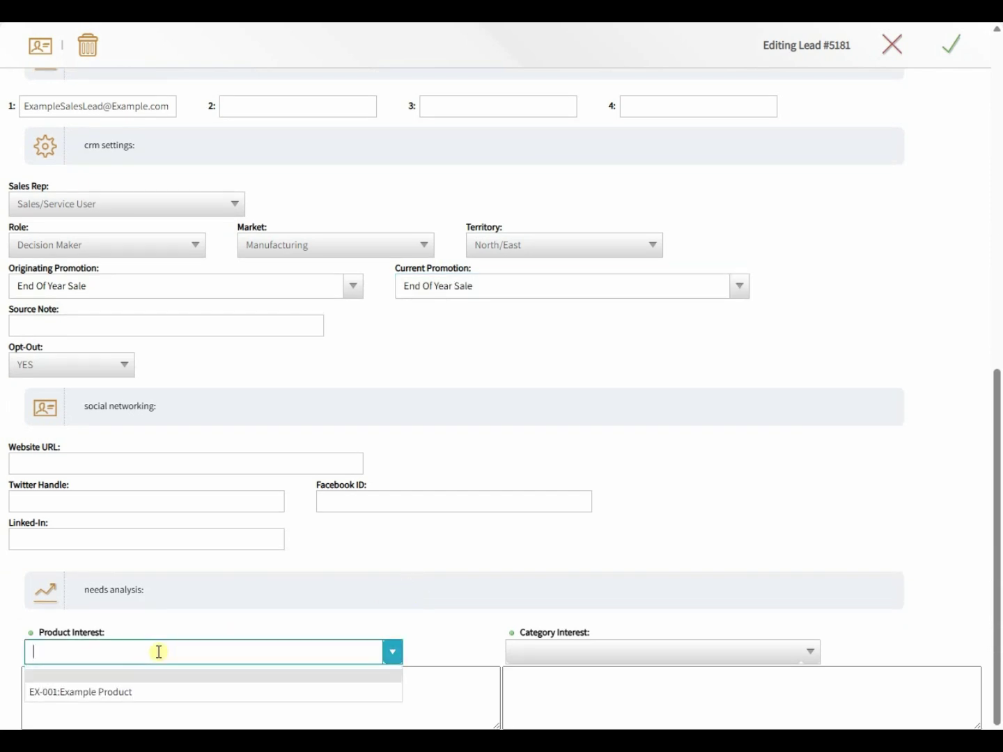
{"action": "left_click", "coordinate": [113, 690]}
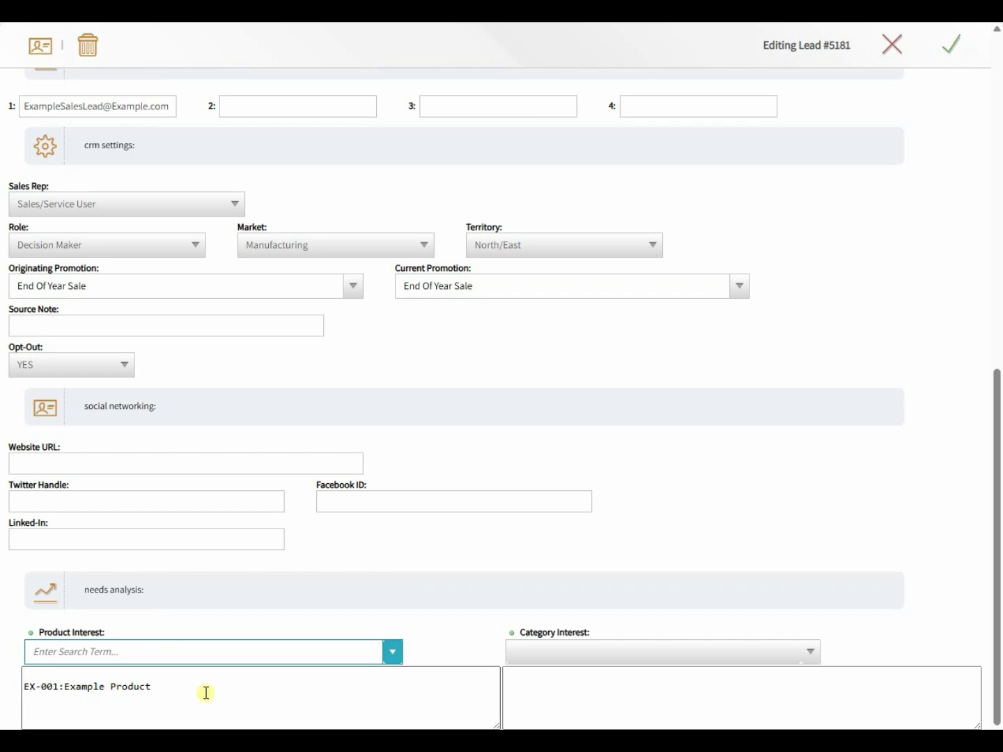
{"action": "left_click", "coordinate": [573, 653]}
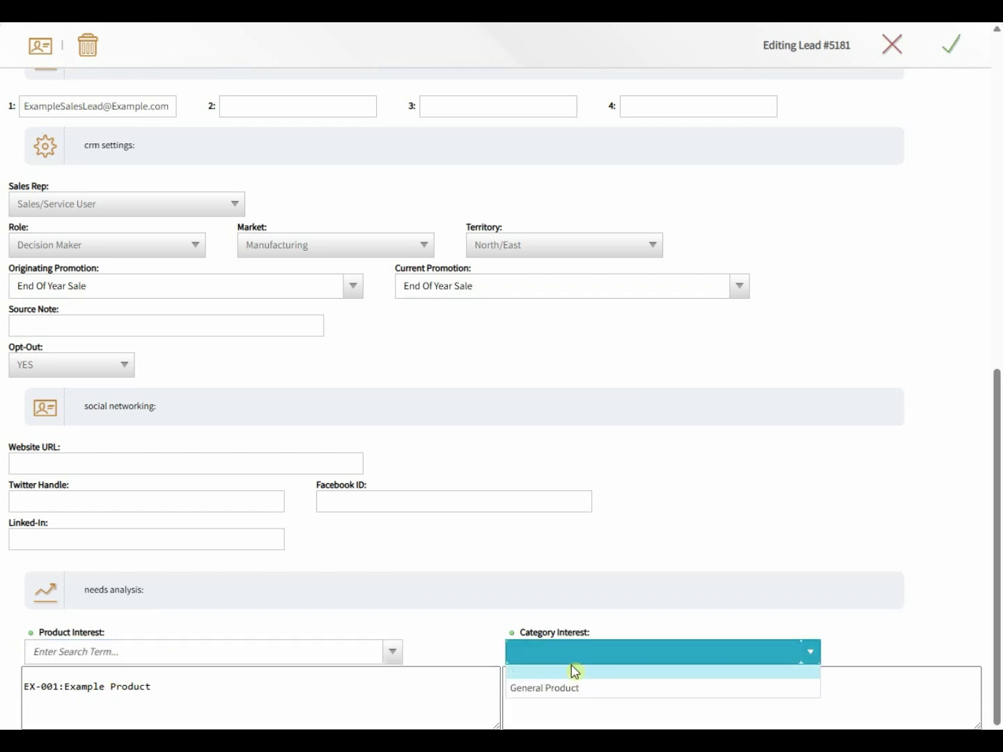
{"action": "left_click", "coordinate": [559, 687]}
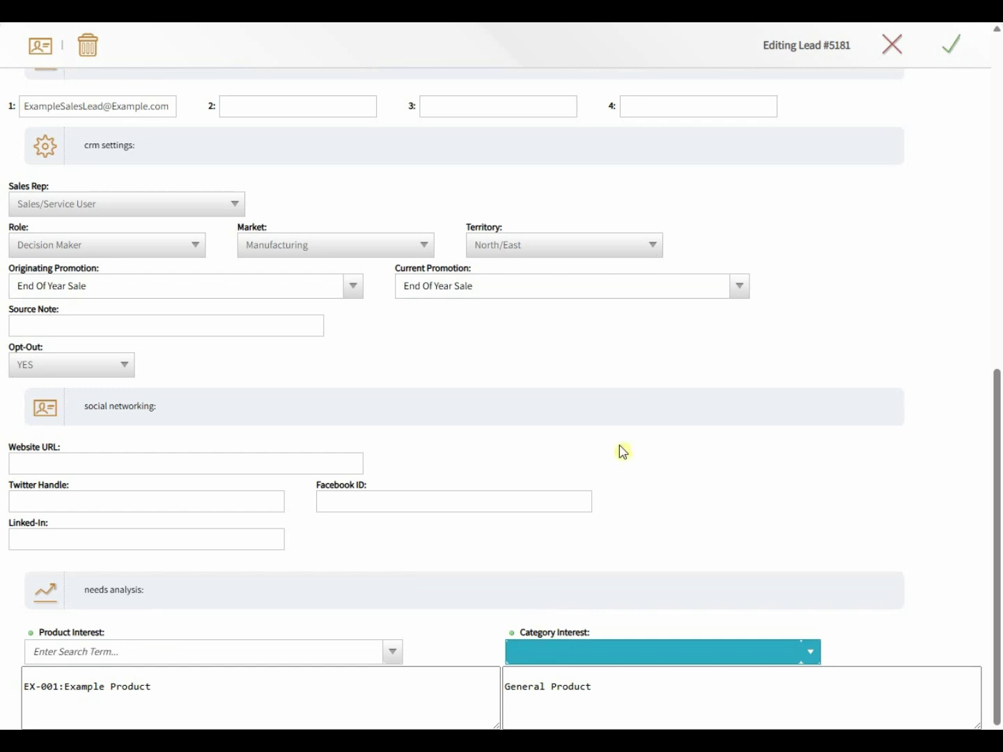
{"action": "left_click", "coordinate": [956, 51]}
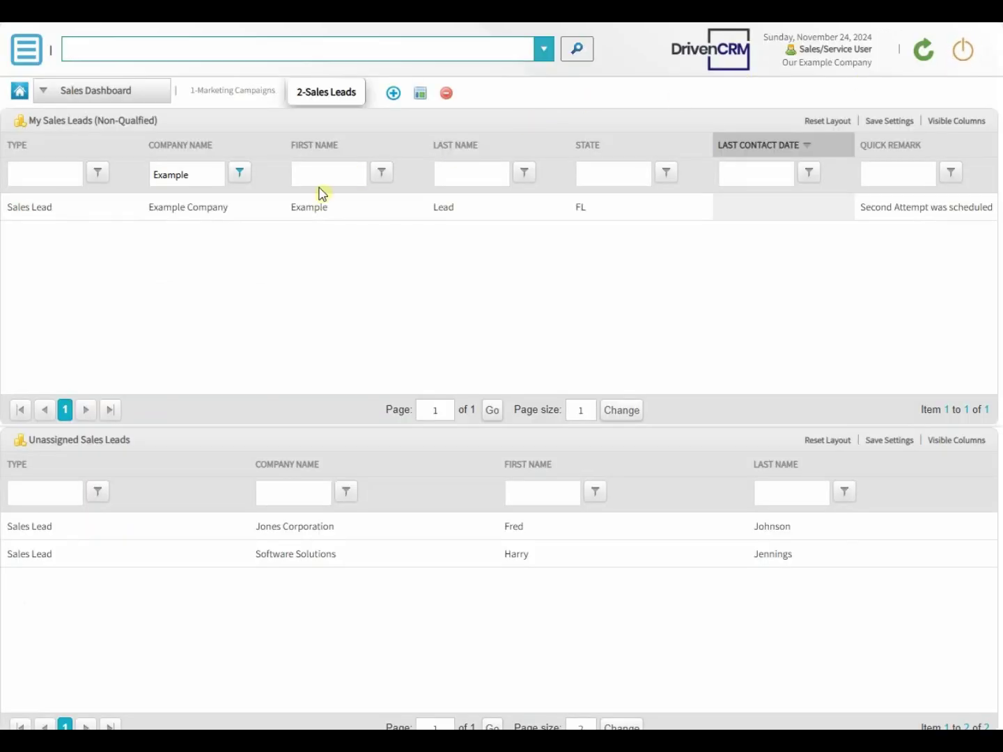
Step: Reopen the Example Company lead from My Sales Leads and add a sticky note reading "Always call on cell first"
{"action": "double_click", "coordinate": [164, 217]}
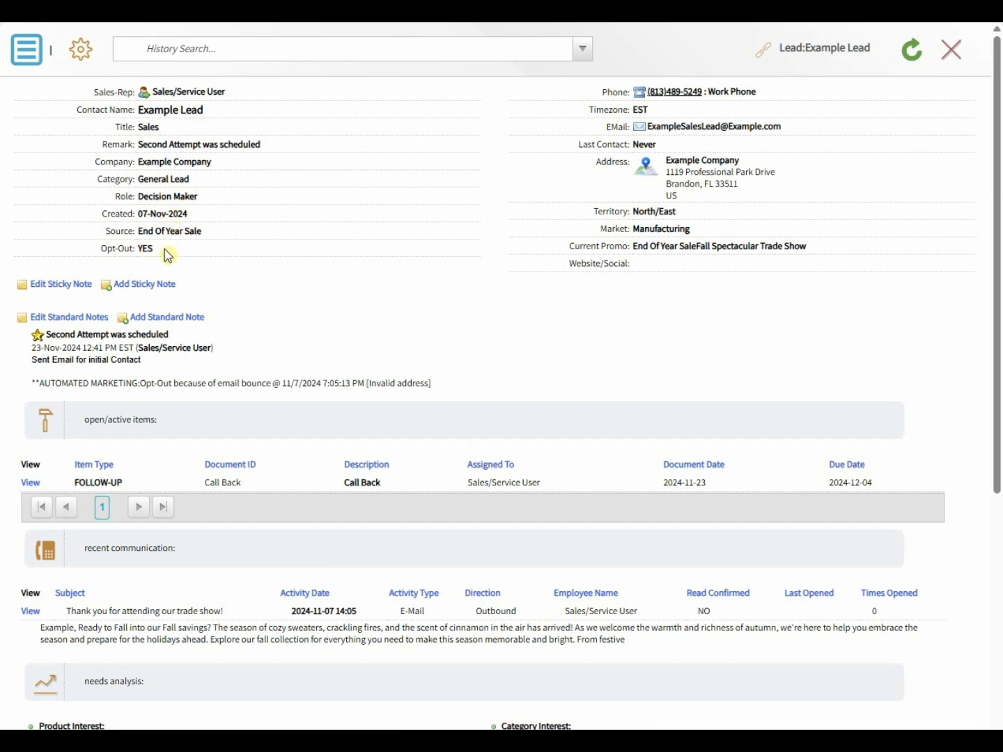
{"action": "left_click", "coordinate": [146, 286]}
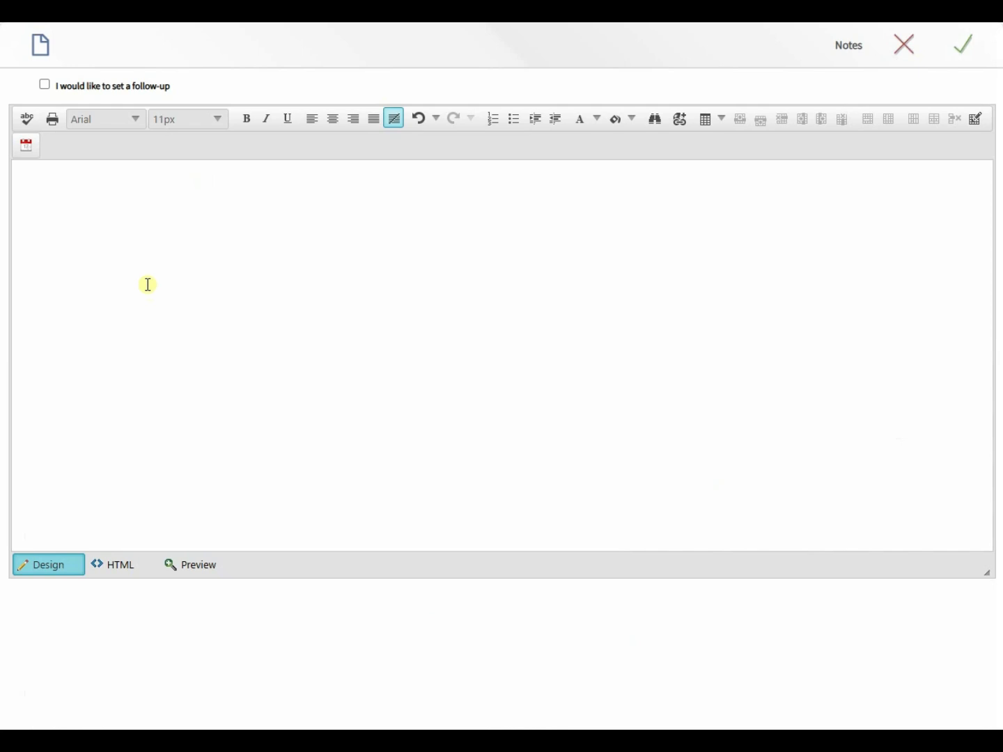
{"action": "type", "text": "Always call on cell first"}
Step: Set the sticky note text "Always call on cell first" to 18px and save the note
{"action": "key", "text": "ctrl+a"}
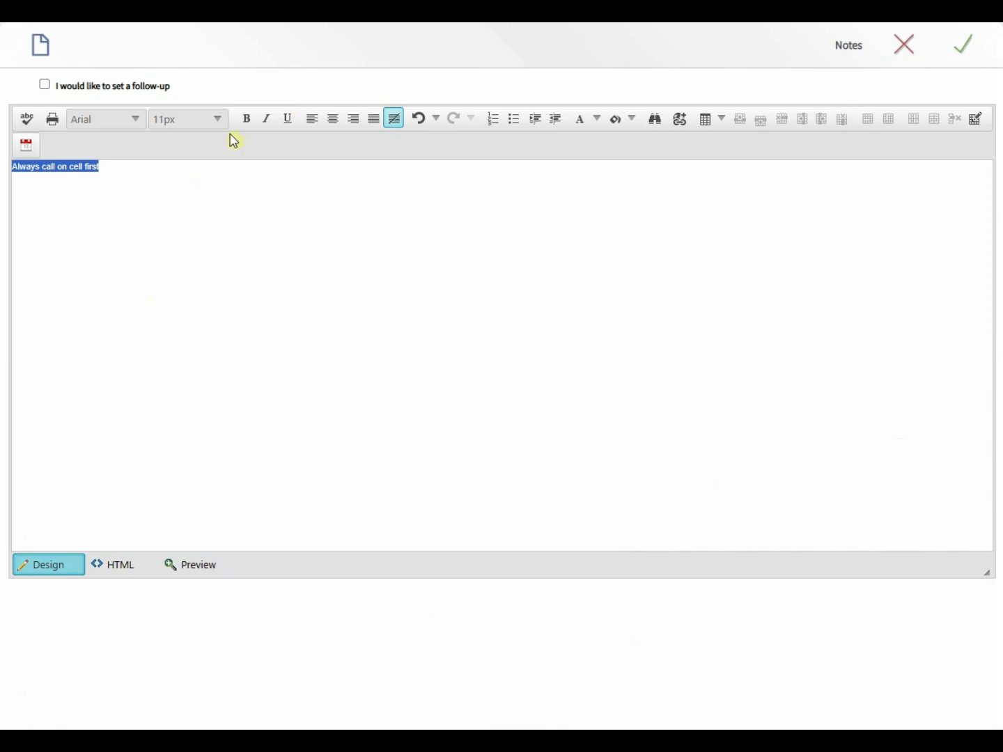
{"action": "left_click", "coordinate": [215, 120]}
{"action": "scroll", "coordinate": [167, 275], "scroll_direction": "down", "scroll_amount": 1}
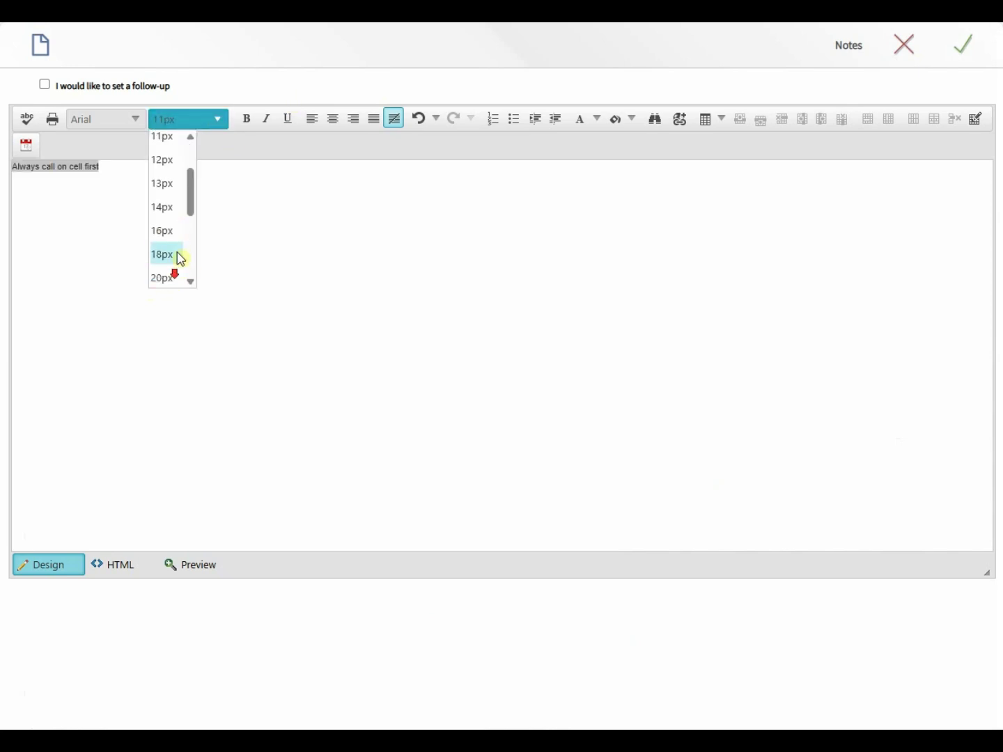
{"action": "left_click", "coordinate": [175, 255]}
{"action": "left_click", "coordinate": [926, 303]}
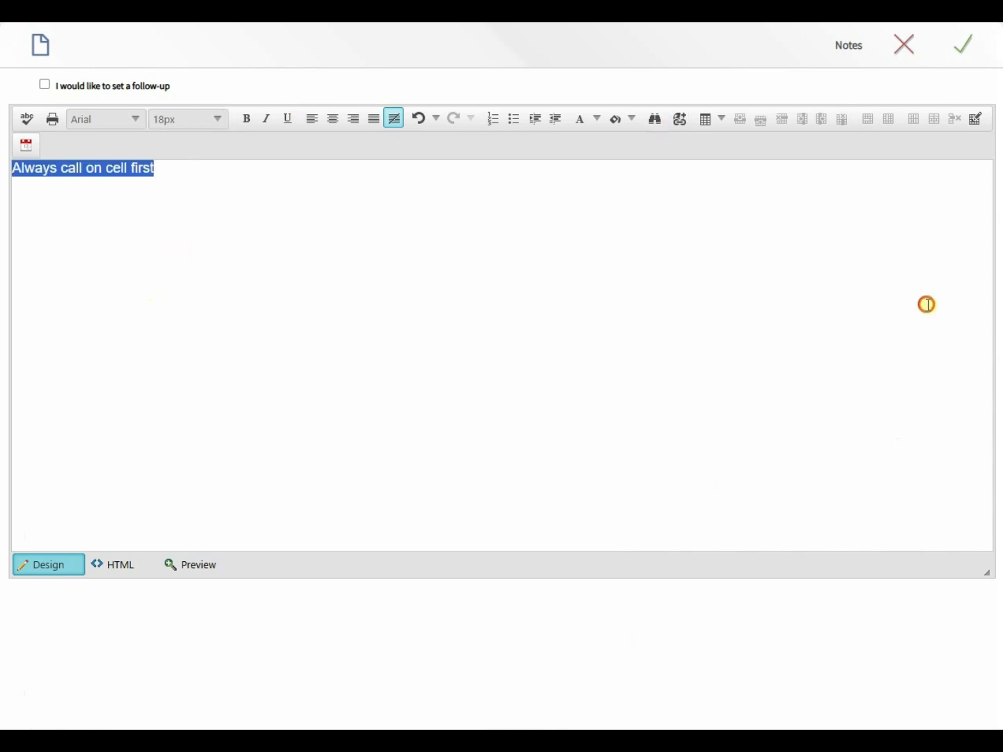
{"action": "left_click", "coordinate": [975, 46]}
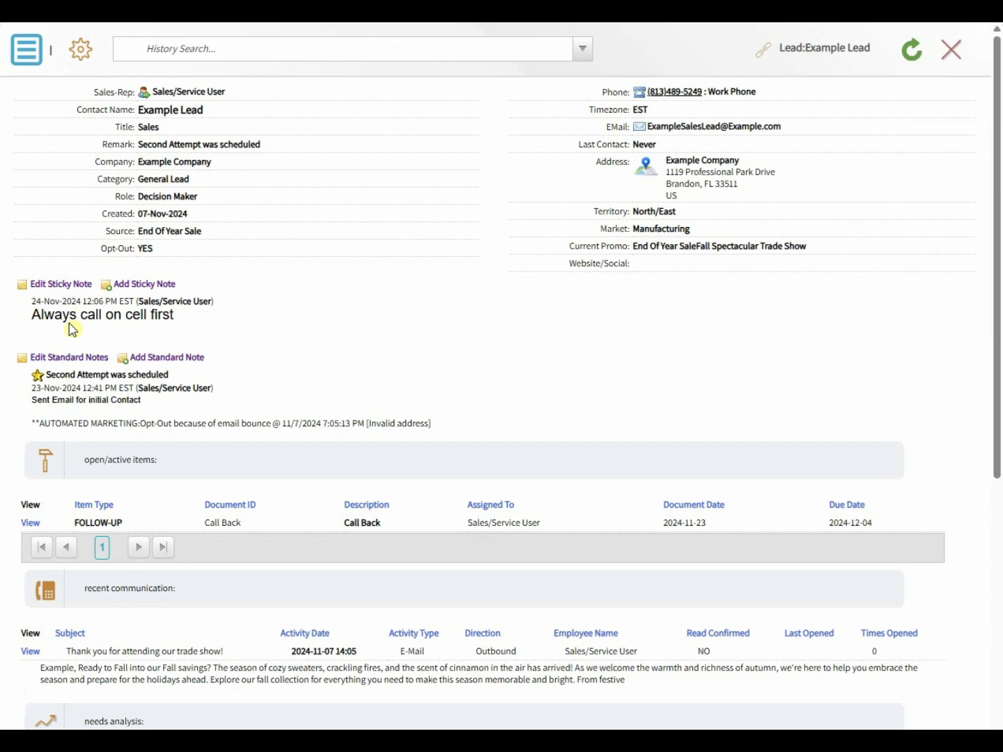
Step: Start logging a phone call for the lead with Cold Call as both the reason and the call category
{"action": "left_click", "coordinate": [33, 53]}
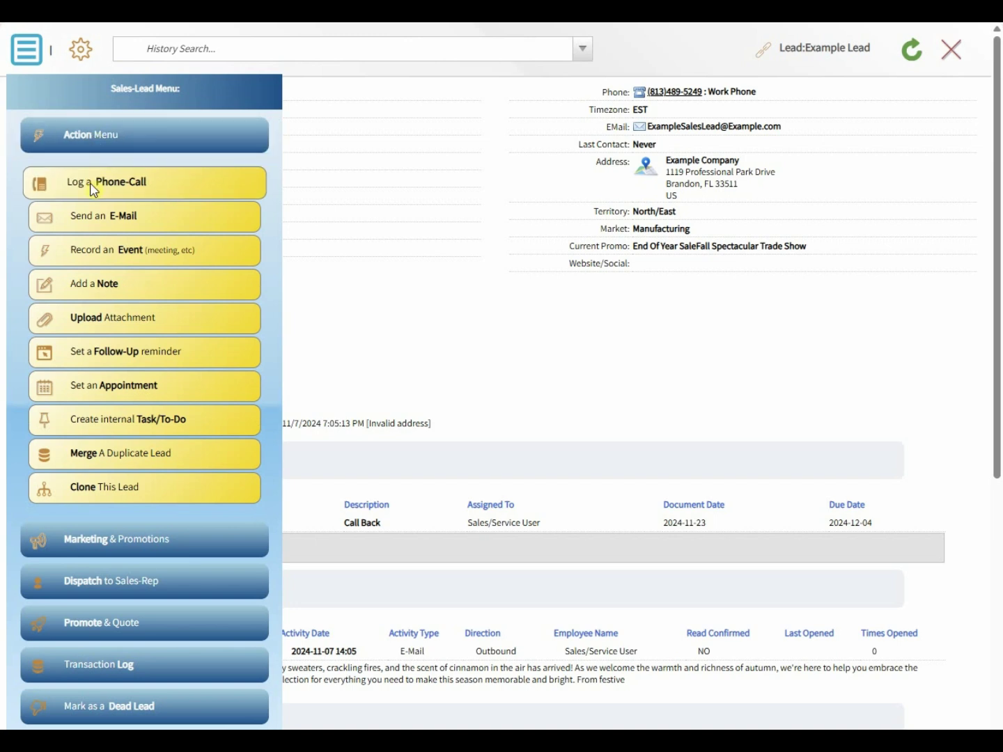
{"action": "left_click", "coordinate": [115, 190]}
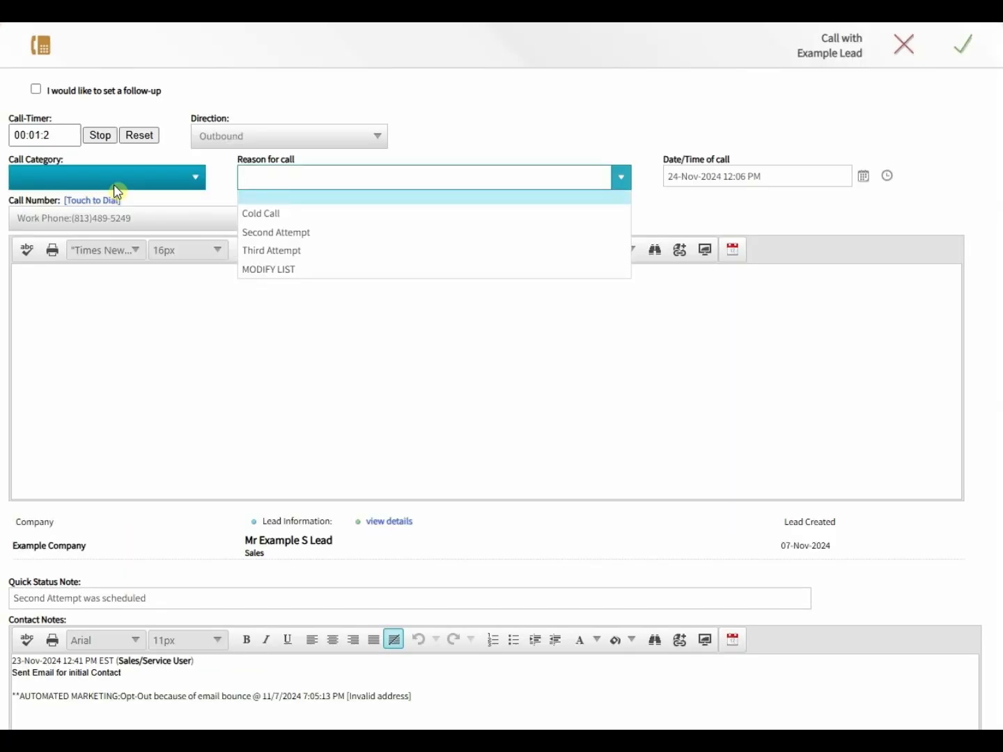
{"action": "left_click", "coordinate": [275, 215]}
{"action": "left_click", "coordinate": [187, 182]}
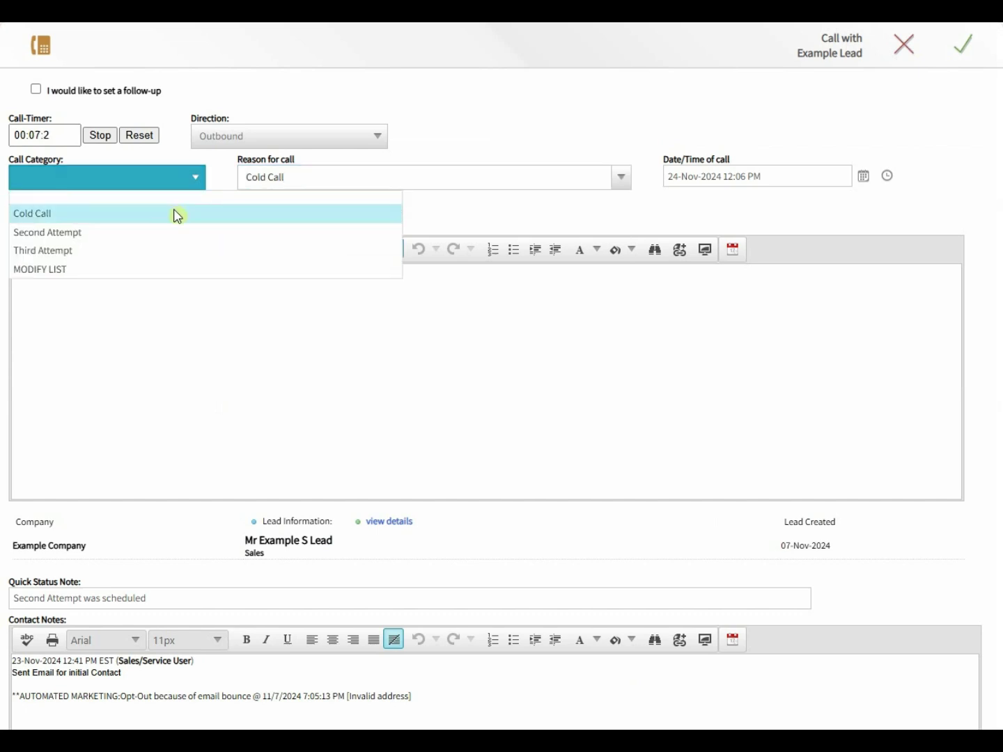
{"action": "left_click", "coordinate": [178, 214]}
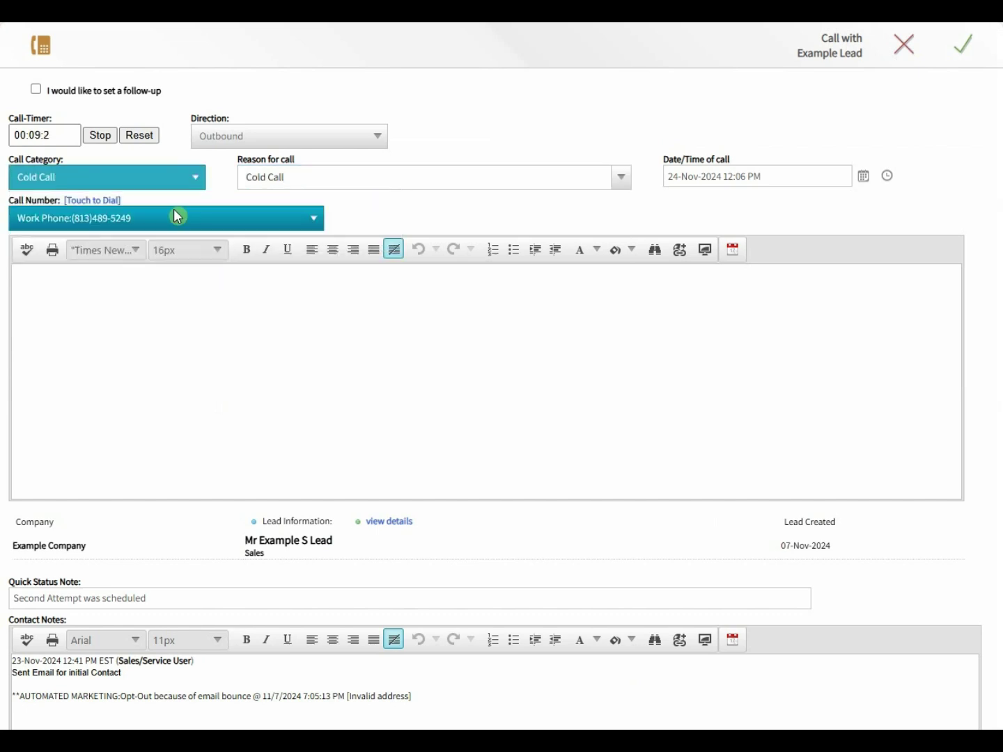
Step: Enter "Left VM; scheduled call-back" as the call's notes
{"action": "left_click", "coordinate": [165, 299]}
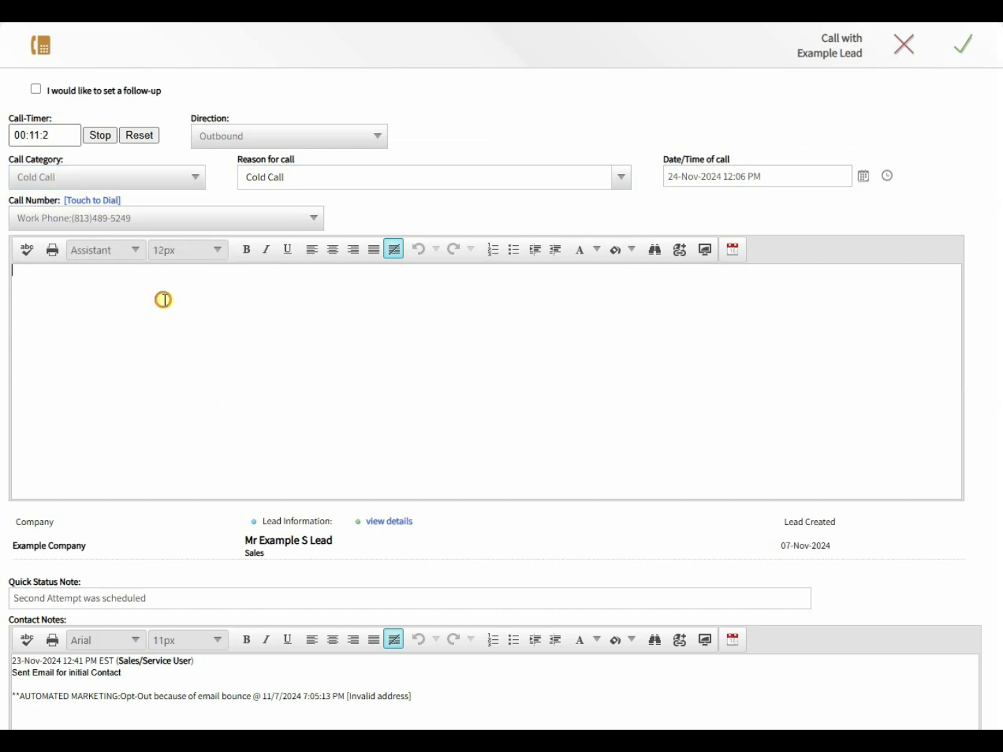
{"action": "type", "text": "Left VM; will"}
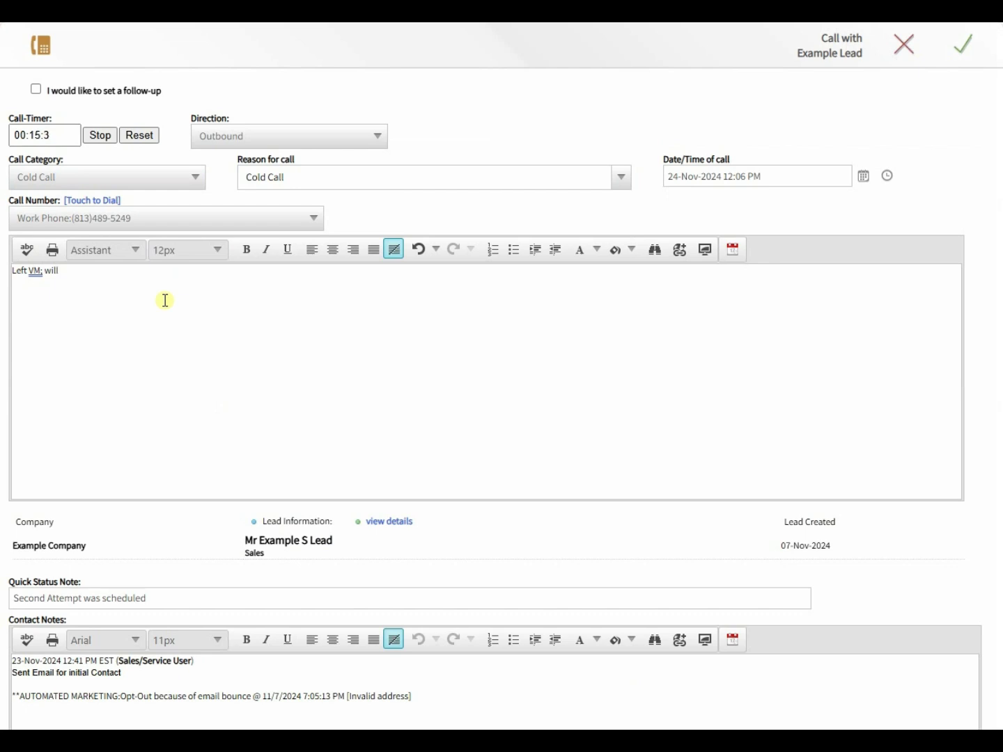
{"action": "key", "text": "BackSpace"}
{"action": "key", "text": "BackSpace"}
{"action": "key", "text": "BackSpace"}
{"action": "key", "text": "BackSpace"}
{"action": "type", "text": "scheduled call-back"}
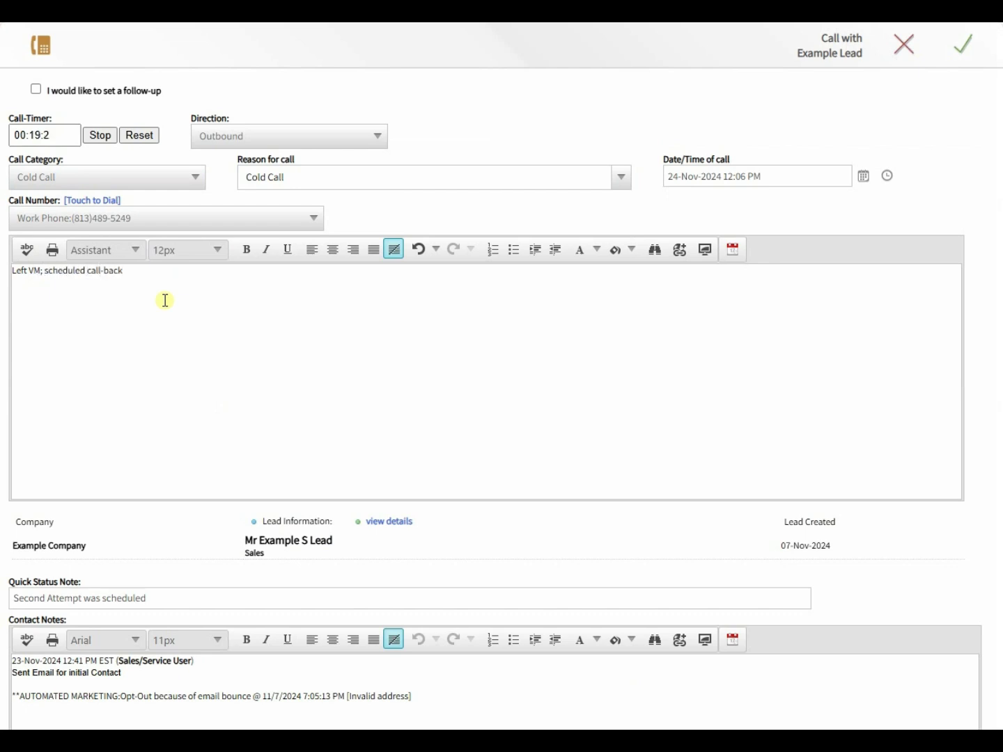
Step: Add a follow-up of type Call Back to the call with the description "2nd Attempt"
{"action": "left_click", "coordinate": [37, 91]}
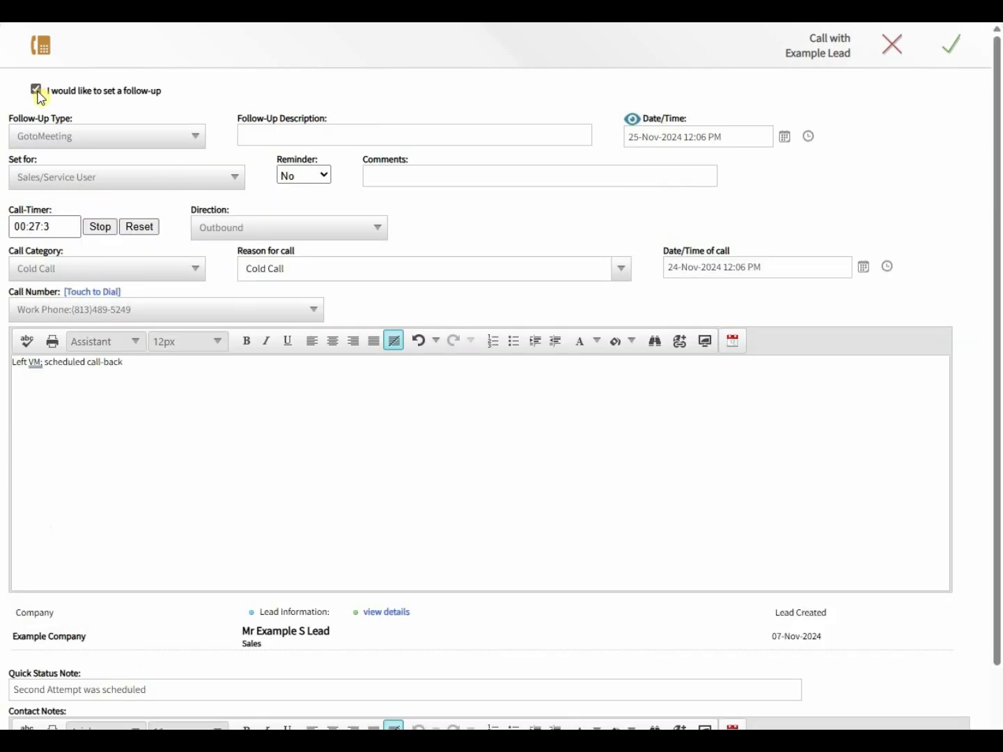
{"action": "left_click", "coordinate": [46, 137]}
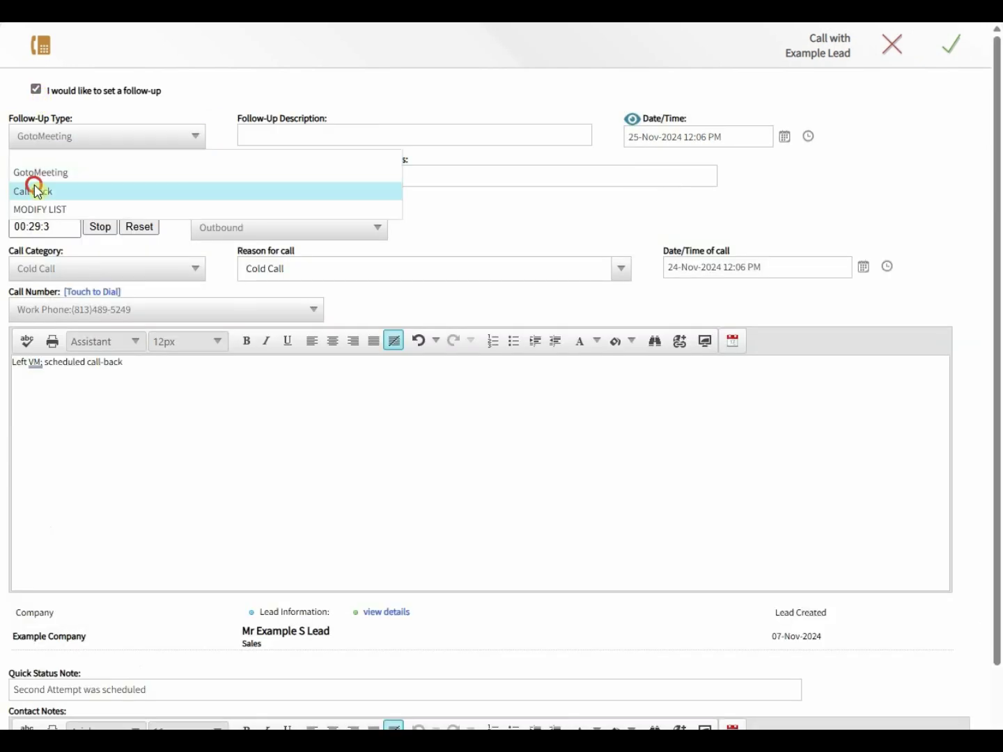
{"action": "left_click", "coordinate": [35, 190]}
{"action": "left_click", "coordinate": [358, 137]}
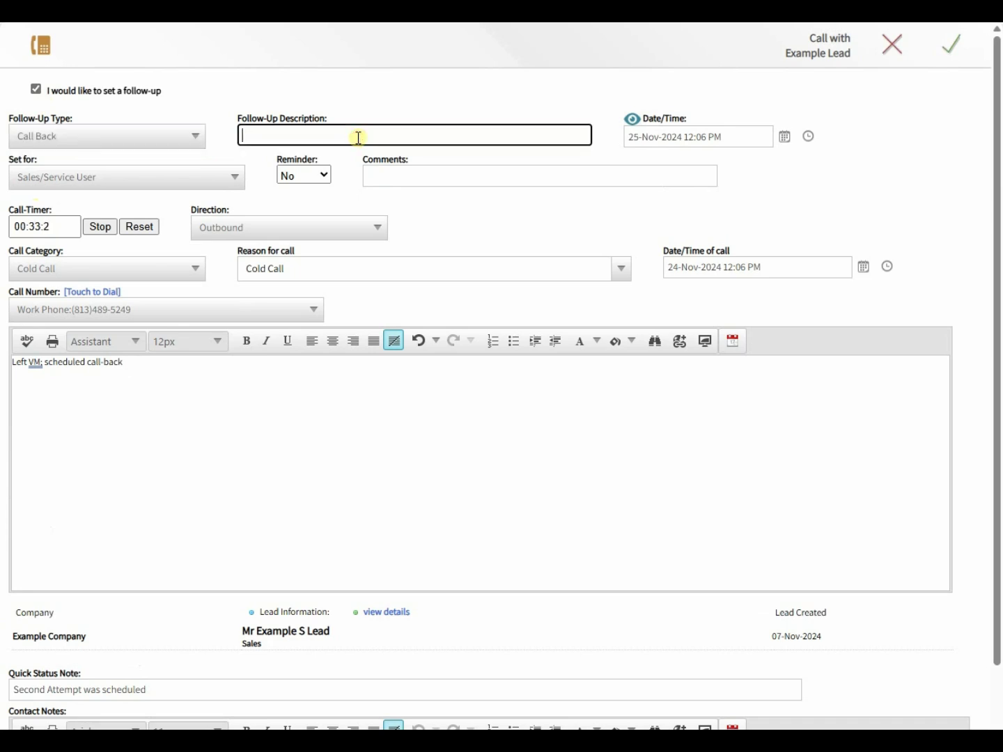
{"action": "type", "text": "2nd Attempt"}
Step: Set the follow-up date to 28-Nov-2024 and save the phone call
{"action": "left_click", "coordinate": [786, 137]}
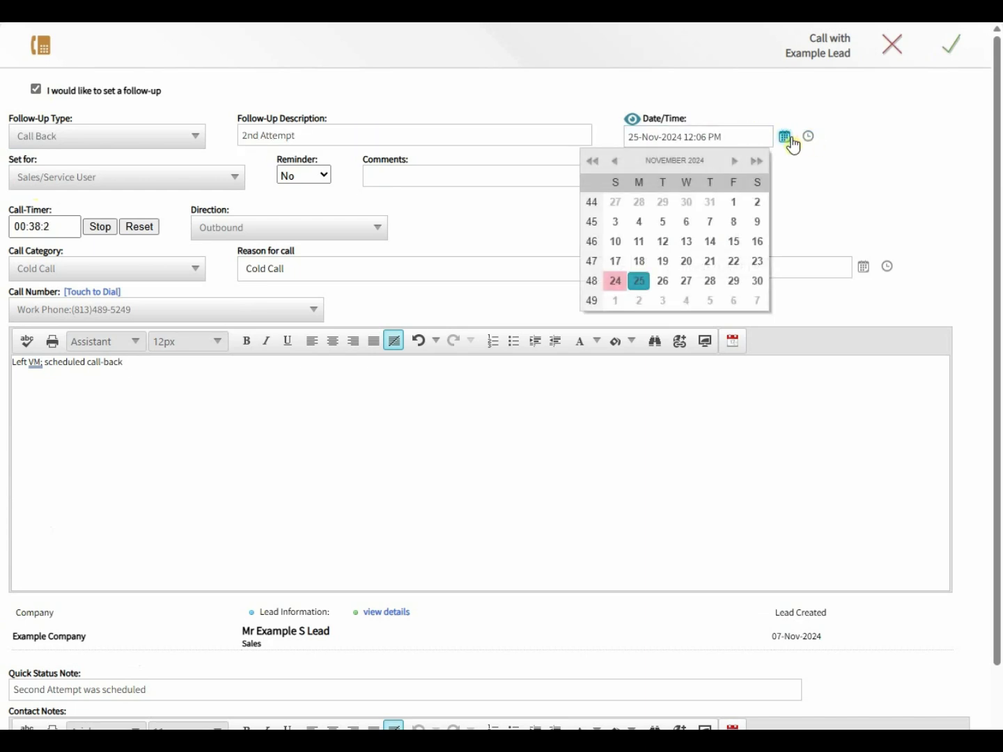
{"action": "left_click", "coordinate": [709, 280]}
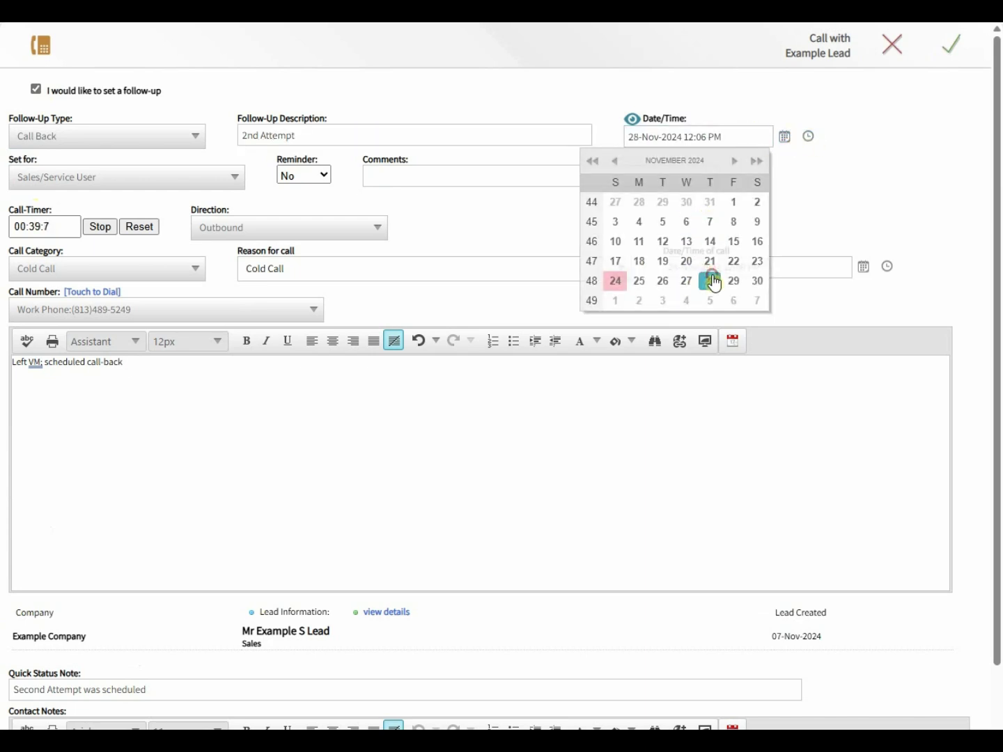
{"action": "left_click", "coordinate": [244, 183]}
{"action": "left_click", "coordinate": [245, 183]}
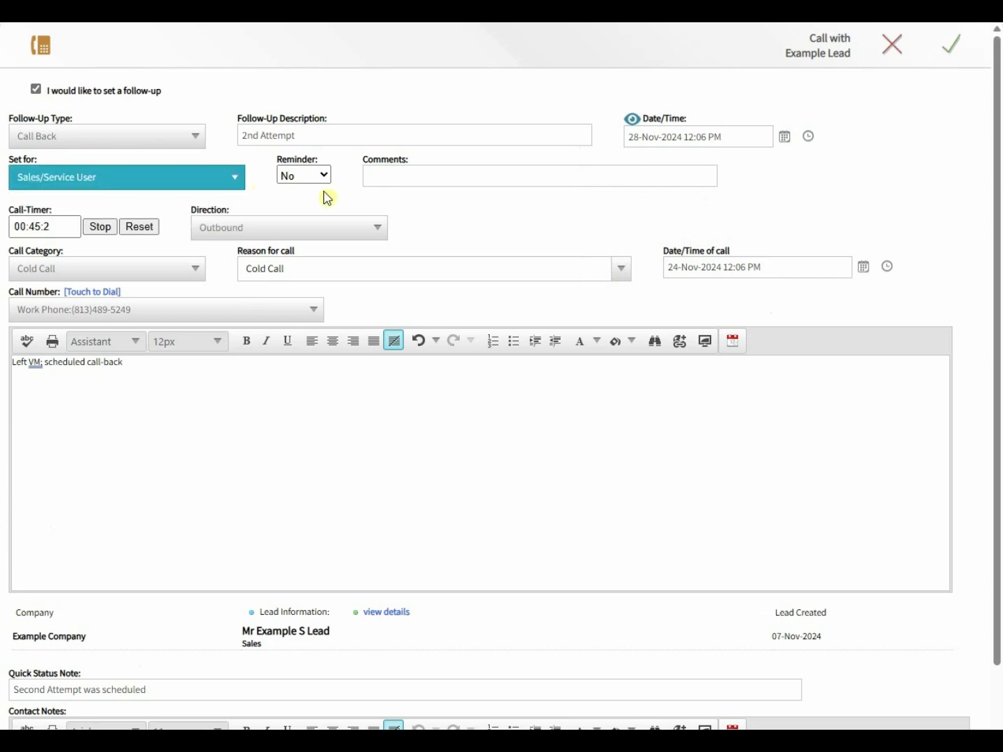
{"action": "left_click", "coordinate": [328, 198]}
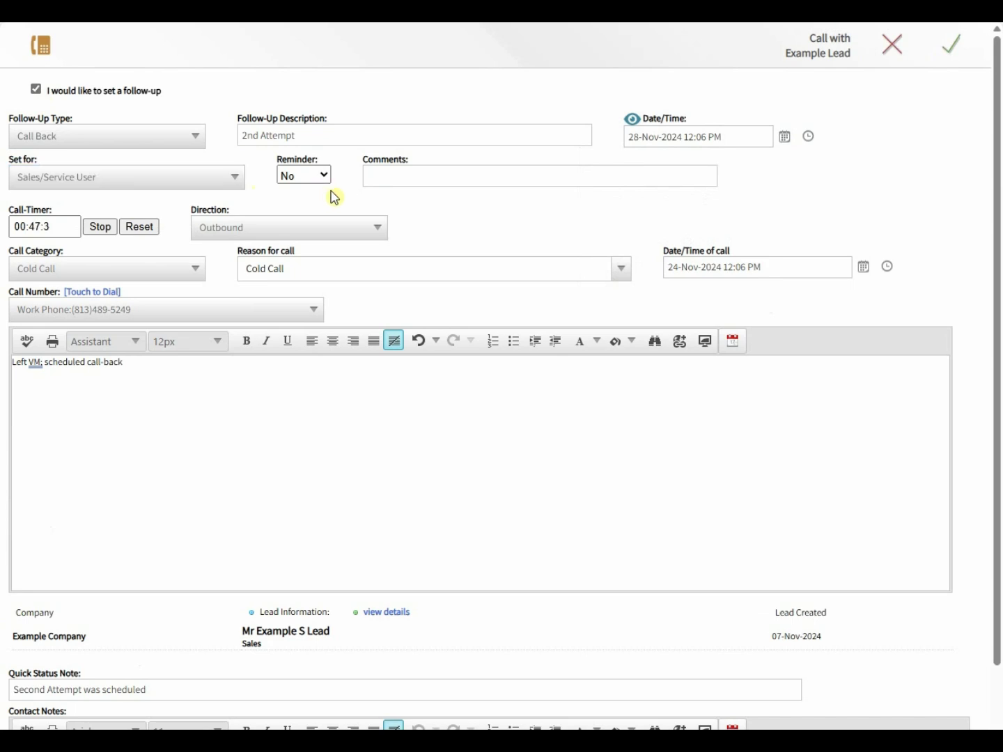
{"action": "left_click", "coordinate": [960, 51]}
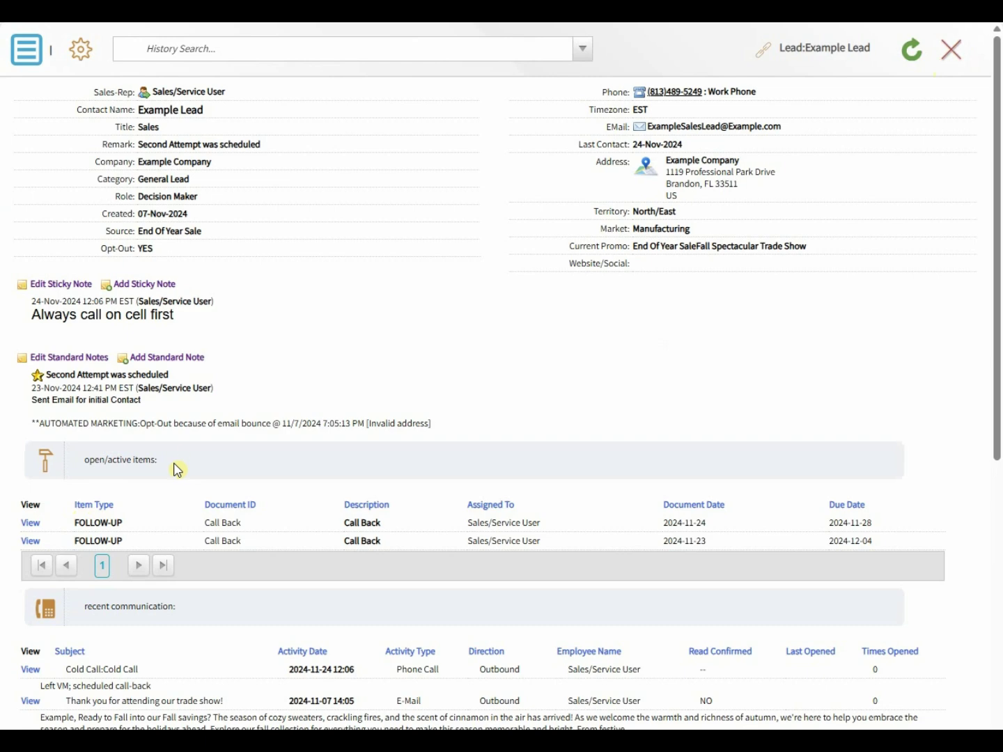
Step: Preview the Cold Call and "Thank you for attending our trade show!" entries in the lead's call log, and close the lead
{"action": "scroll", "coordinate": [178, 470], "scroll_direction": "down", "scroll_amount": 3}
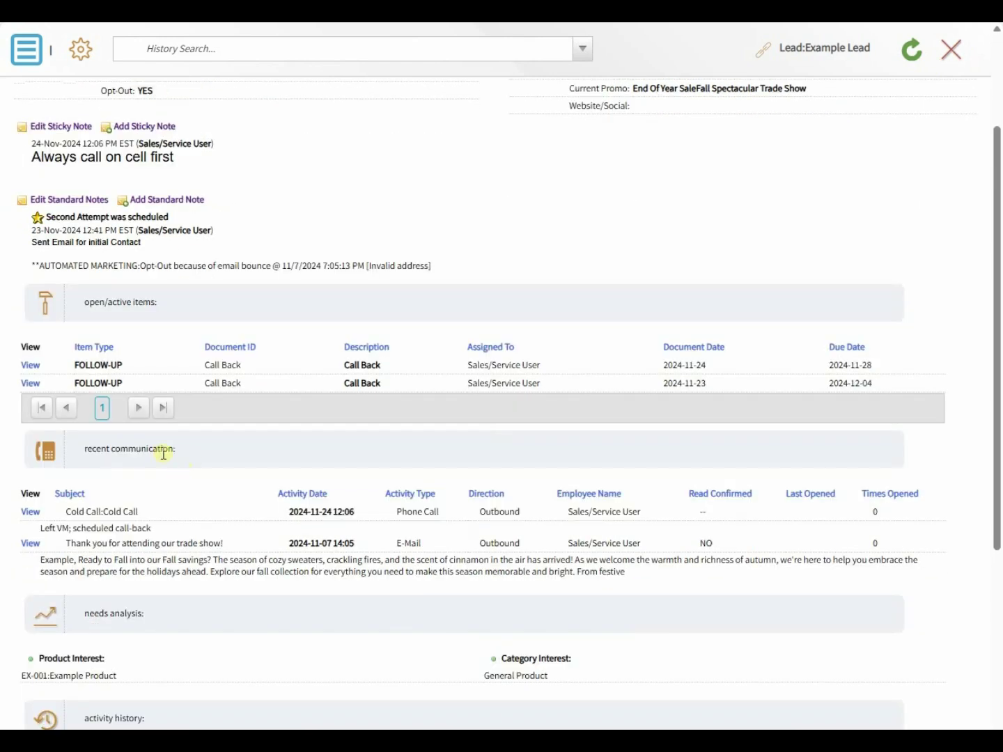
{"action": "double_click", "coordinate": [160, 454]}
{"action": "left_click", "coordinate": [135, 481]}
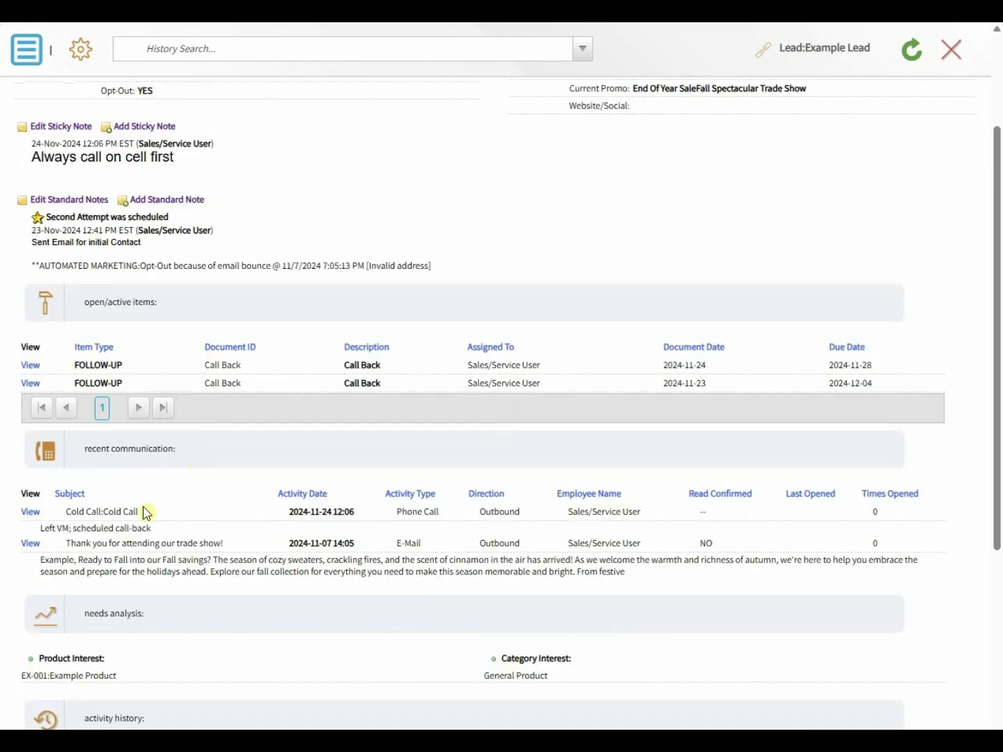
{"action": "scroll", "coordinate": [125, 512], "scroll_direction": "down", "scroll_amount": 3}
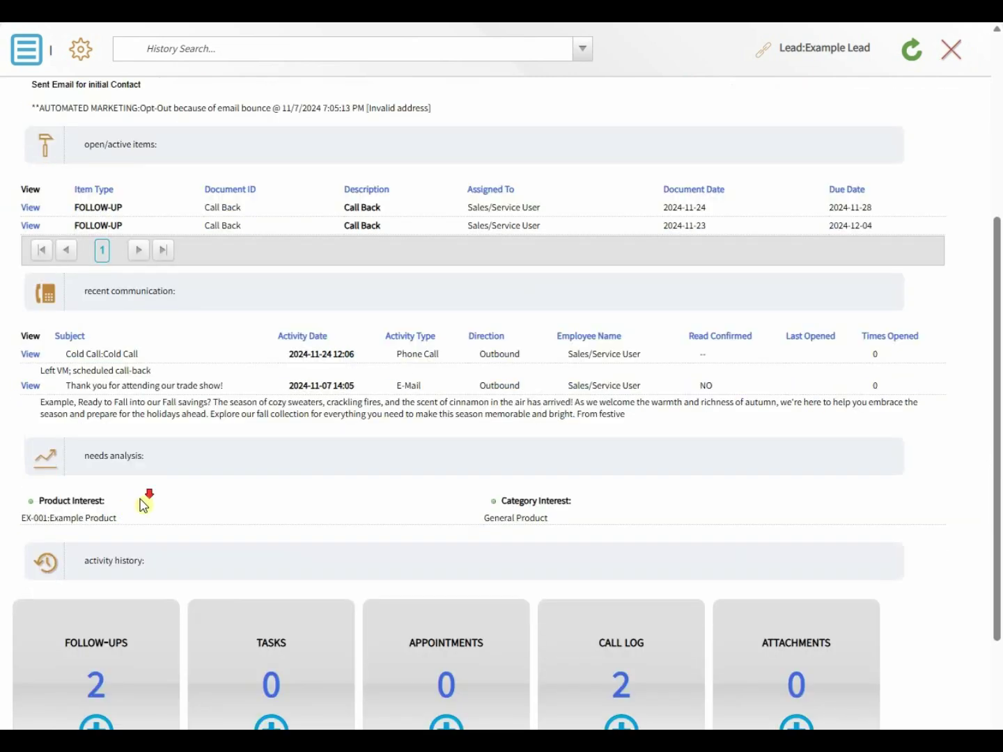
{"action": "scroll", "coordinate": [144, 500], "scroll_direction": "down", "scroll_amount": 3}
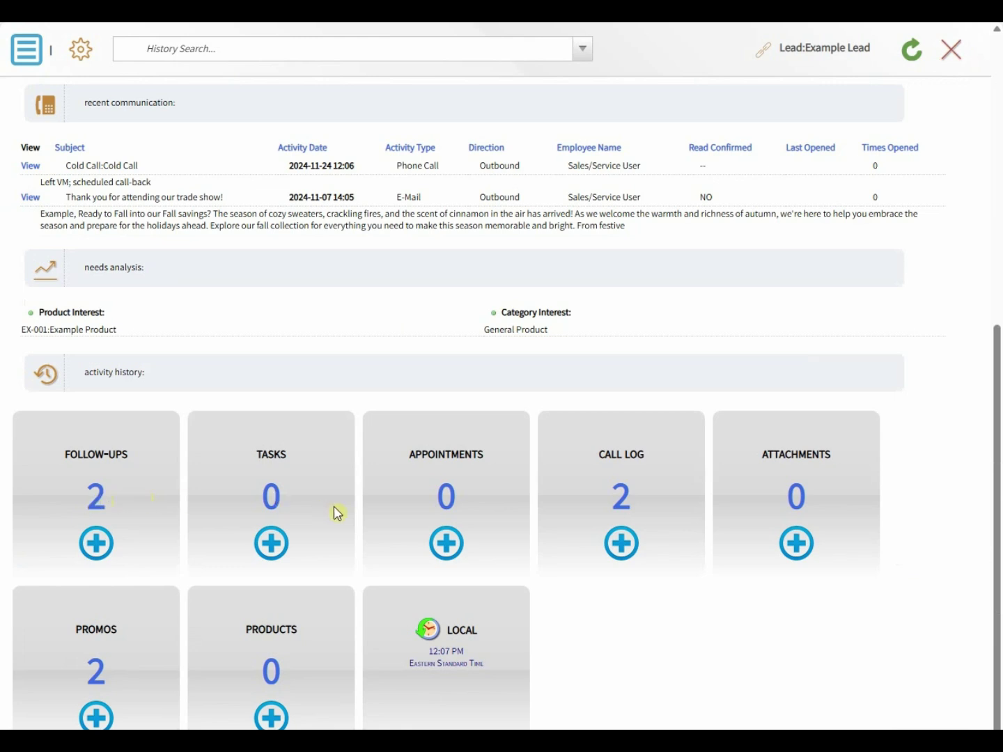
{"action": "left_click", "coordinate": [621, 502]}
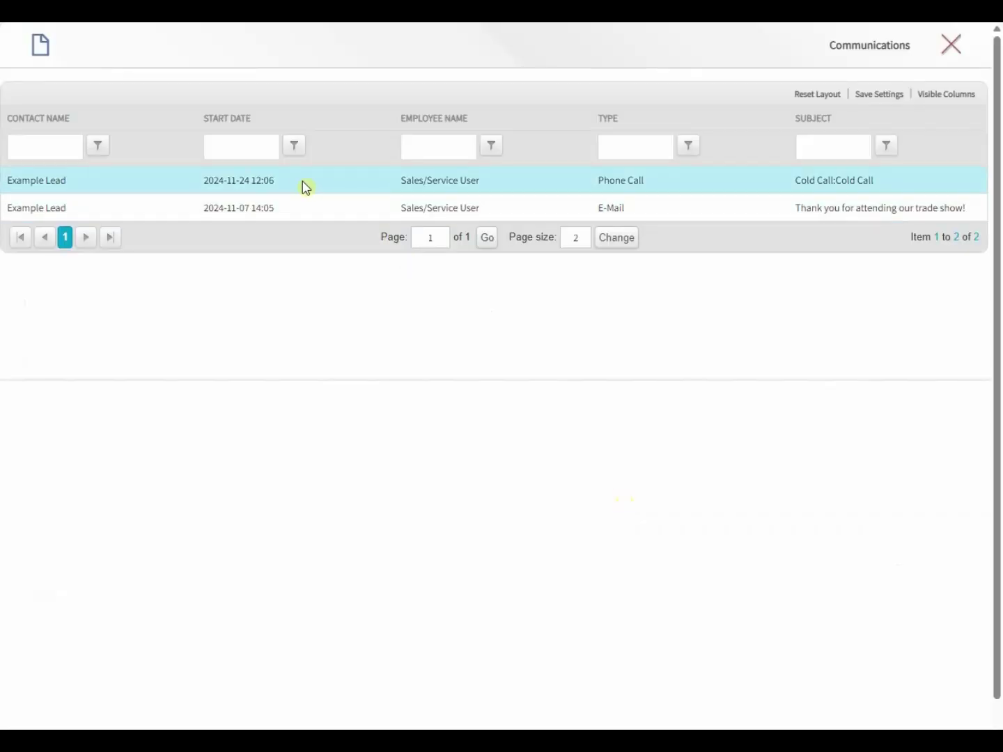
{"action": "left_click", "coordinate": [306, 187]}
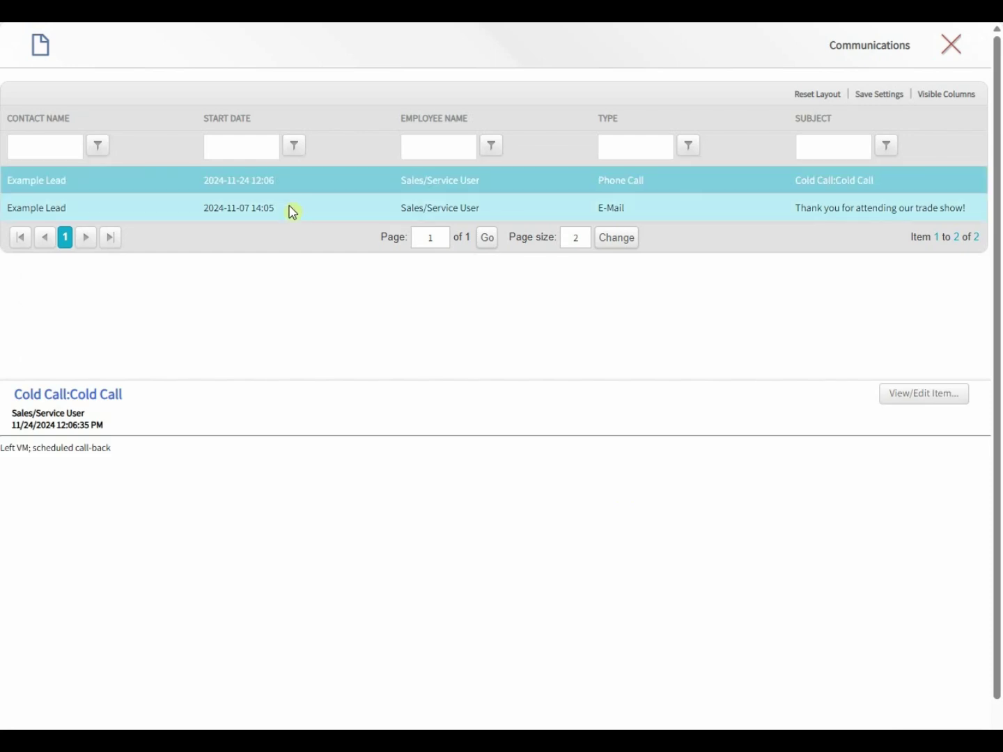
{"action": "left_click", "coordinate": [291, 211]}
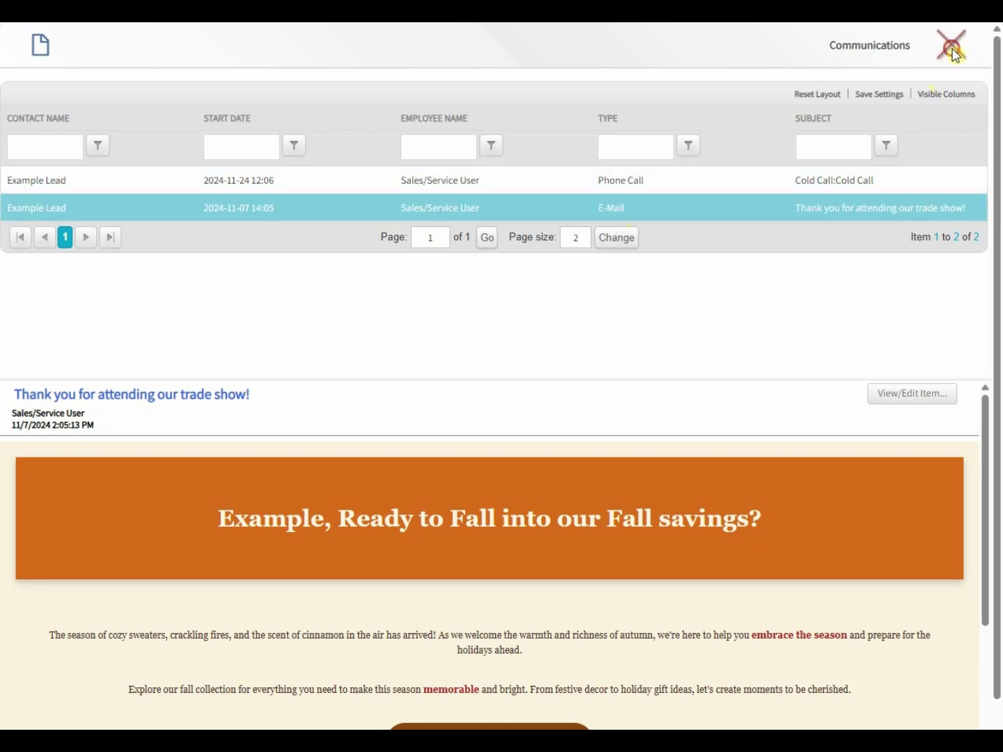
{"action": "left_click", "coordinate": [954, 51]}
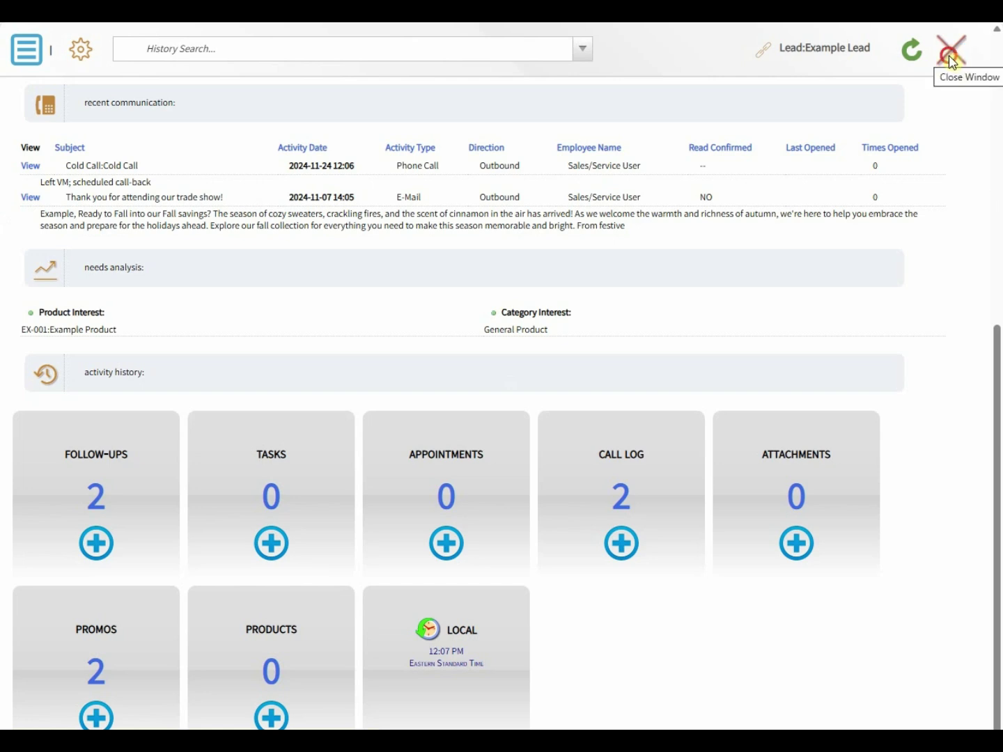
{"action": "left_click", "coordinate": [951, 53]}
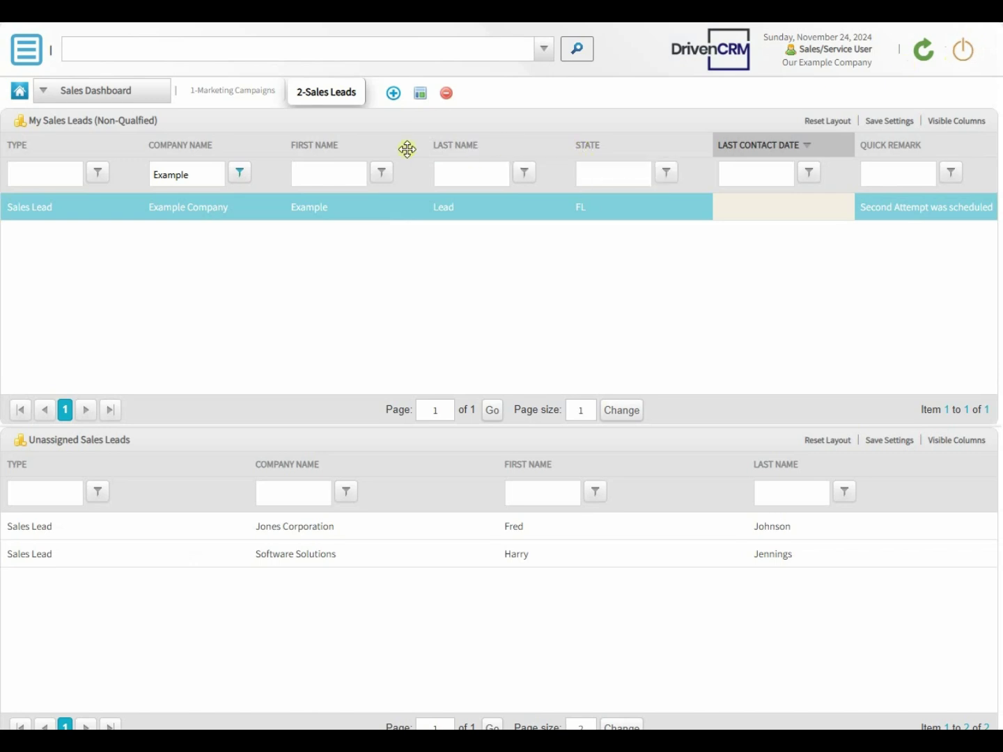
Step: Clear the company name filter in the My Sales Leads list
{"action": "double_click", "coordinate": [180, 174]}
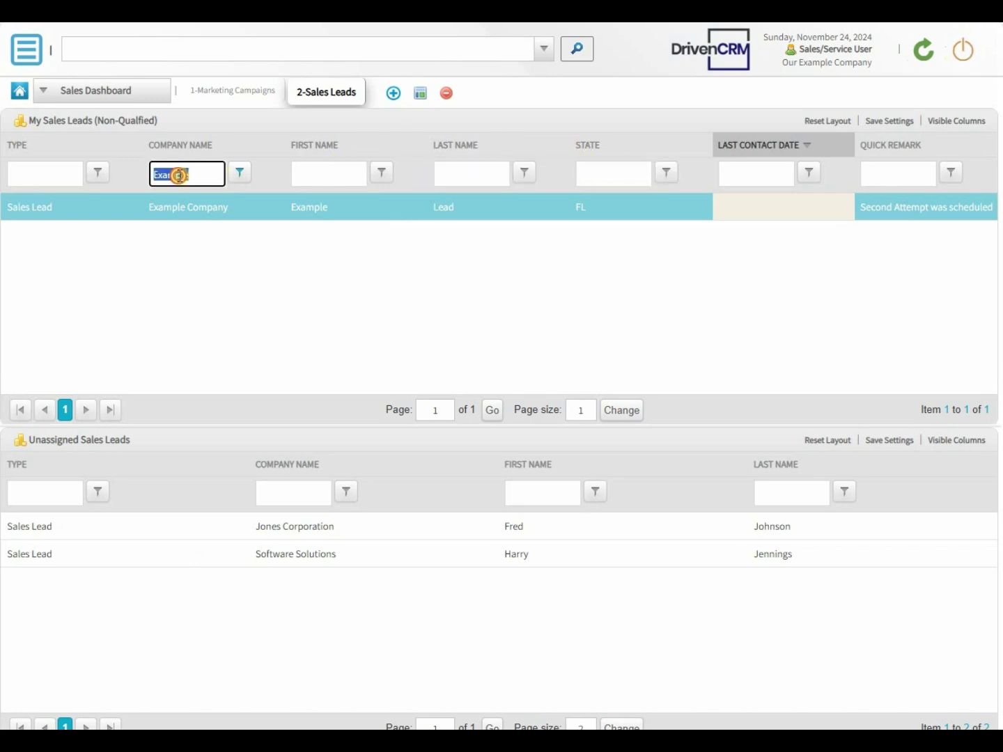
{"action": "key", "text": "BackSpace"}
{"action": "key", "text": "Return"}
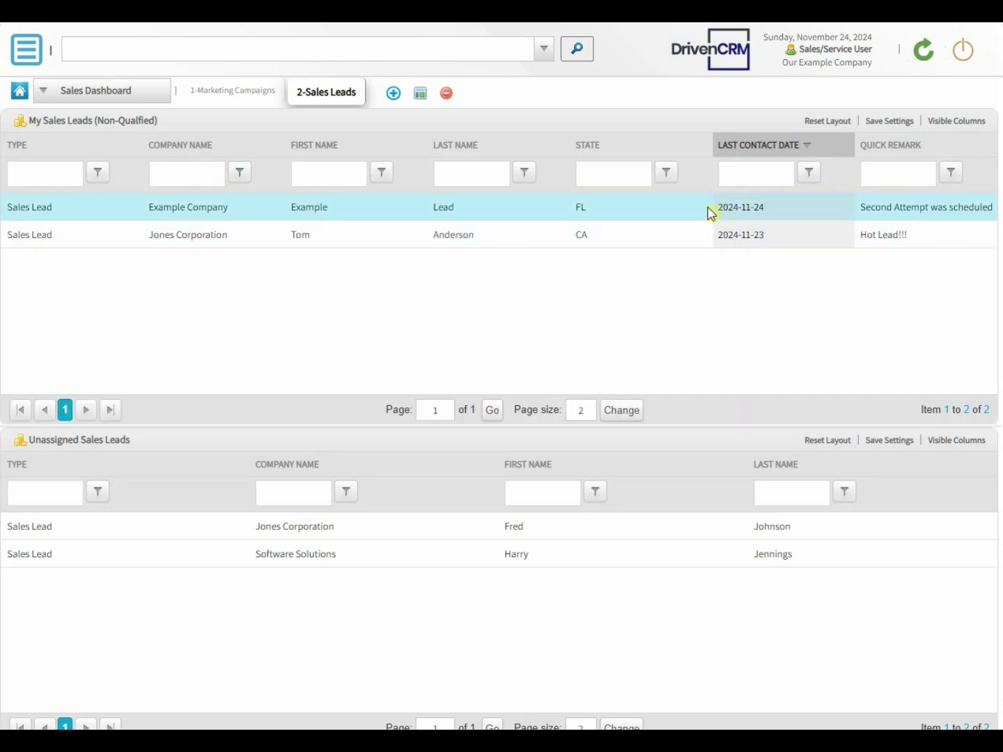
Step: Add a single-panel workspace named "3-Follow Ups" to the Sales Dashboard group
{"action": "left_click", "coordinate": [391, 95]}
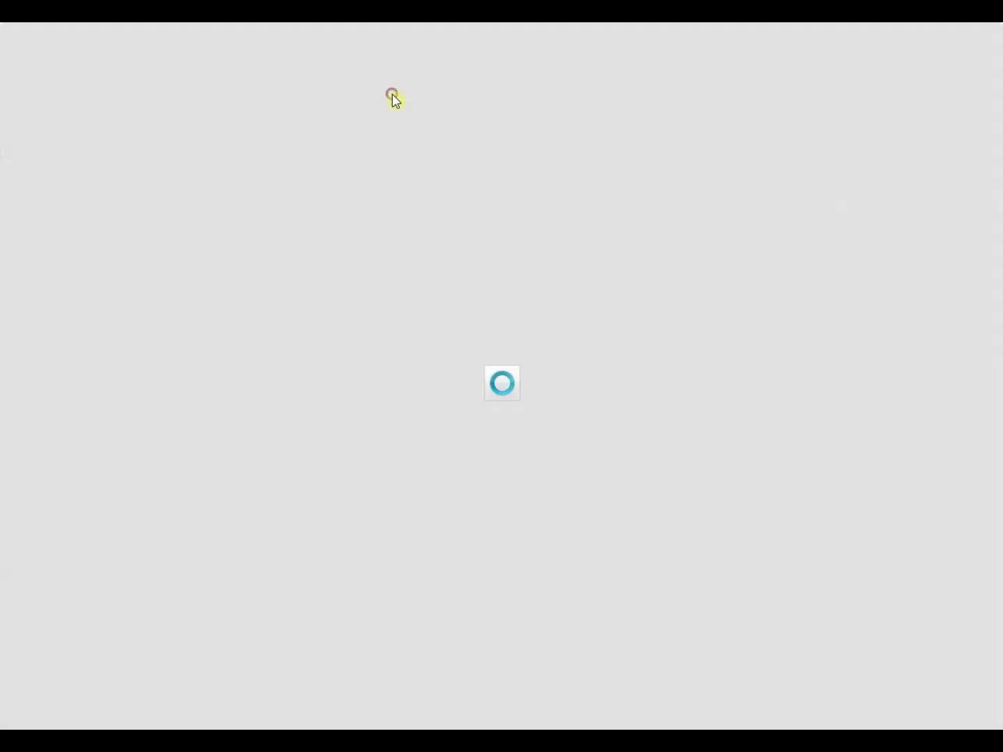
{"action": "type", "text": "3-"}
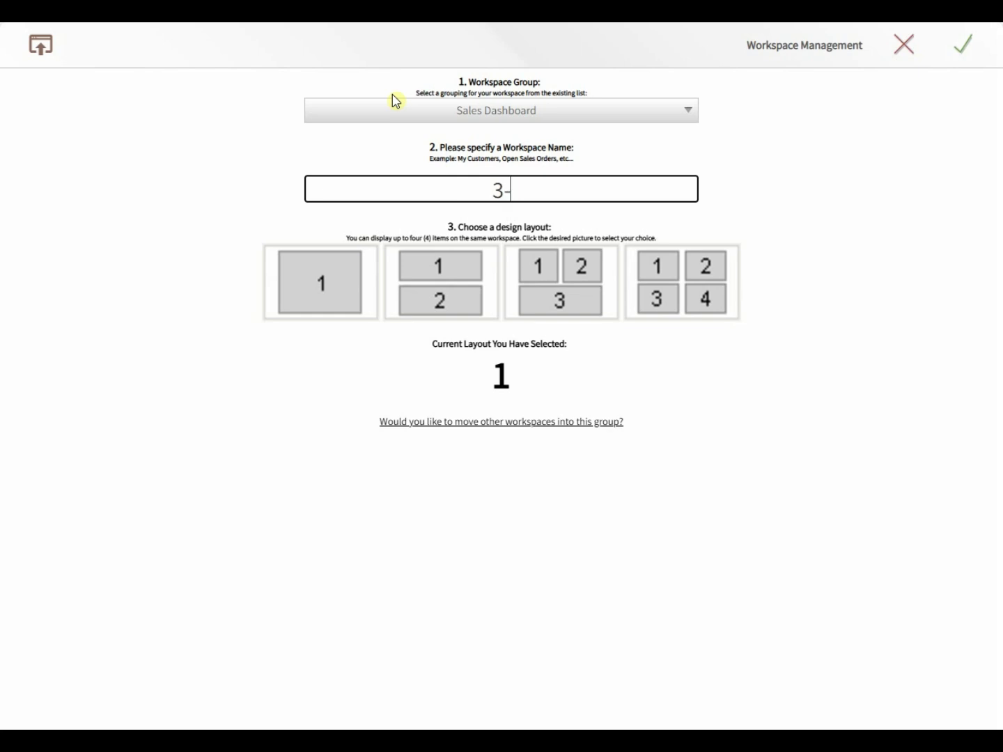
{"action": "type", "text": "Follow Ups"}
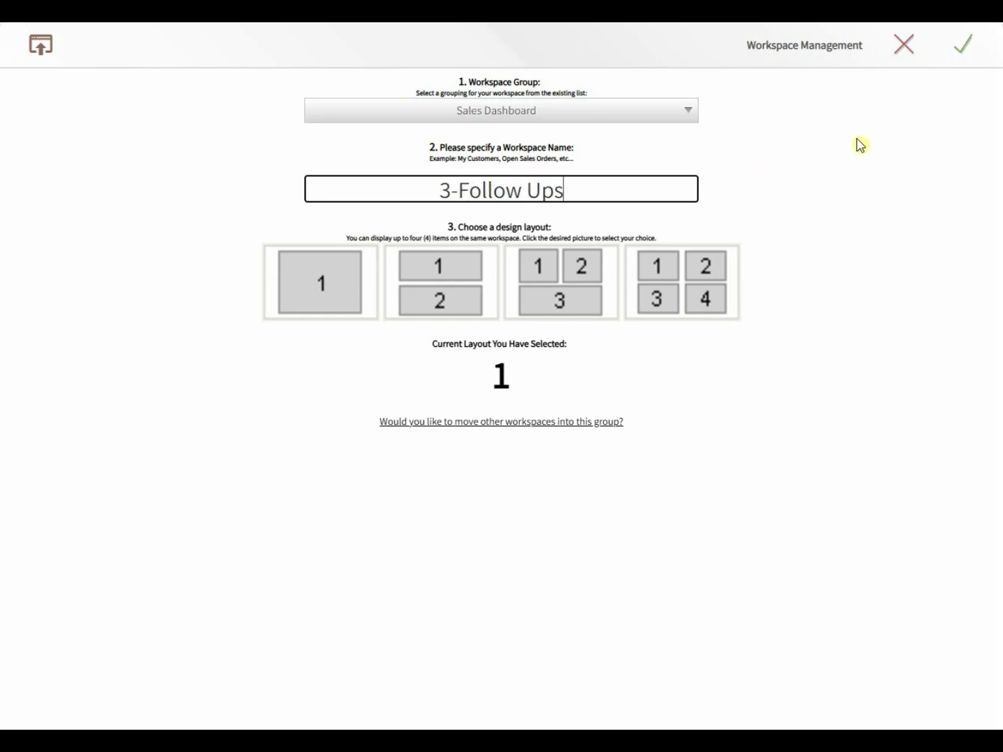
{"action": "left_click", "coordinate": [962, 55]}
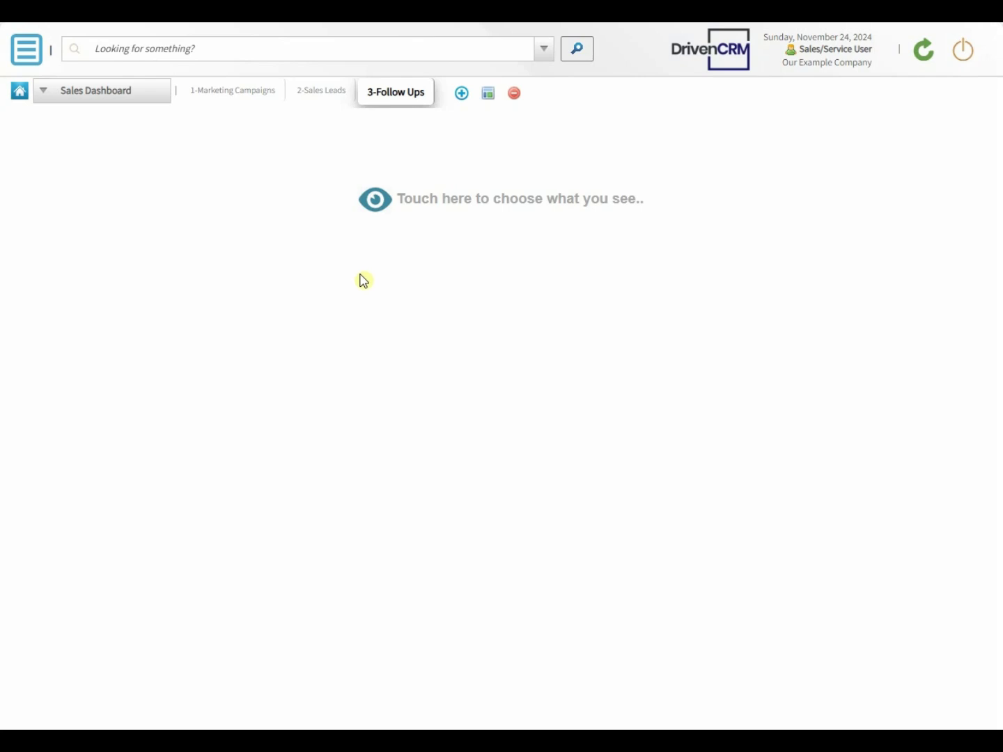
Step: Fill the empty 3-Follow Ups workspace with the My Follow-Ups component from the My Items category
{"action": "left_click", "coordinate": [381, 204]}
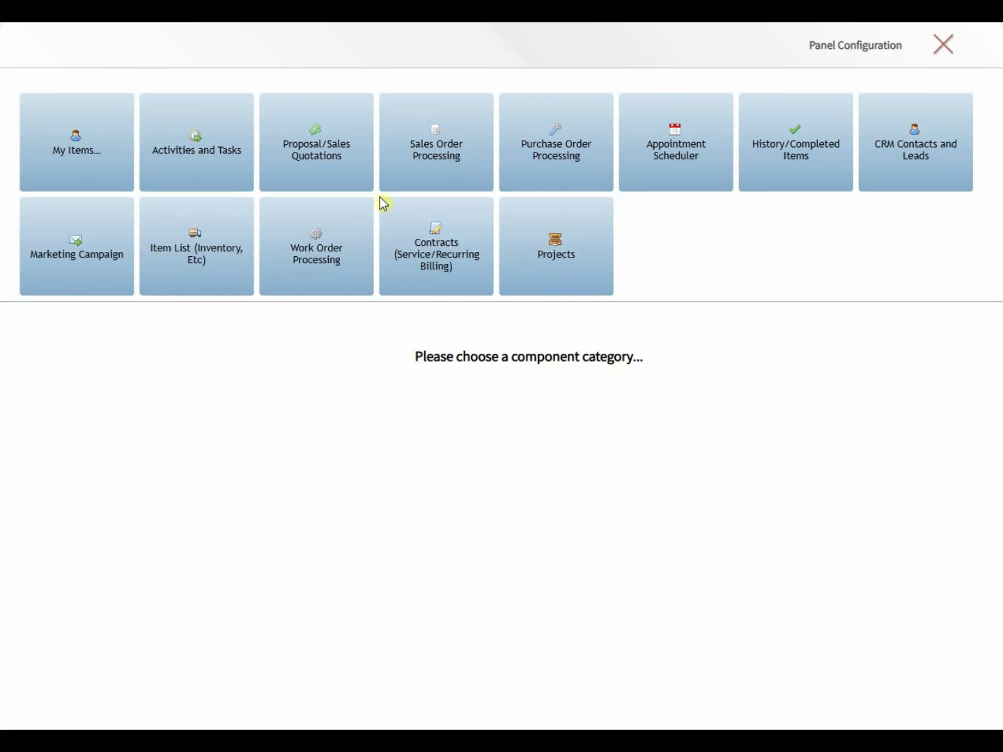
{"action": "left_click", "coordinate": [82, 153]}
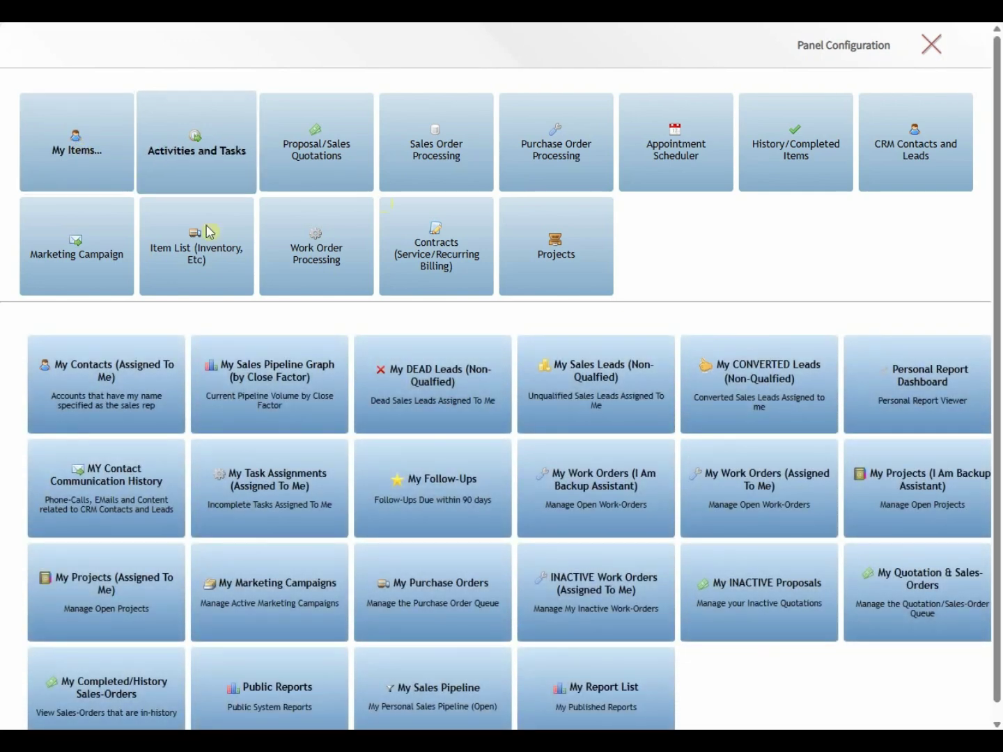
{"action": "left_click", "coordinate": [442, 511]}
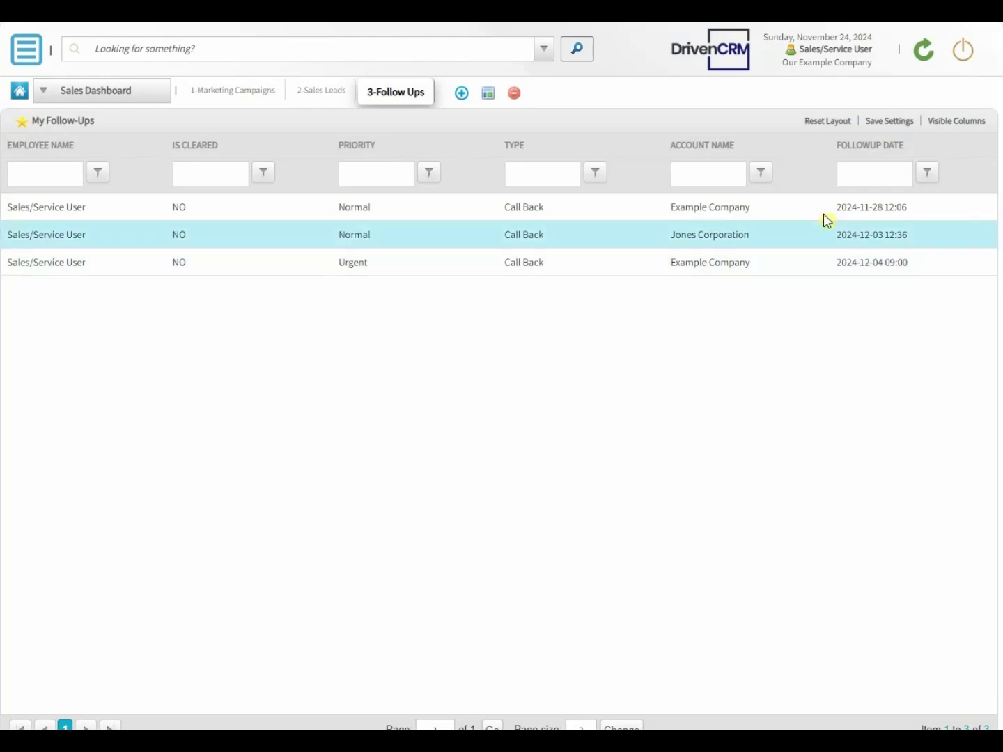
Step: Sort the My Follow-Ups list by follow-up date ascending, descending and back to unsorted, and save the list settings
{"action": "left_click", "coordinate": [852, 152]}
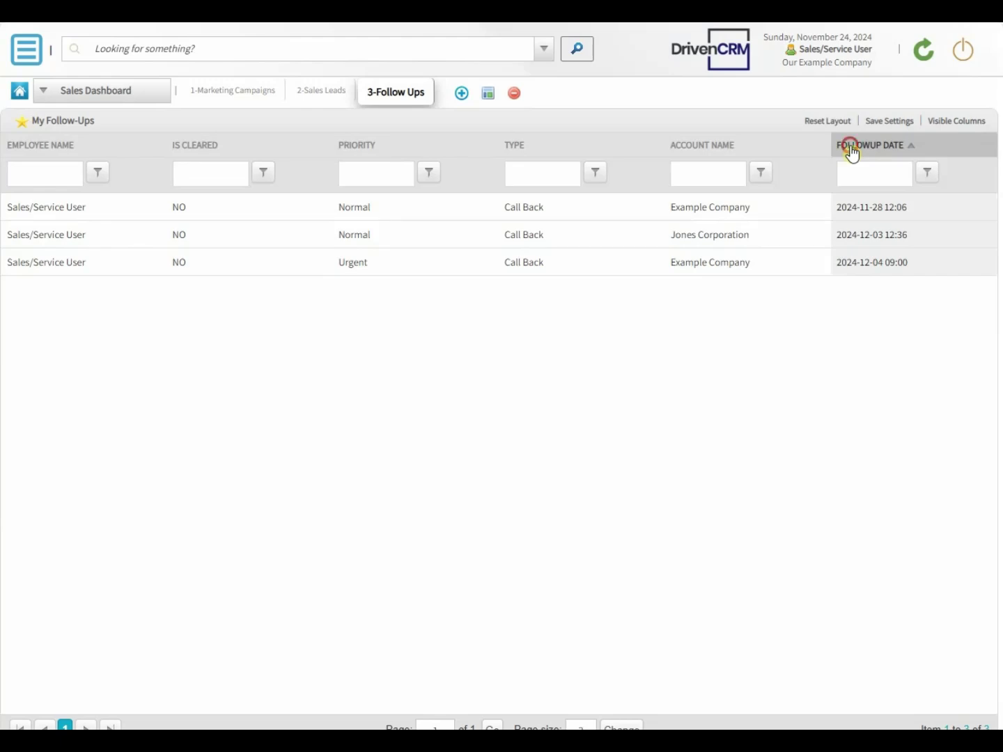
{"action": "left_click", "coordinate": [852, 153]}
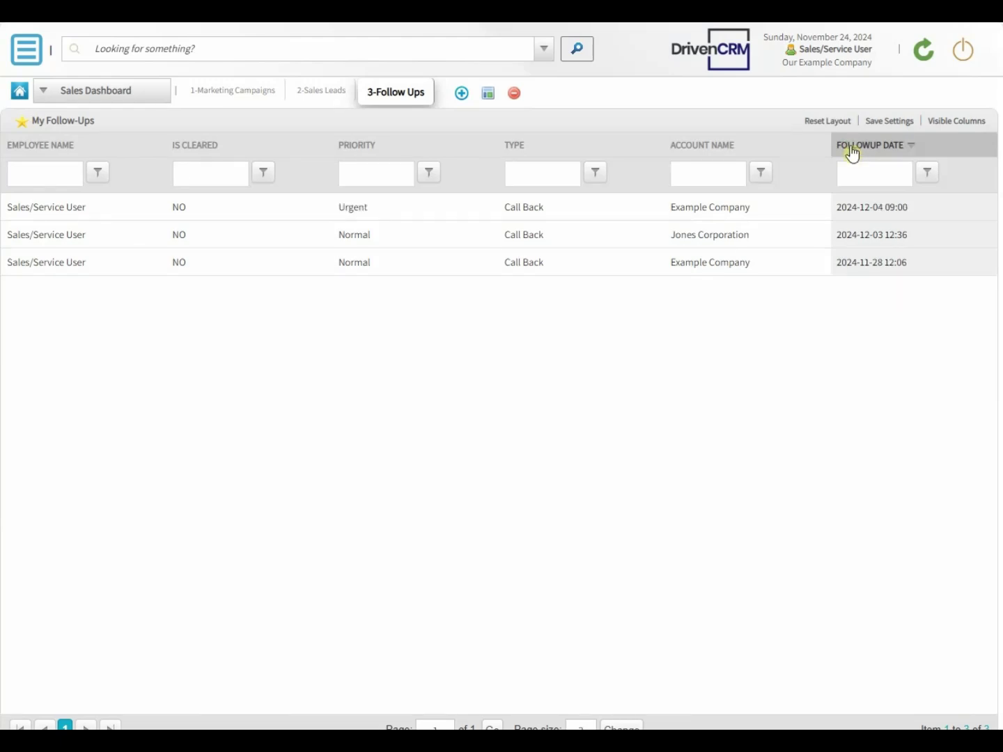
{"action": "left_click", "coordinate": [851, 152]}
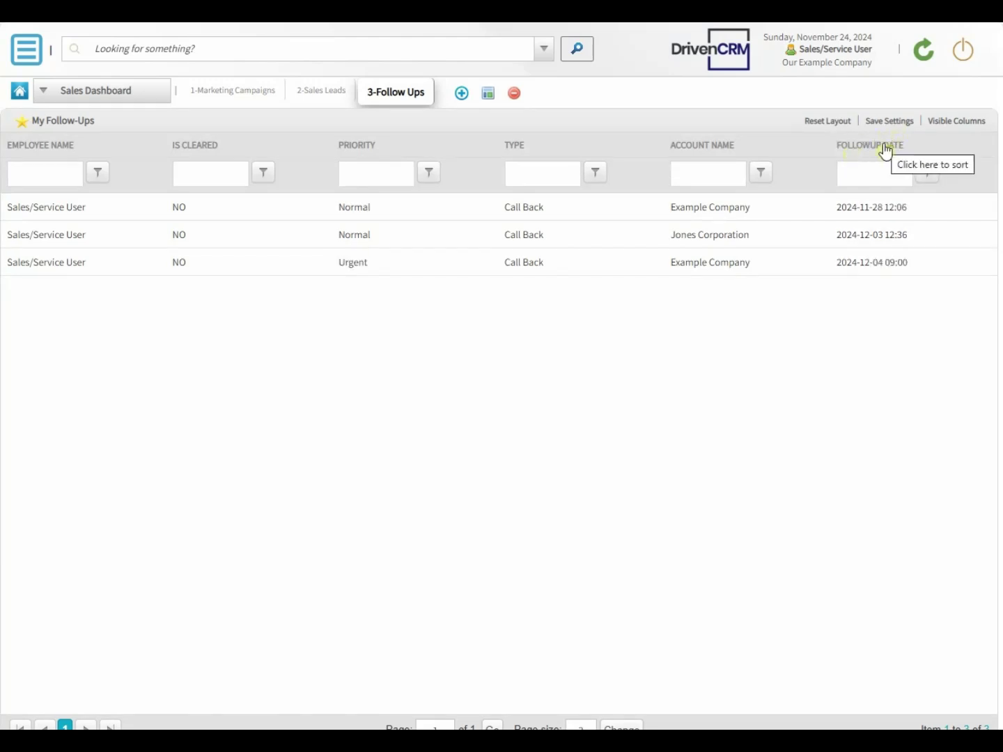
{"action": "left_click", "coordinate": [878, 122]}
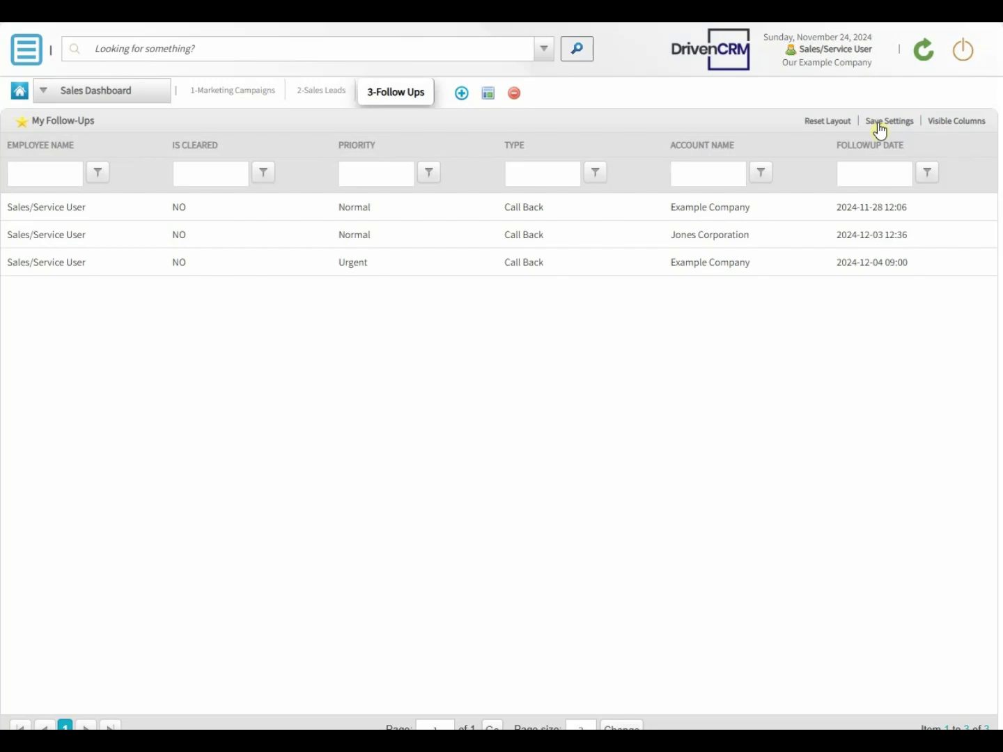
Step: Mark the Example Company follow-up due 2024-11-28 as complete and save it with Start Phone Call as the after-saving action
{"action": "left_click", "coordinate": [100, 210]}
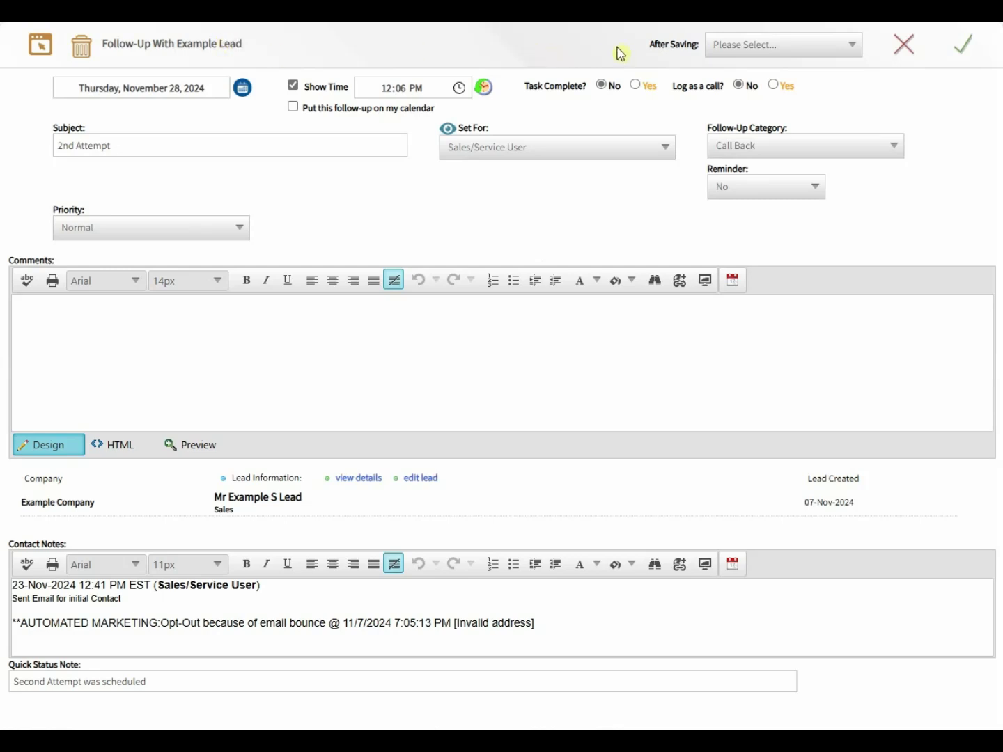
{"action": "left_click", "coordinate": [751, 46]}
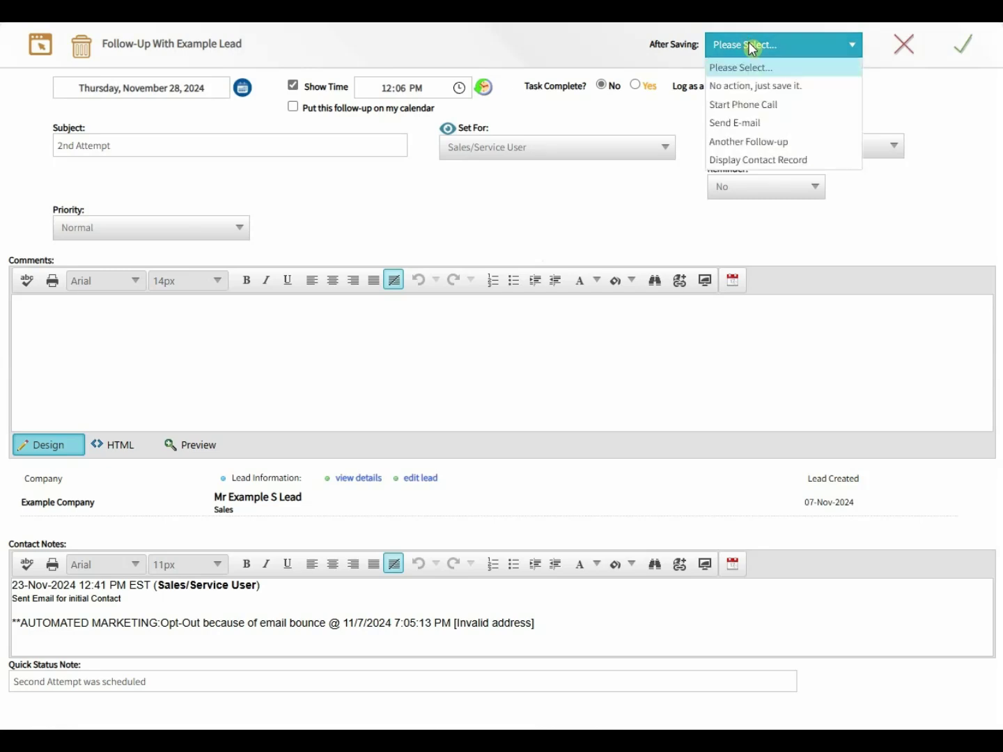
{"action": "left_click", "coordinate": [743, 103]}
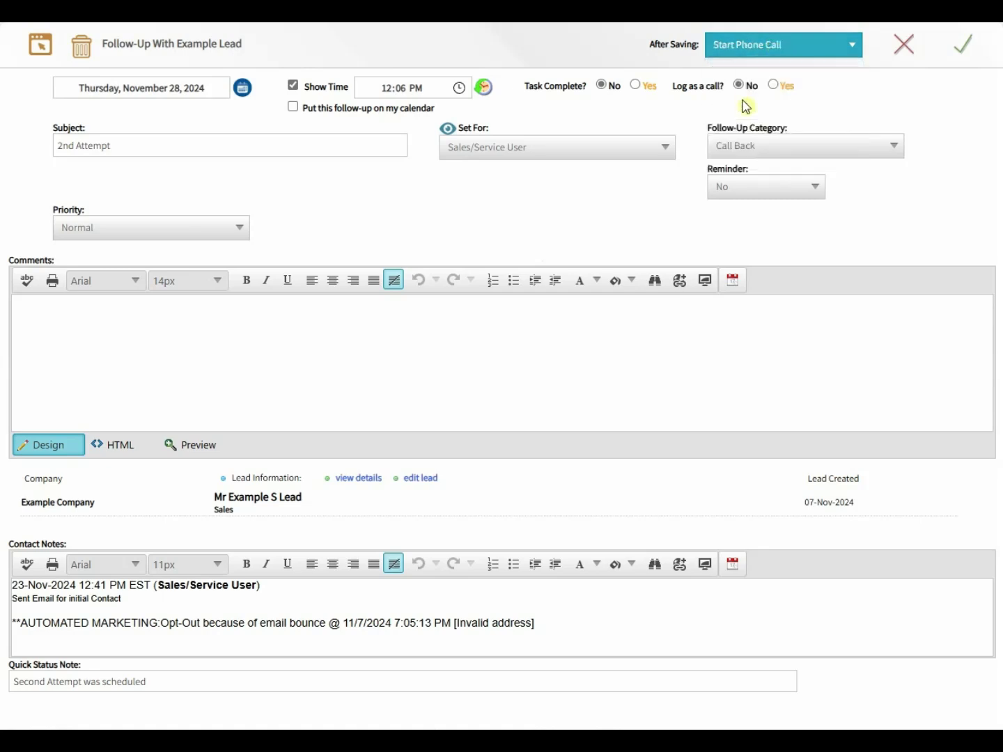
{"action": "left_click", "coordinate": [636, 85]}
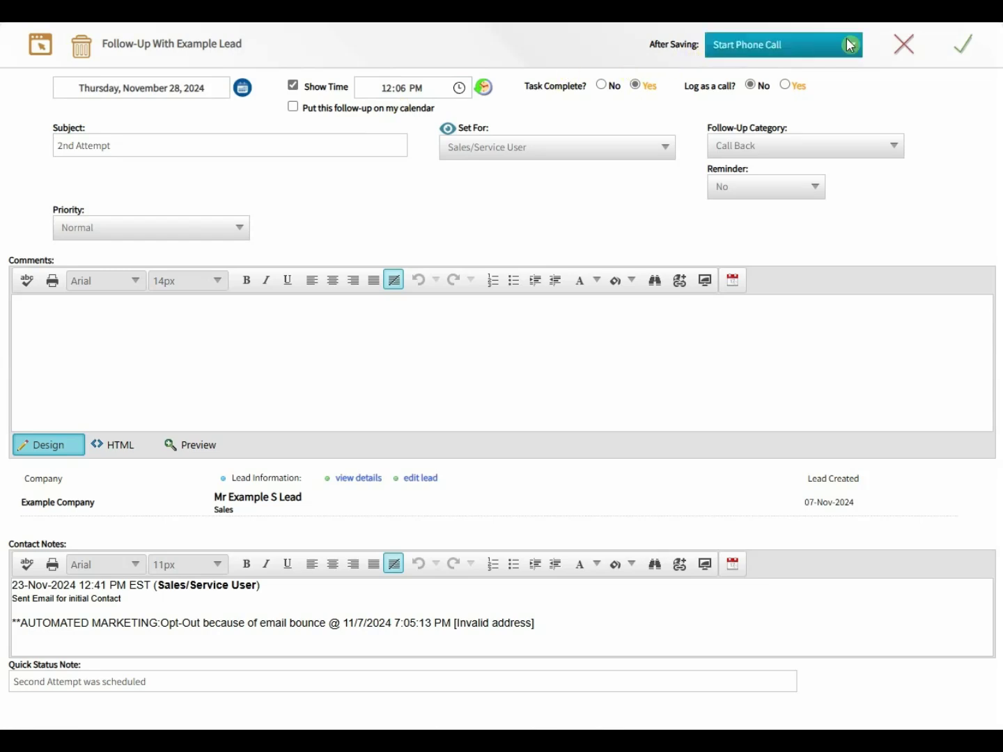
{"action": "left_click", "coordinate": [971, 44]}
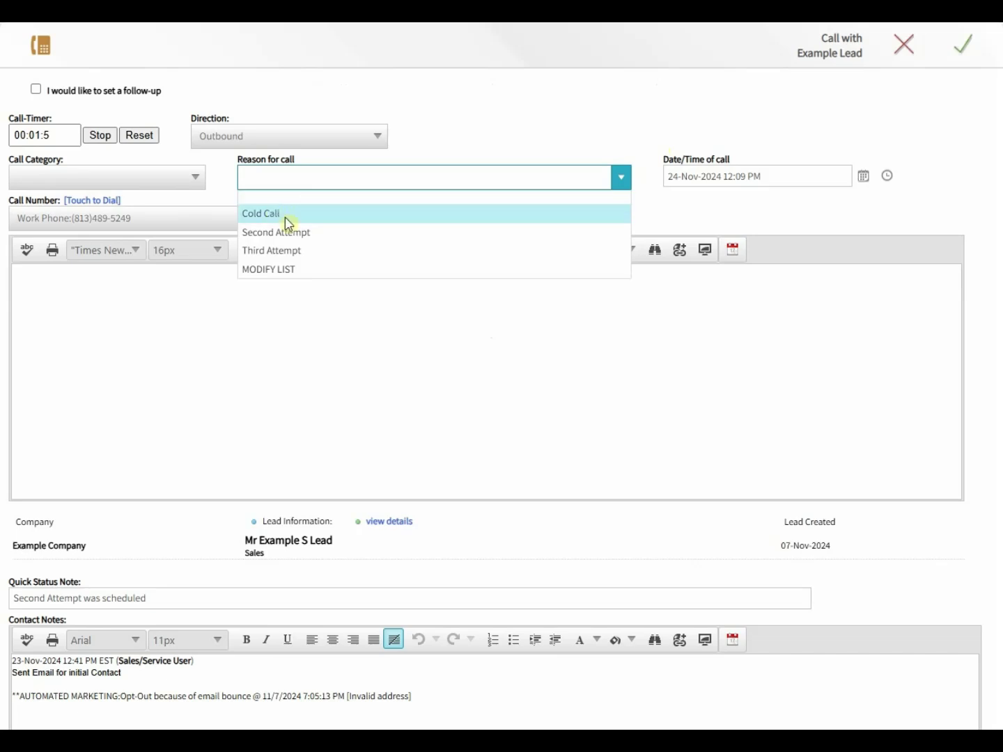
Step: Set the call's reason and category to Second Attempt and enter the note "Left VM Again; setting another FU"
{"action": "left_click", "coordinate": [286, 231]}
{"action": "left_click", "coordinate": [155, 185]}
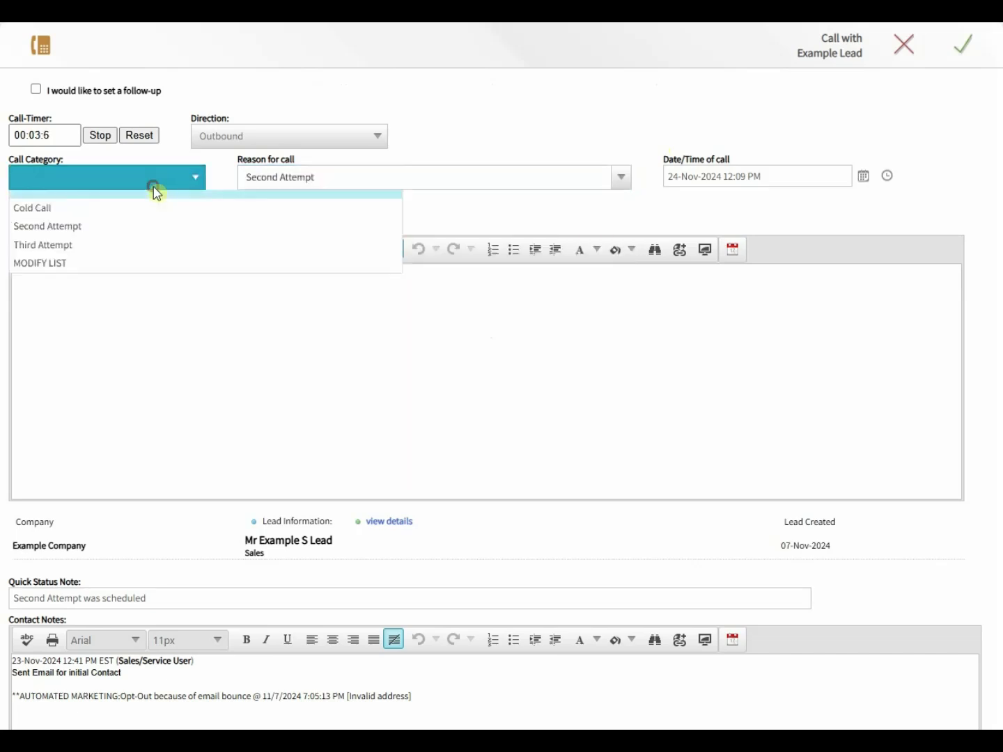
{"action": "left_click", "coordinate": [116, 226]}
{"action": "left_click", "coordinate": [96, 304]}
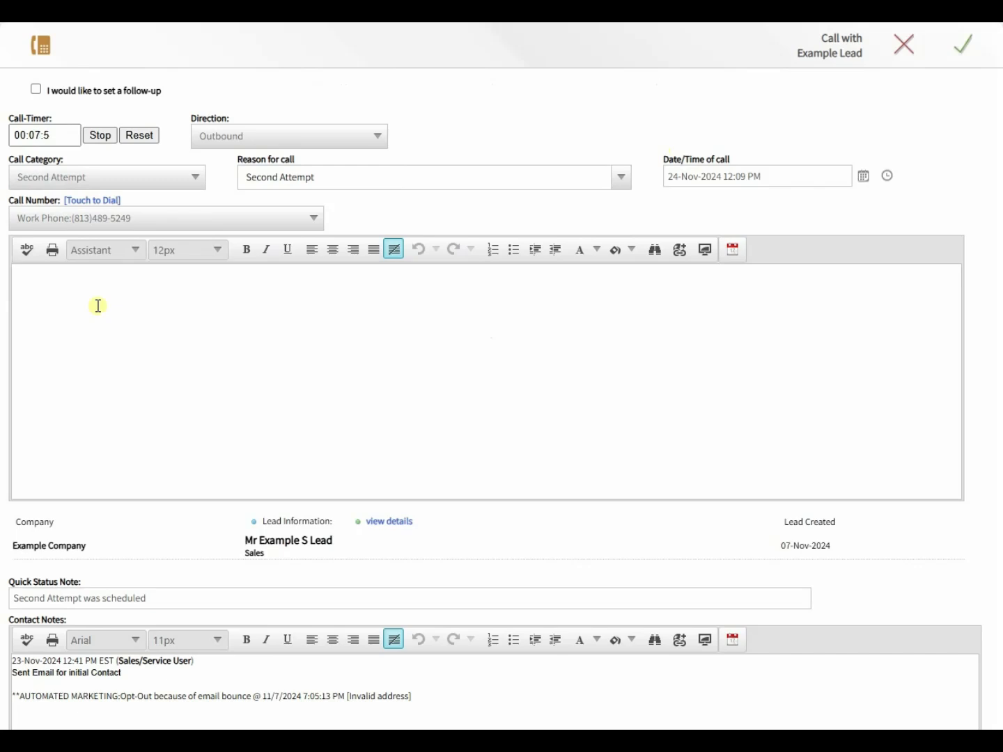
{"action": "type", "text": "Left VM Again; set"}
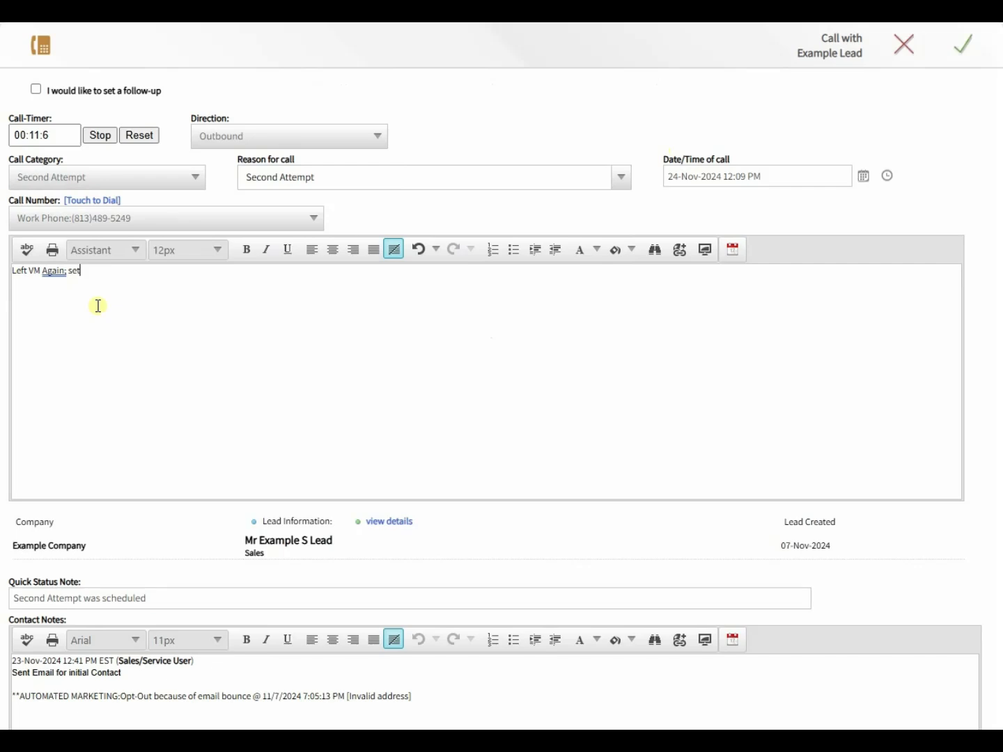
{"action": "type", "text": "ting another FU"}
Step: Add a Call Back follow-up described as "Third Attempt" for 06-Dec-2024 and save the call
{"action": "left_click", "coordinate": [37, 91]}
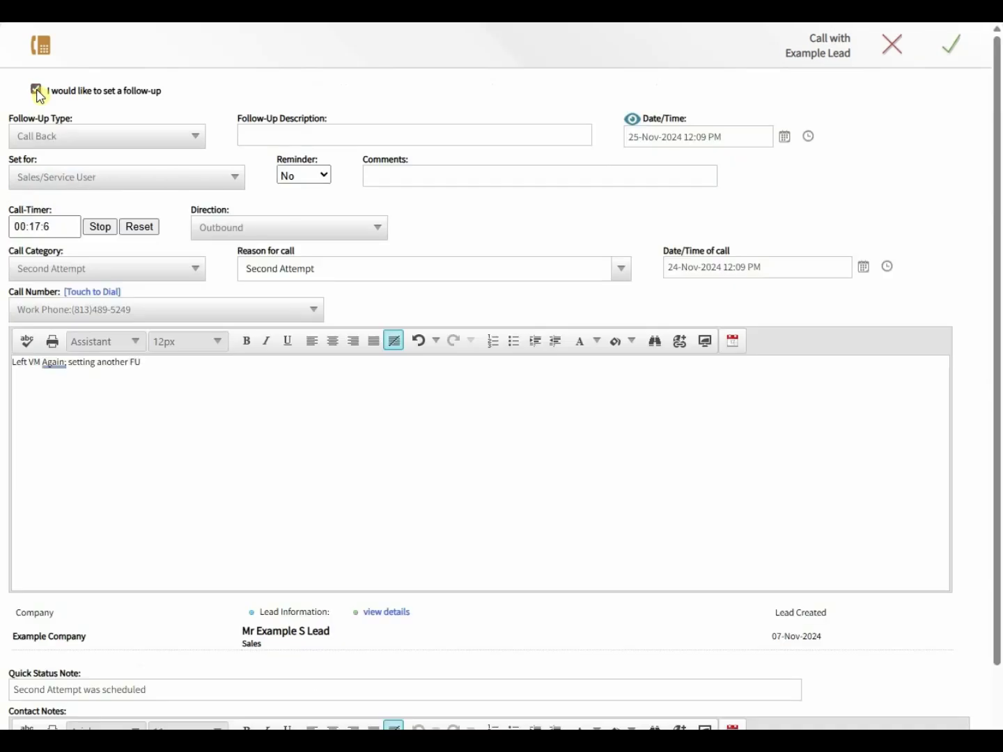
{"action": "left_click", "coordinate": [48, 138]}
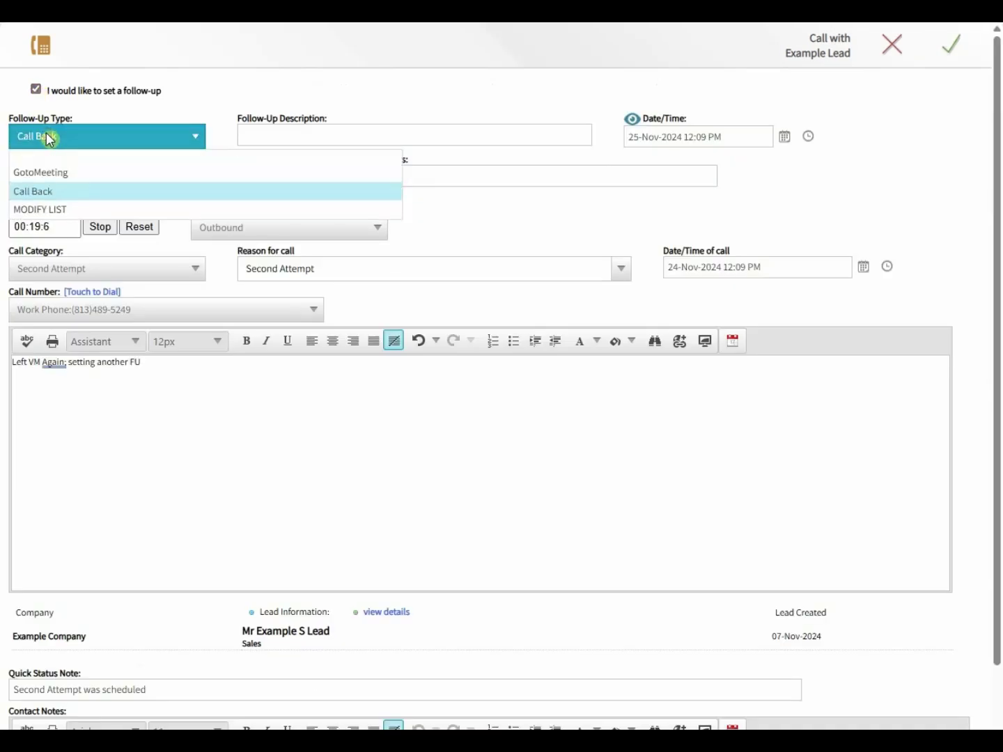
{"action": "left_click", "coordinate": [263, 130]}
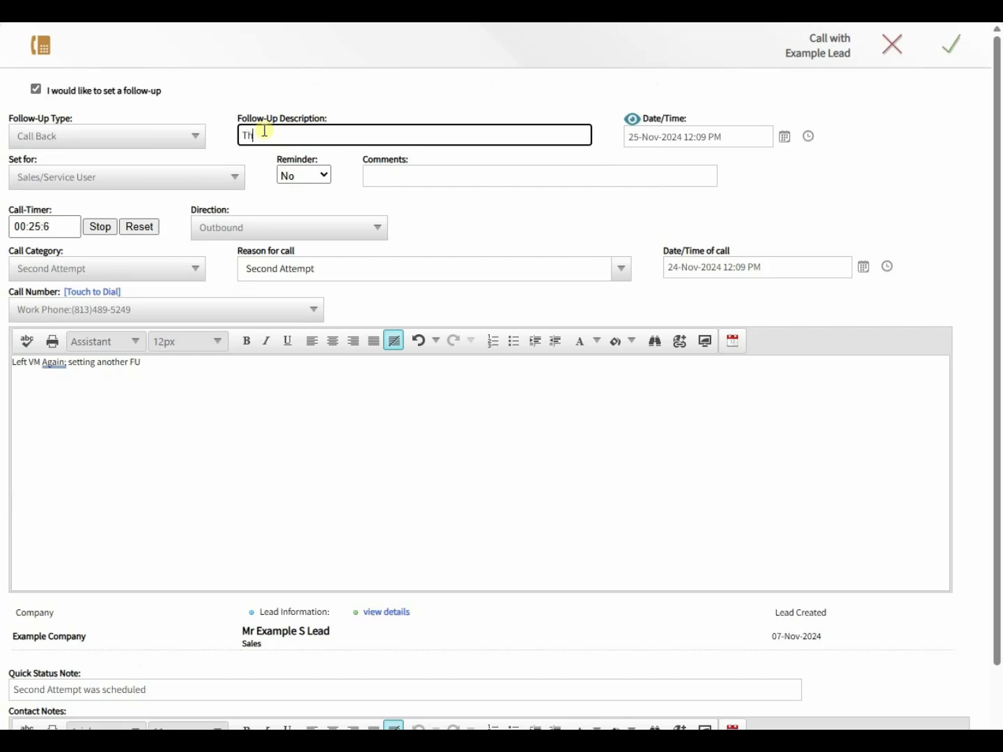
{"action": "type", "text": "Third Attempt"}
{"action": "left_click", "coordinate": [786, 137]}
{"action": "left_click", "coordinate": [734, 301]}
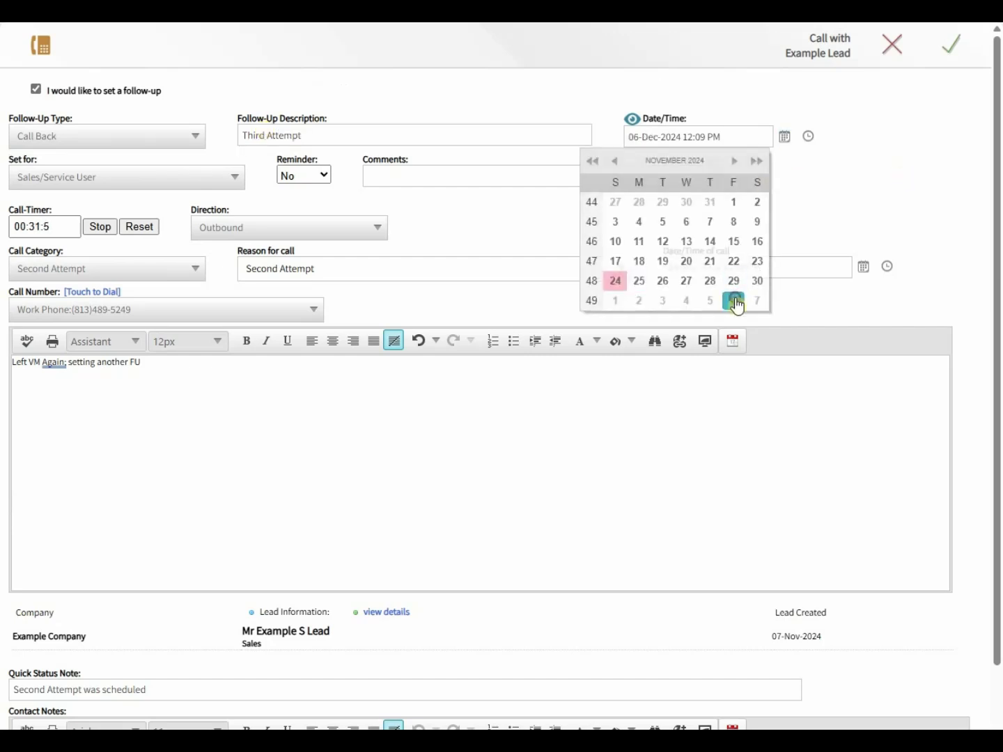
{"action": "left_click", "coordinate": [954, 48]}
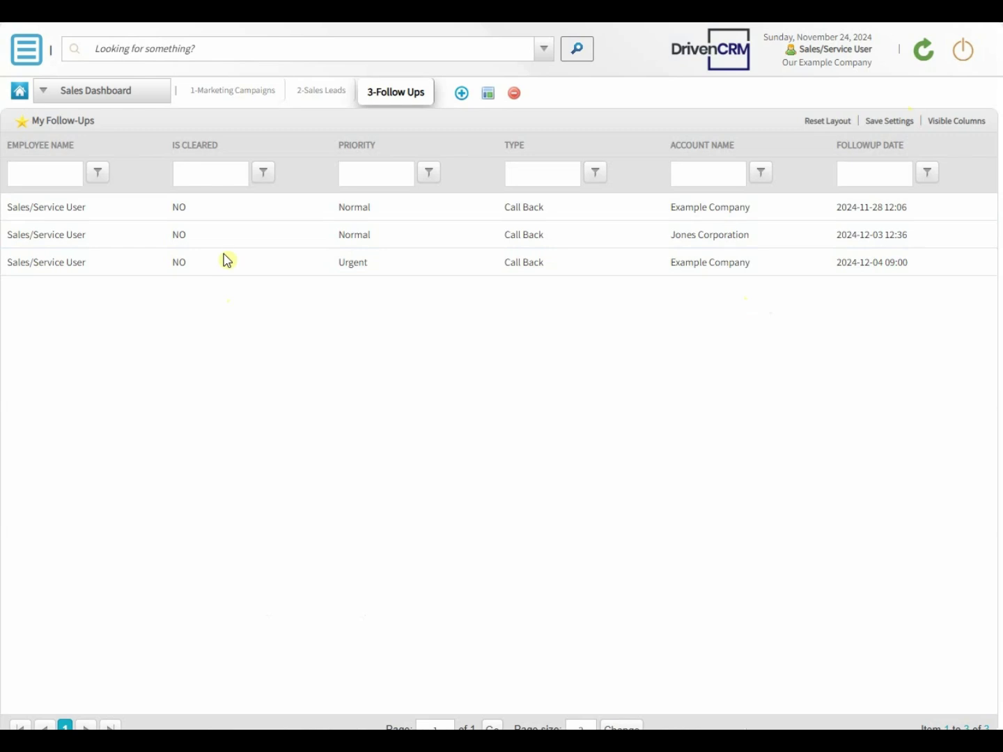
Step: Search the CRM for "Example" and open the Example Company general lead
{"action": "left_click", "coordinate": [176, 47]}
{"action": "type", "text": "e"}
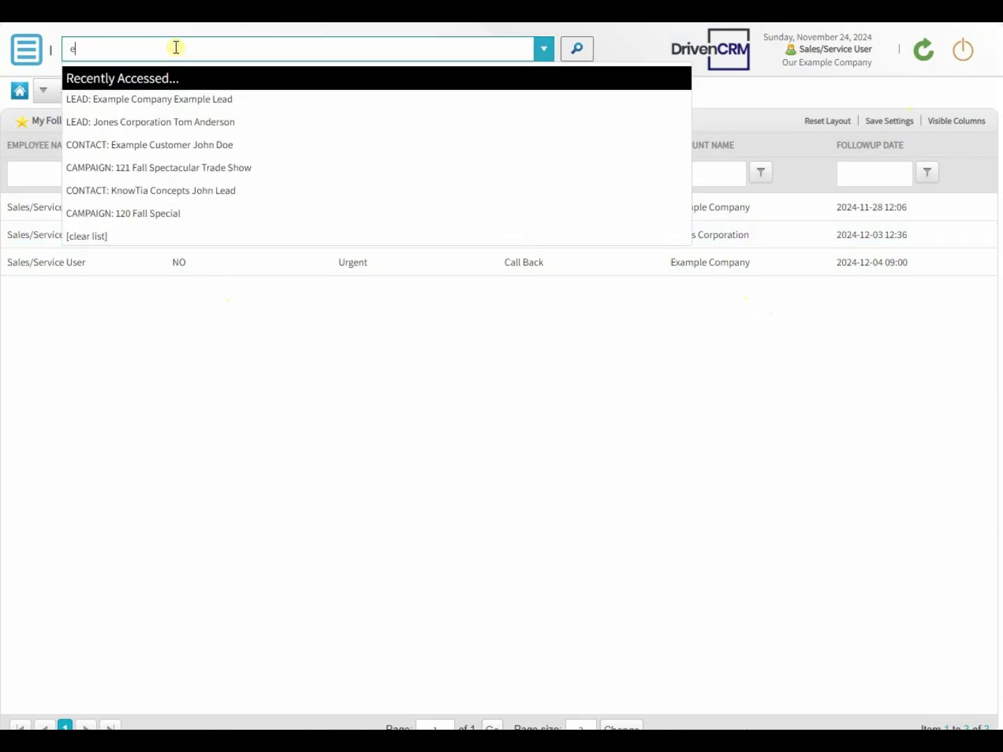
{"action": "type", "text": "xample Company Lead, Example"}
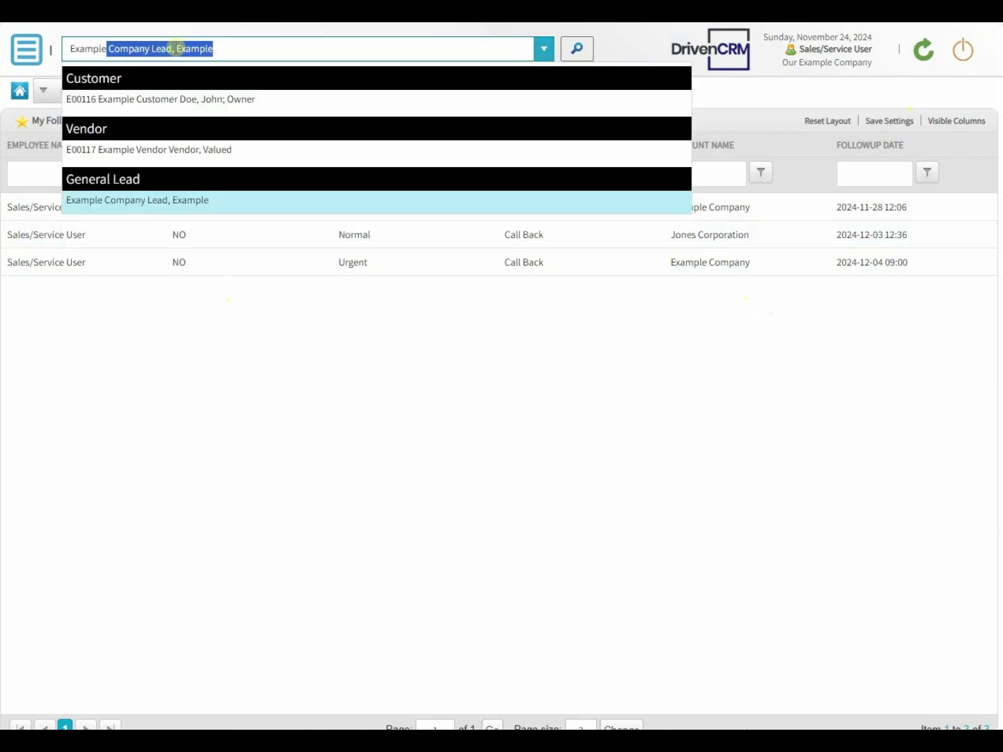
{"action": "left_click", "coordinate": [109, 204]}
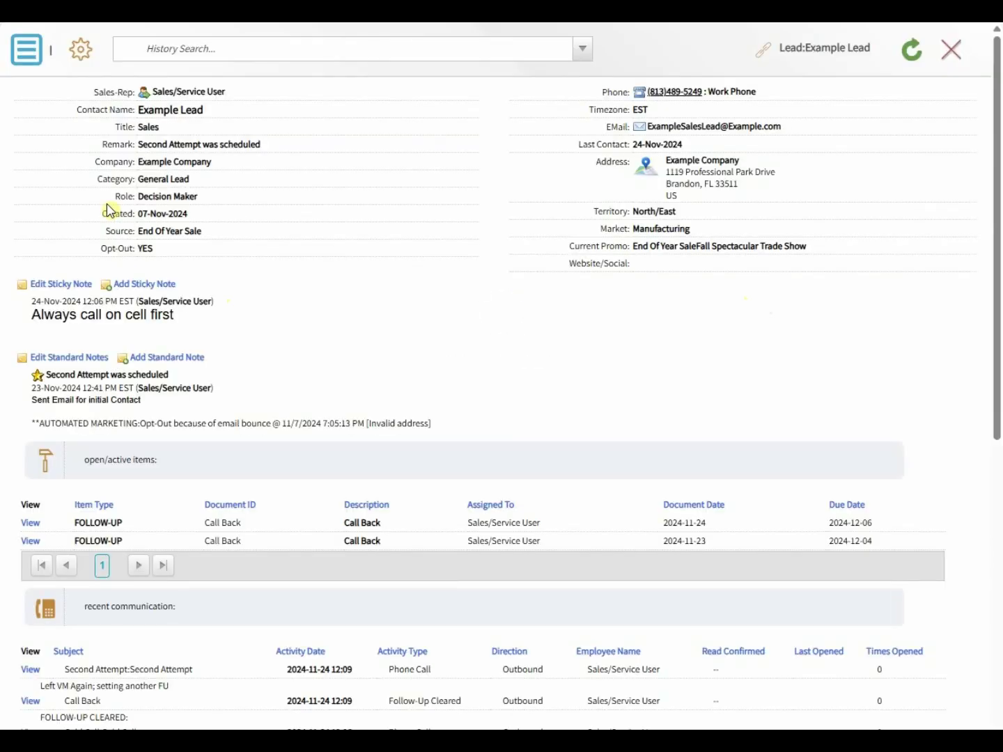
Step: Start an e-mail to the lead and list the available time-saving templates
{"action": "left_click", "coordinate": [29, 54]}
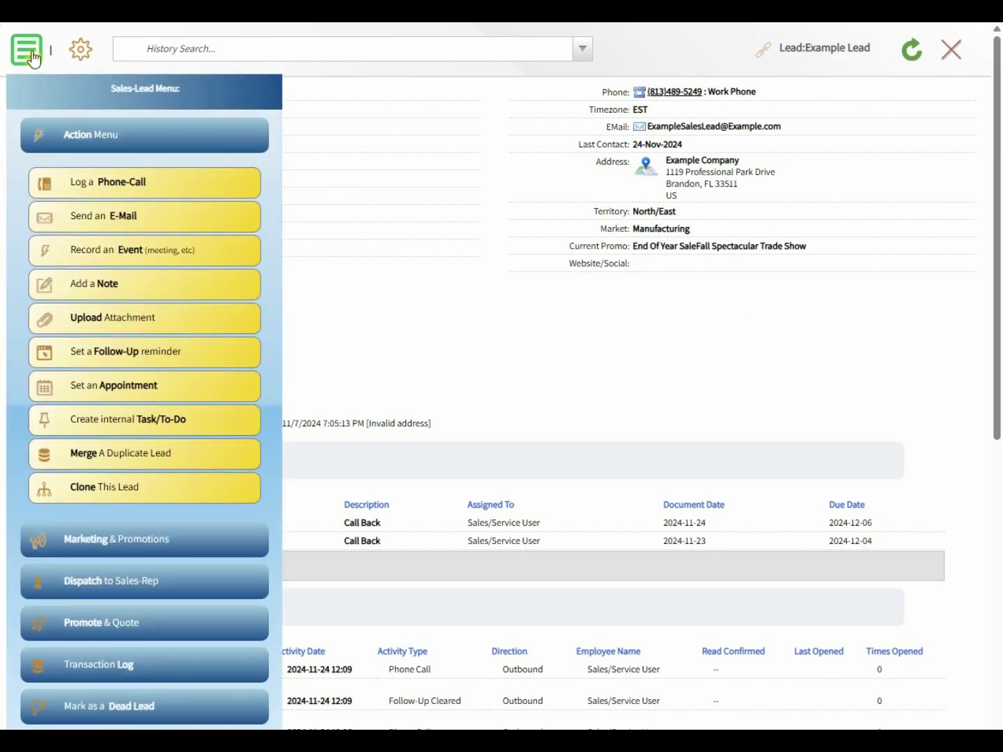
{"action": "left_click", "coordinate": [81, 228]}
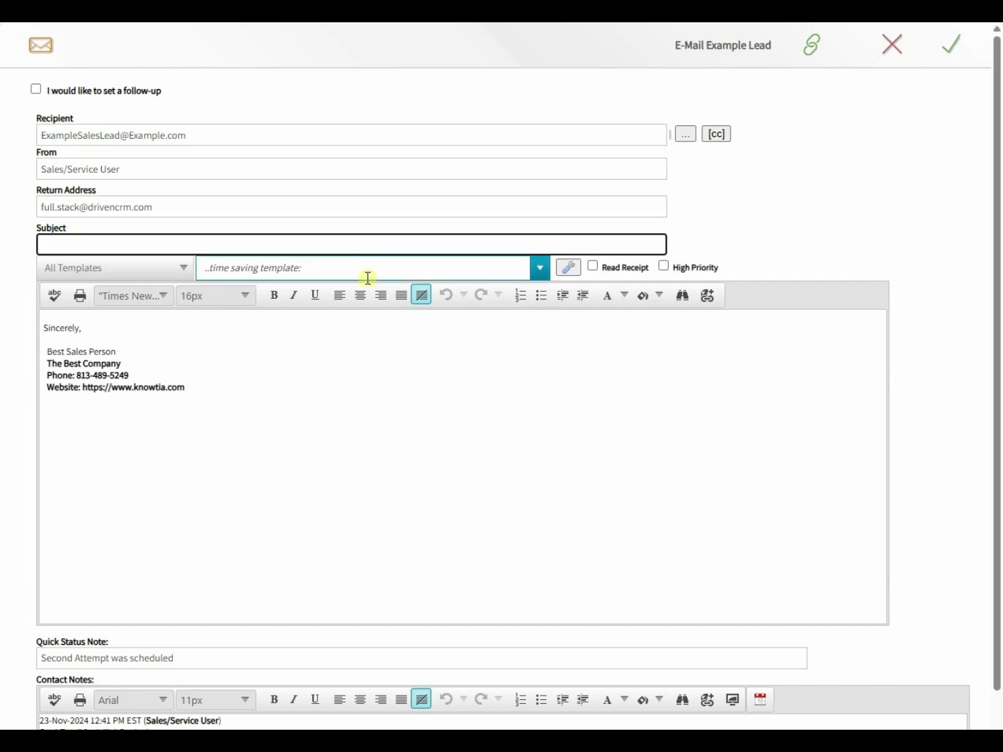
{"action": "left_click", "coordinate": [248, 268]}
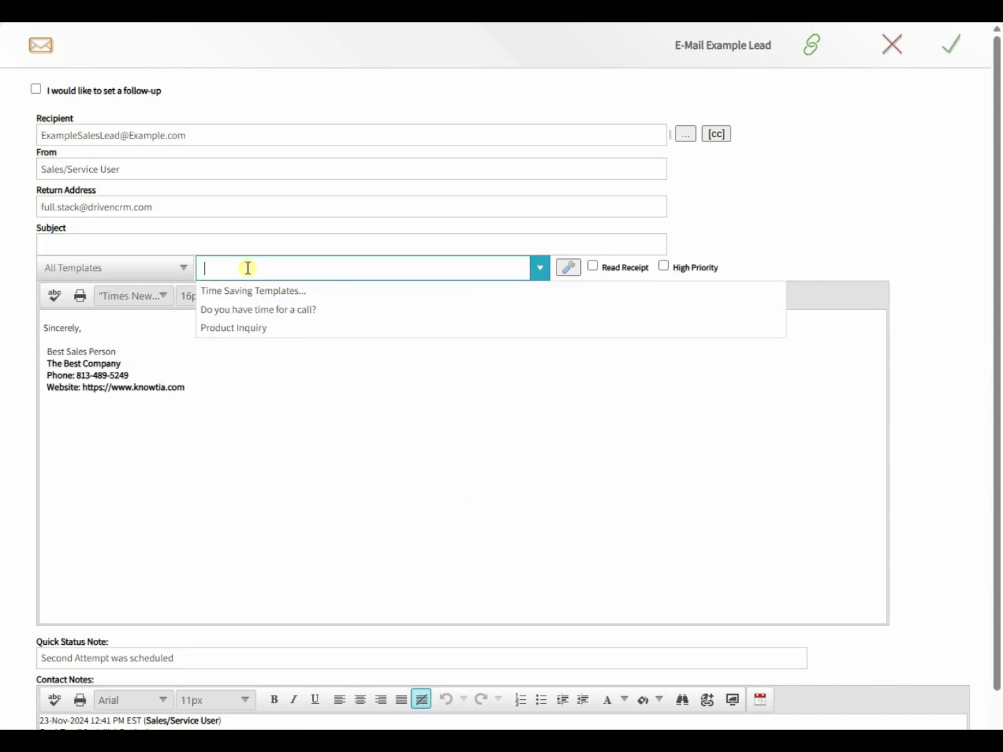
Step: Create a new e-mail template and set its type to Lead Template
{"action": "left_click", "coordinate": [568, 268]}
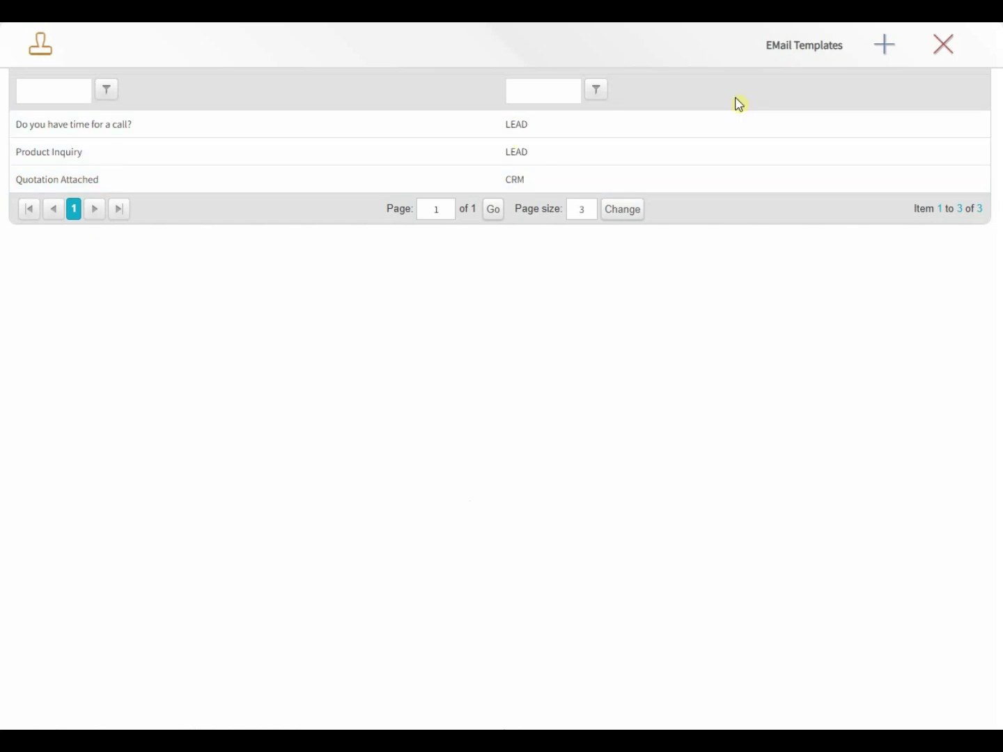
{"action": "left_click", "coordinate": [881, 53]}
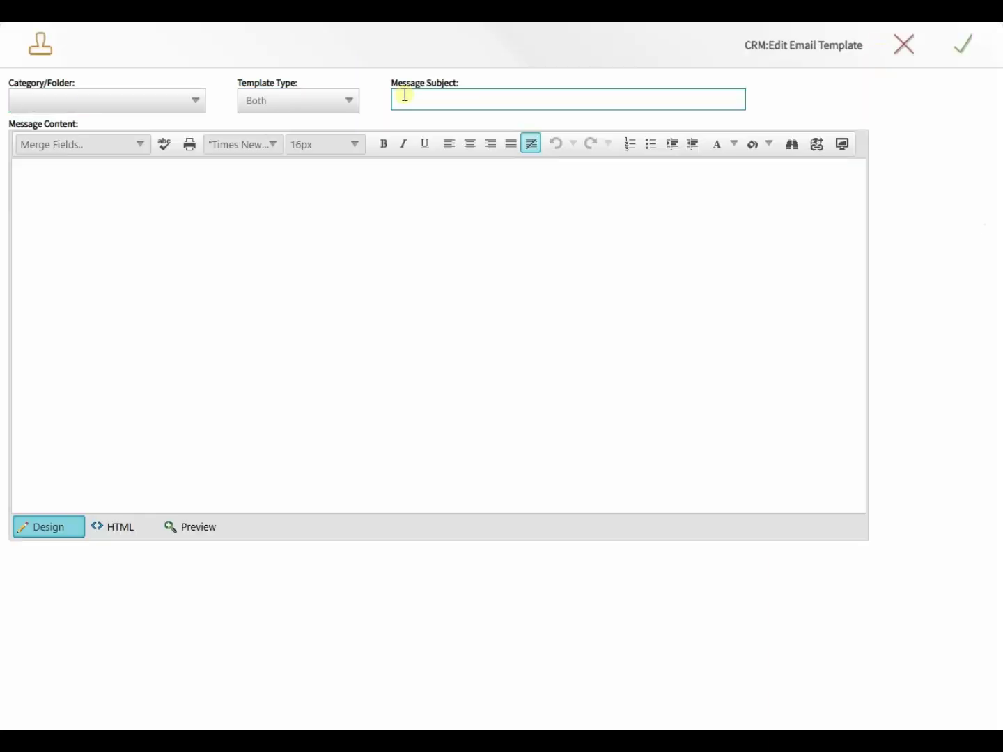
{"action": "left_click", "coordinate": [317, 108]}
{"action": "left_click", "coordinate": [291, 141]}
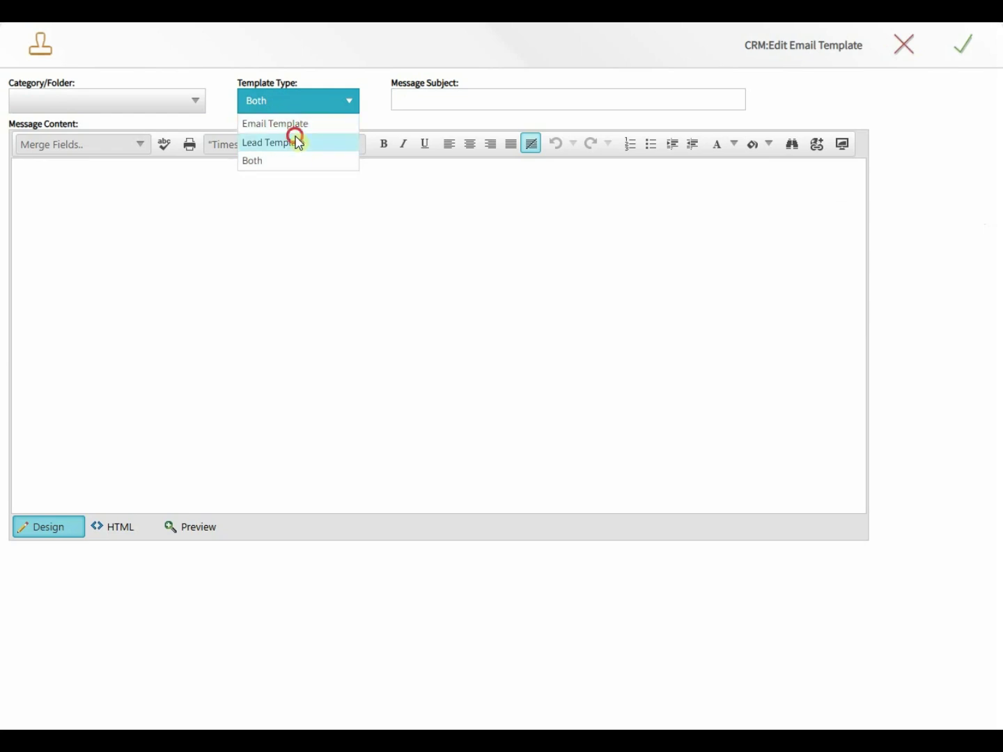
Step: Enter "Having trouble reaching you!" as the template's message subject
{"action": "left_click", "coordinate": [409, 101]}
{"action": "left_click", "coordinate": [408, 101]}
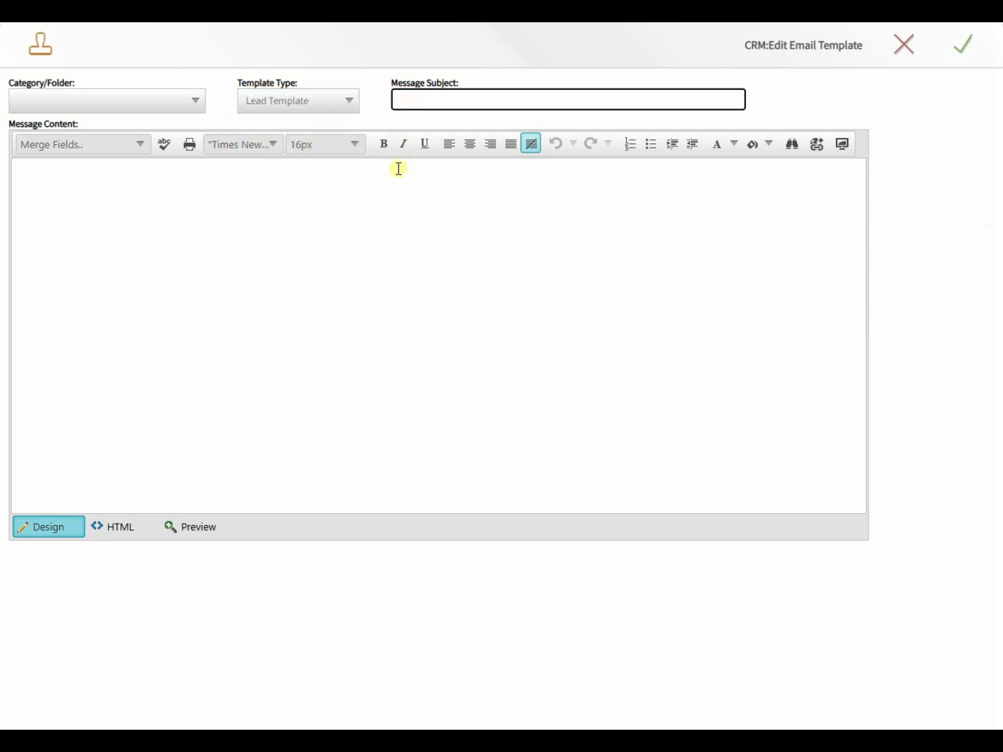
{"action": "type", "text": "Having trouble reacing"}
{"action": "key", "text": "BackSpace"}
{"action": "key", "text": "BackSpace"}
{"action": "key", "text": "BackSpace"}
{"action": "key", "text": "BackSpace"}
{"action": "type", "text": "hing you!"}
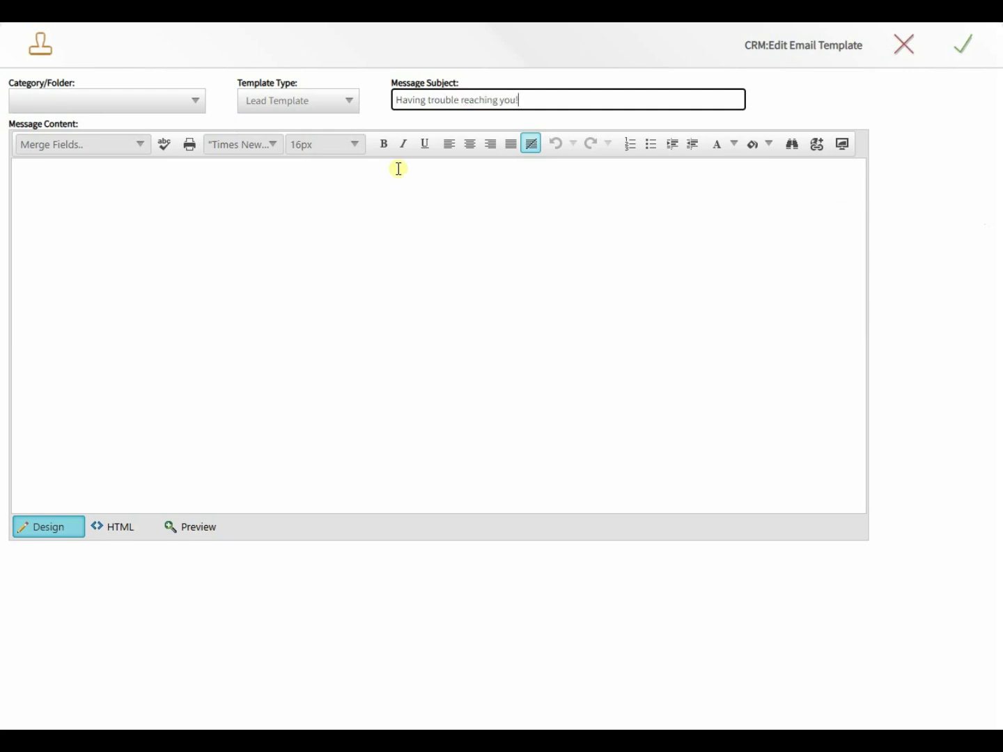
Step: Begin the template's message content with the greeting "Dear", the First Name merge field and a comma
{"action": "left_click", "coordinate": [303, 278]}
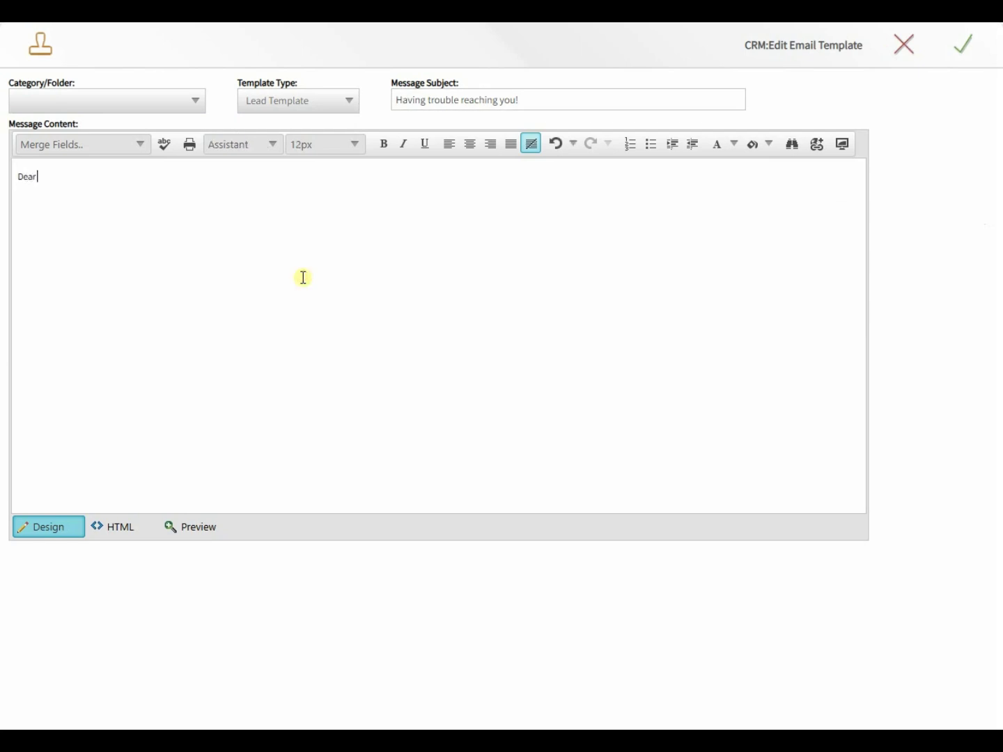
{"action": "left_click", "coordinate": [112, 147]}
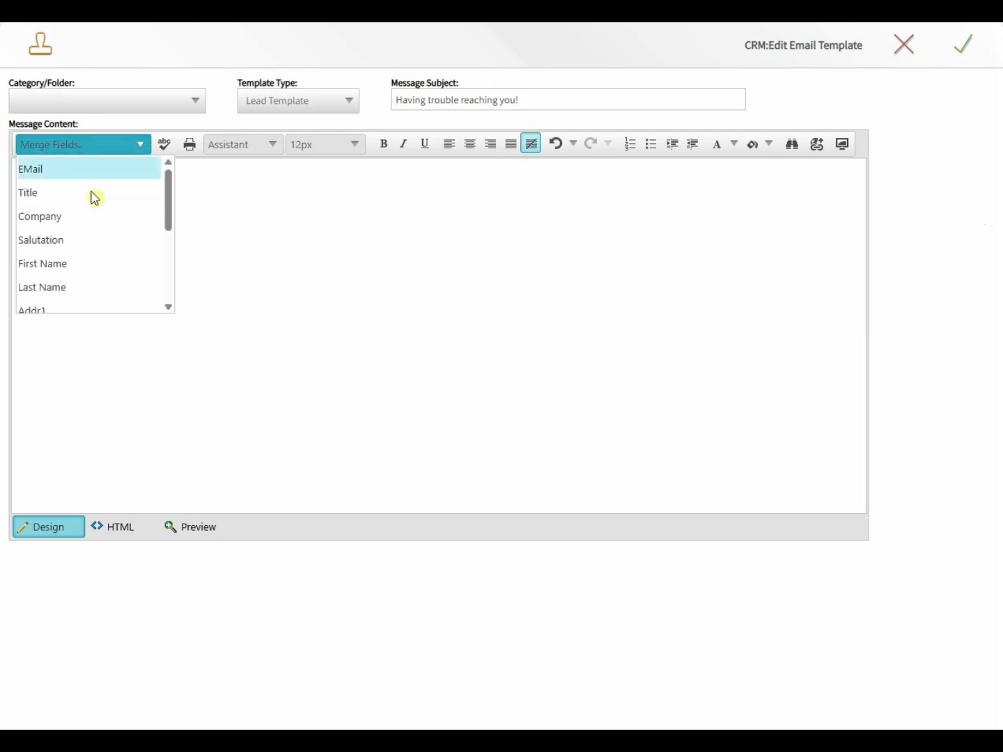
{"action": "left_click", "coordinate": [58, 268]}
{"action": "type", "text": ","}
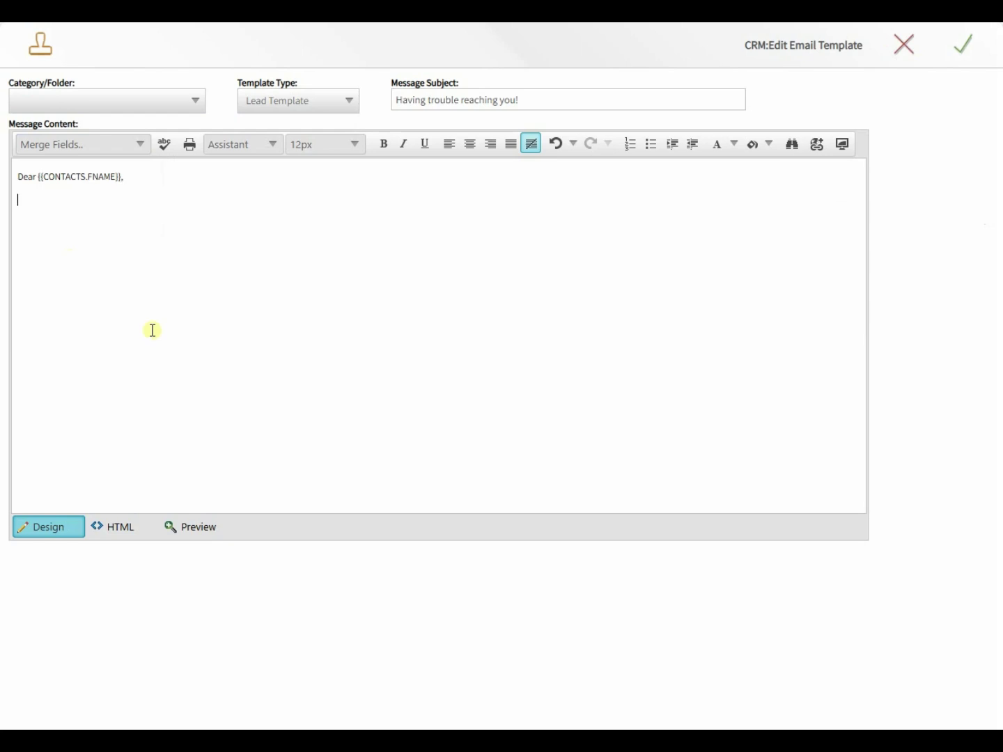
Step: Add the indented sentence "I've made several attempts but have been unsuccessful." below the greeting in the template
{"action": "type", "text": " I've mad"}
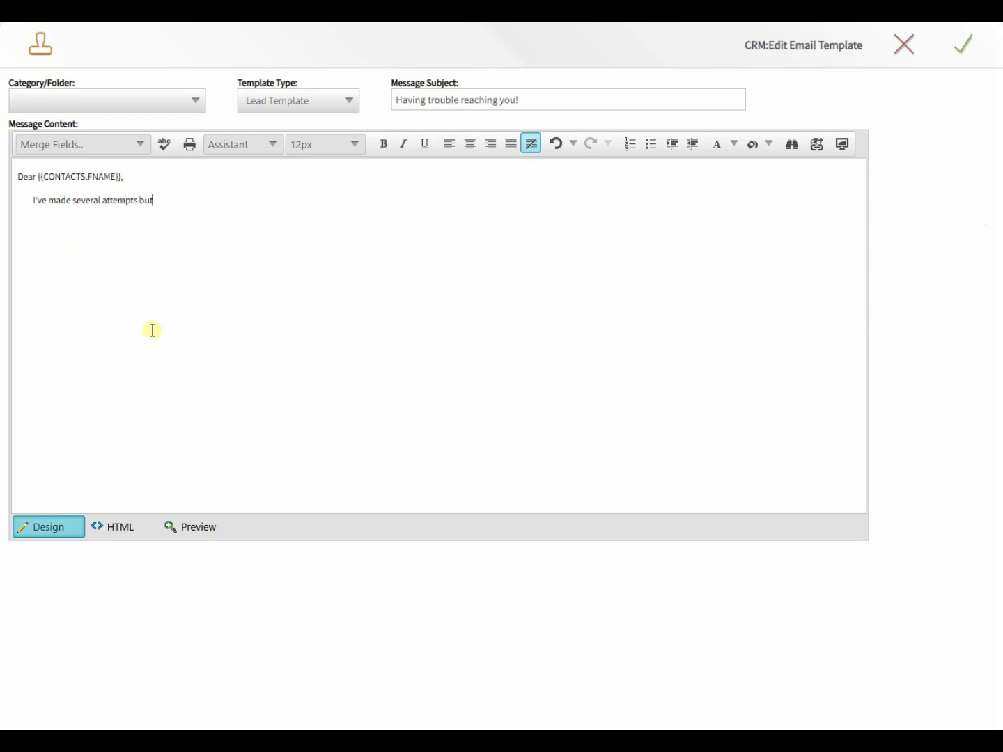
{"action": "type", "text": "e se"}
{"action": "key", "text": "Tab"}
Step: Add "Please let me know if you are still interested in our products and services?" to the message and save the template
{"action": "type", "text": "lease le"}
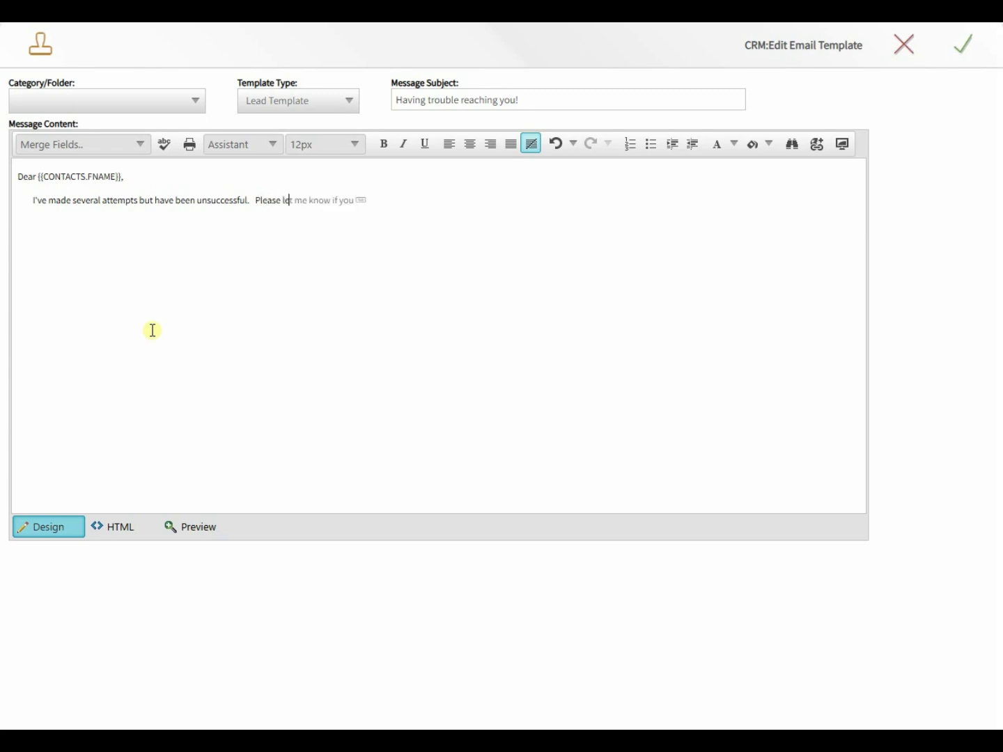
{"action": "type", "text": "t me know if you are still"}
{"action": "key", "text": "Tab"}
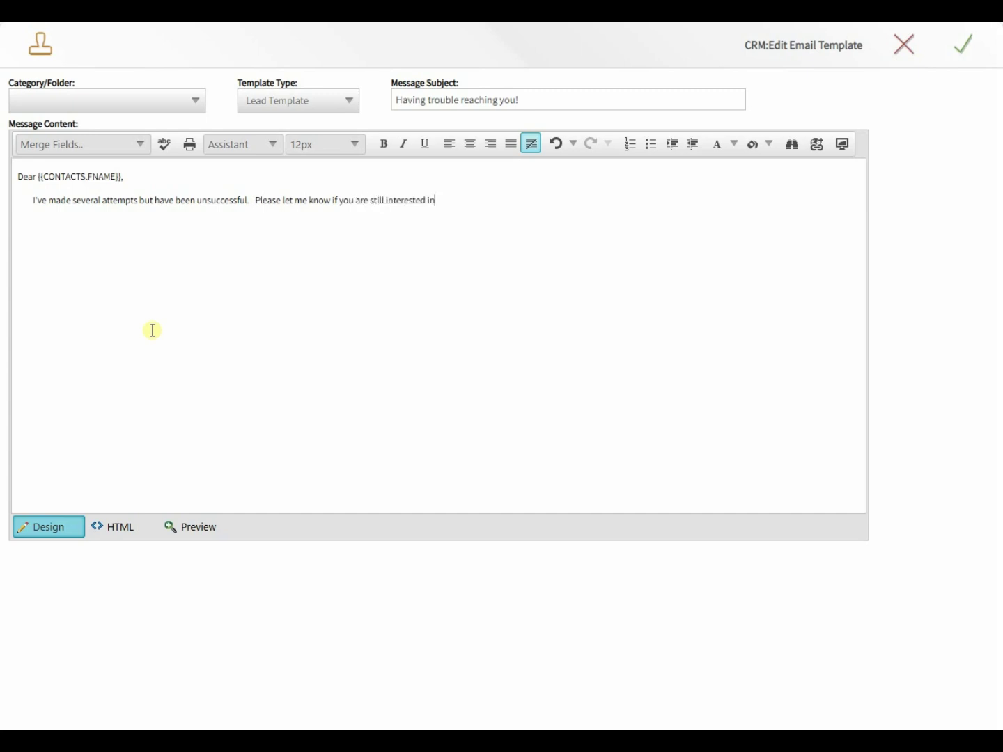
{"action": "type", "text": "our products and serv"}
{"action": "key", "text": "Tab"}
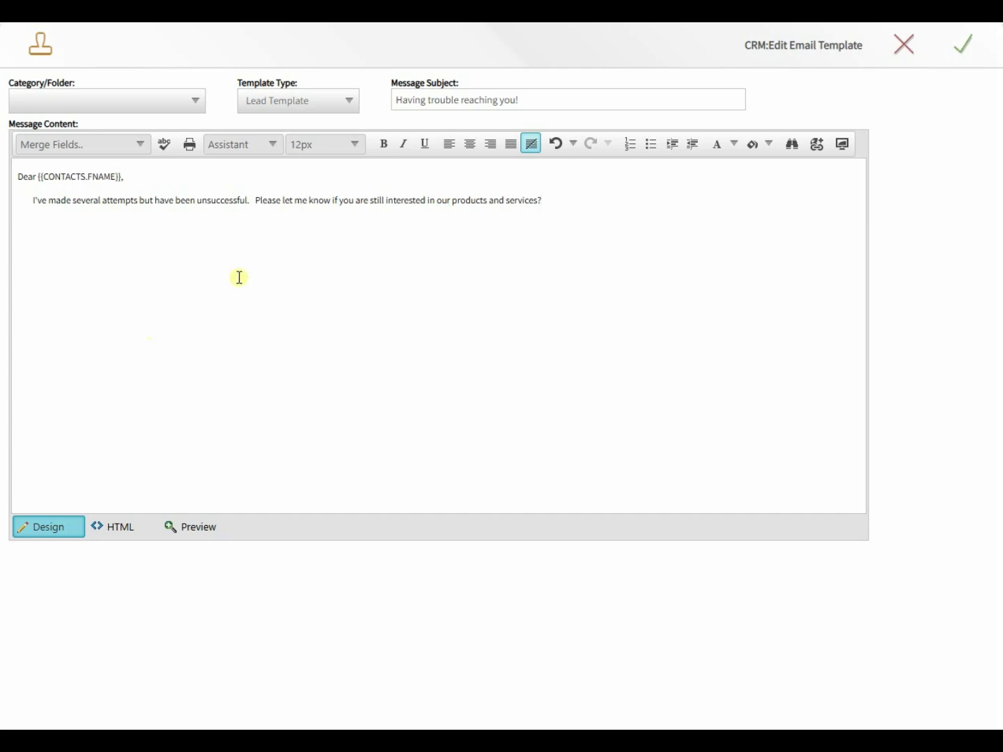
{"action": "left_click", "coordinate": [963, 46]}
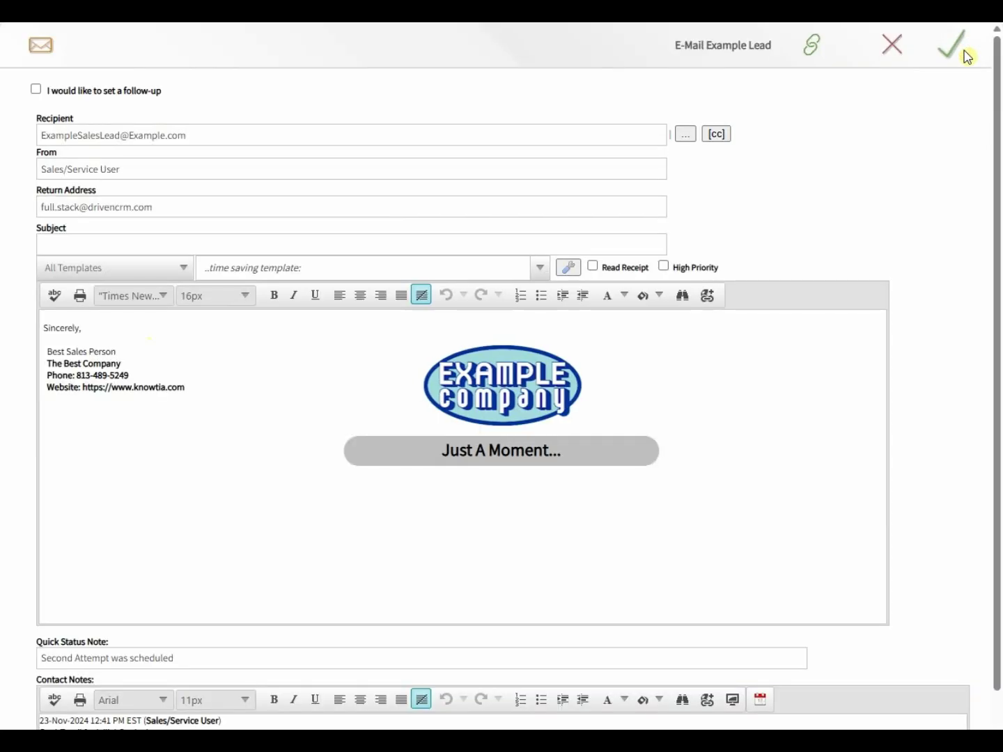
Step: Apply the "Having trouble reaching you!" template to the lead's e-mail and insert a blank line above "Sincerely,"
{"action": "left_click", "coordinate": [290, 269]}
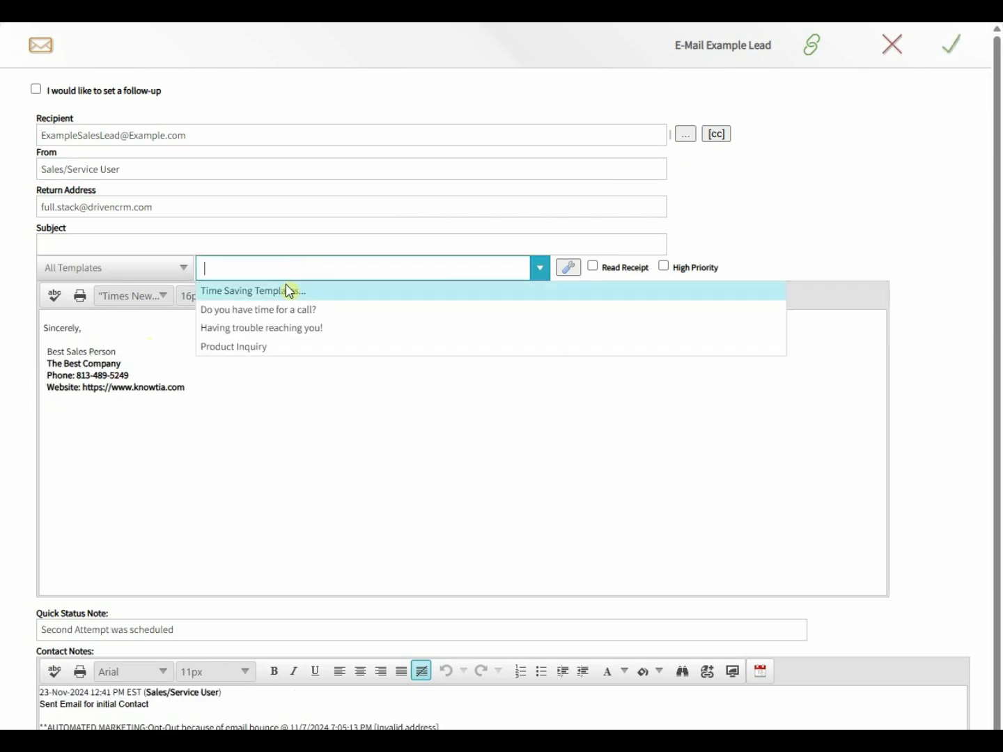
{"action": "left_click", "coordinate": [259, 327]}
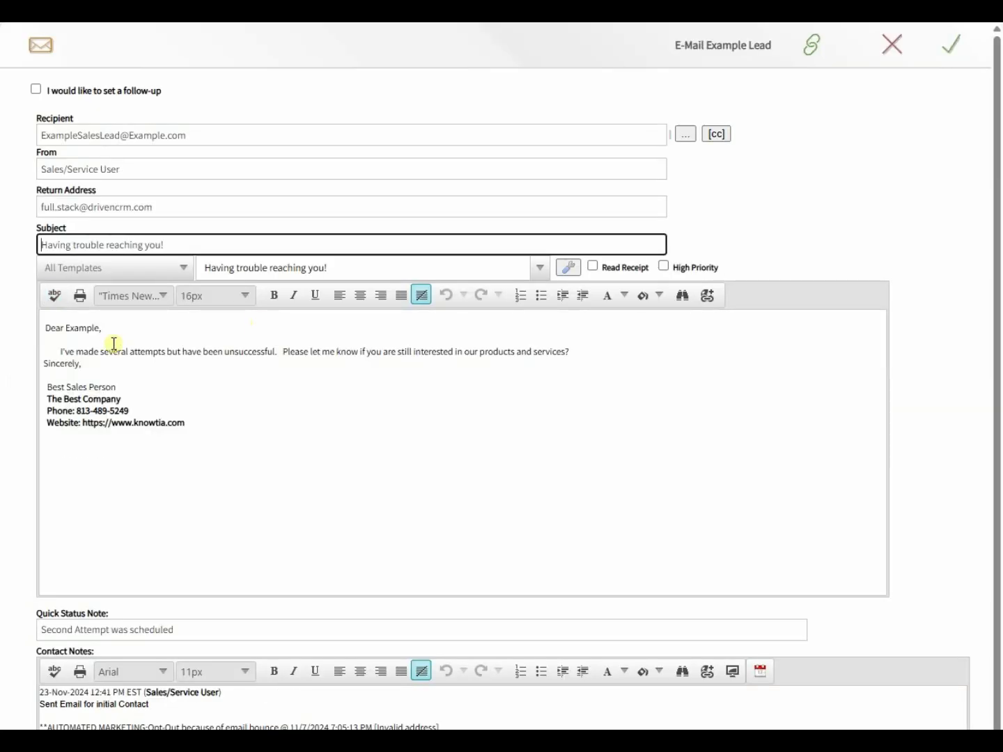
{"action": "left_click", "coordinate": [64, 364]}
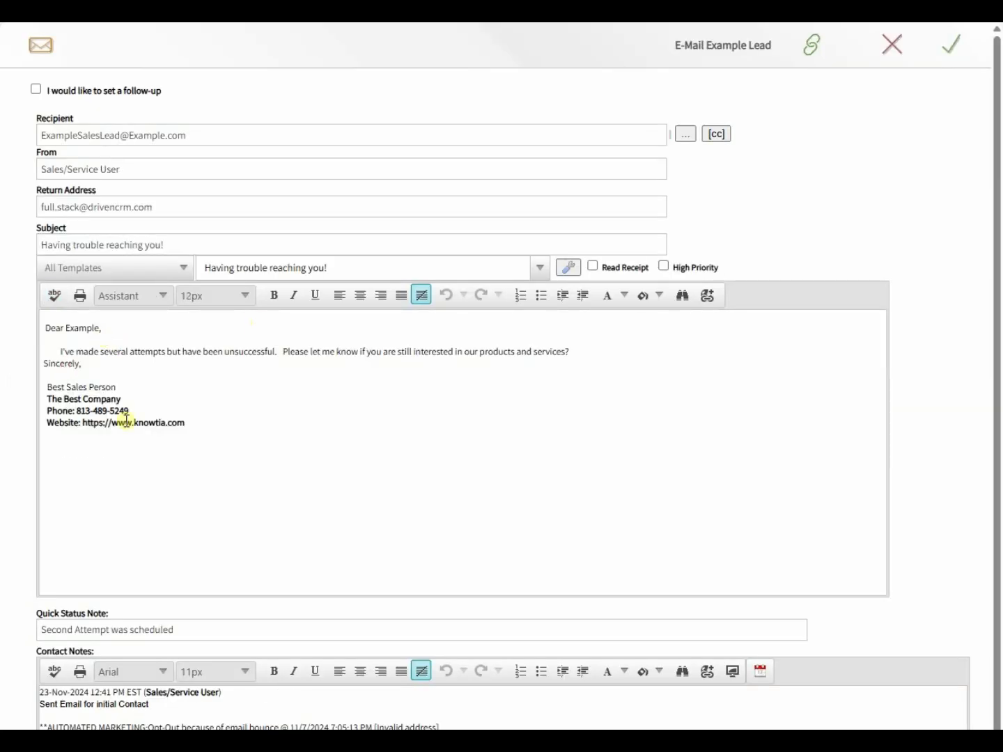
{"action": "key", "text": "Home"}
{"action": "key", "text": "Return"}
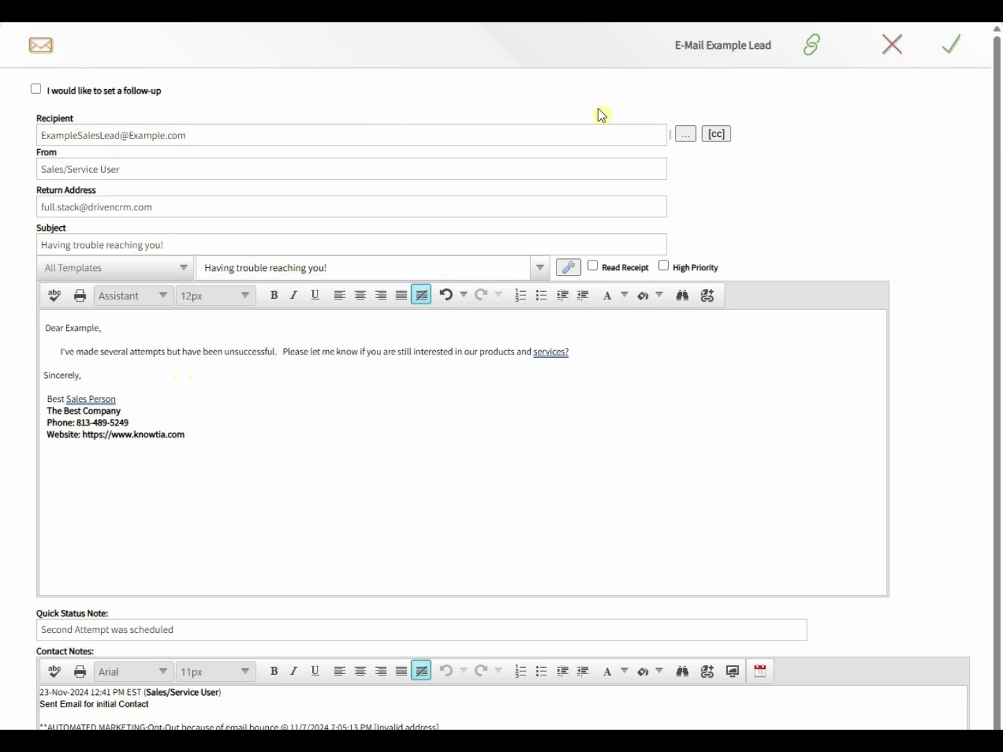
Step: Show the e-mail's attachment slots and add a Call Back follow-up described as "Check for email correspondence"
{"action": "left_click", "coordinate": [805, 48]}
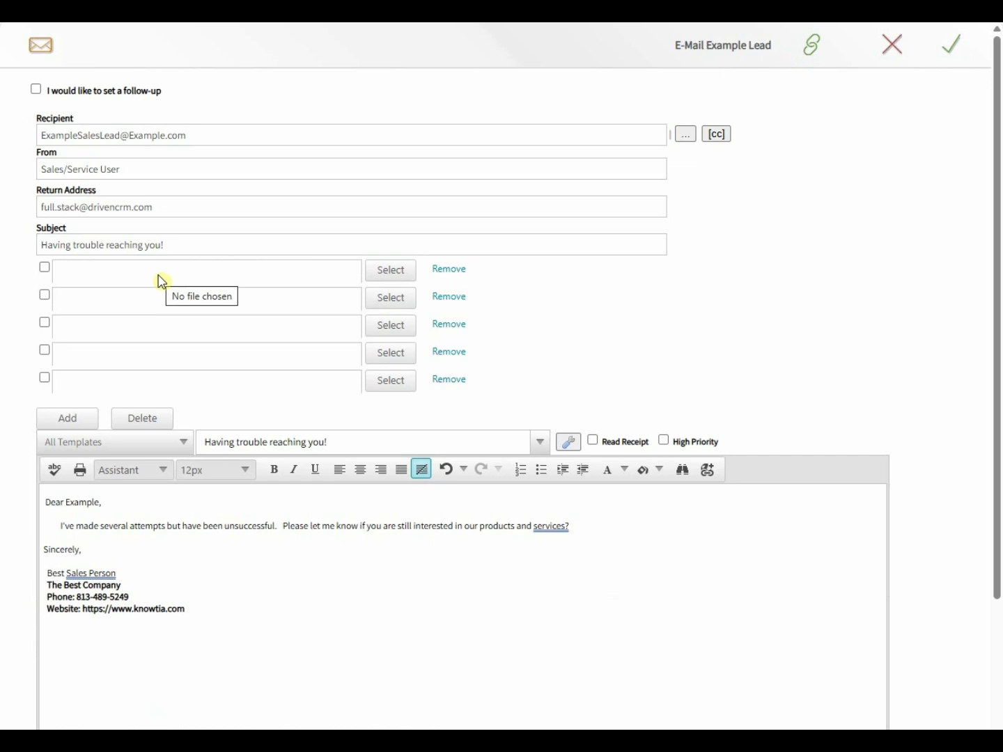
{"action": "left_click", "coordinate": [35, 90]}
{"action": "left_click", "coordinate": [59, 132]}
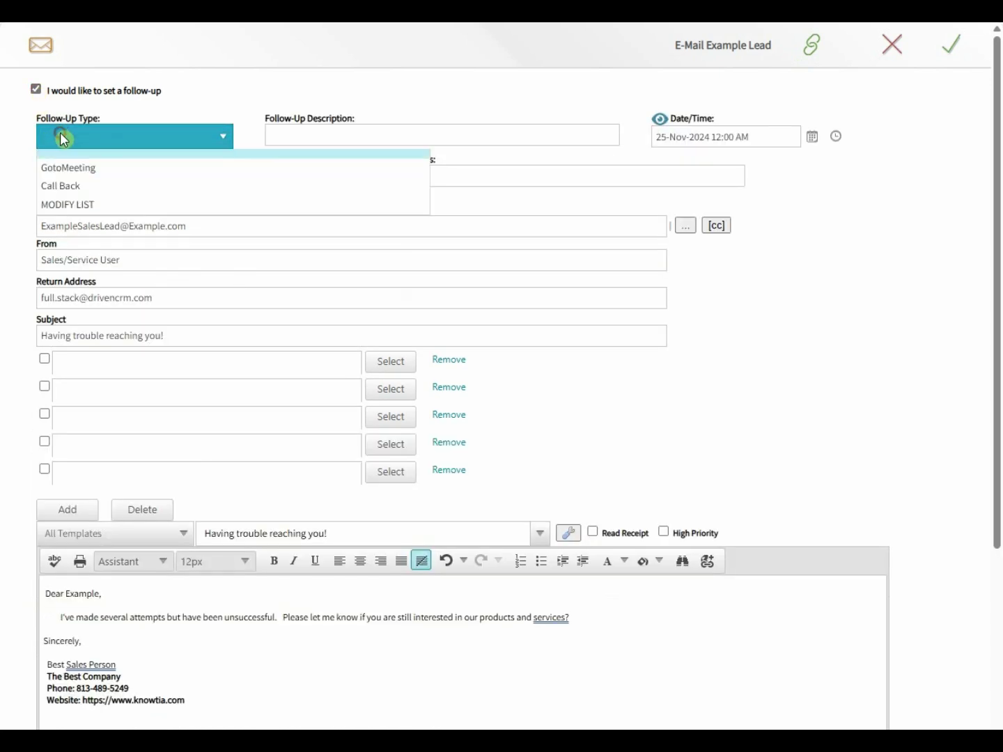
{"action": "left_click", "coordinate": [59, 190]}
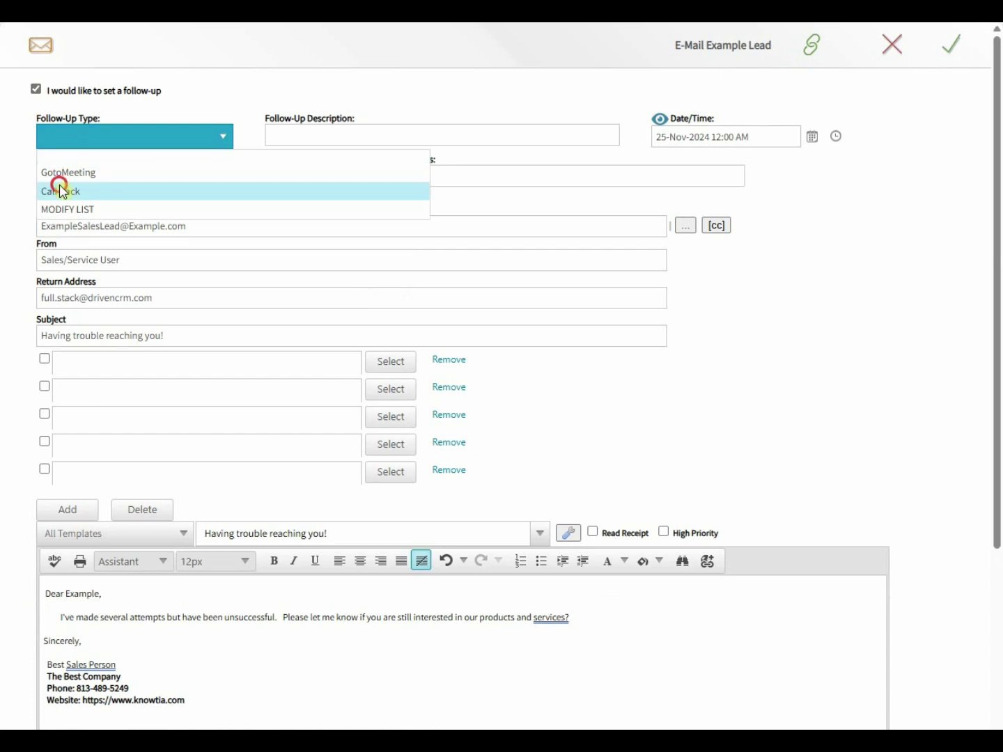
{"action": "left_click", "coordinate": [275, 129]}
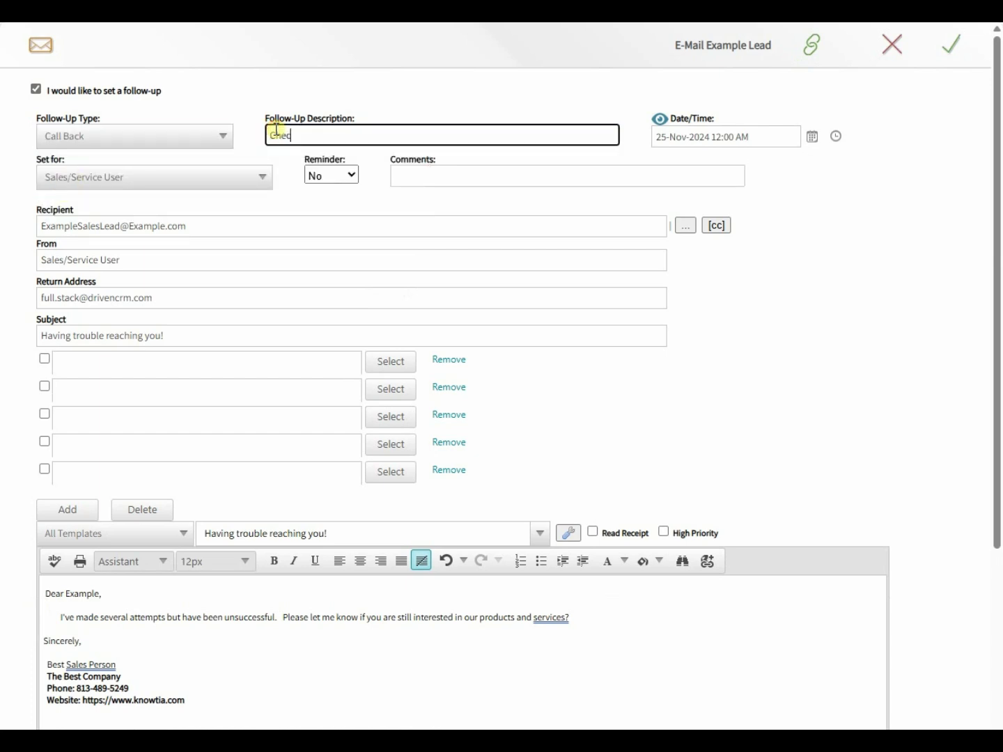
{"action": "type", "text": "Check for email correspondence"}
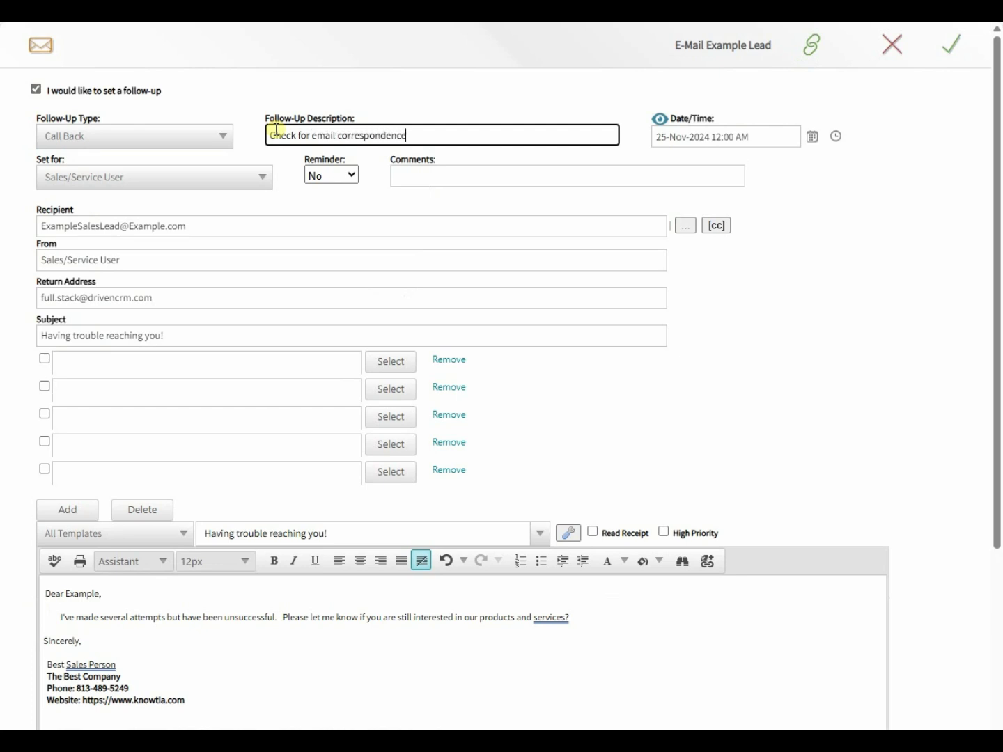
Step: Set the follow-up date to 04-Dec-2024 and send the e-mail to the lead
{"action": "key", "text": "Tab"}
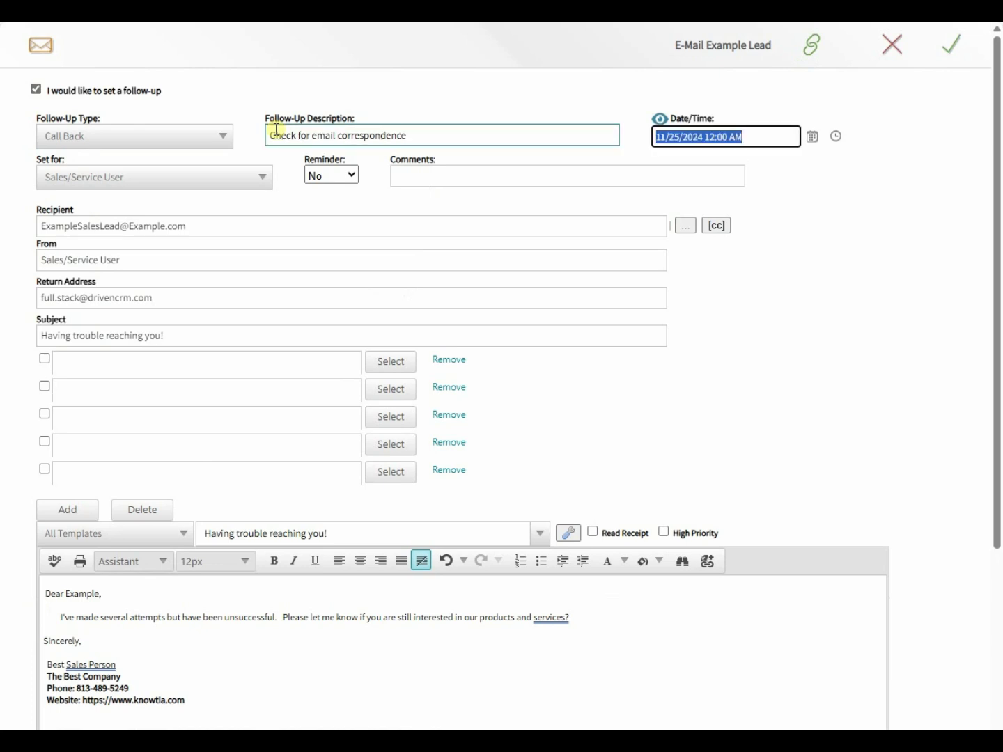
{"action": "left_click", "coordinate": [819, 144]}
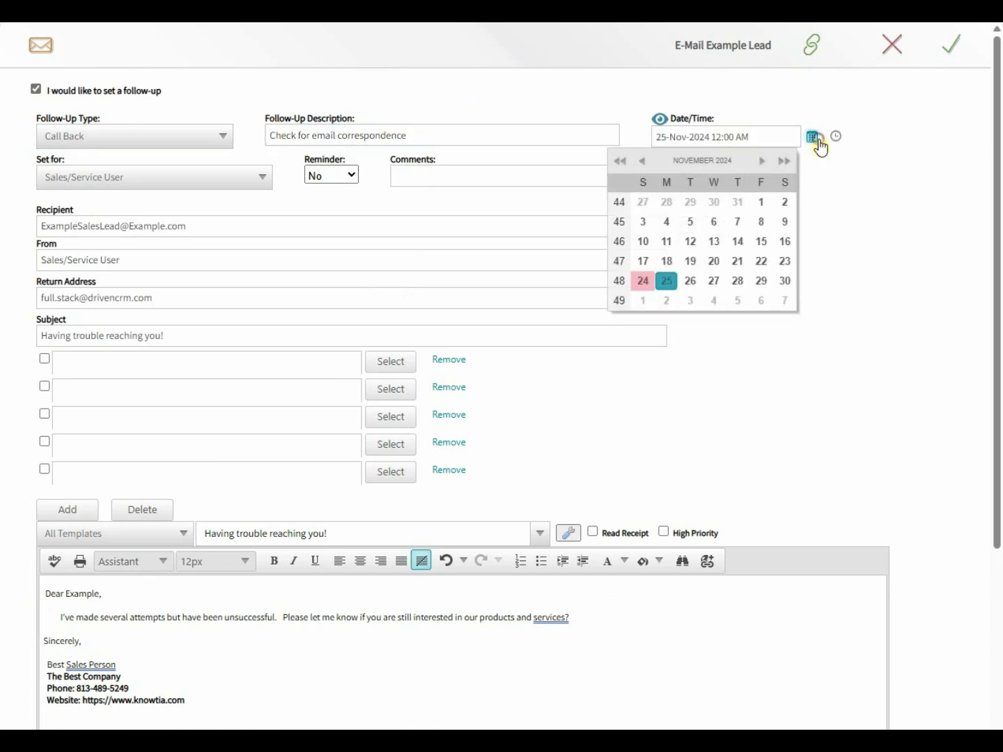
{"action": "left_click", "coordinate": [716, 301]}
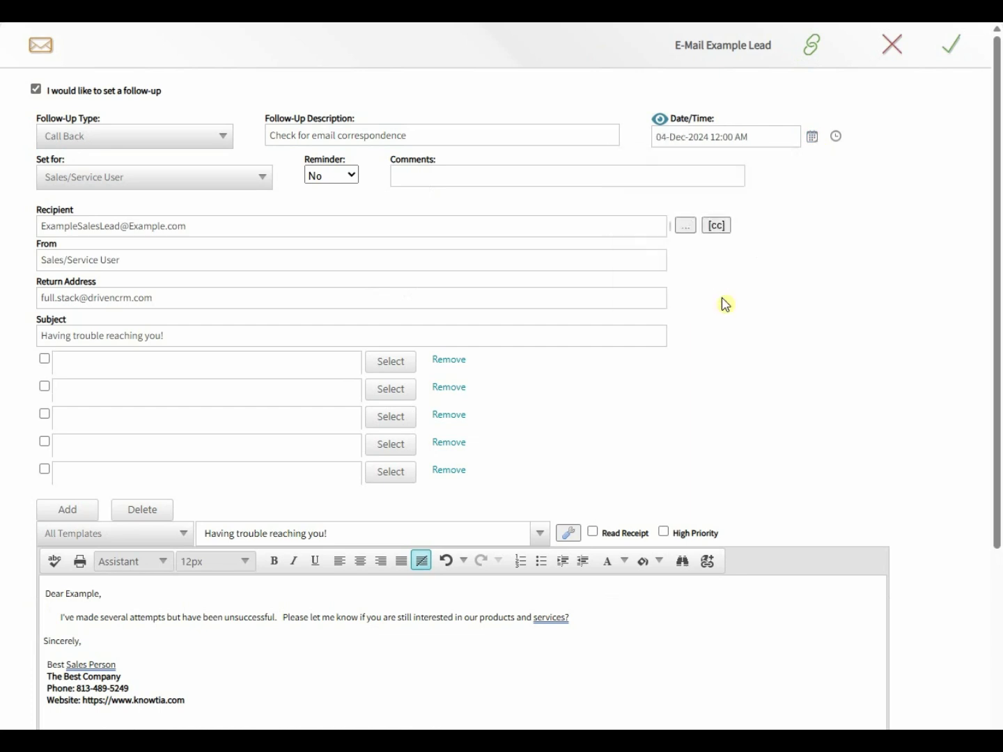
{"action": "left_click", "coordinate": [951, 47]}
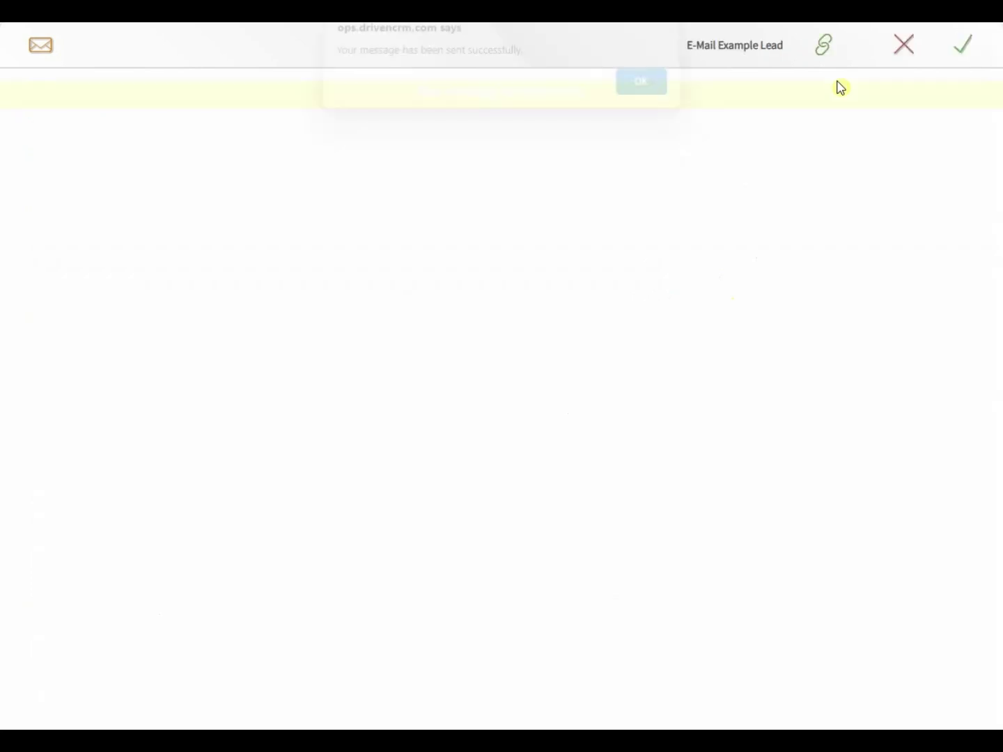
{"action": "left_click", "coordinate": [647, 103]}
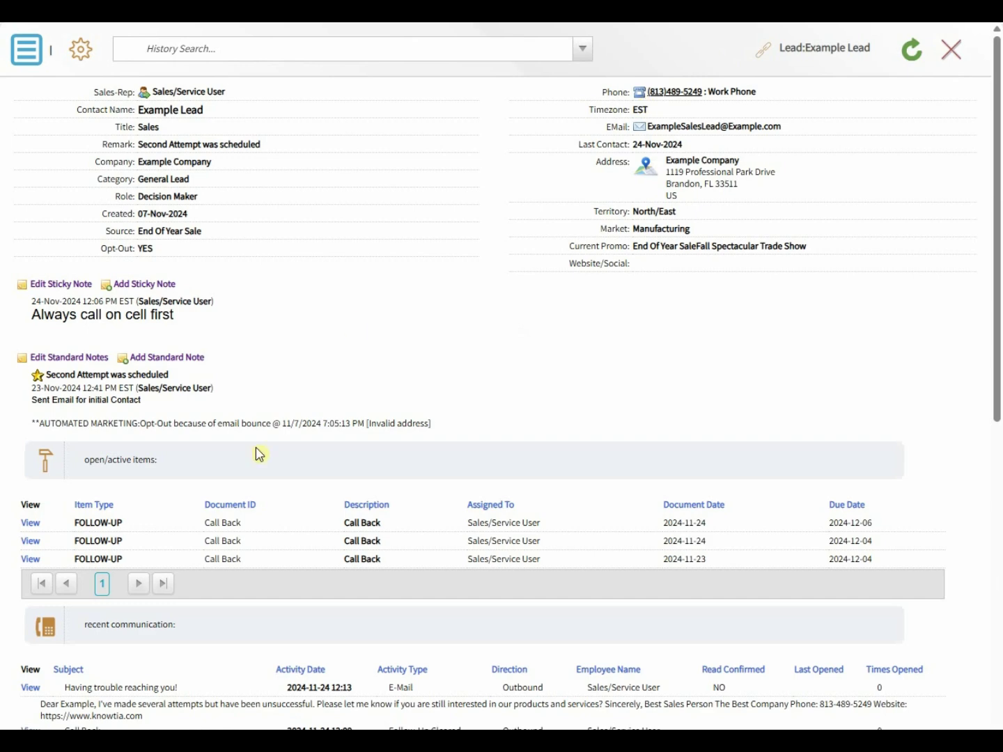
Step: Start recording an event for the lead with the subject "On-Site Meeting" and list the available event types
{"action": "left_click", "coordinate": [28, 55]}
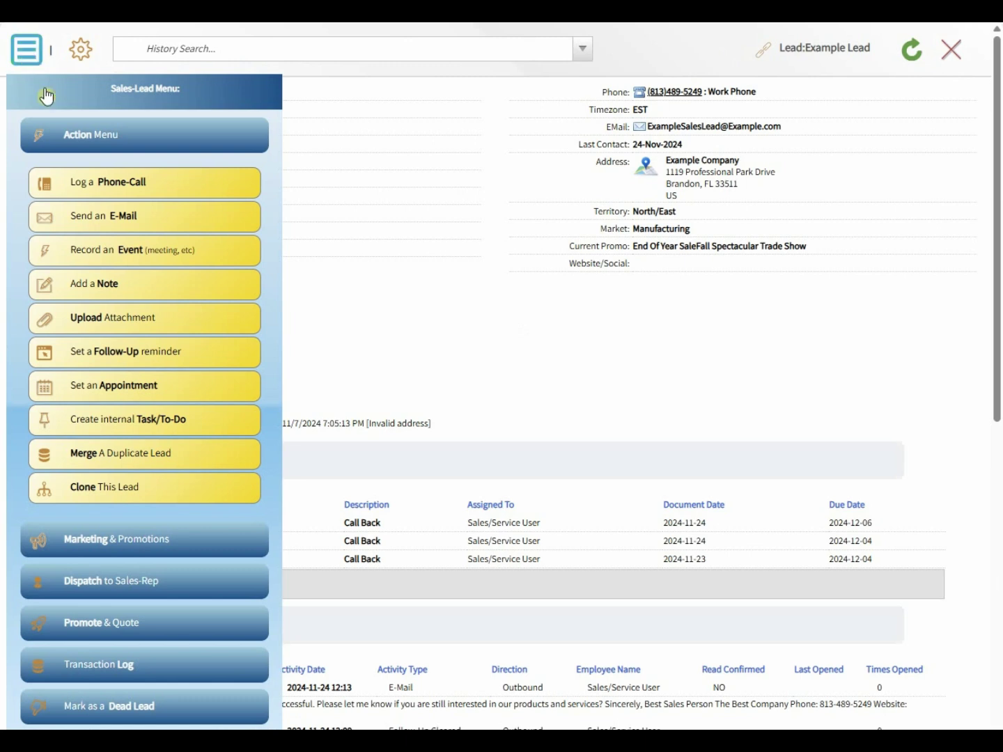
{"action": "left_click", "coordinate": [116, 255]}
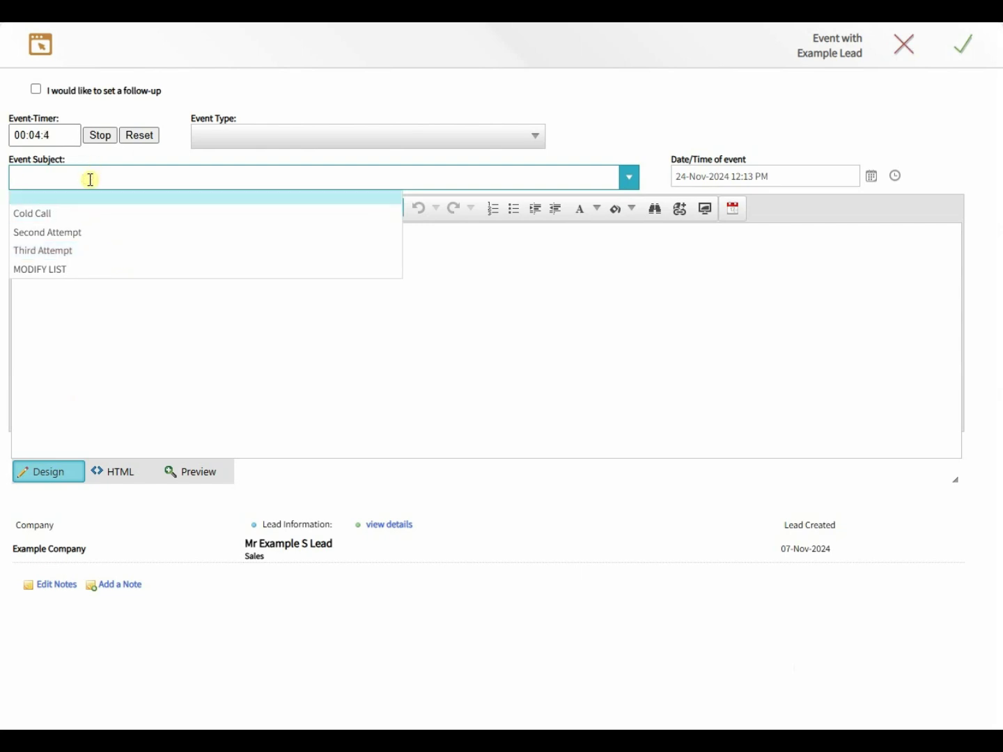
{"action": "type", "text": "On-Site Meeting"}
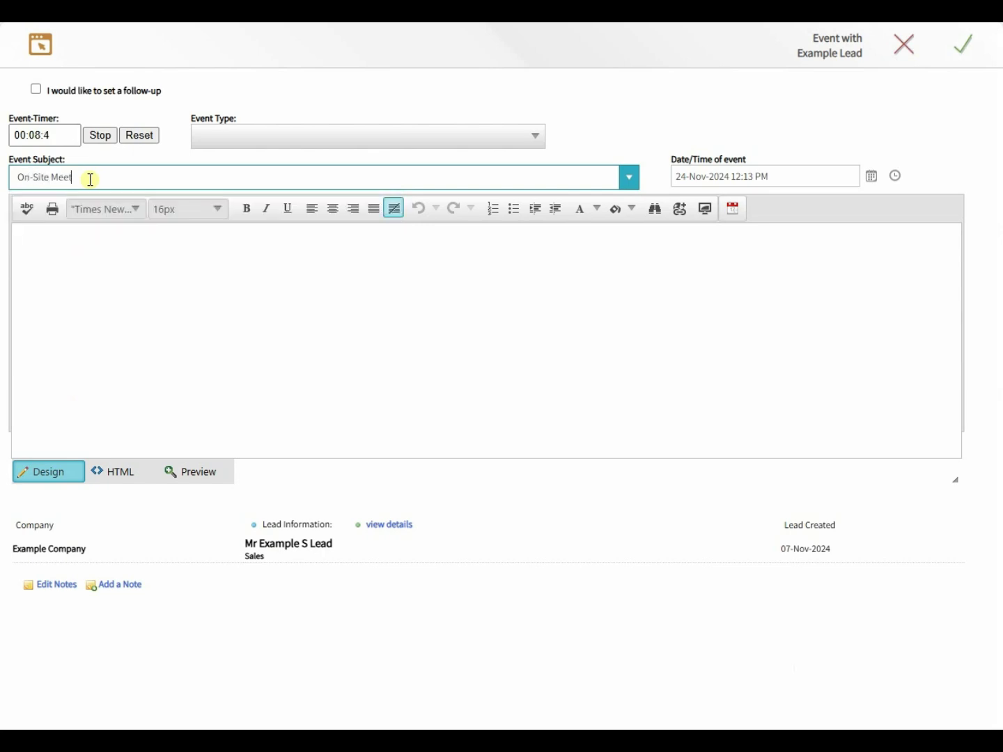
{"action": "left_click", "coordinate": [225, 132]}
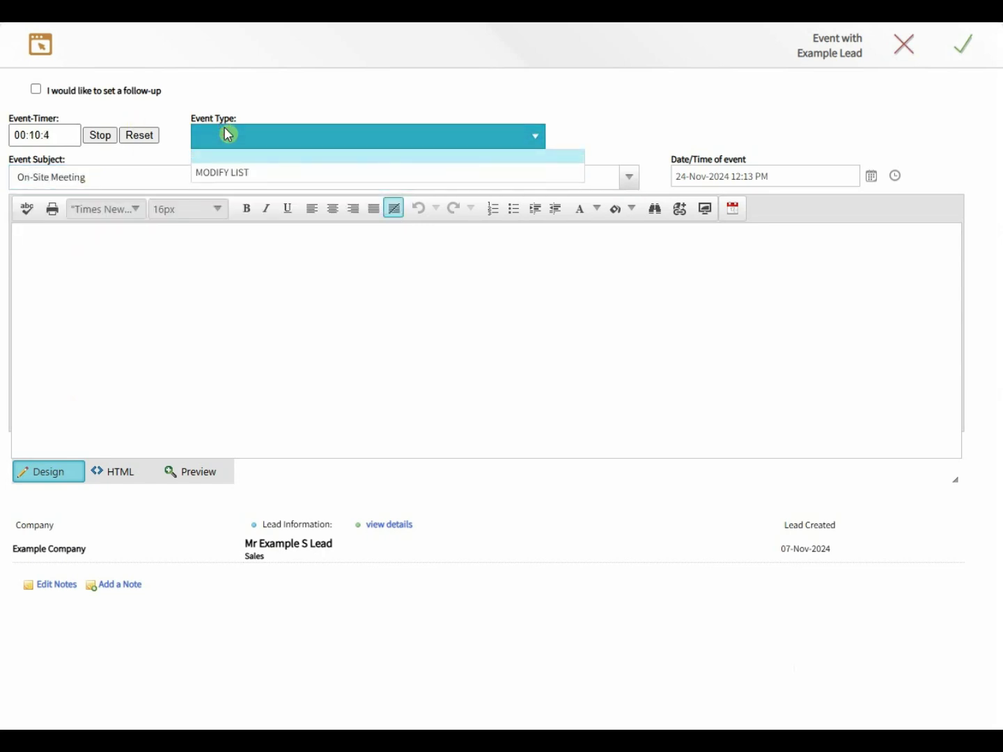
Step: Add a new event type with the description Sales to the event type list and save the list
{"action": "left_click", "coordinate": [222, 166]}
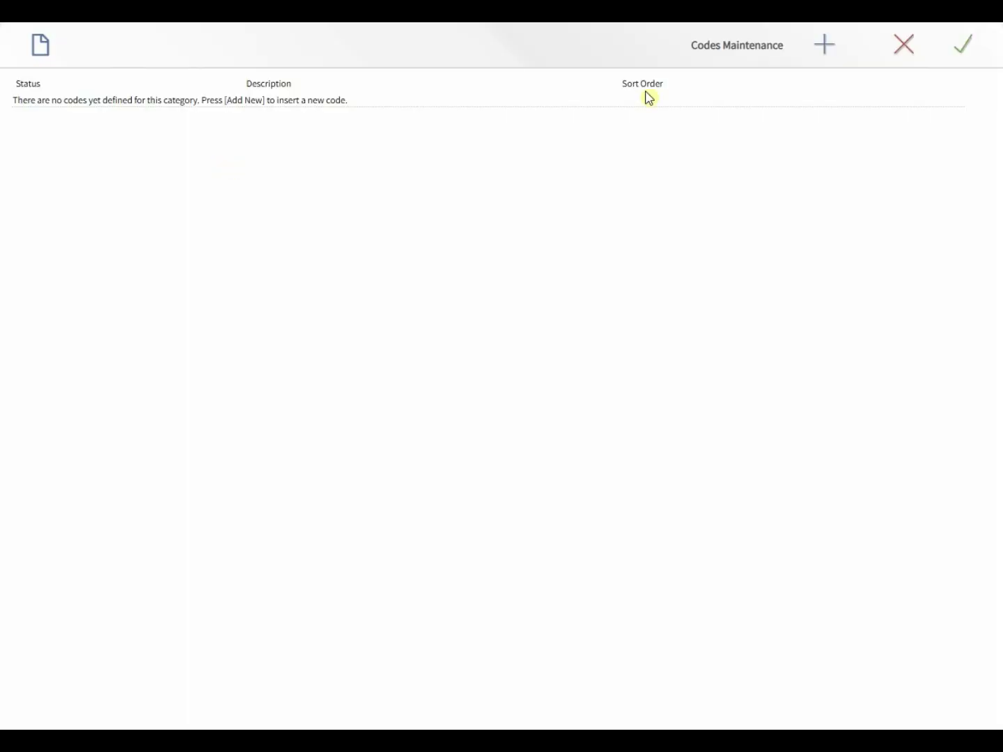
{"action": "left_click", "coordinate": [823, 51]}
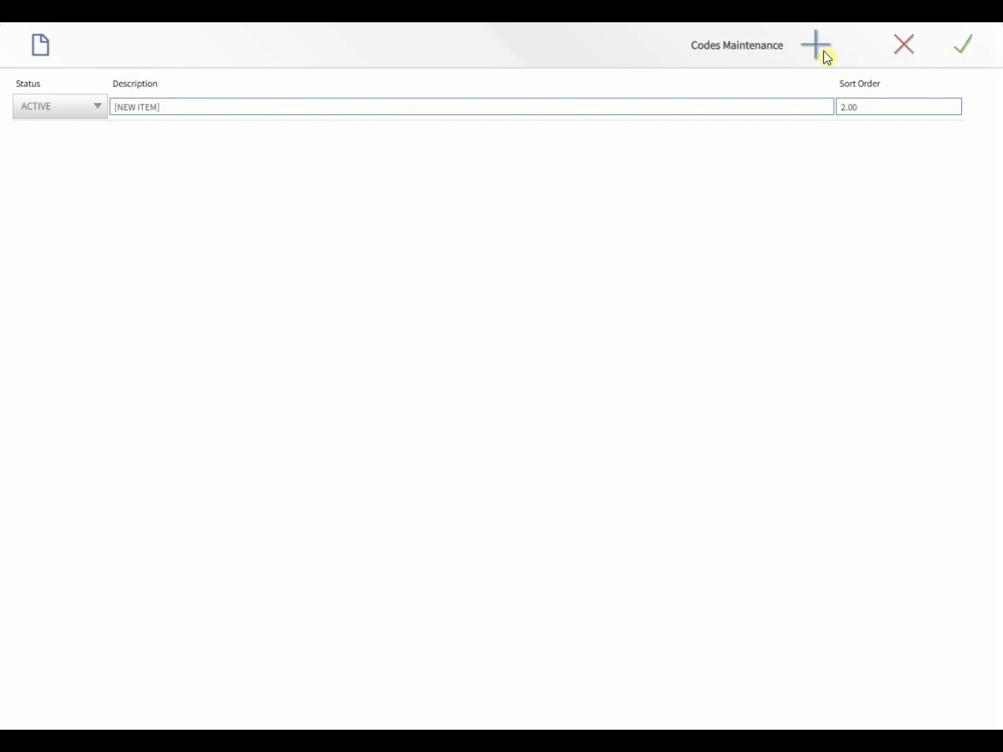
{"action": "left_click", "coordinate": [193, 99]}
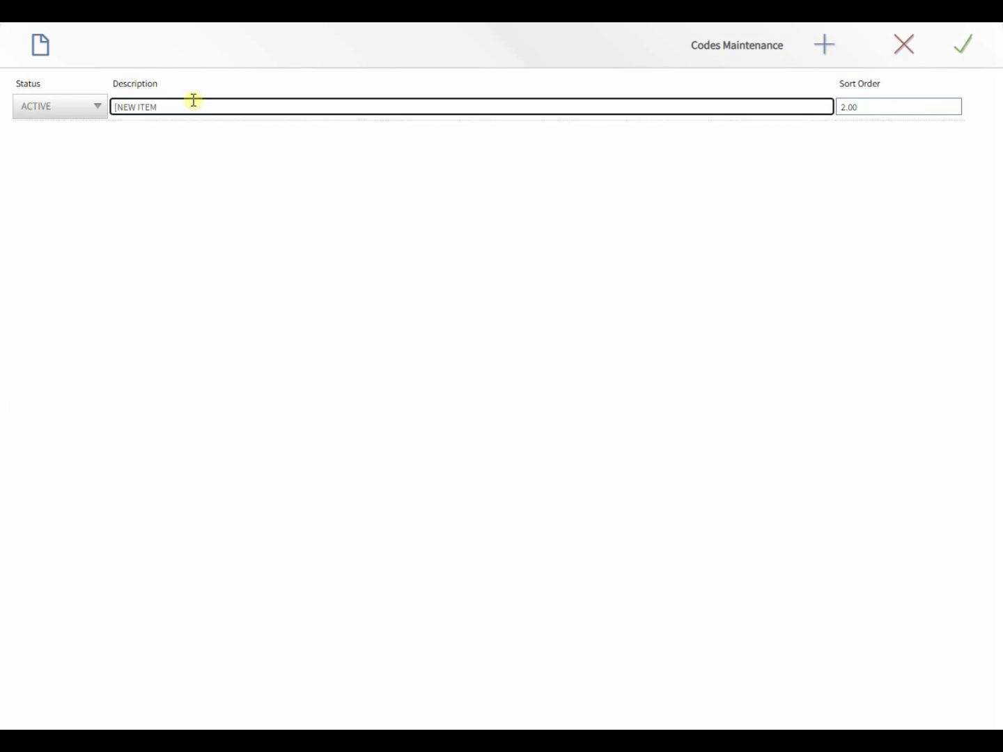
{"action": "key", "text": "BackSpace"}
{"action": "key", "text": "BackSpace"}
{"action": "key", "text": "BackSpace"}
{"action": "key", "text": "BackSpace"}
{"action": "key", "text": "BackSpace"}
{"action": "key", "text": "BackSpace"}
{"action": "key", "text": "BackSpace"}
{"action": "key", "text": "BackSpace"}
{"action": "key", "text": "BackSpace"}
{"action": "key", "text": "BackSpace"}
{"action": "left_click", "coordinate": [956, 50]}
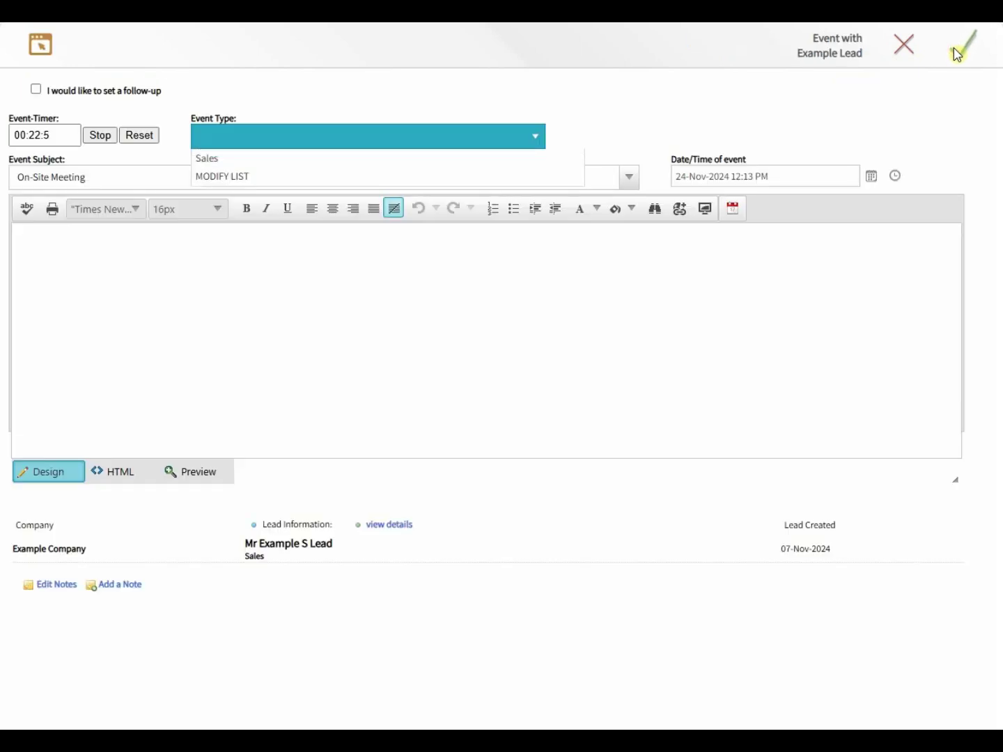
Step: Set the event type to Sales, enter "Stopped by for a meeting" as the event text, and save the event
{"action": "left_click", "coordinate": [244, 161]}
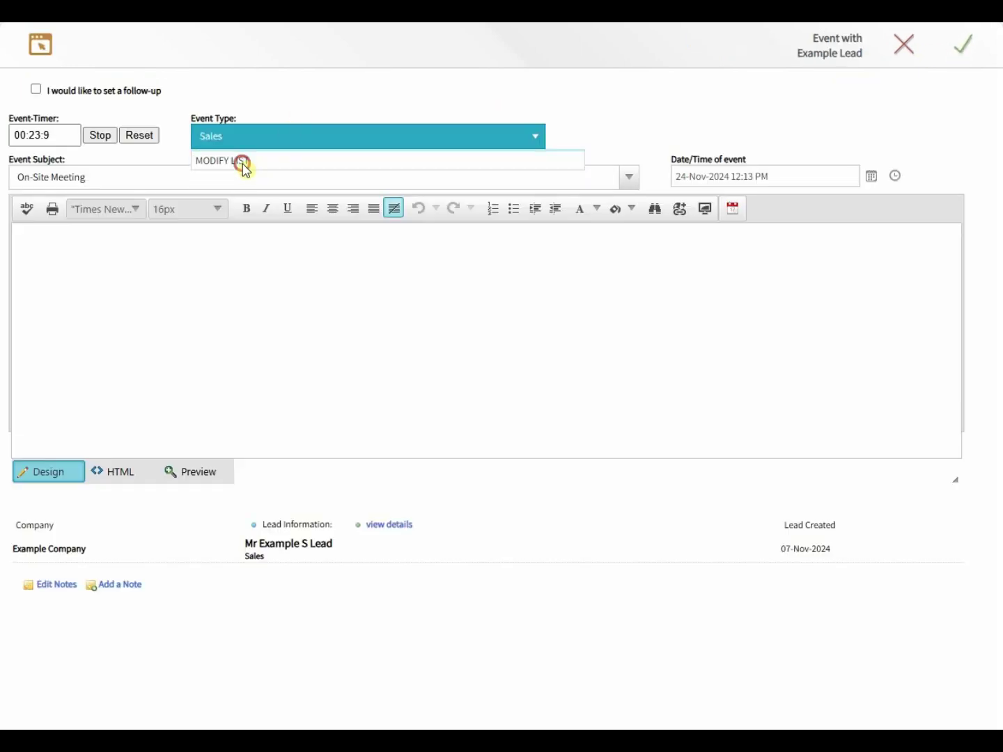
{"action": "left_click", "coordinate": [173, 262]}
{"action": "type", "text": "H"}
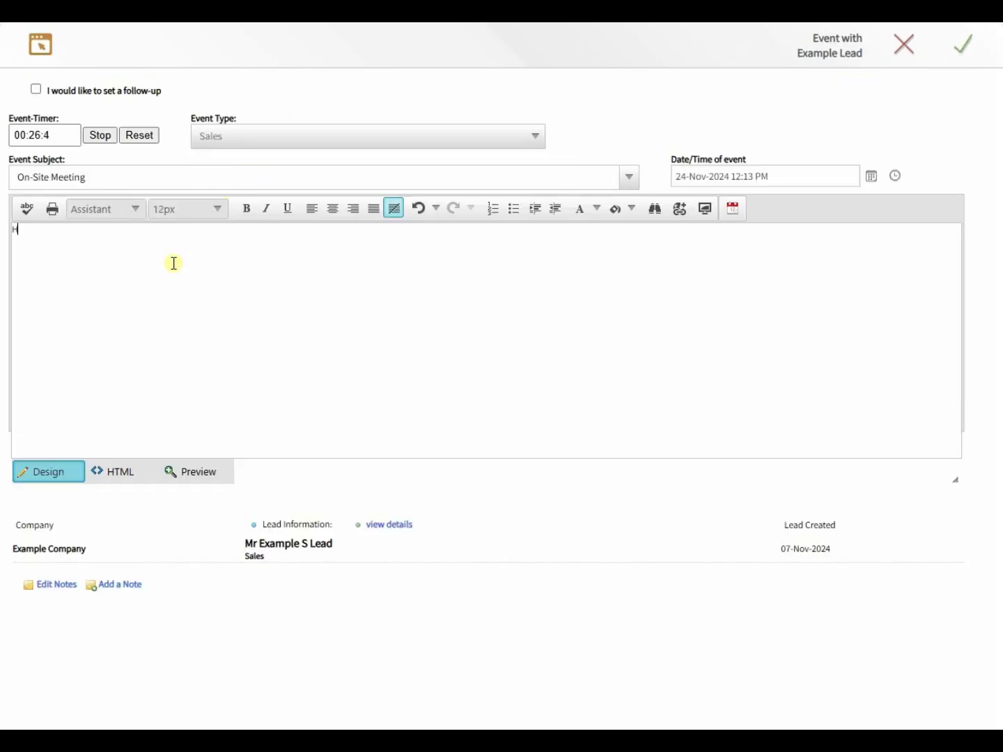
{"action": "type", "text": "Stopped by for a meeting"}
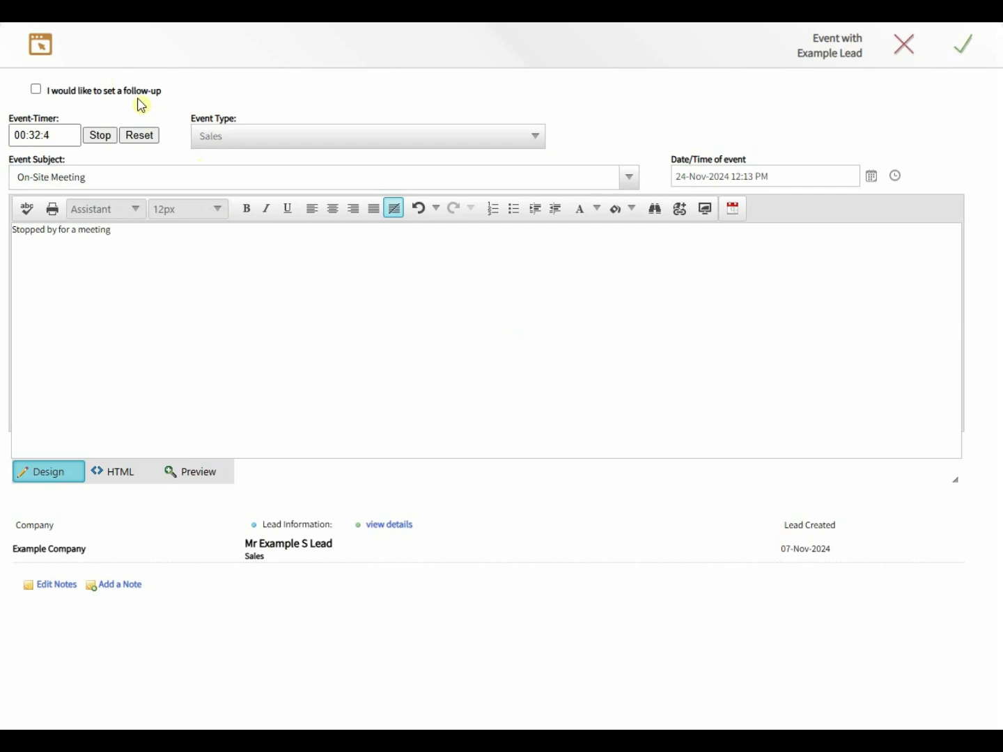
{"action": "left_click", "coordinate": [970, 47]}
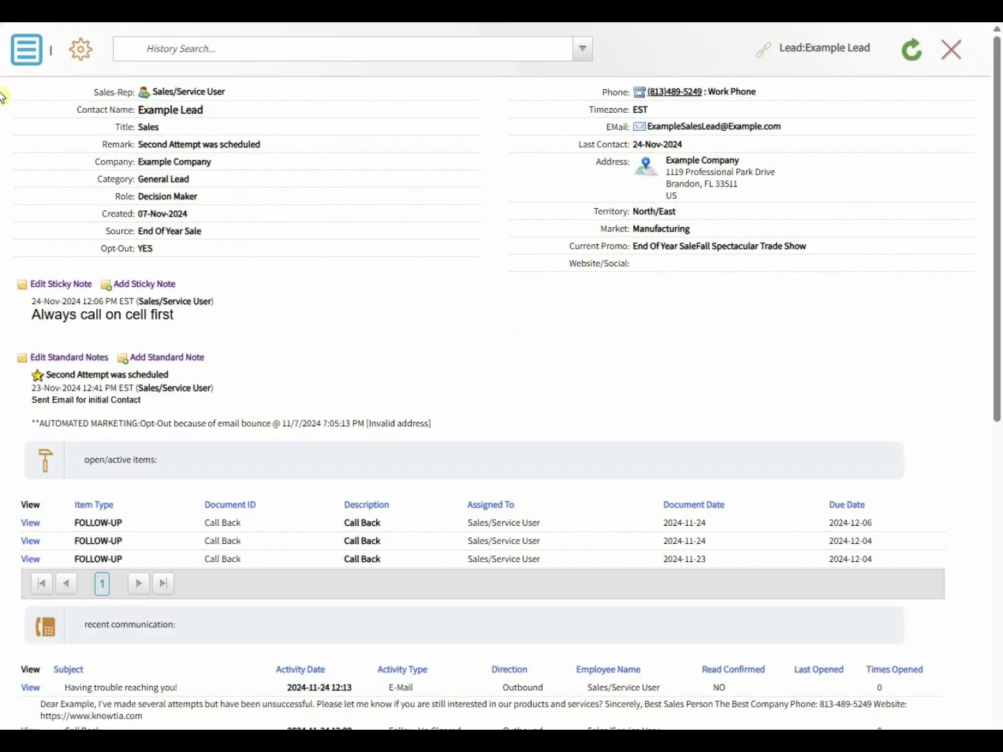
Step: Add a note to the lead reading "Waiting on response from 3rd attempt email..." and save it
{"action": "left_click", "coordinate": [26, 53]}
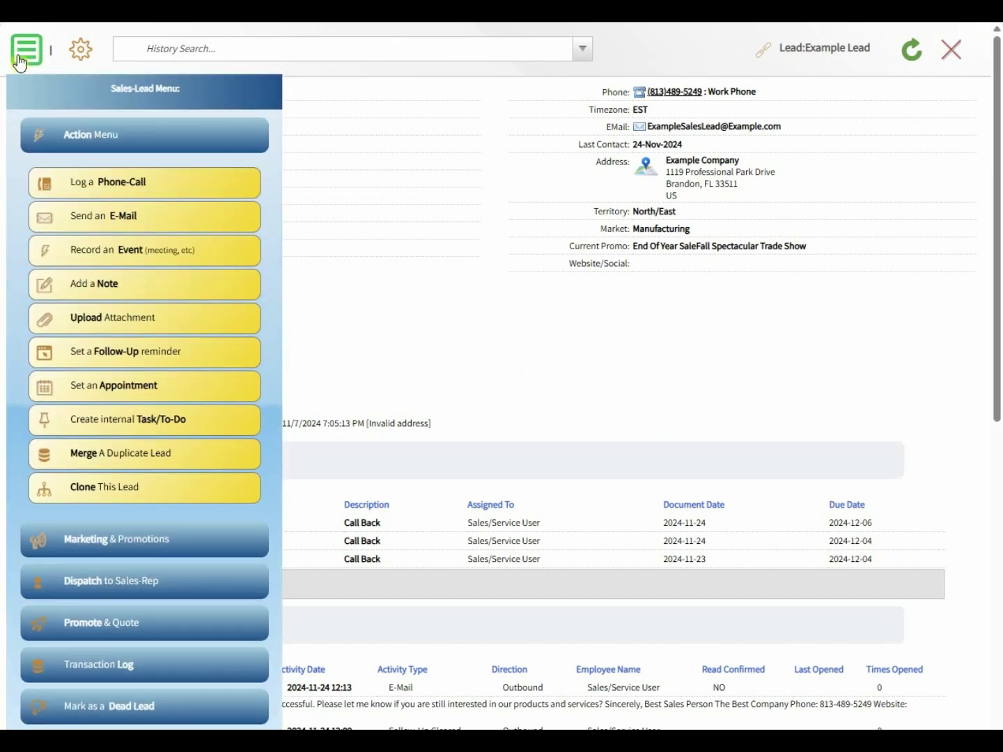
{"action": "left_click", "coordinate": [88, 292]}
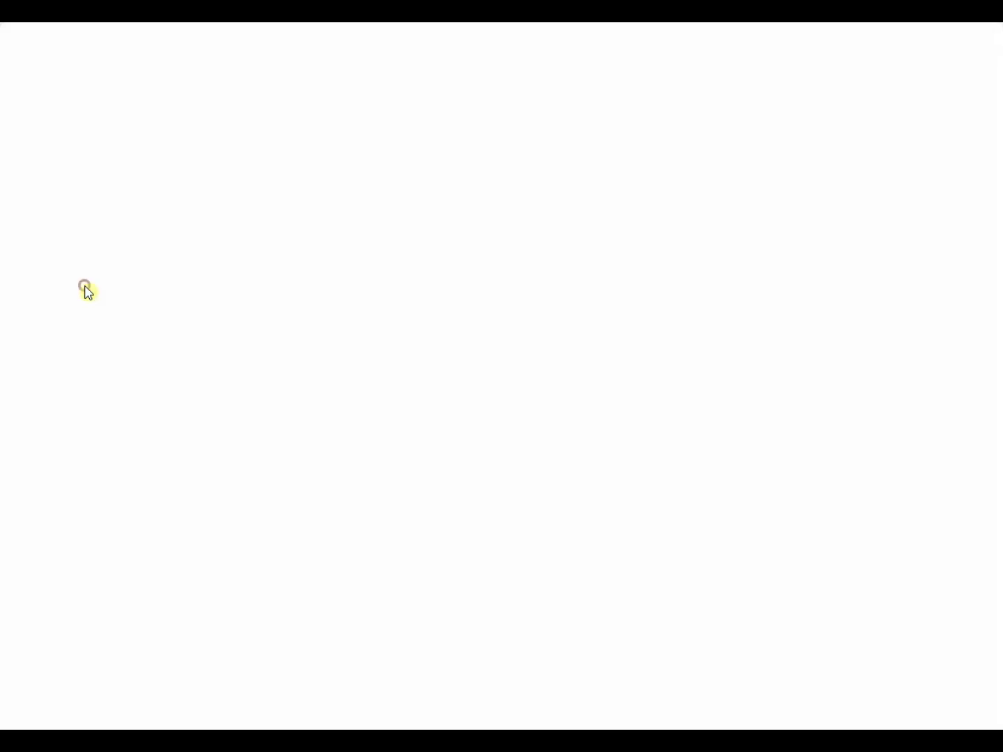
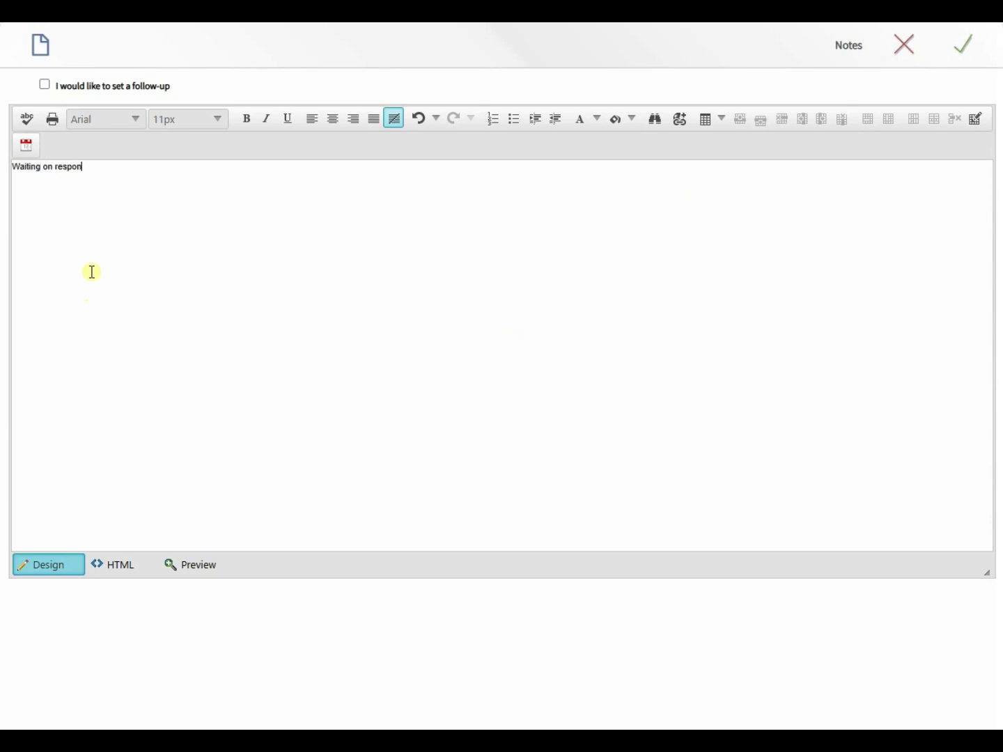
{"action": "type", "text": "Waiting on response from 3rd attempt email.."}
{"action": "left_click", "coordinate": [959, 50]}
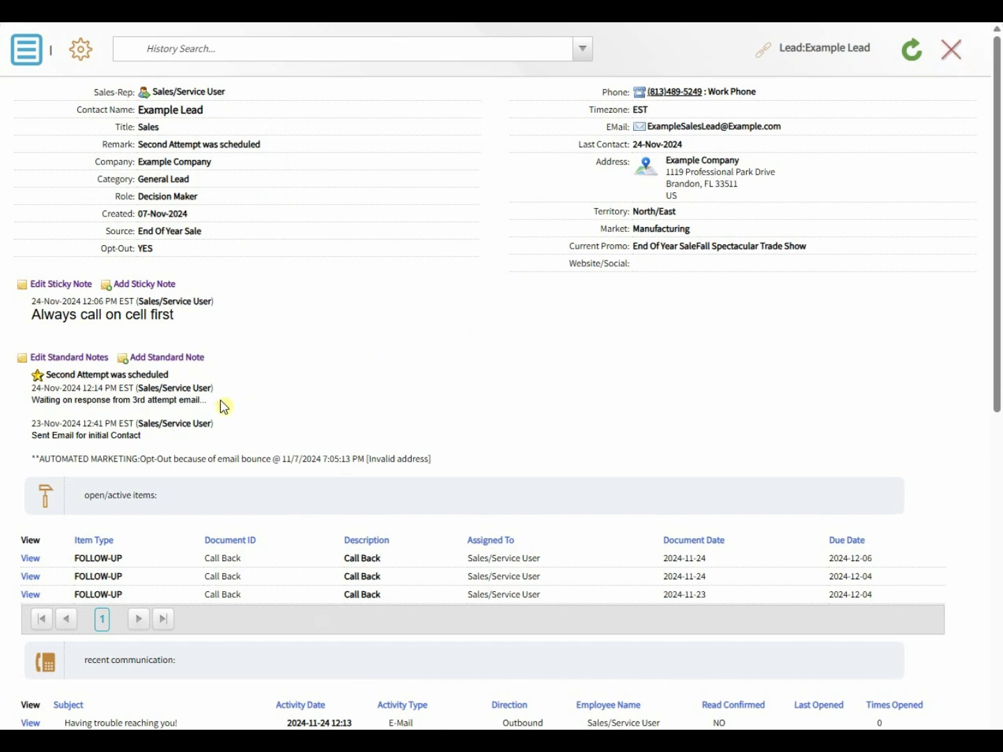
{"action": "left_click_drag", "start_coordinate": [220, 400], "coordinate": [47, 402]}
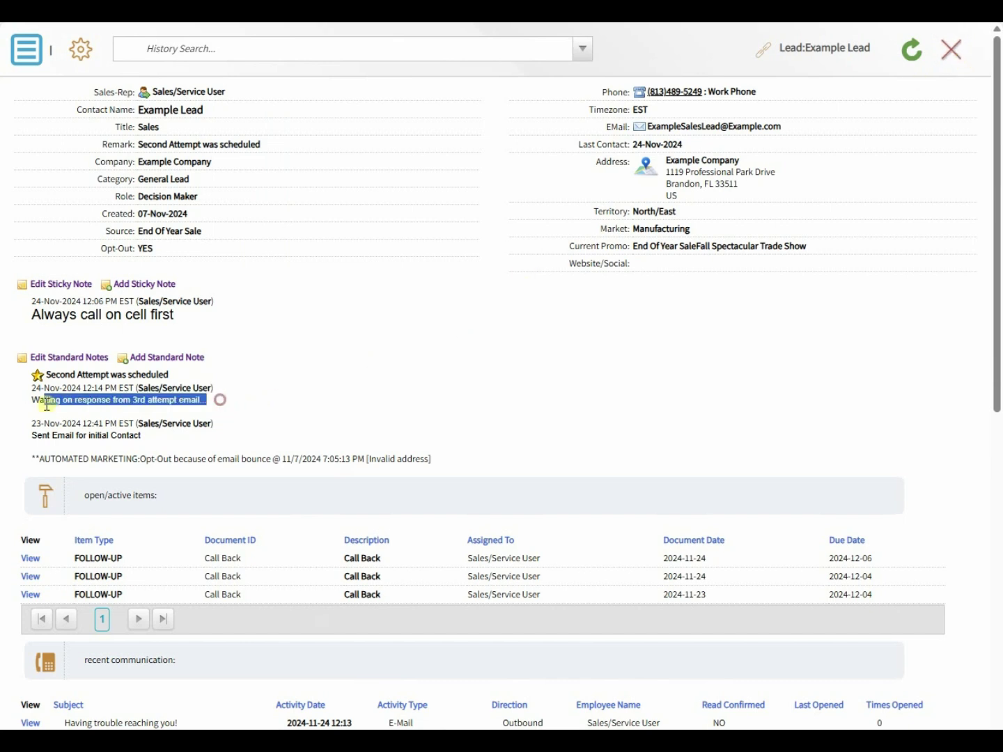
{"action": "left_click", "coordinate": [96, 411]}
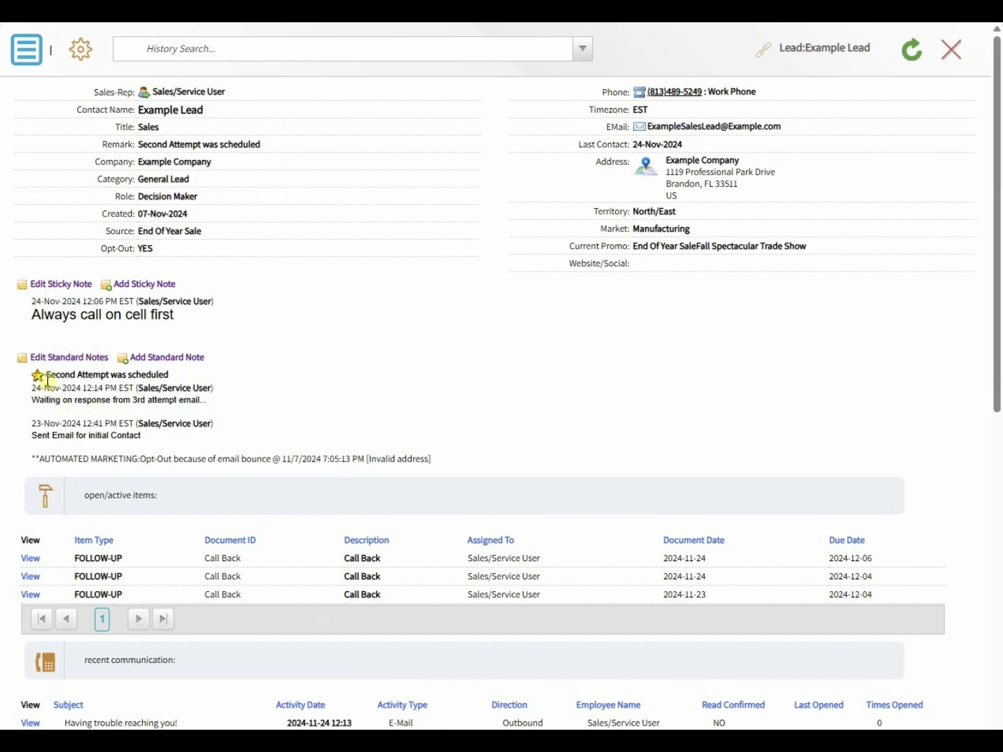
{"action": "double_click", "coordinate": [57, 374]}
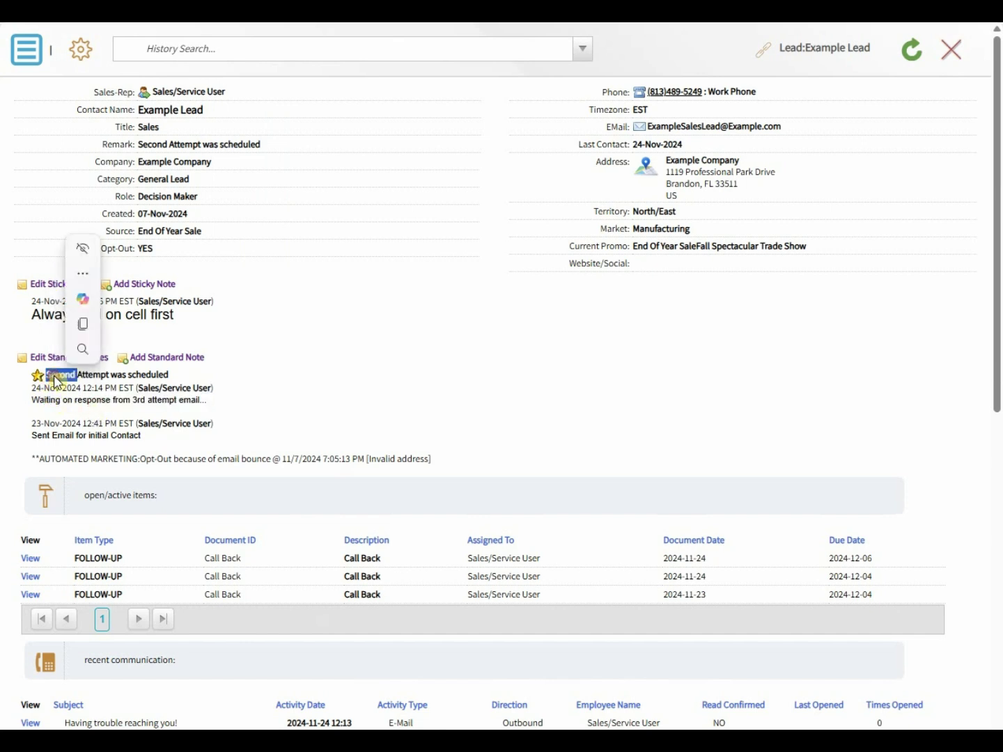
{"action": "left_click", "coordinate": [14, 390]}
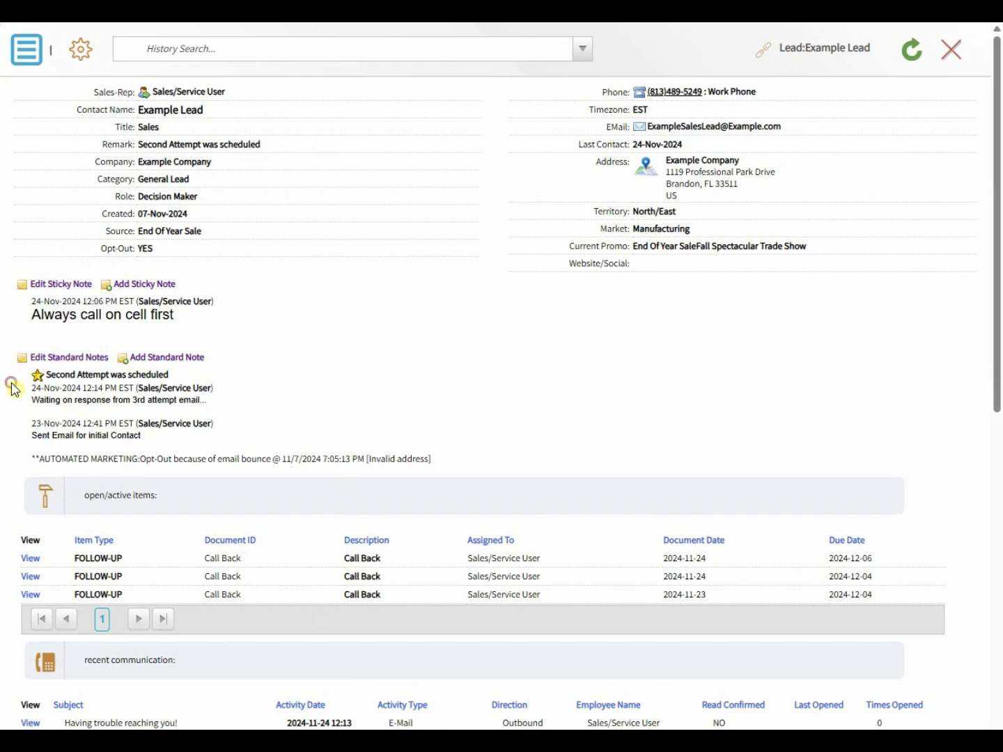
Step: Edit the standard notes so the lead's status note reads "Third Attempt was scheduled", and save
{"action": "left_click", "coordinate": [54, 358]}
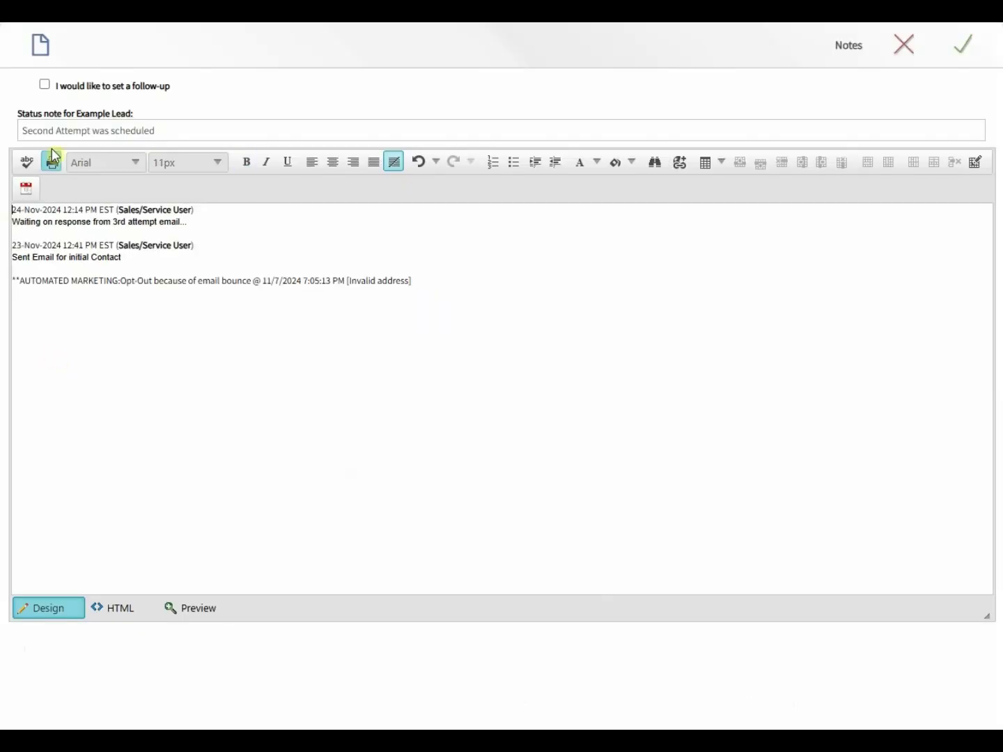
{"action": "double_click", "coordinate": [45, 134]}
{"action": "type", "text": "Third"}
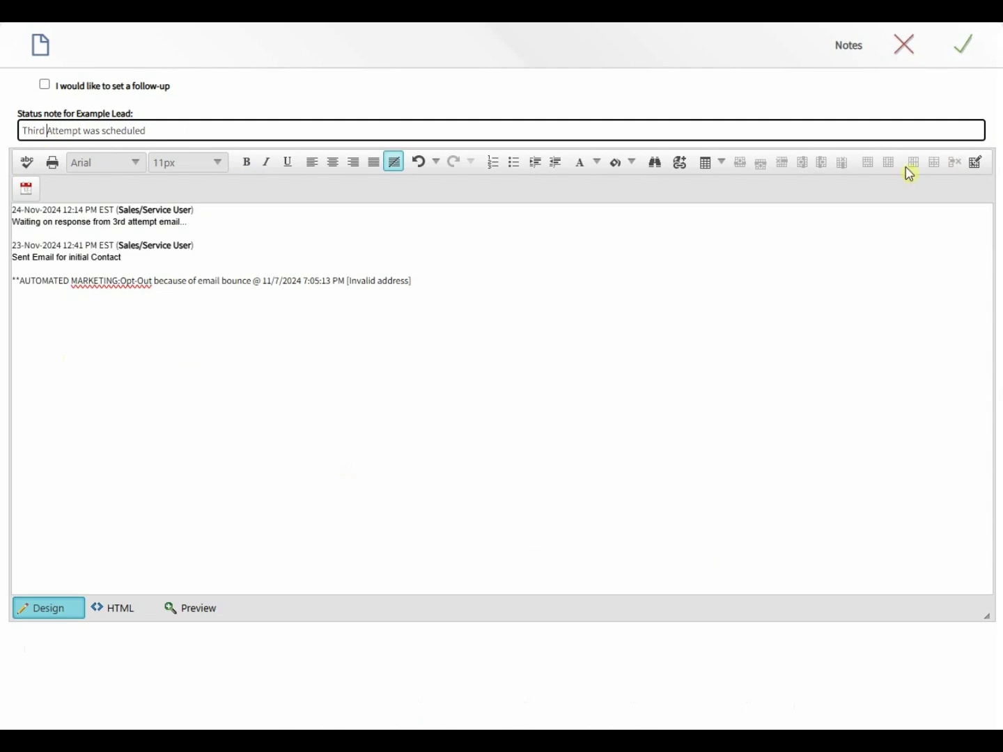
{"action": "left_click", "coordinate": [967, 53]}
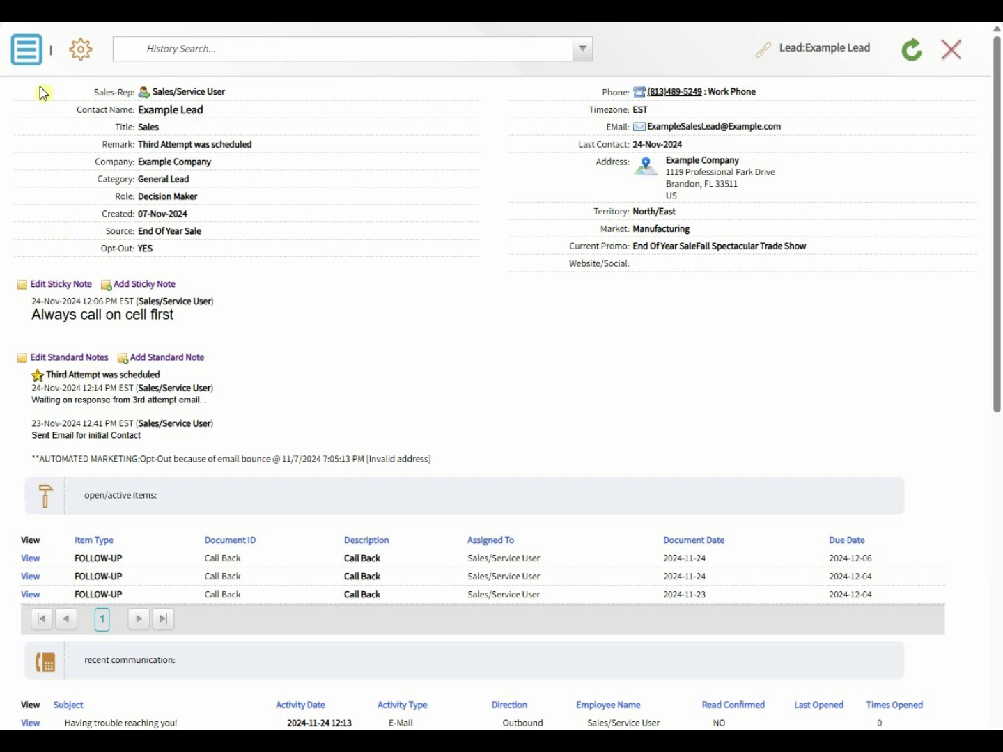
Step: Create a yellow On-Site Meeting appointment for the lead, 02 Hours long, on November 25, 2024 at 09:00 AM, and save it
{"action": "left_click", "coordinate": [29, 54]}
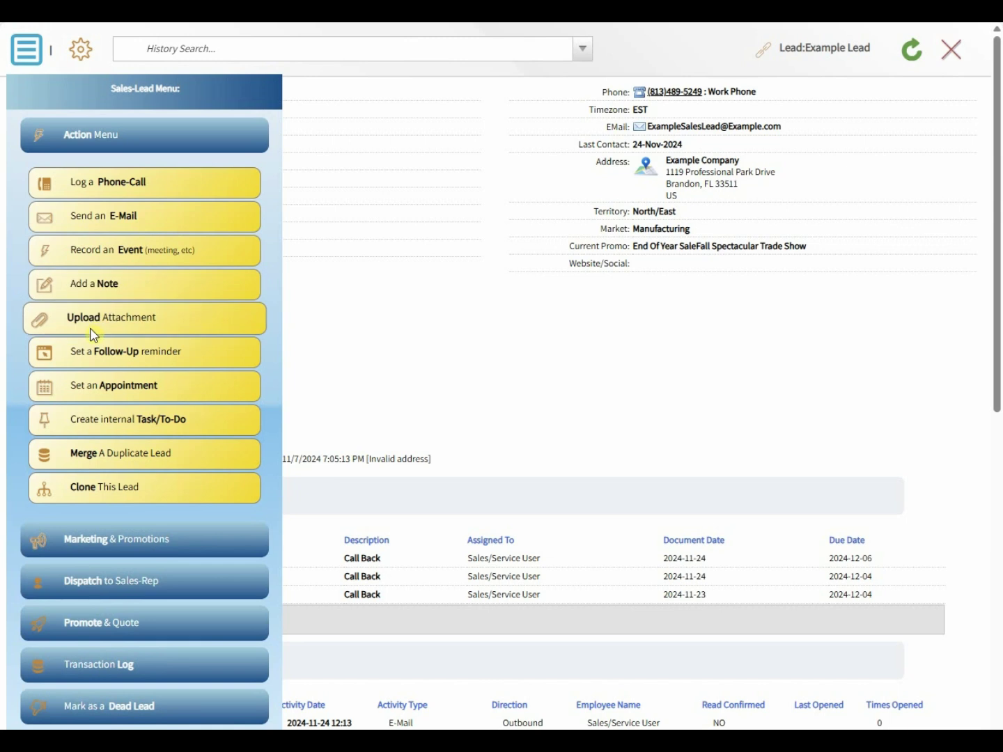
{"action": "left_click", "coordinate": [108, 387]}
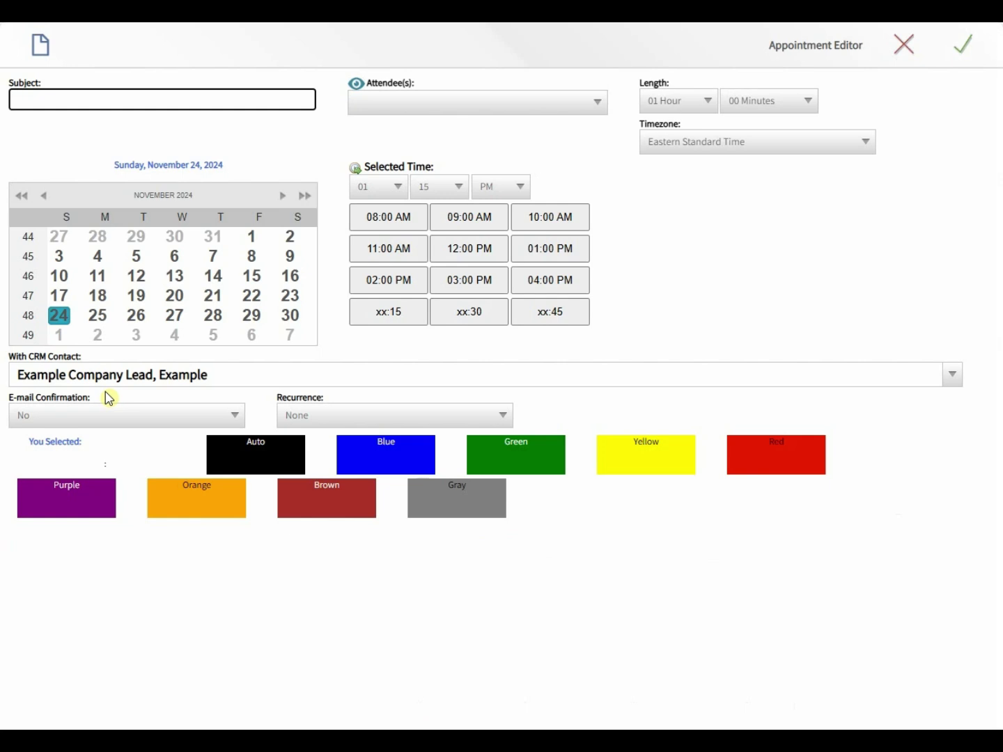
{"action": "type", "text": "On-Site Meeting"}
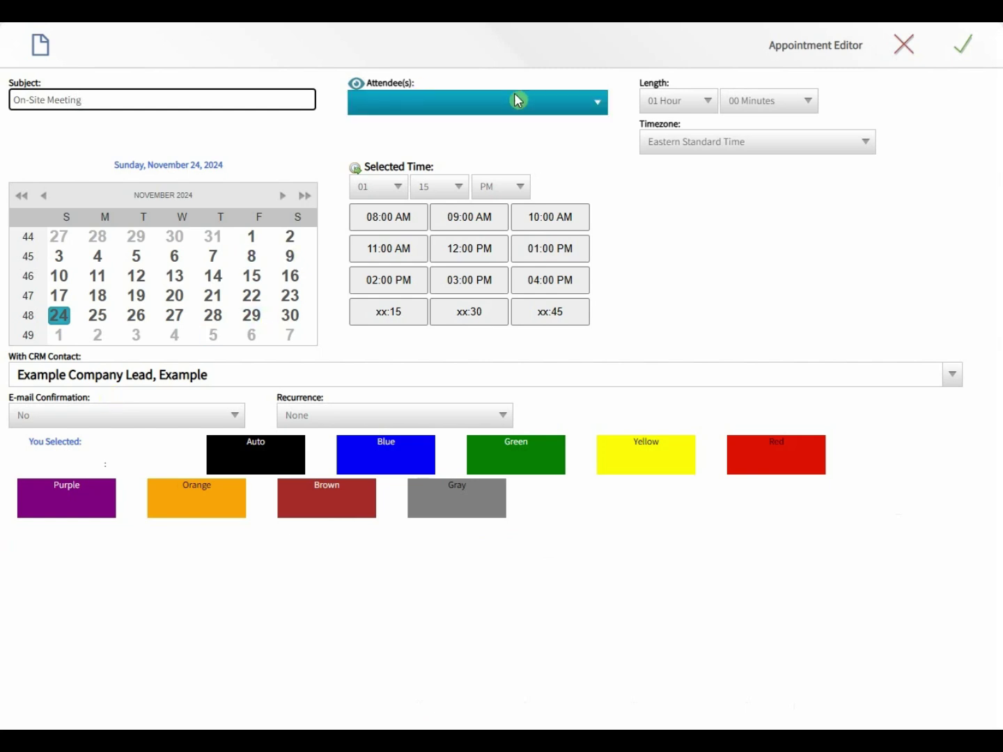
{"action": "left_click", "coordinate": [646, 99]}
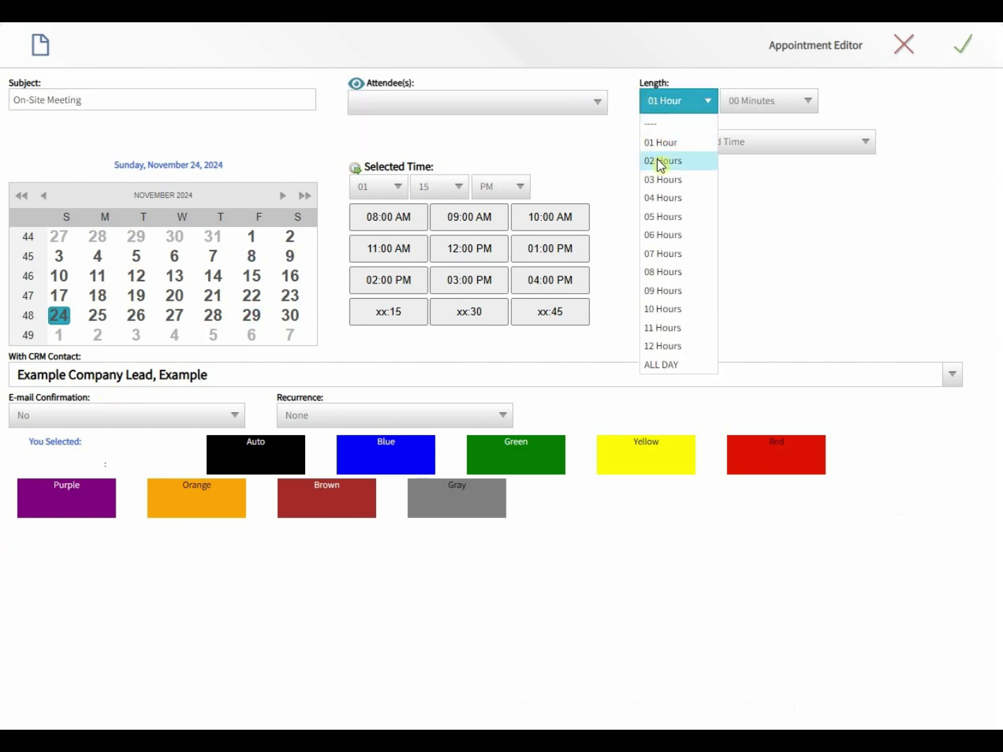
{"action": "left_click", "coordinate": [657, 160]}
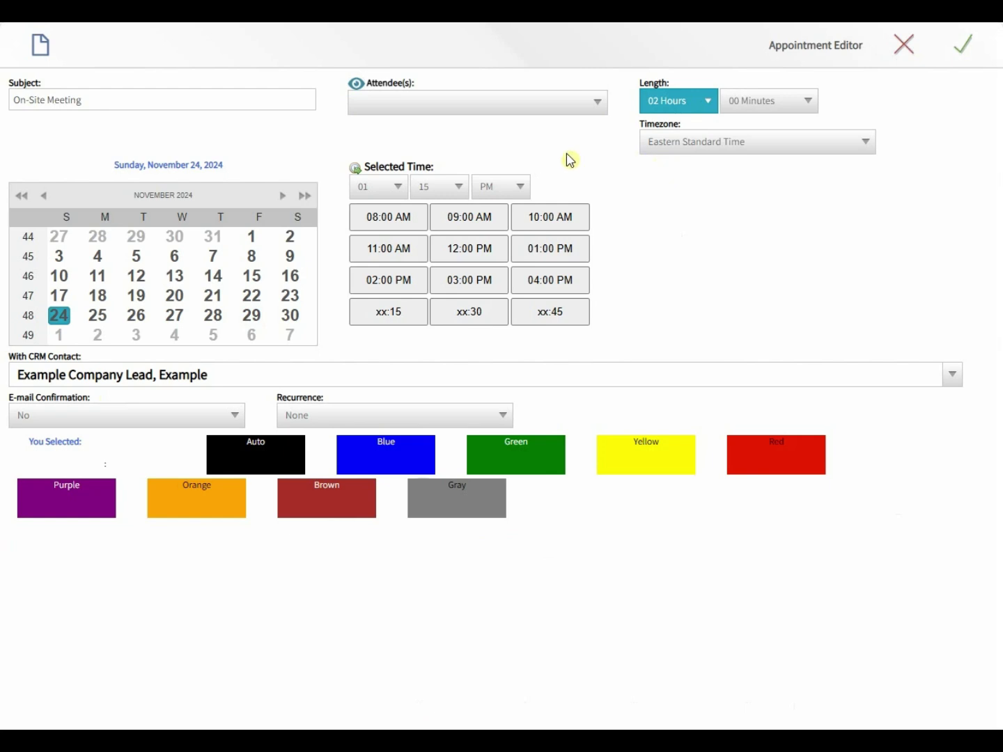
{"action": "left_click", "coordinate": [463, 220]}
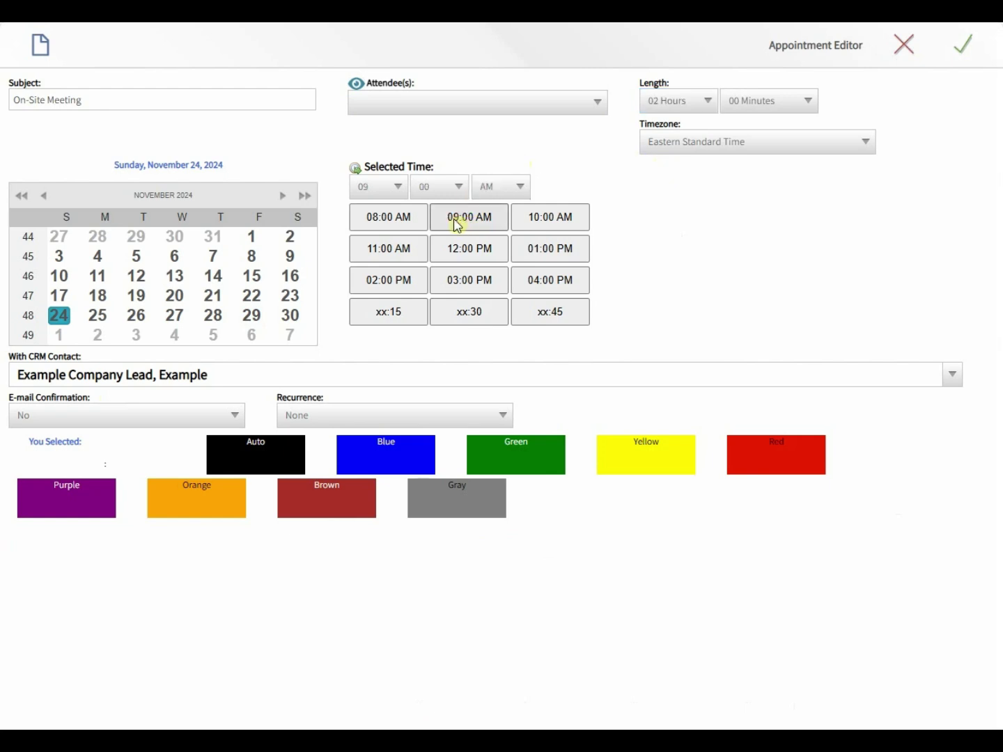
{"action": "left_click", "coordinate": [97, 316]}
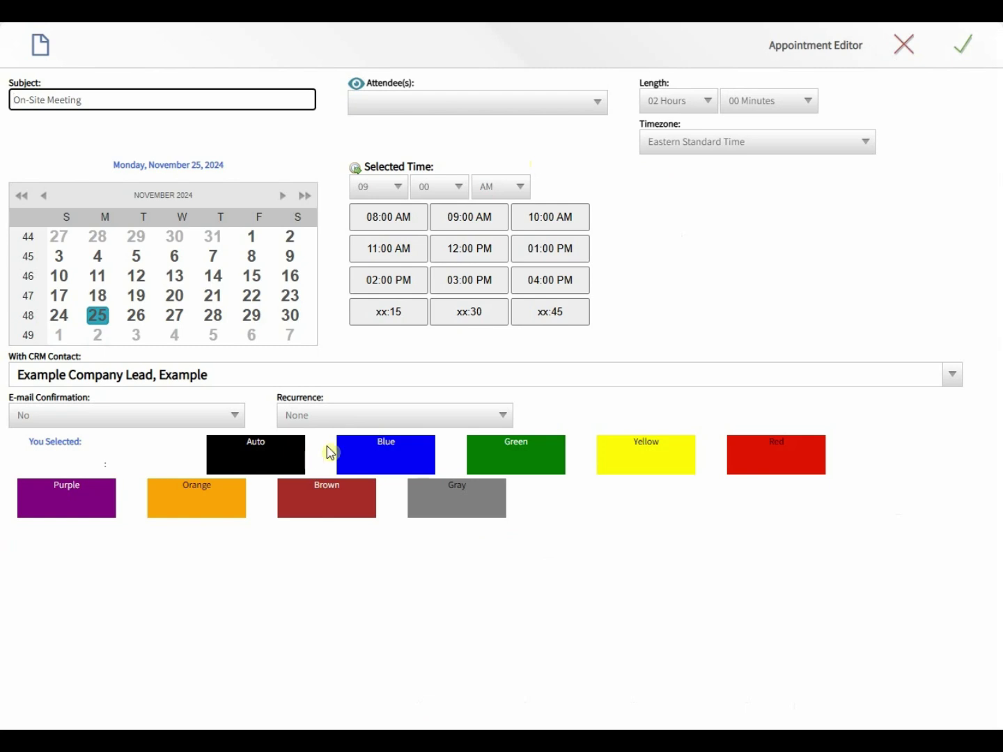
{"action": "left_click", "coordinate": [638, 455]}
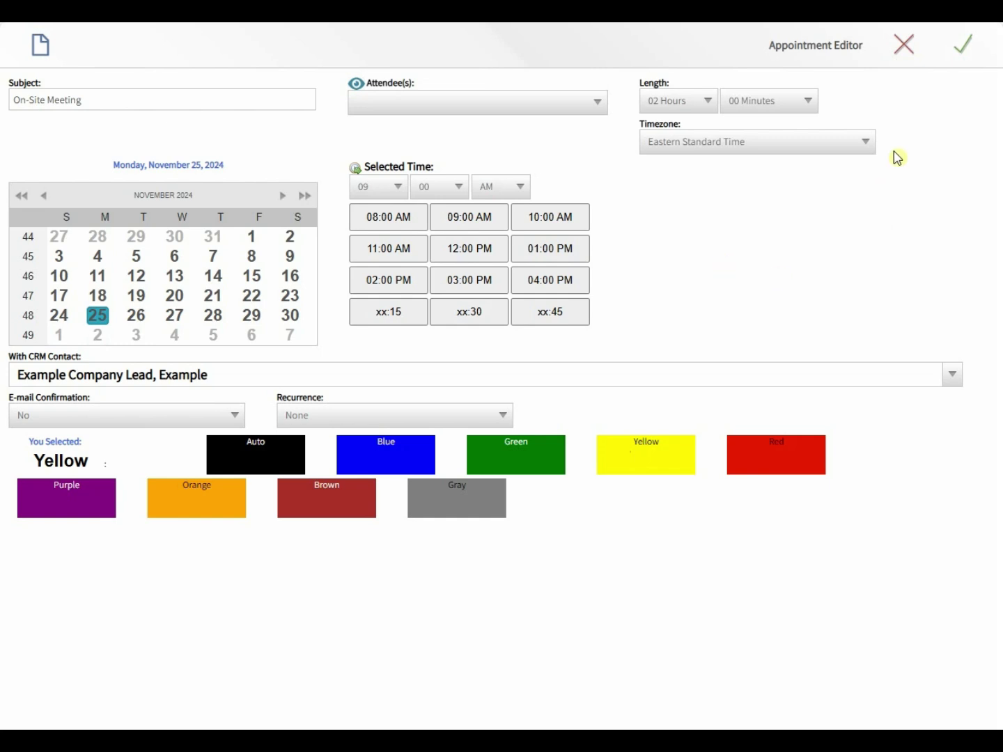
{"action": "left_click", "coordinate": [962, 56]}
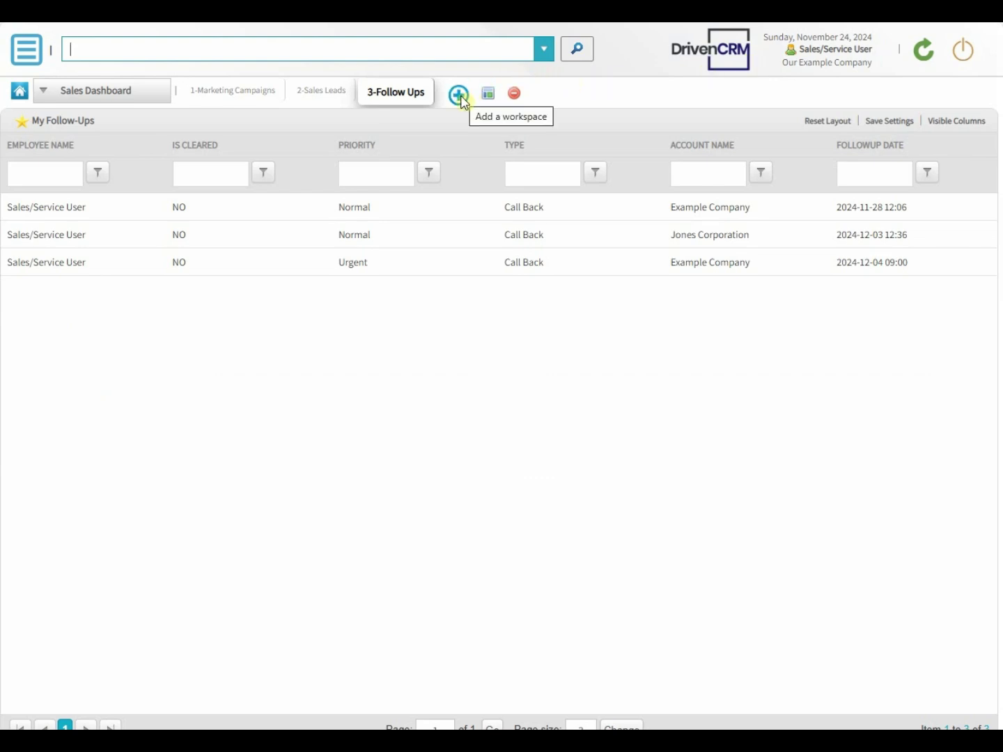
Step: Add a workspace named 4-Calendar to the Sales Dashboard group, keeping the single-item layout
{"action": "left_click", "coordinate": [459, 95]}
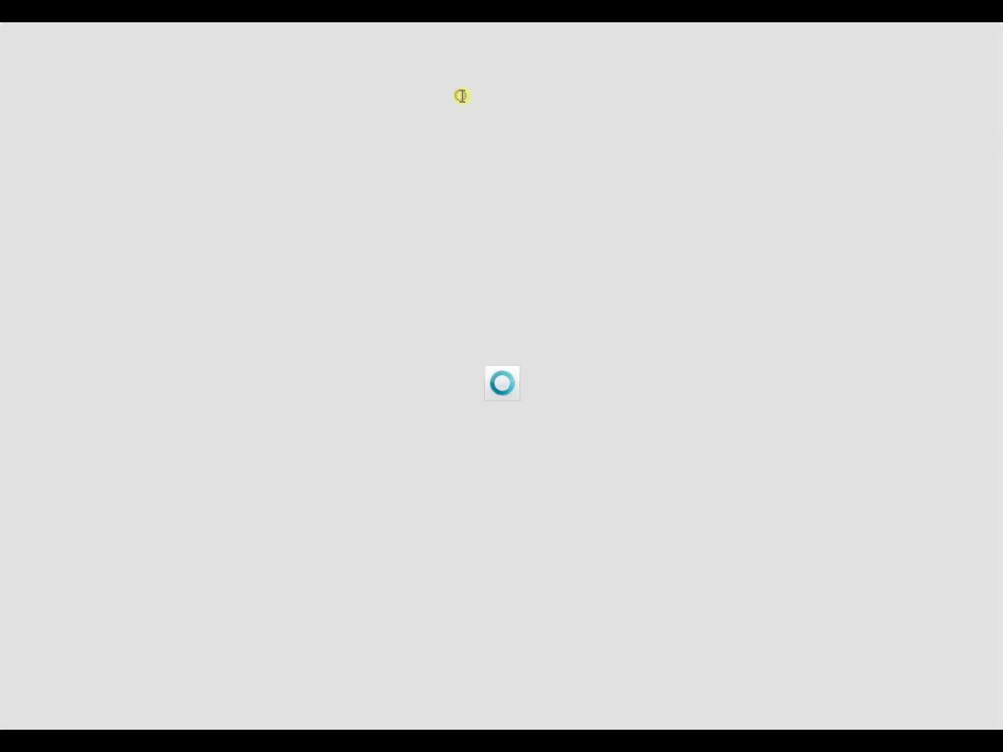
{"action": "type", "text": "4-"}
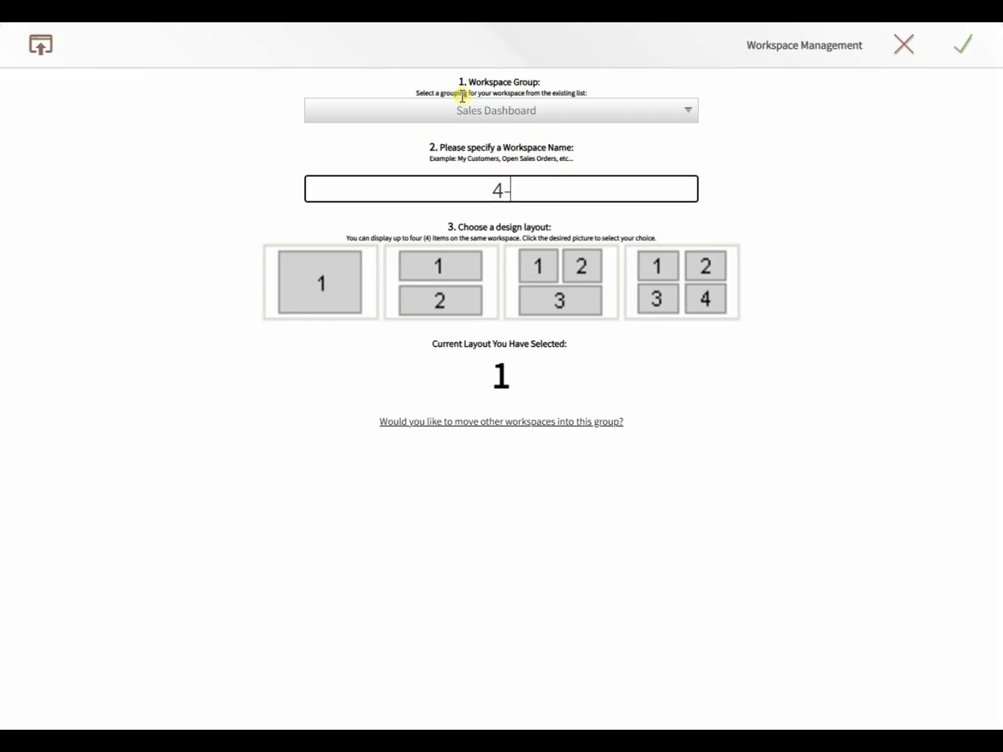
{"action": "type", "text": "Calendar"}
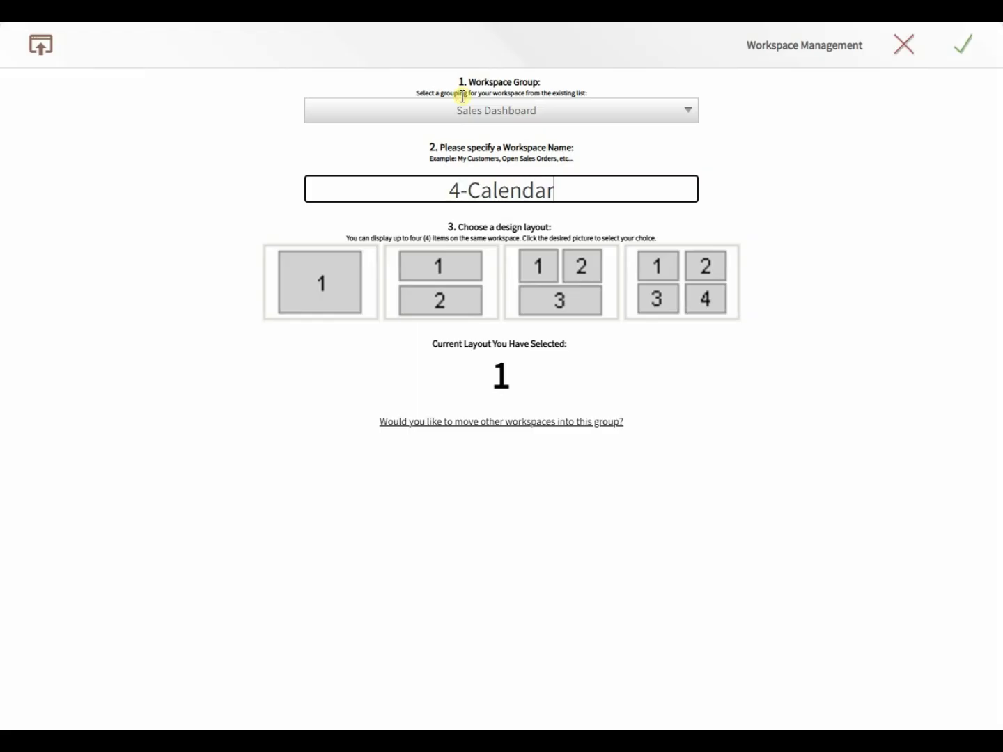
{"action": "left_click", "coordinate": [968, 45]}
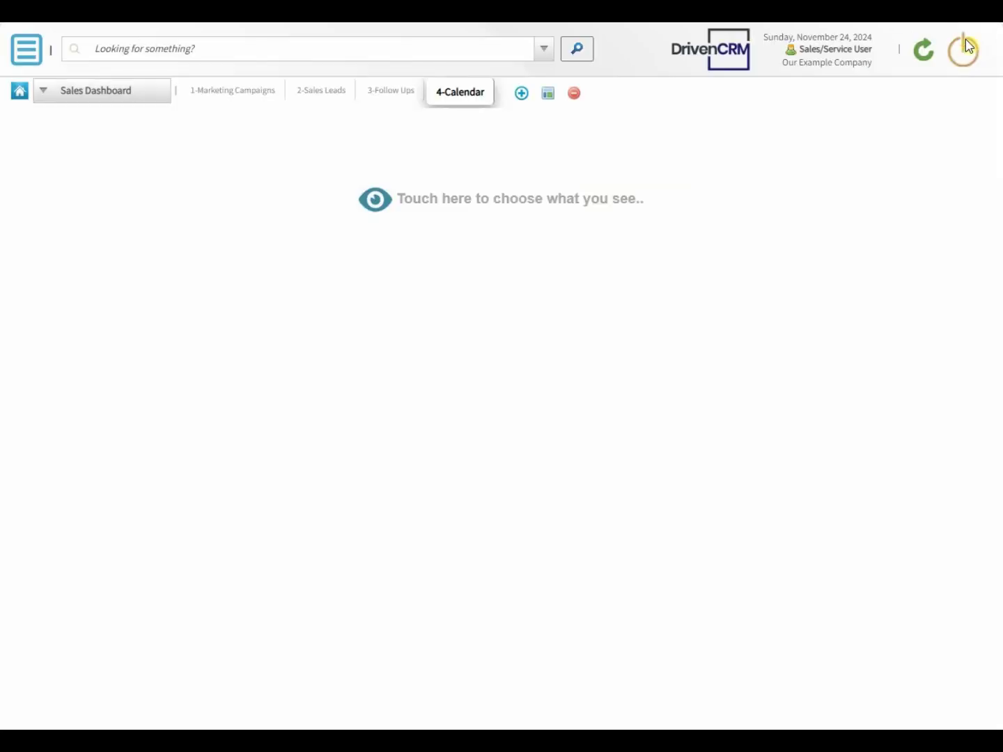
Step: Fill the empty 4-Calendar workspace with the Task/Appointment Scheduler component from the Appointment Scheduler category
{"action": "left_click", "coordinate": [367, 202]}
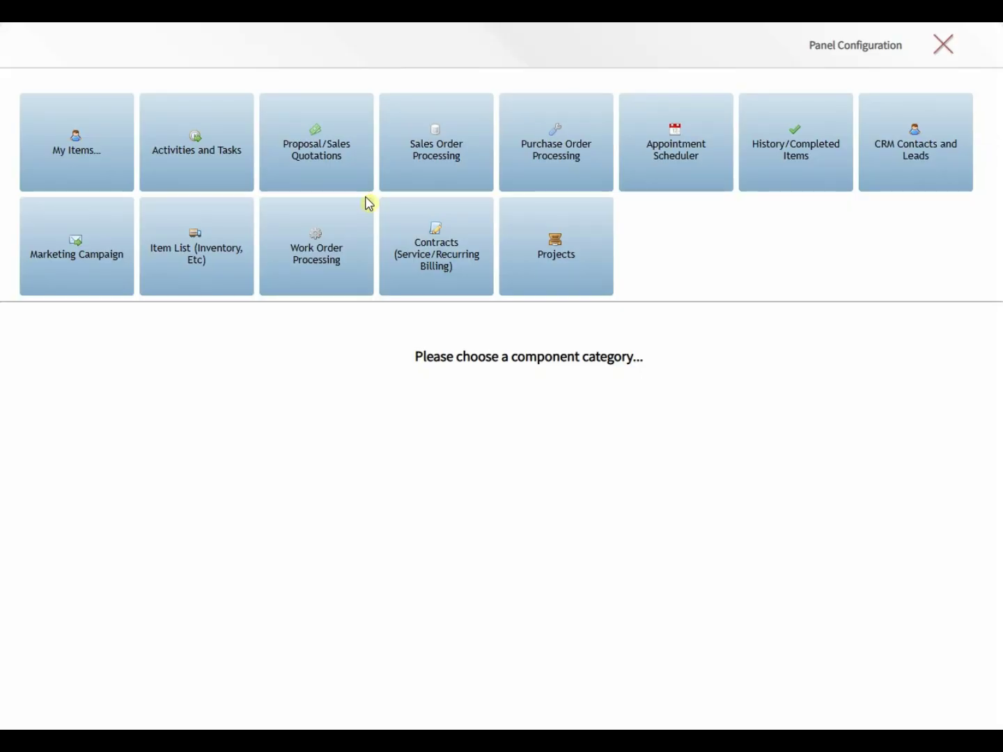
{"action": "left_click", "coordinate": [679, 149]}
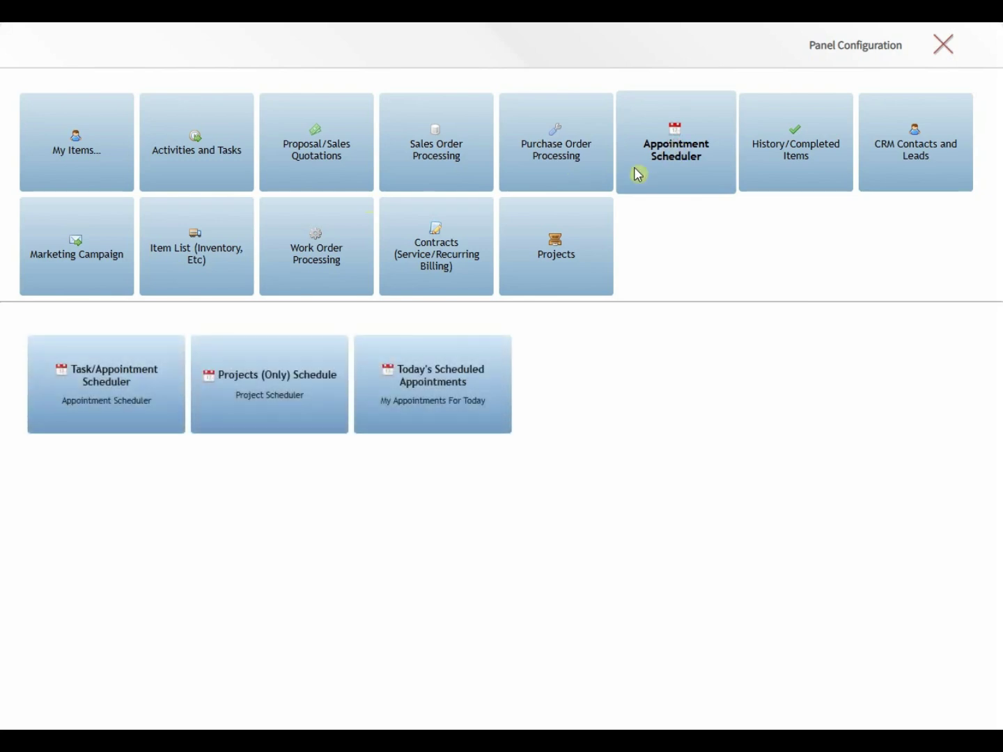
{"action": "left_click", "coordinate": [84, 387]}
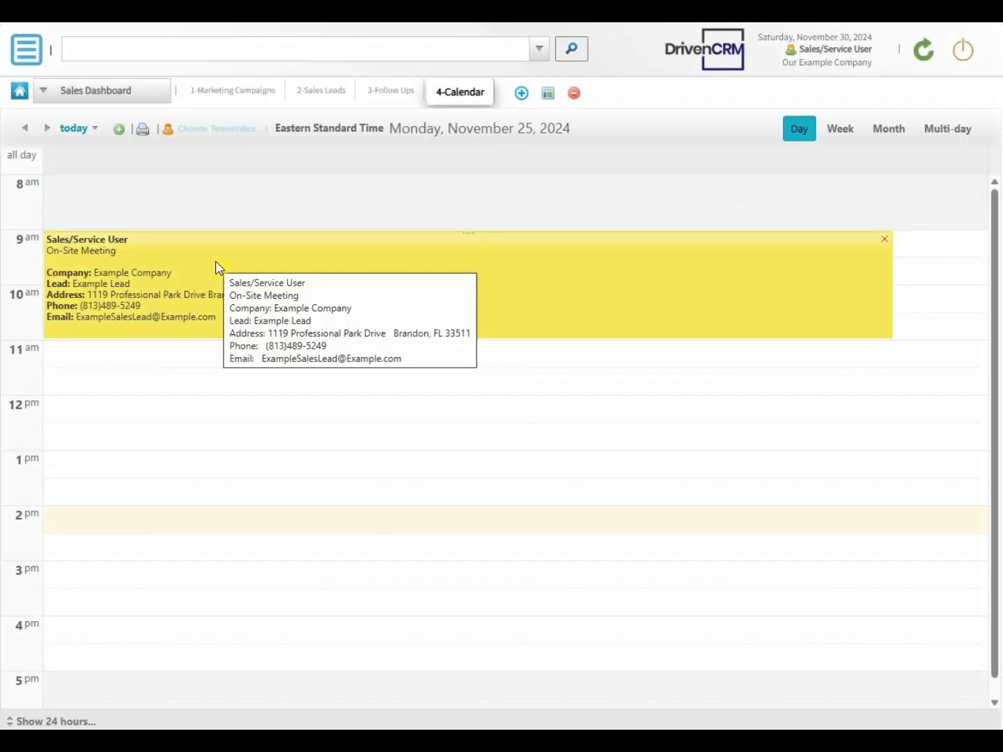
Step: Reschedule the November 25 On-Site Meeting to start at 10 am and review the calendar by week, month, multi-day and day
{"action": "mouse_move", "coordinate": [225, 242]}
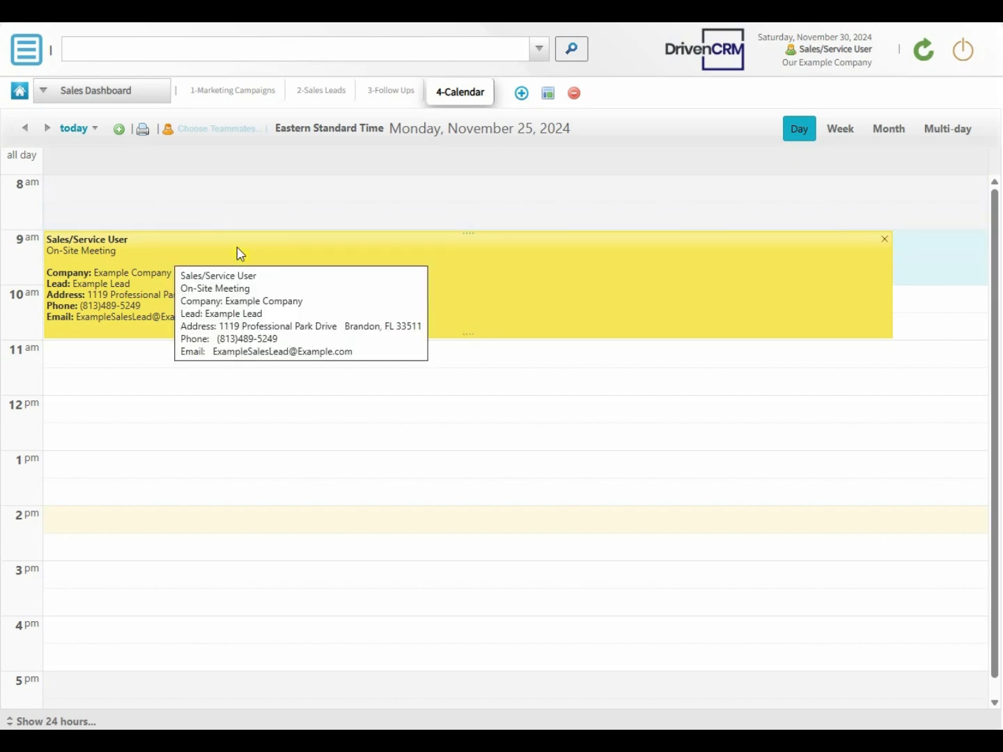
{"action": "left_click_drag", "start_coordinate": [197, 251], "coordinate": [198, 298]}
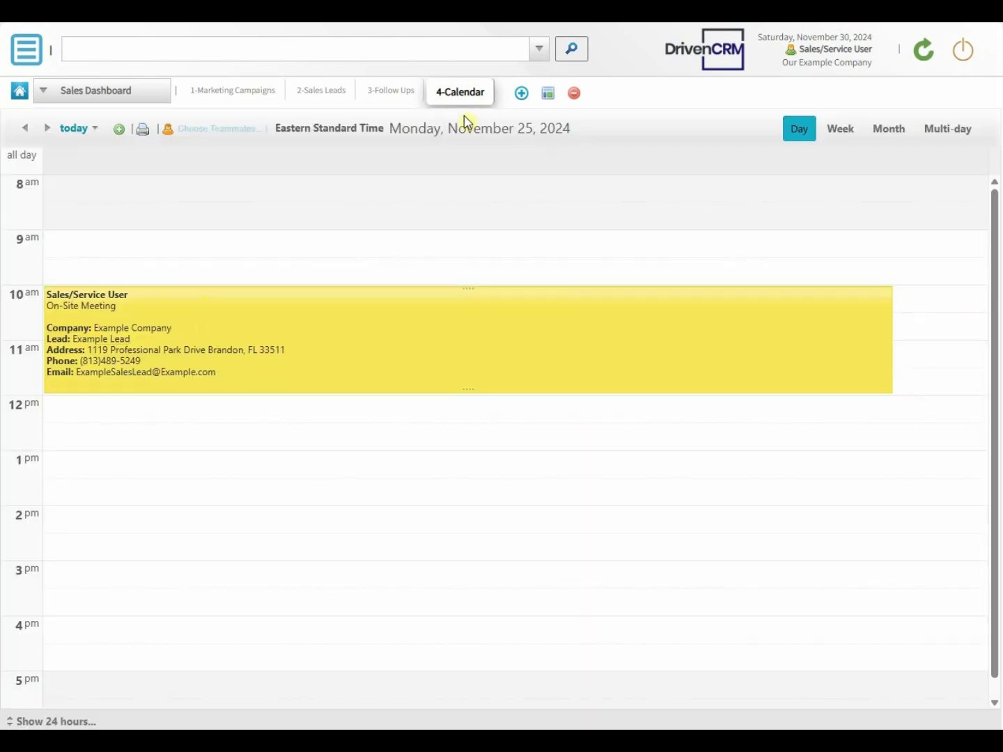
{"action": "left_click", "coordinate": [840, 130]}
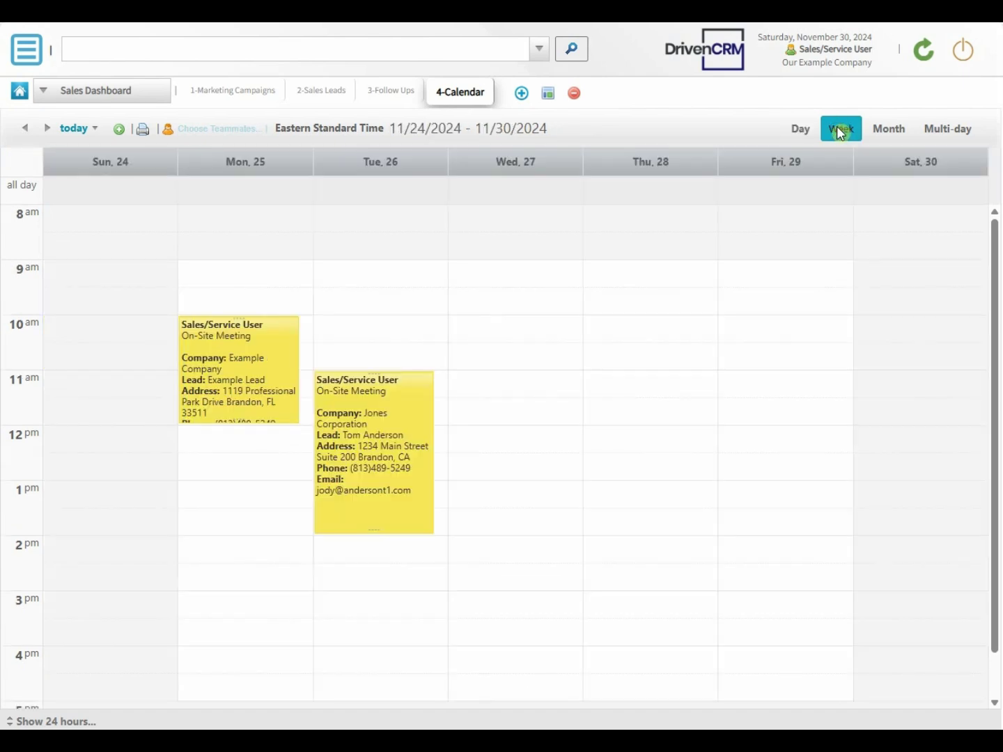
{"action": "left_click", "coordinate": [889, 133]}
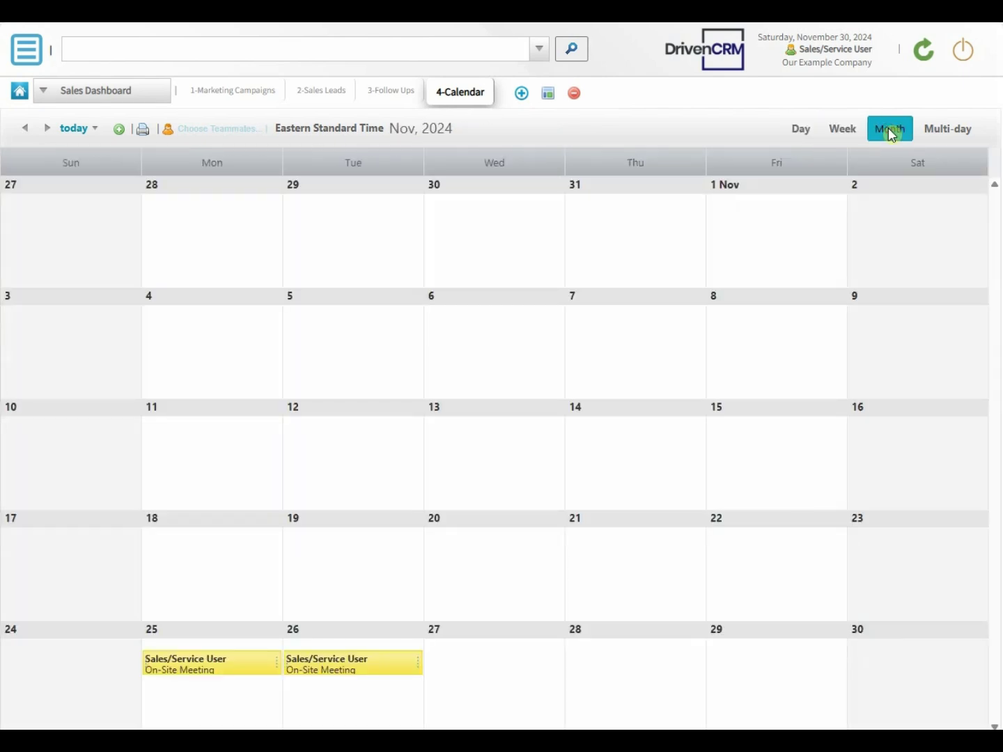
{"action": "left_click", "coordinate": [937, 135]}
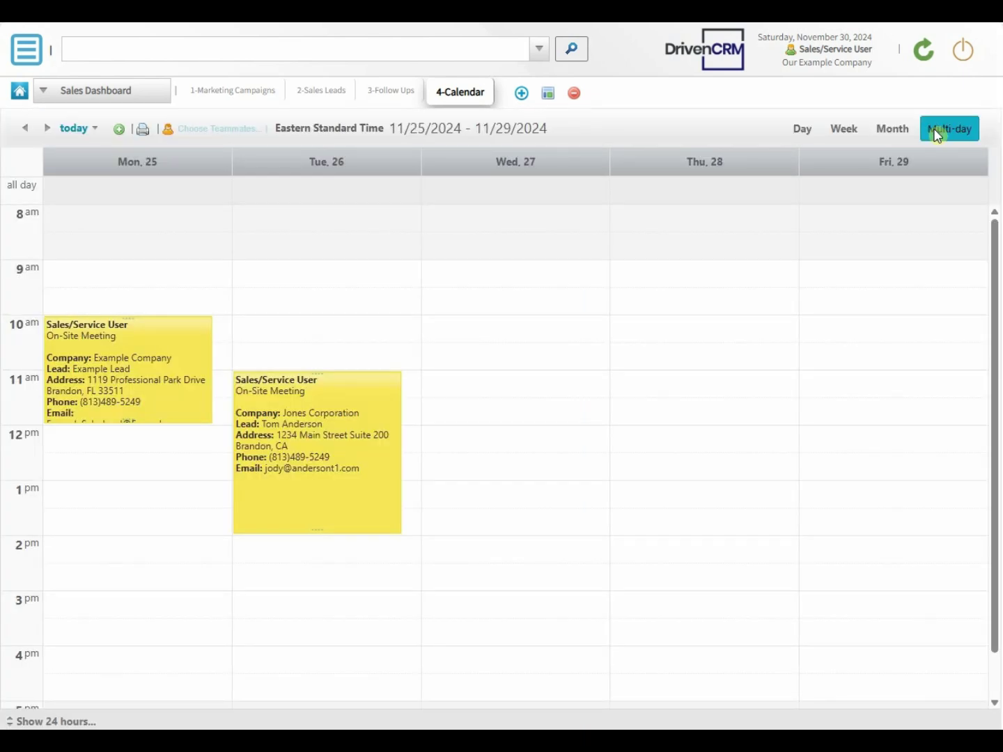
{"action": "left_click", "coordinate": [804, 140]}
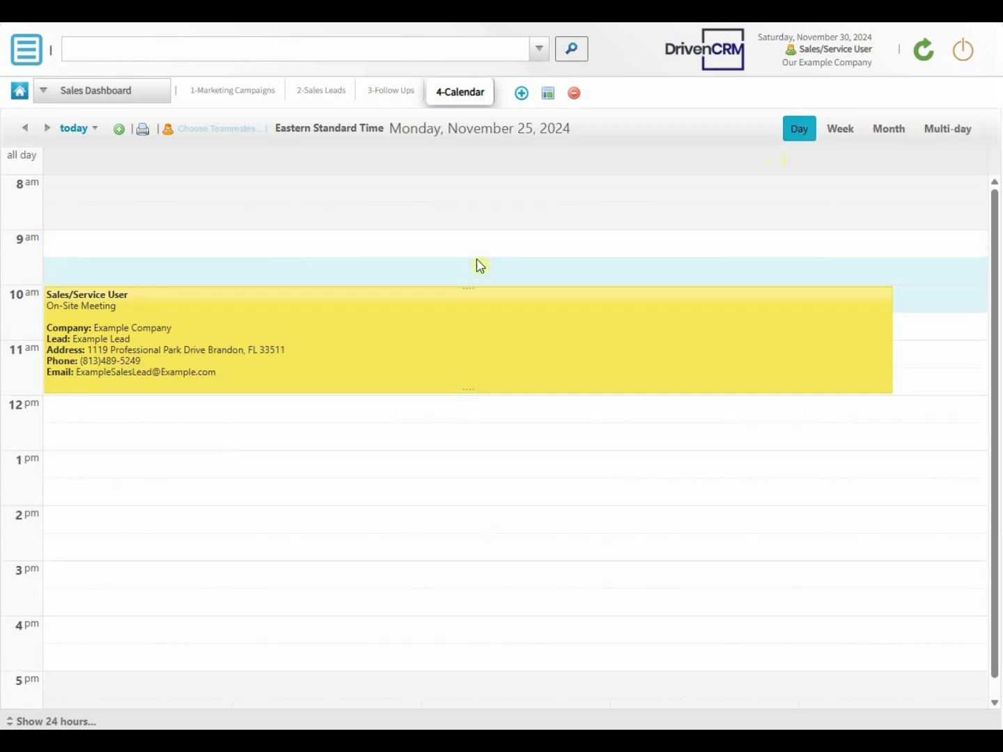
Step: Start a new appointment titled "Another On-Site Meeting", 03 Hours long, on November 26, 2024 at 12:00 PM
{"action": "left_click", "coordinate": [126, 463]}
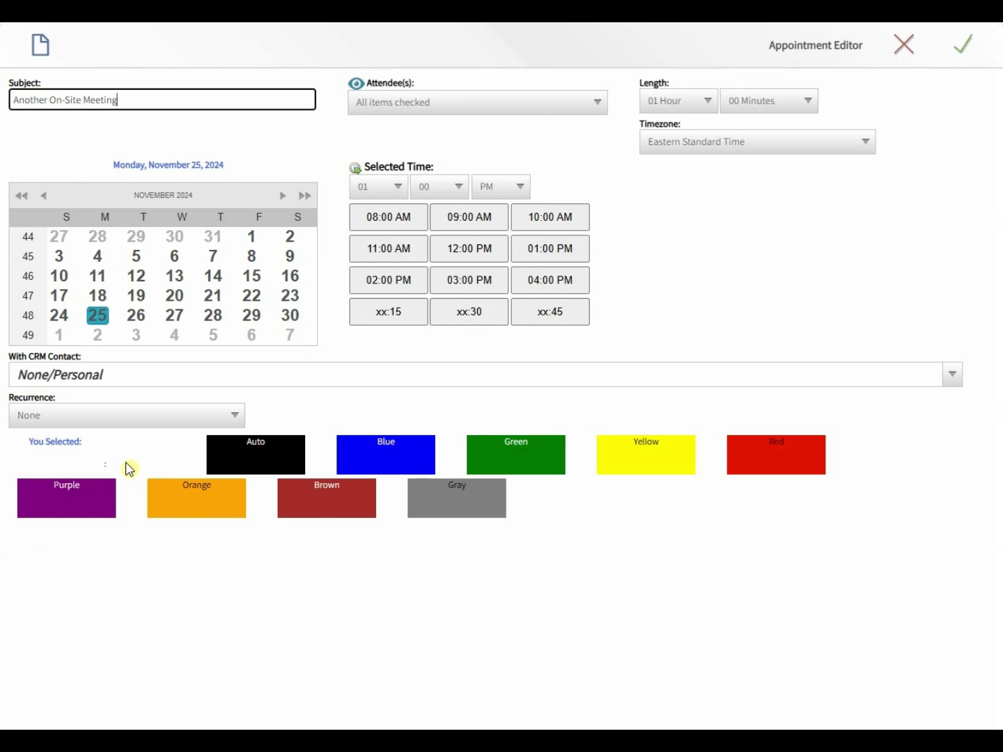
{"action": "left_click", "coordinate": [665, 100]}
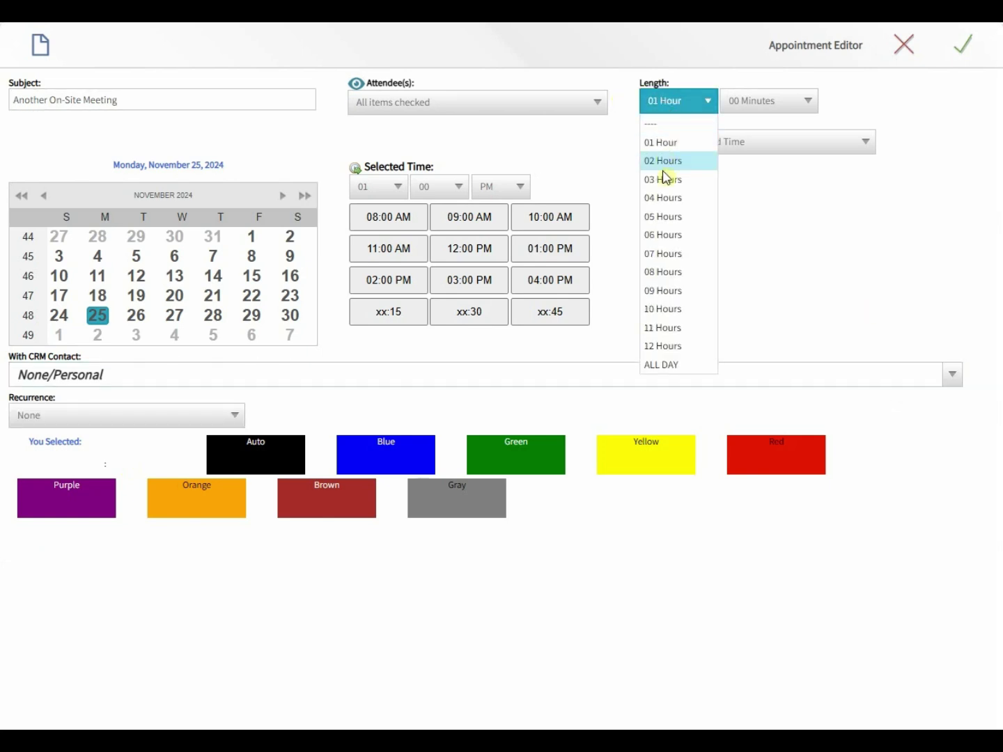
{"action": "left_click", "coordinate": [665, 178]}
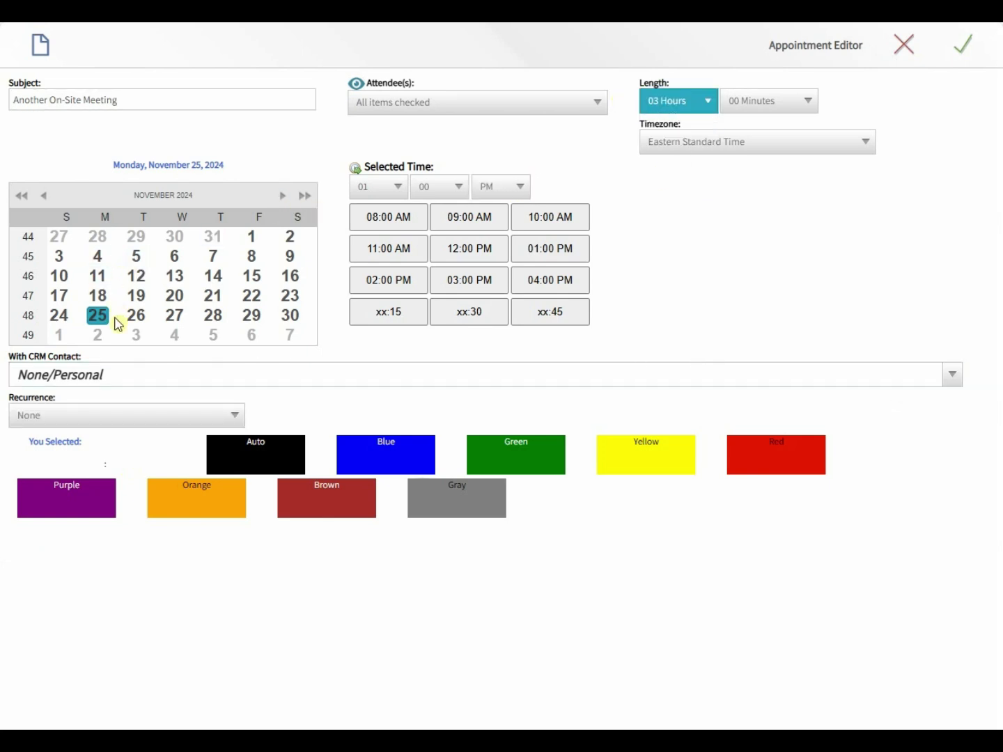
{"action": "left_click", "coordinate": [136, 316]}
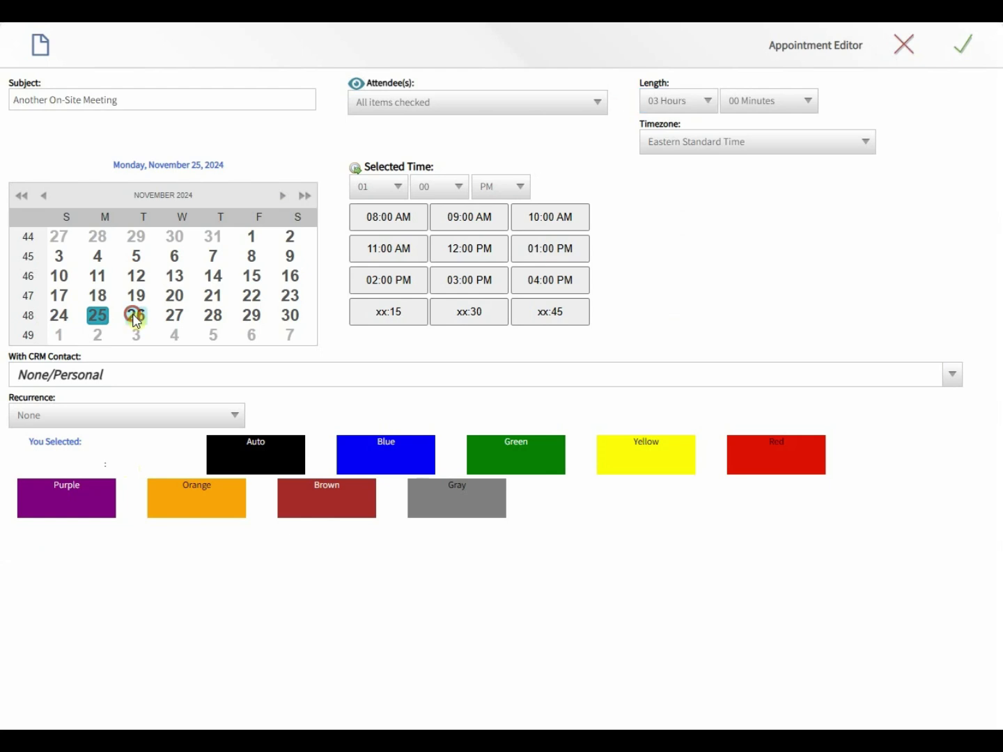
{"action": "left_click", "coordinate": [455, 248]}
Step: Link the appointment to the Example Company general lead, with e-mail confirmation Yes, color Blue and no recurrence, and save it
{"action": "left_click", "coordinate": [147, 376]}
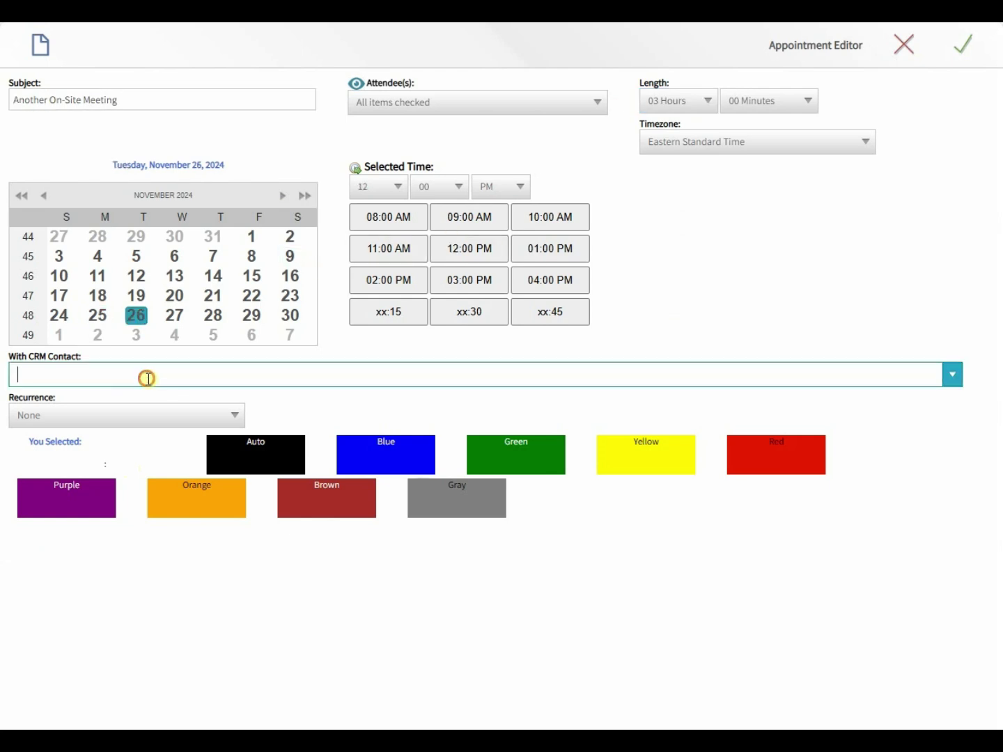
{"action": "type", "text": "example"}
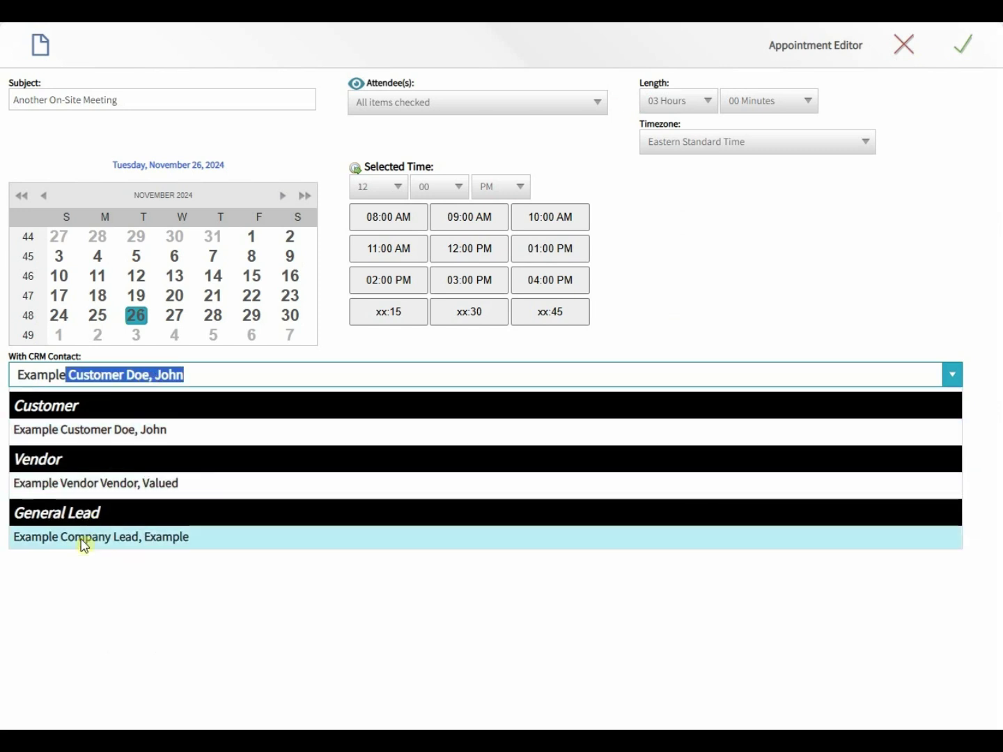
{"action": "left_click", "coordinate": [73, 539]}
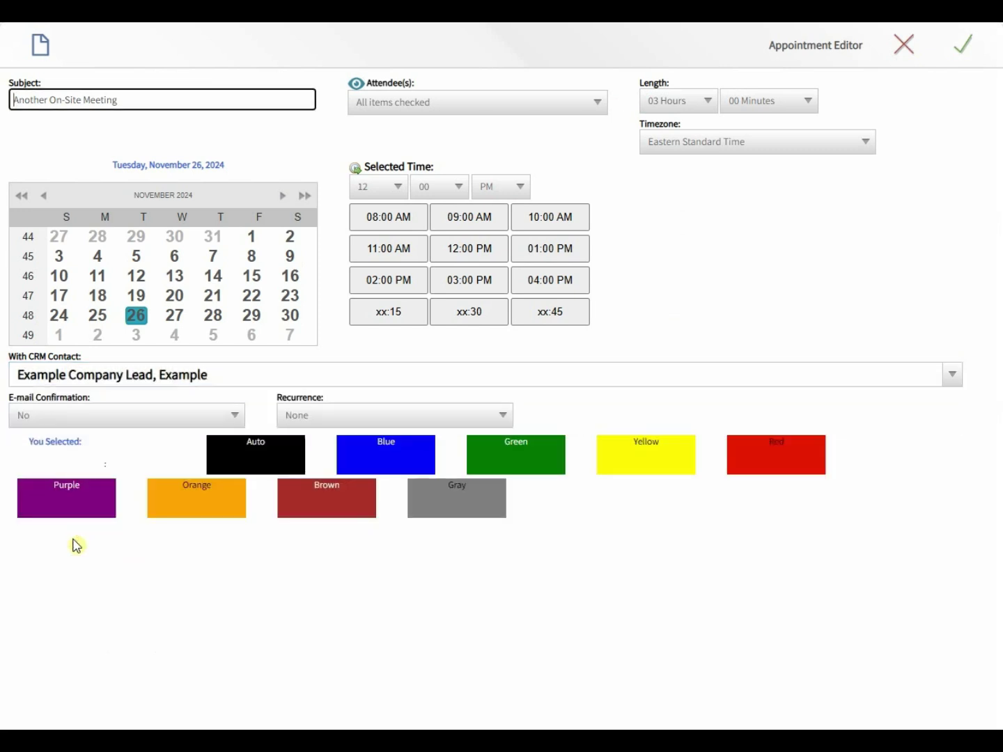
{"action": "left_click", "coordinate": [67, 422]}
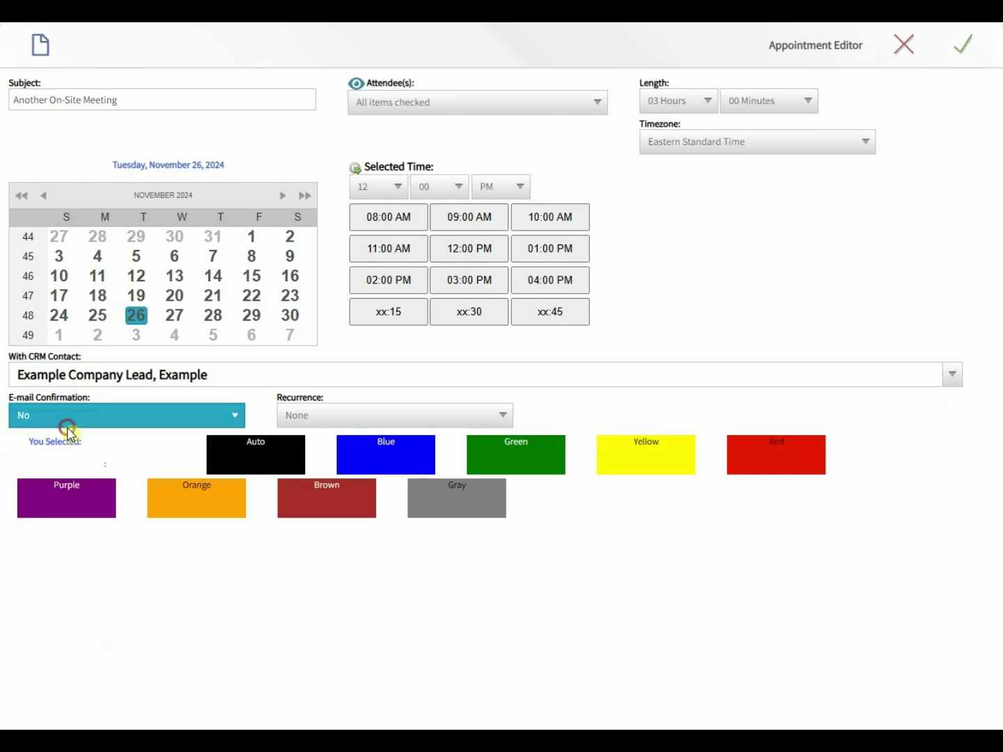
{"action": "left_click", "coordinate": [66, 459]}
{"action": "left_click", "coordinate": [374, 454]}
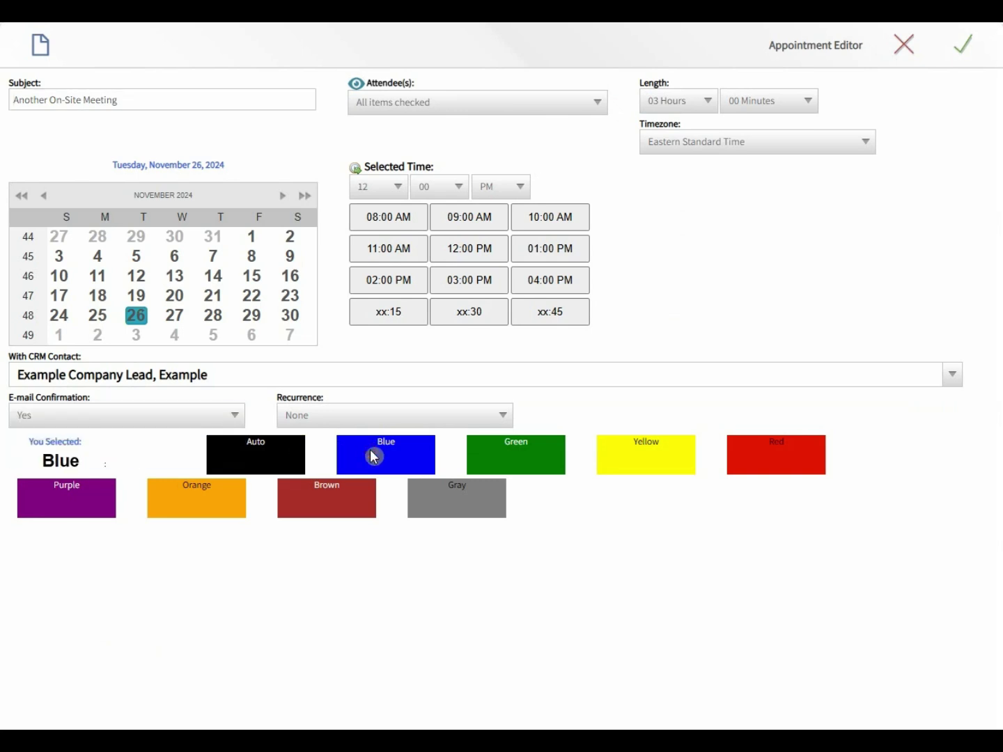
{"action": "left_click", "coordinate": [361, 410]}
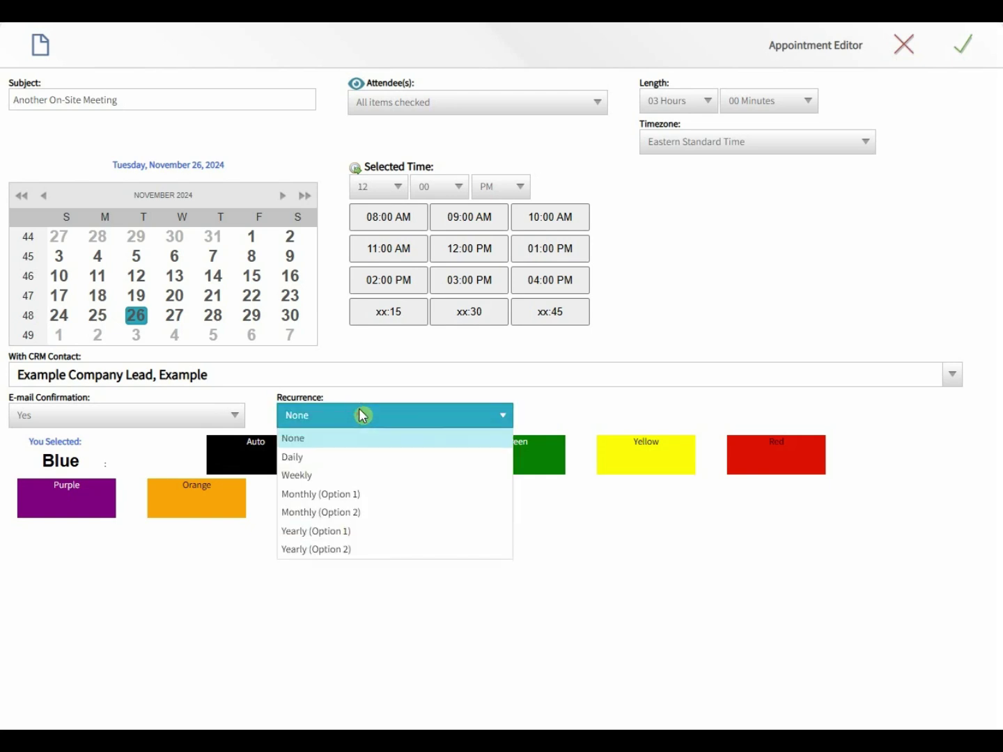
{"action": "left_click", "coordinate": [392, 397]}
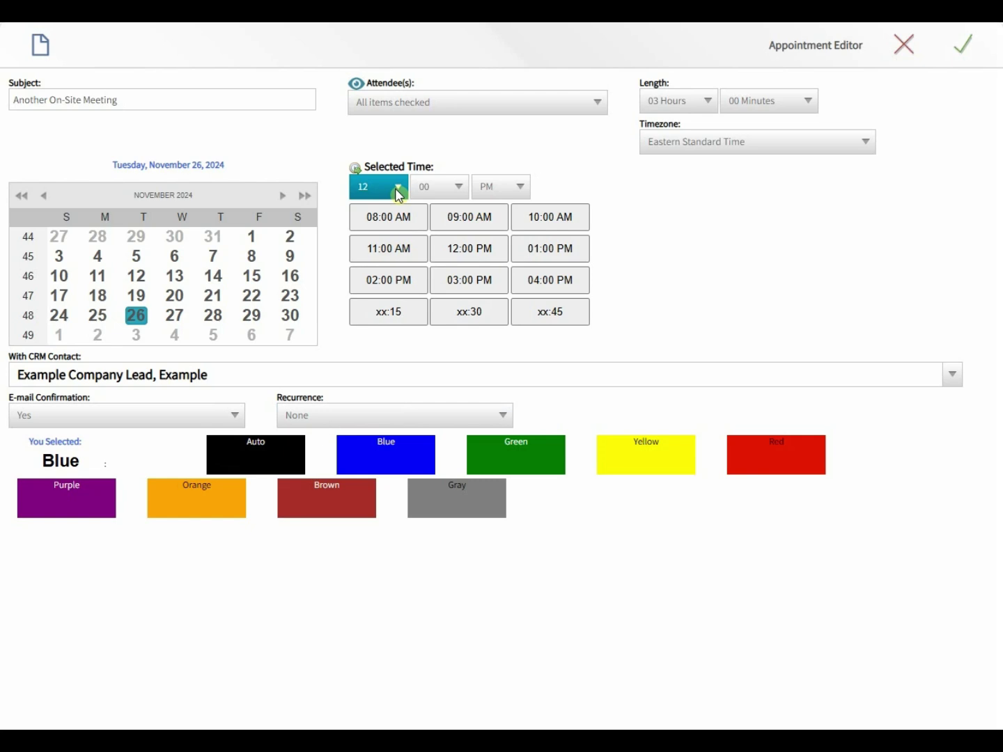
{"action": "left_click", "coordinate": [964, 47]}
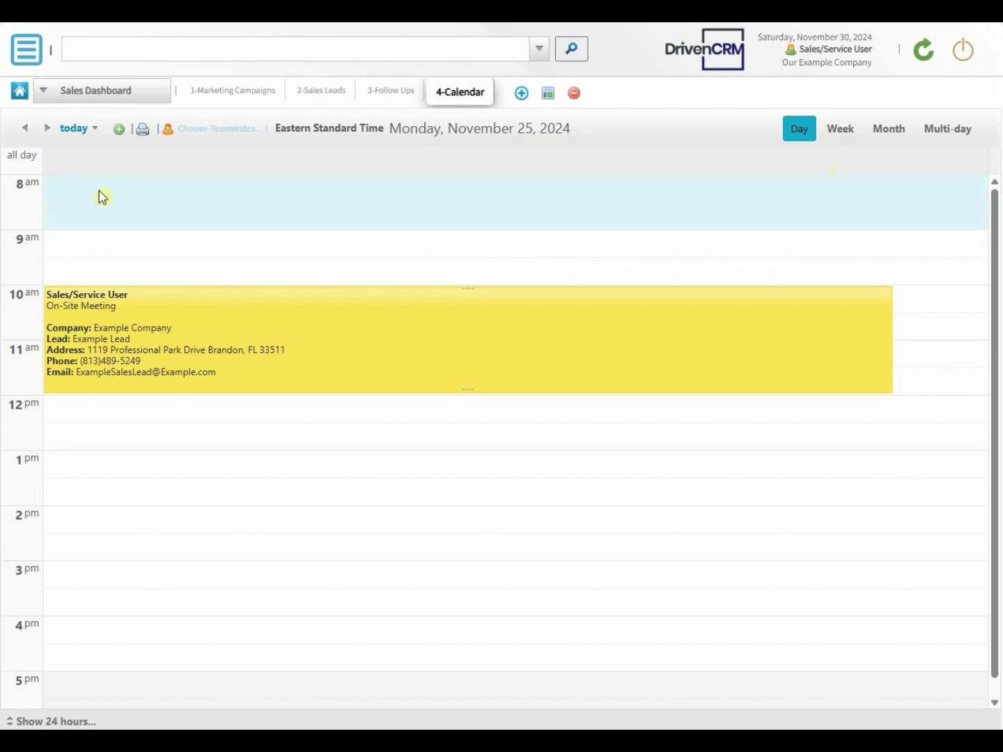
Step: Show November 26, 2024 in the calendar and reschedule Another On-Site Meeting to start at 2 pm
{"action": "left_click", "coordinate": [94, 130]}
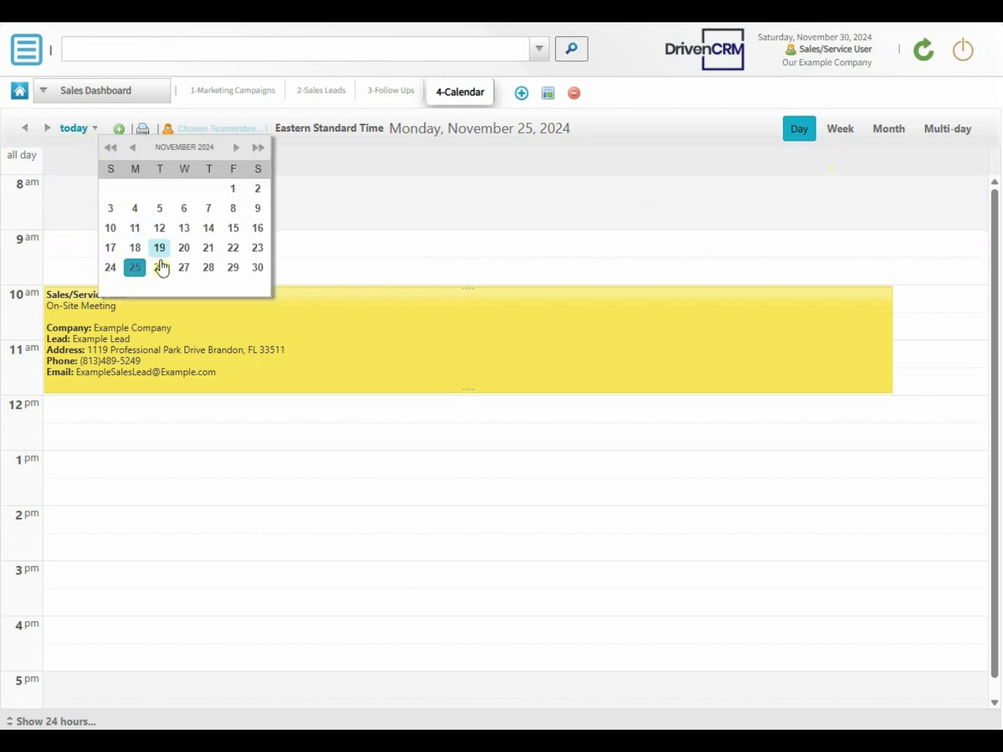
{"action": "left_click", "coordinate": [158, 266]}
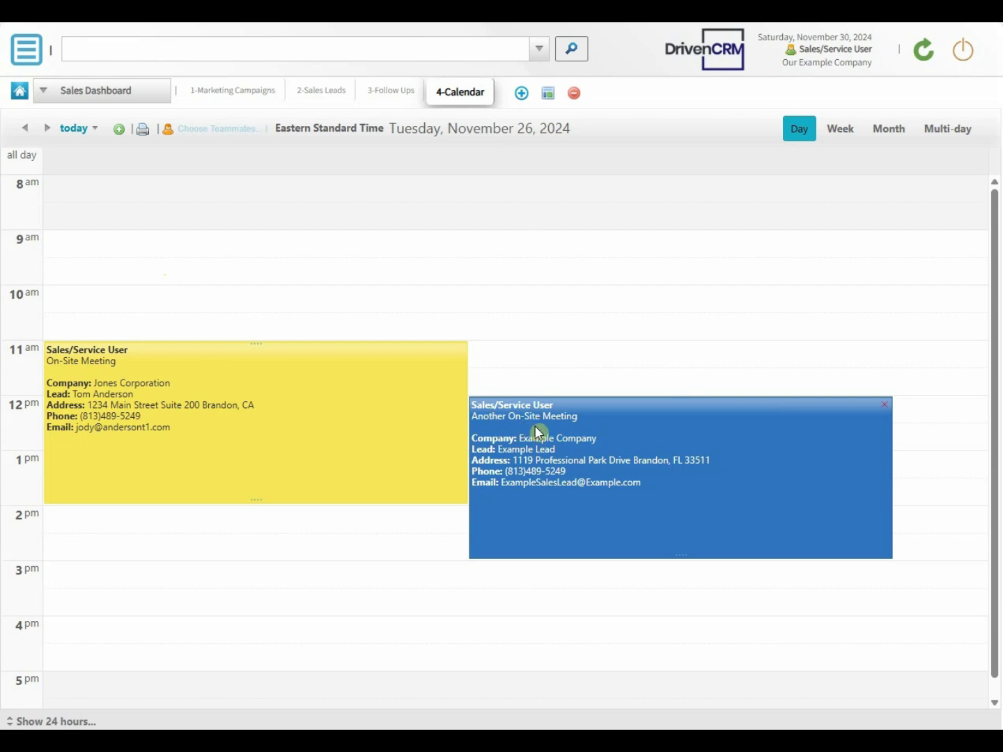
{"action": "mouse_move", "coordinate": [401, 457]}
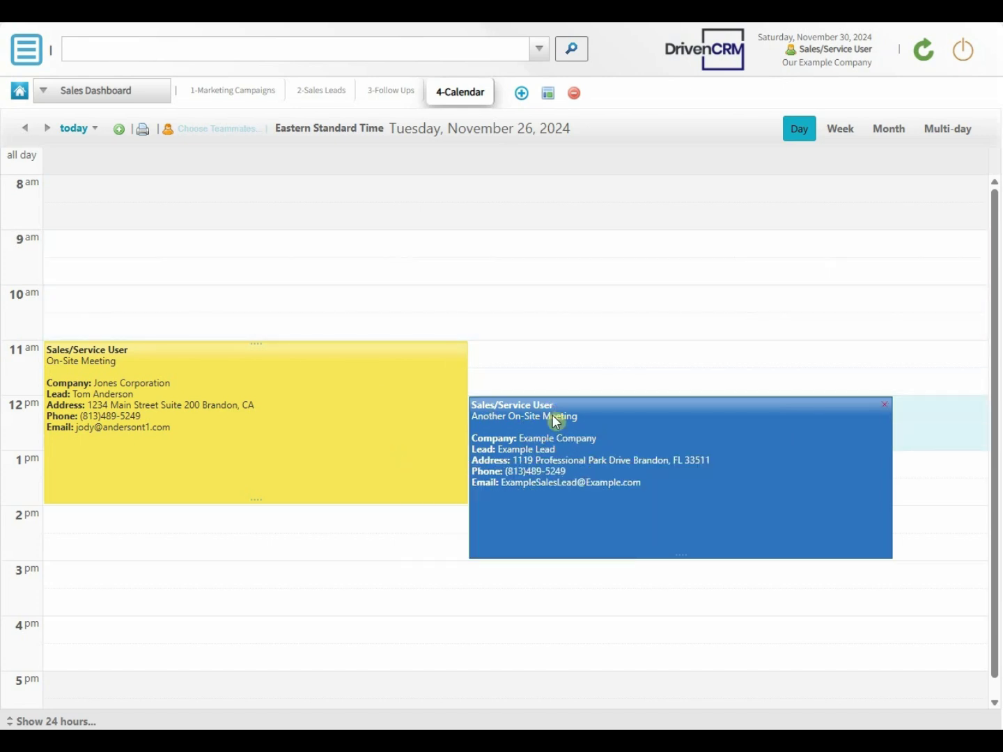
{"action": "left_click_drag", "start_coordinate": [553, 415], "coordinate": [548, 517]}
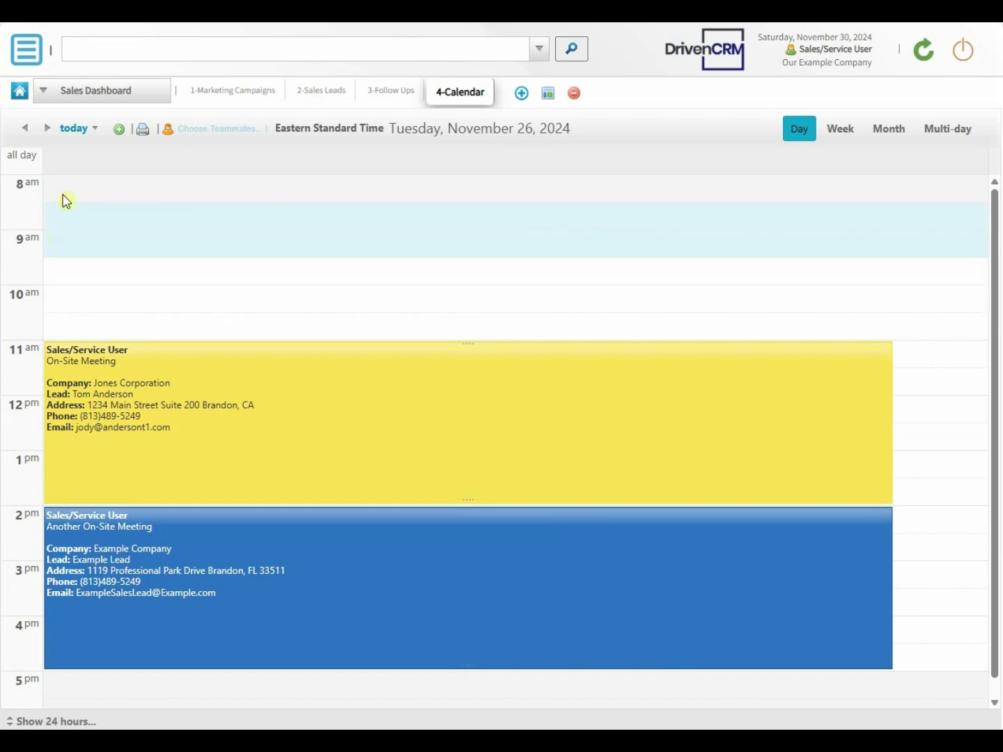
Step: Review the Sales Dashboard's marketing campaigns, sales leads and follow-ups workspaces, and return to the calendar workspace
{"action": "left_click", "coordinate": [216, 88]}
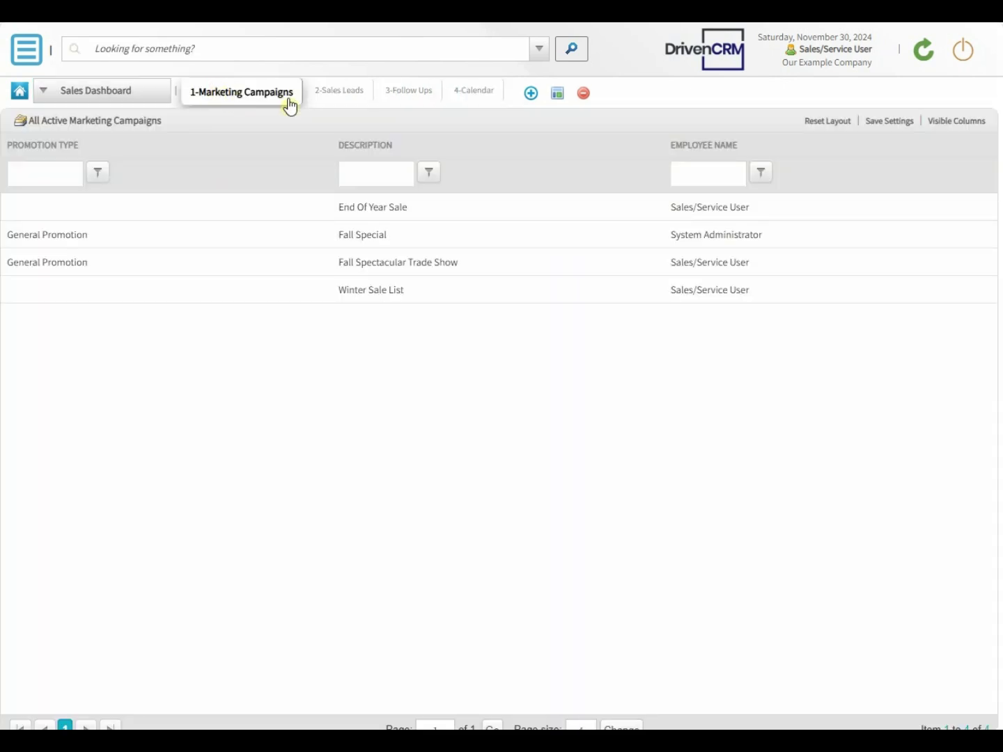
{"action": "left_click", "coordinate": [341, 92]}
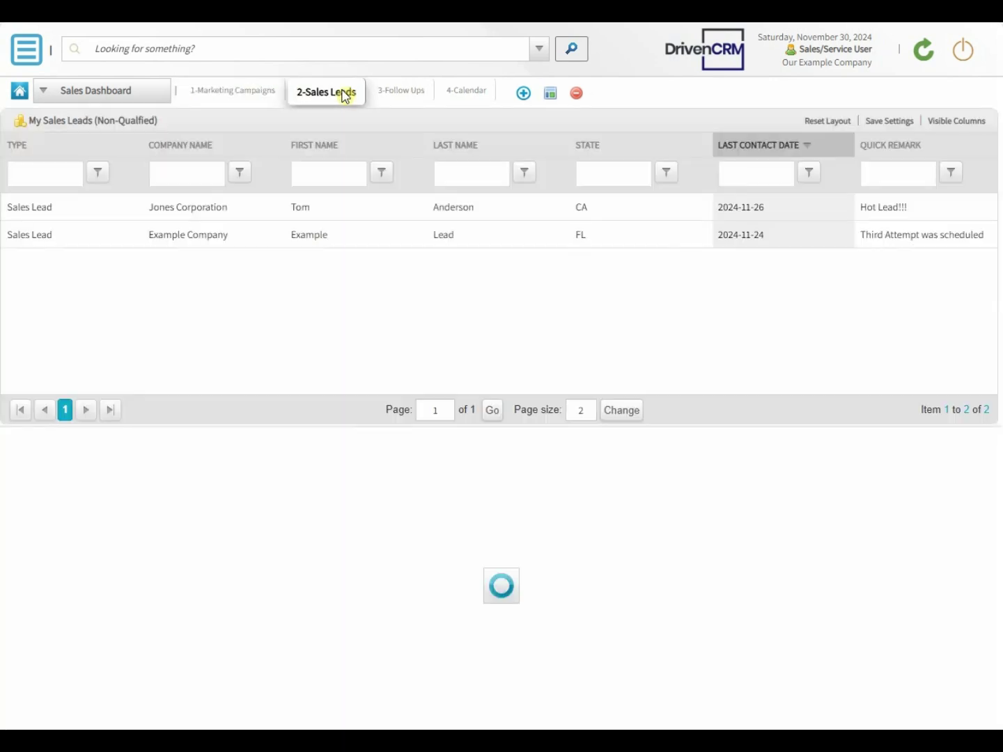
{"action": "left_click", "coordinate": [396, 94]}
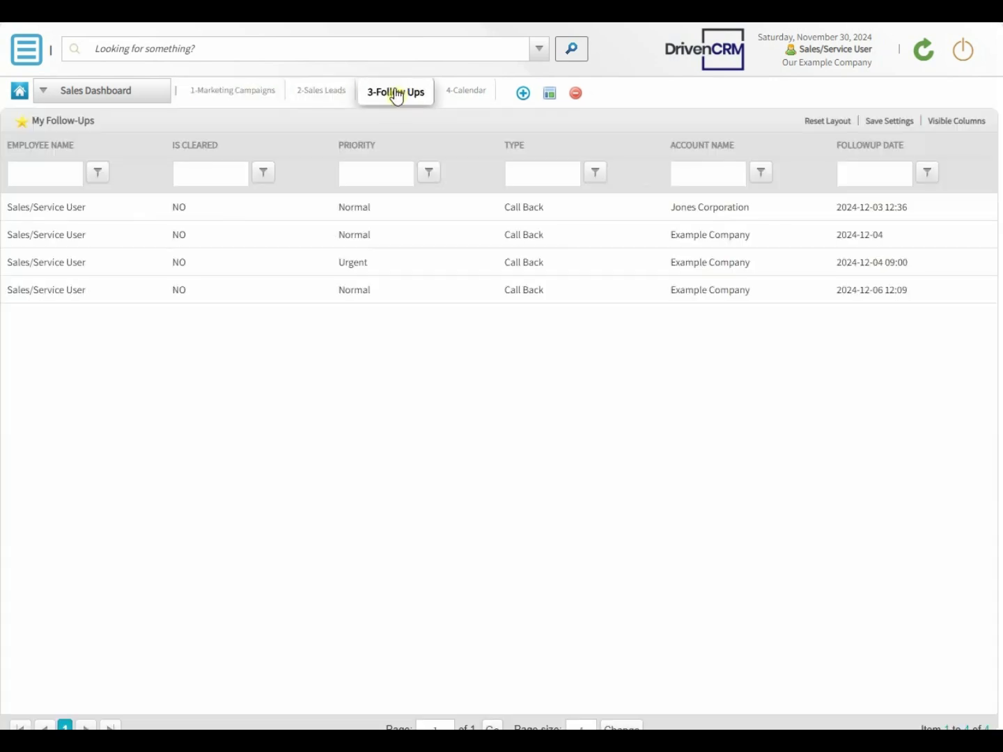
{"action": "left_click", "coordinate": [466, 96]}
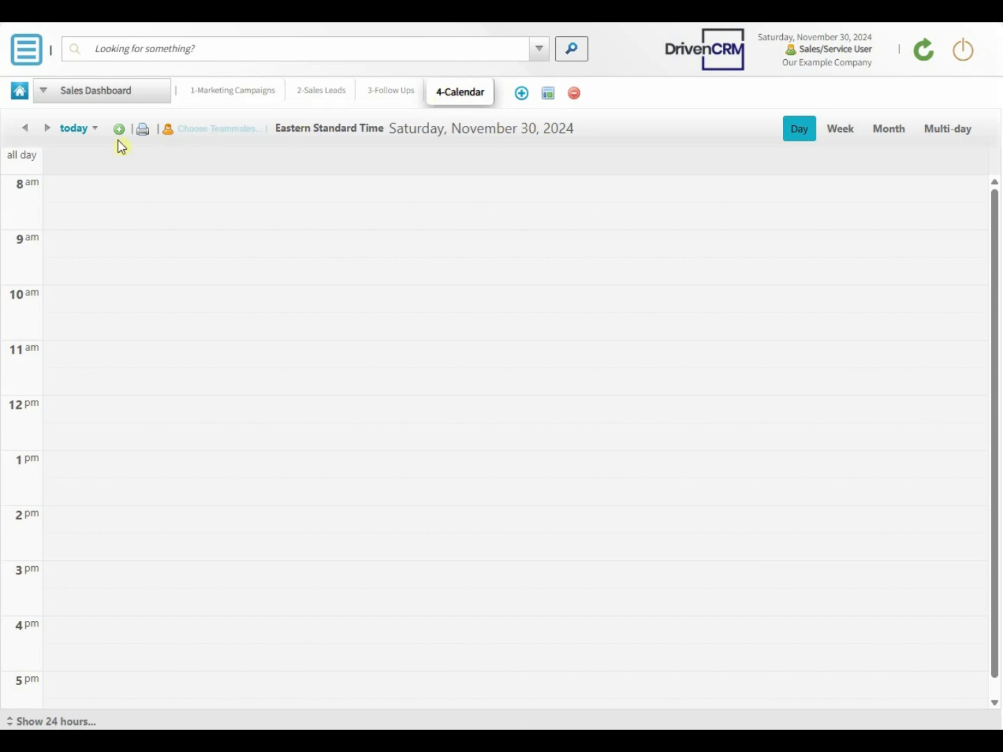
Step: Open the recently accessed Example Company lead and start a new internal Task/To-Do for it
{"action": "left_click", "coordinate": [119, 44]}
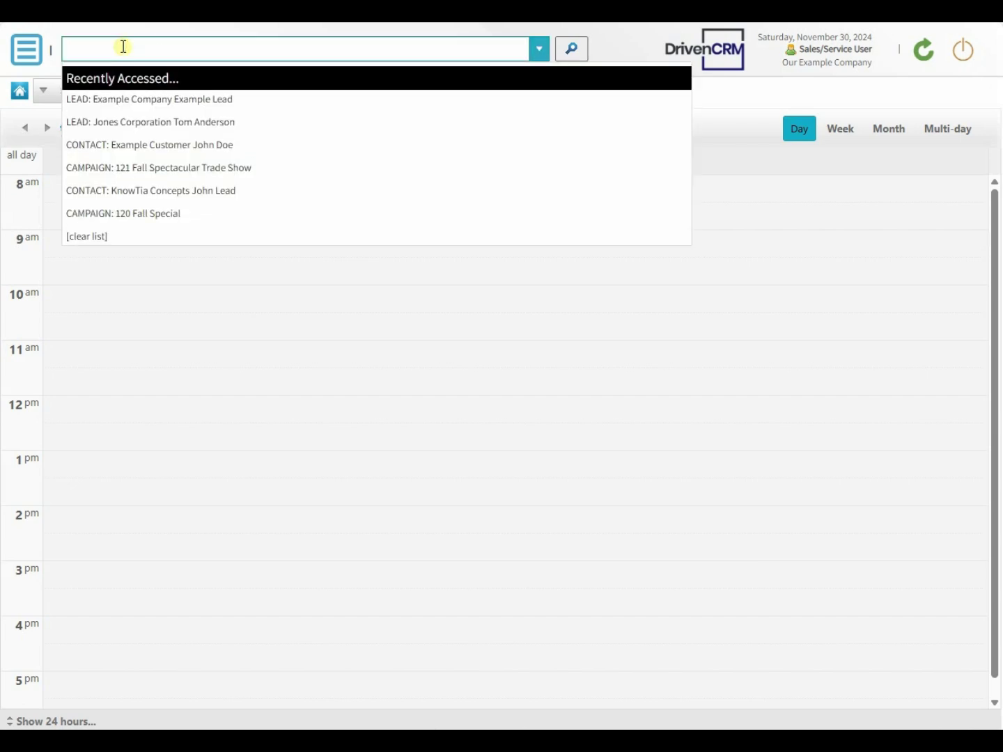
{"action": "left_click", "coordinate": [128, 100]}
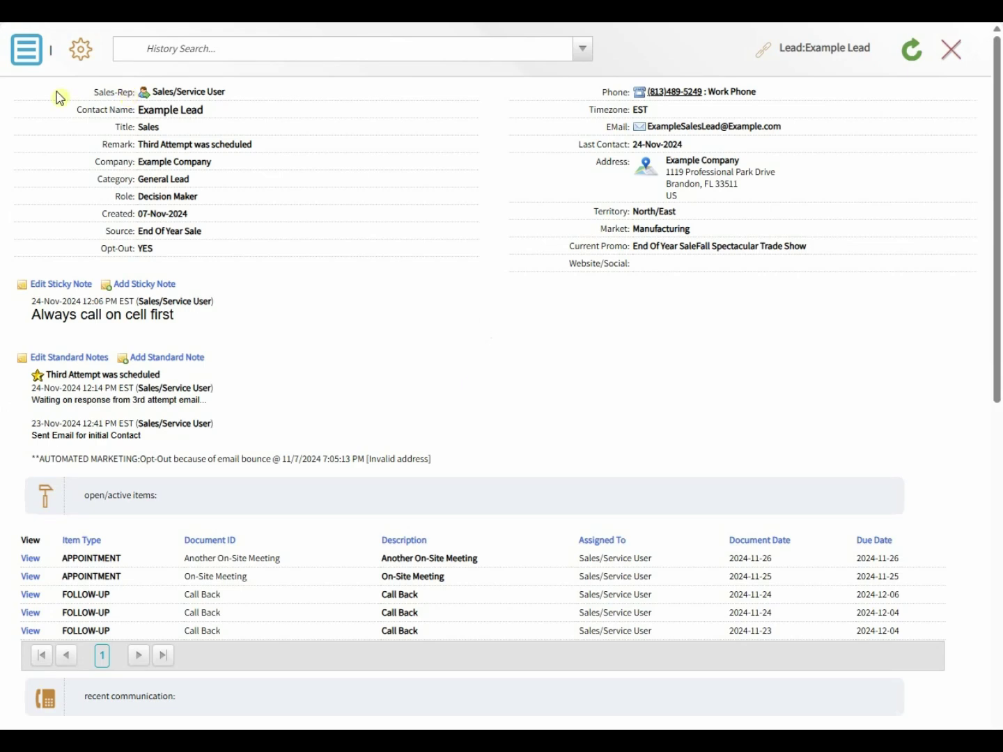
{"action": "left_click", "coordinate": [34, 60]}
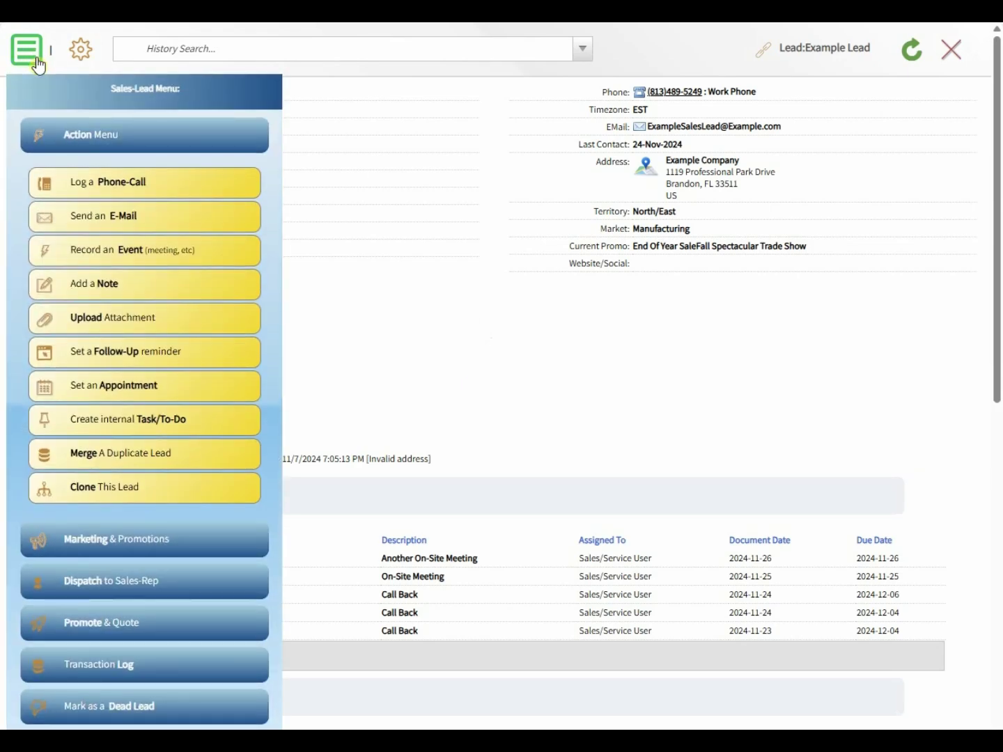
{"action": "left_click", "coordinate": [106, 424]}
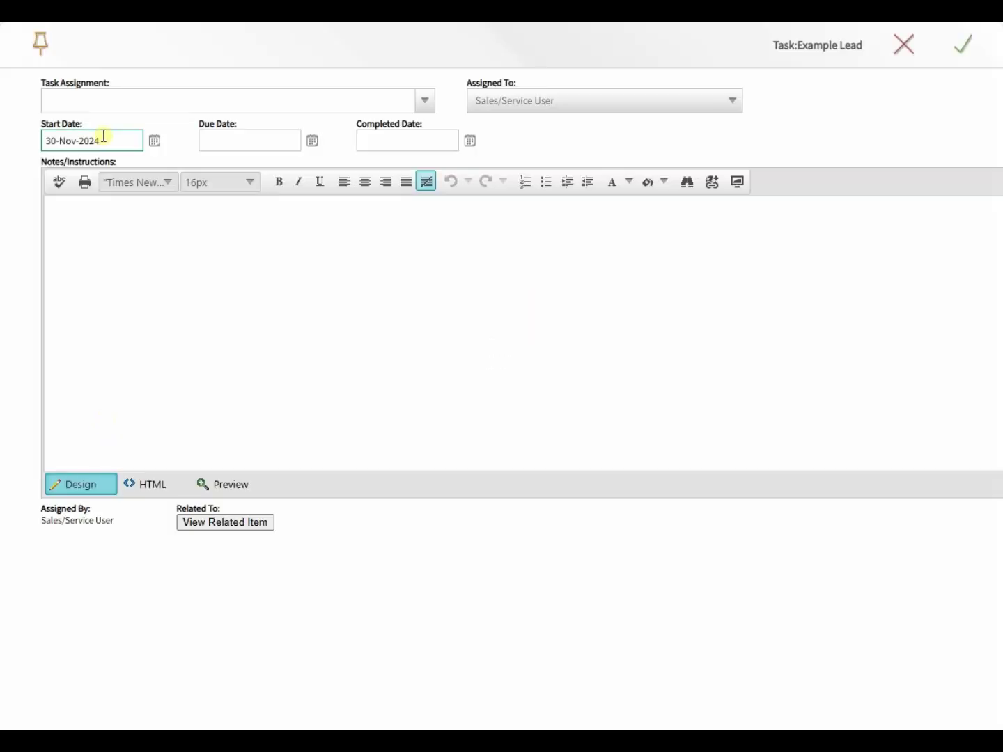
Step: Fill in the task as Generate Project Plan Documentation, due 04-Dec-2024, with the instruction "Send to client when completed.", and save it
{"action": "left_click", "coordinate": [95, 103]}
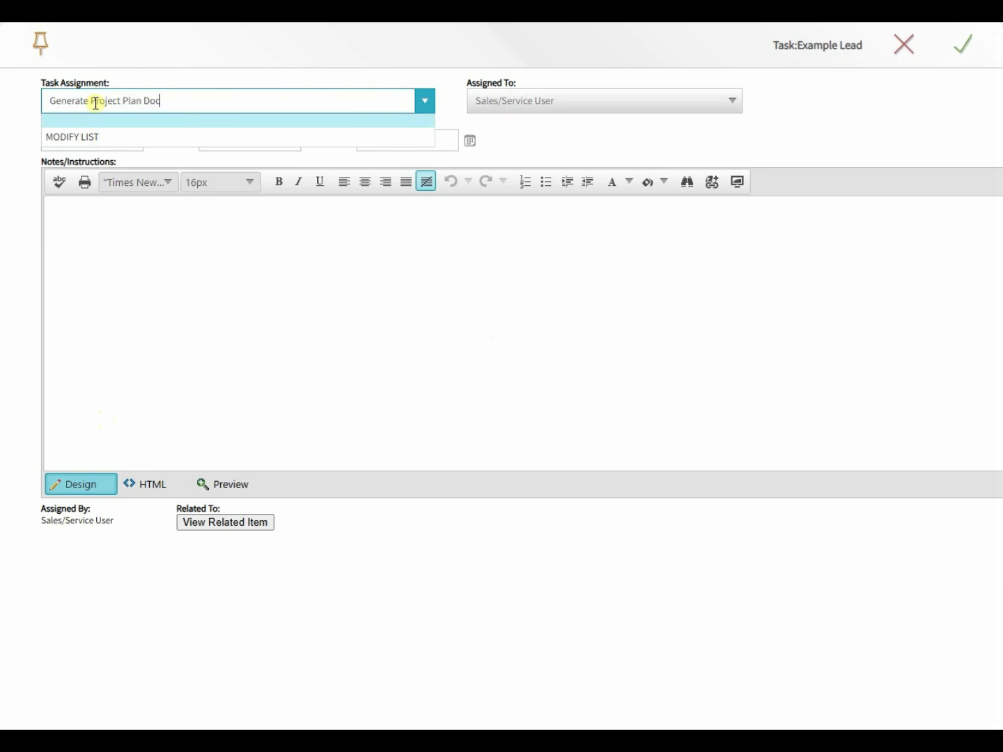
{"action": "key", "text": "Tab"}
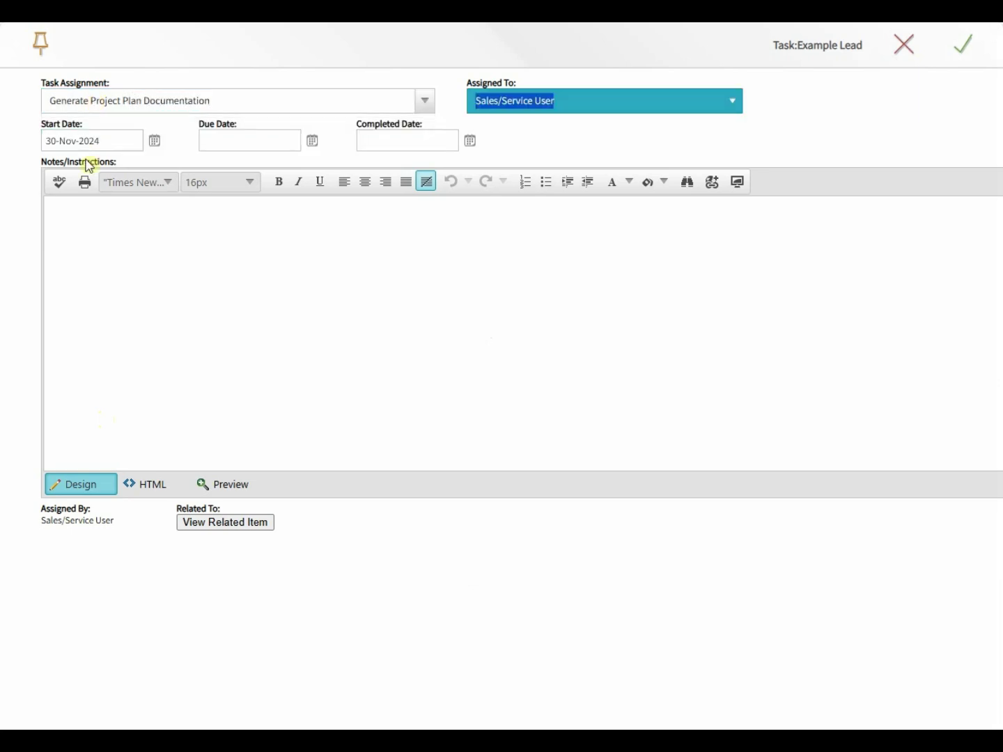
{"action": "left_click", "coordinate": [311, 141]}
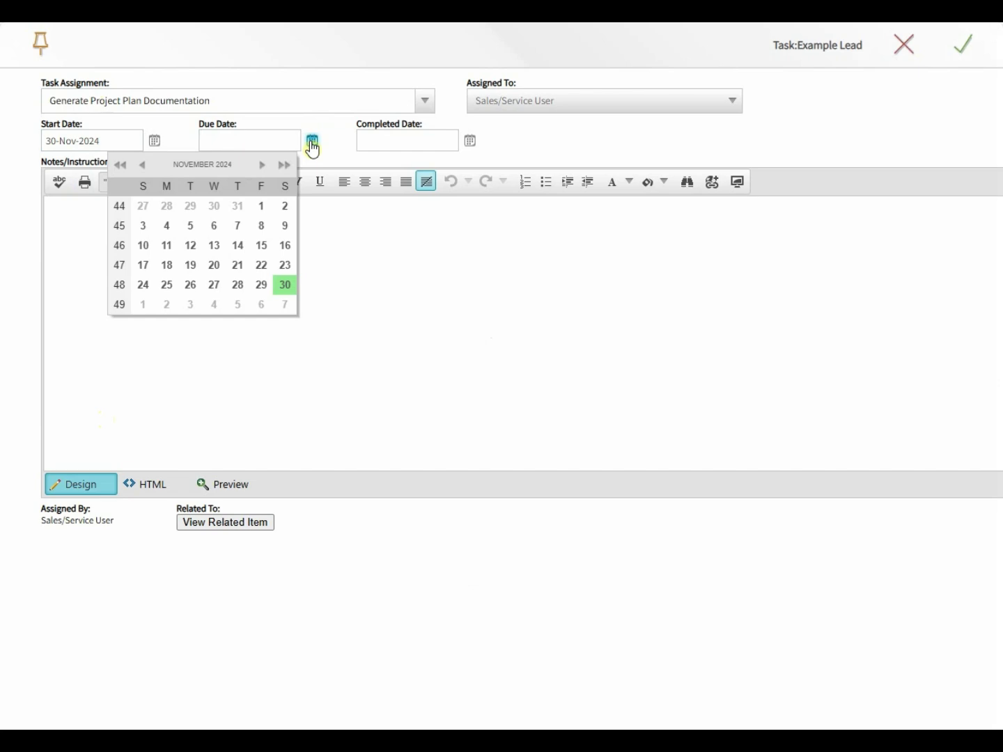
{"action": "left_click", "coordinate": [217, 305]}
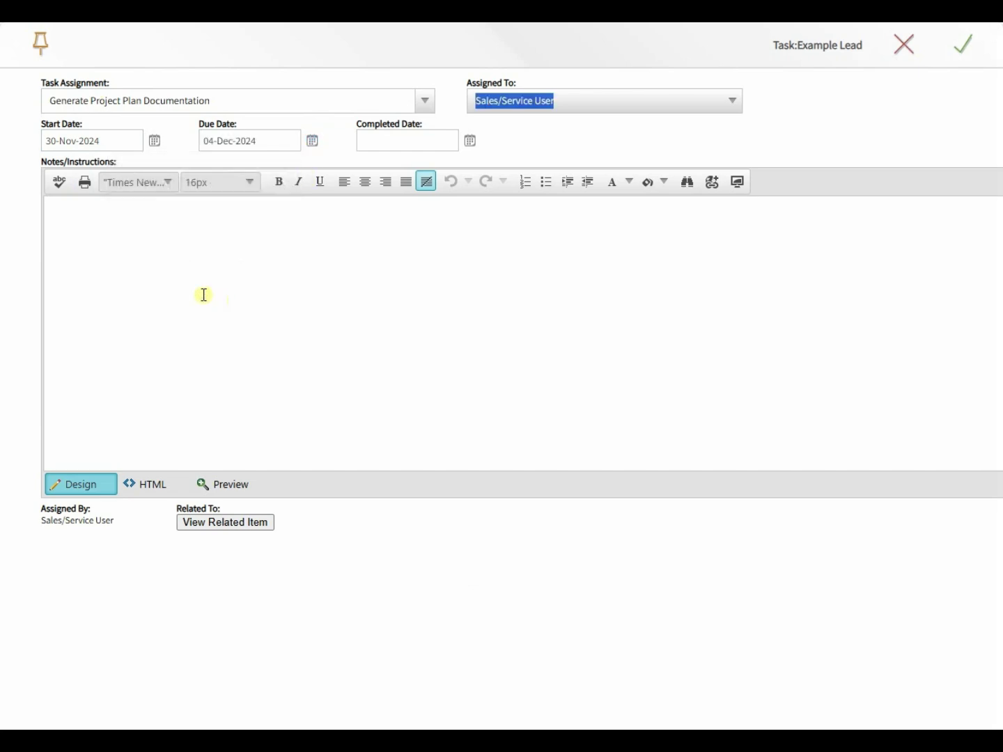
{"action": "left_click", "coordinate": [155, 273]}
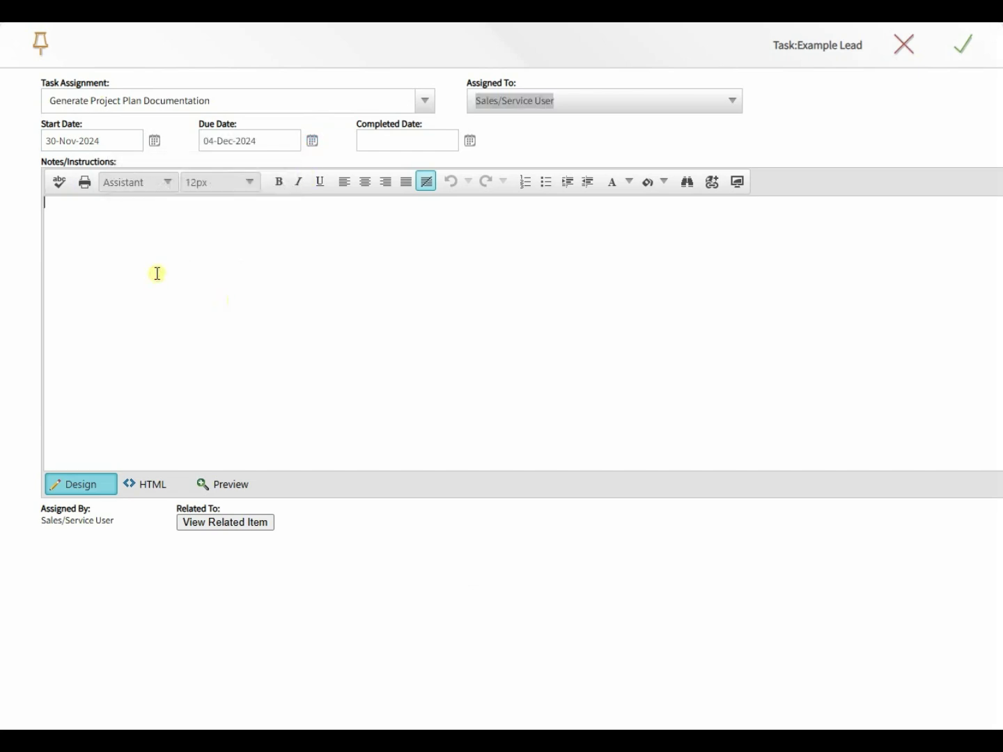
{"action": "type", "text": "Send to client when completed."}
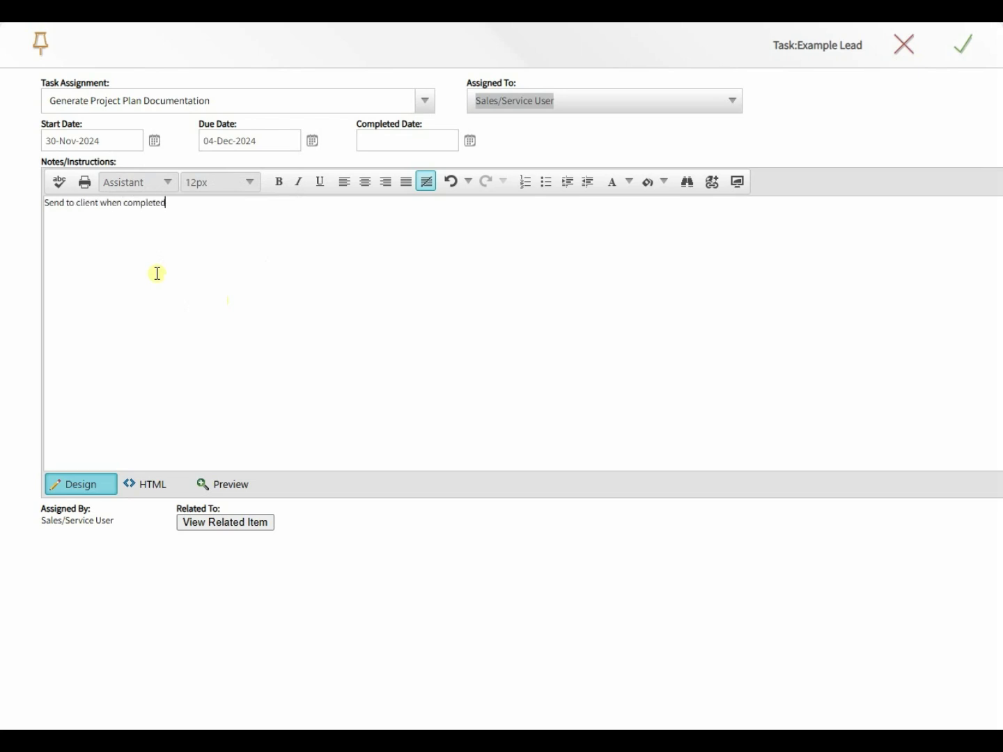
{"action": "left_click", "coordinate": [967, 59]}
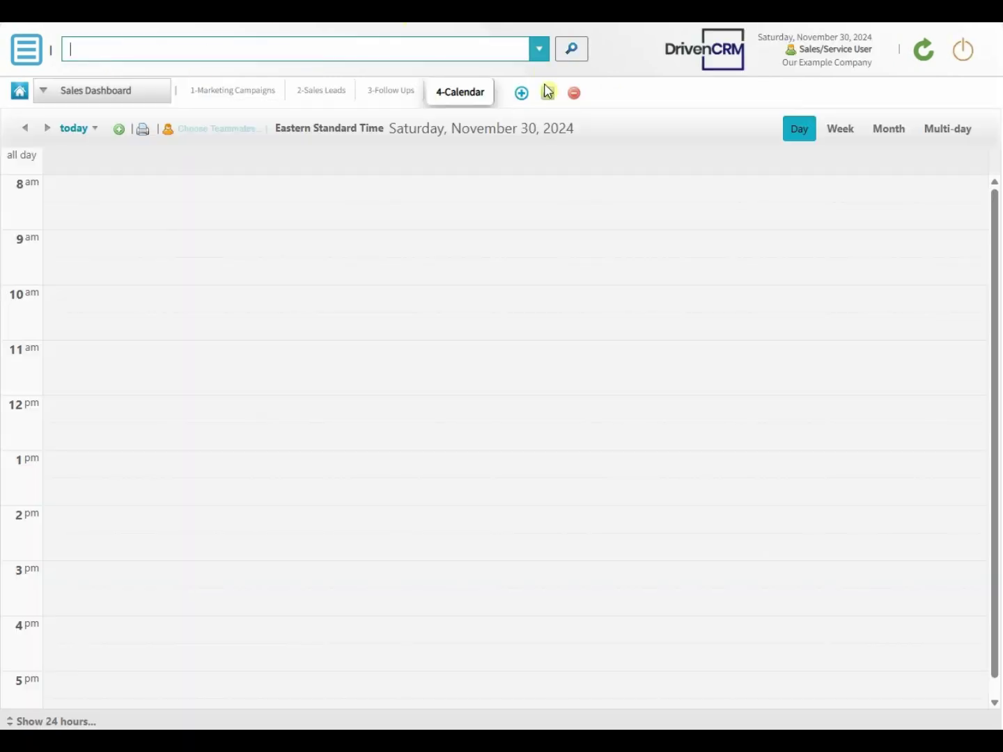
Step: Create a workspace named 5-Tasks in the Sales Dashboard group with the layout of two stacked panels
{"action": "left_click", "coordinate": [522, 94]}
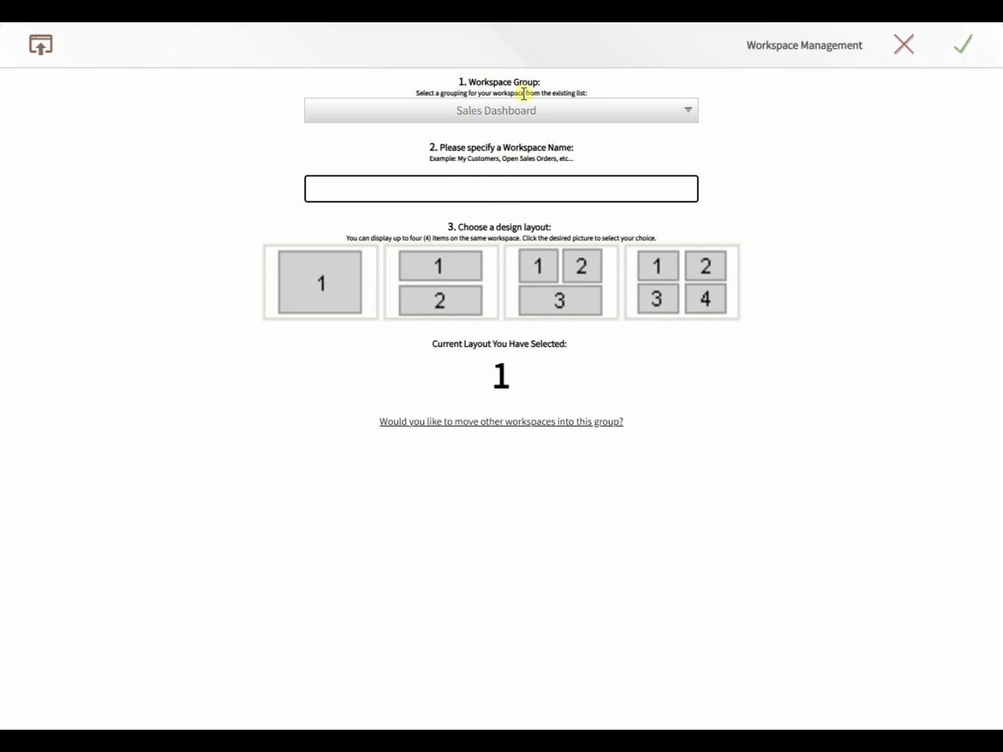
{"action": "type", "text": "5-Tasks"}
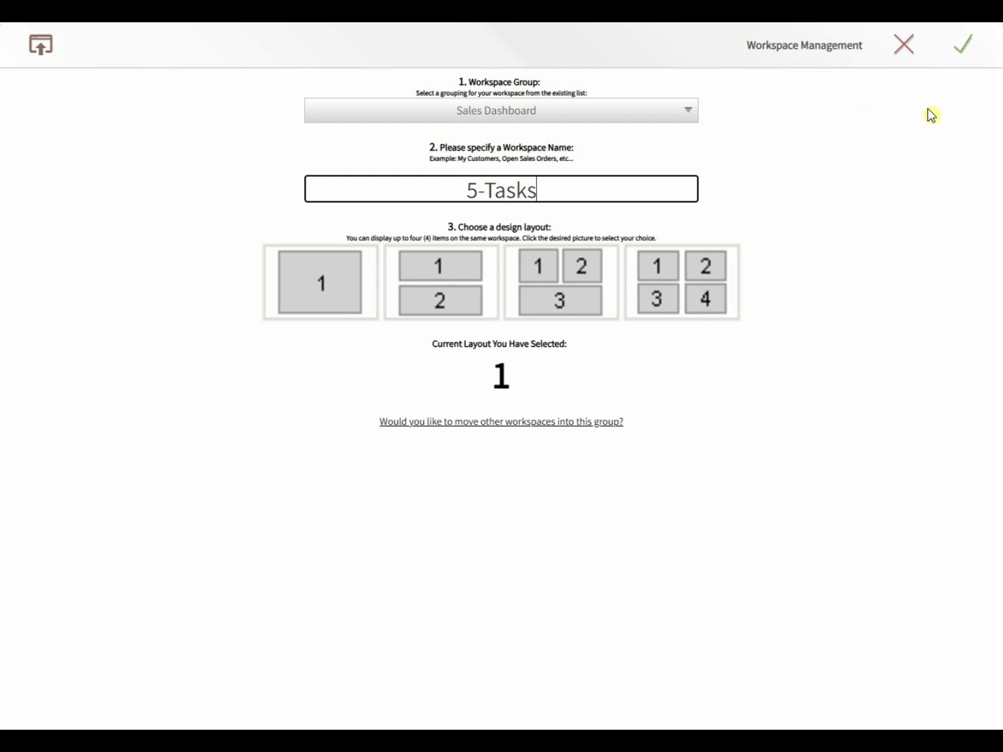
{"action": "left_click", "coordinate": [969, 47]}
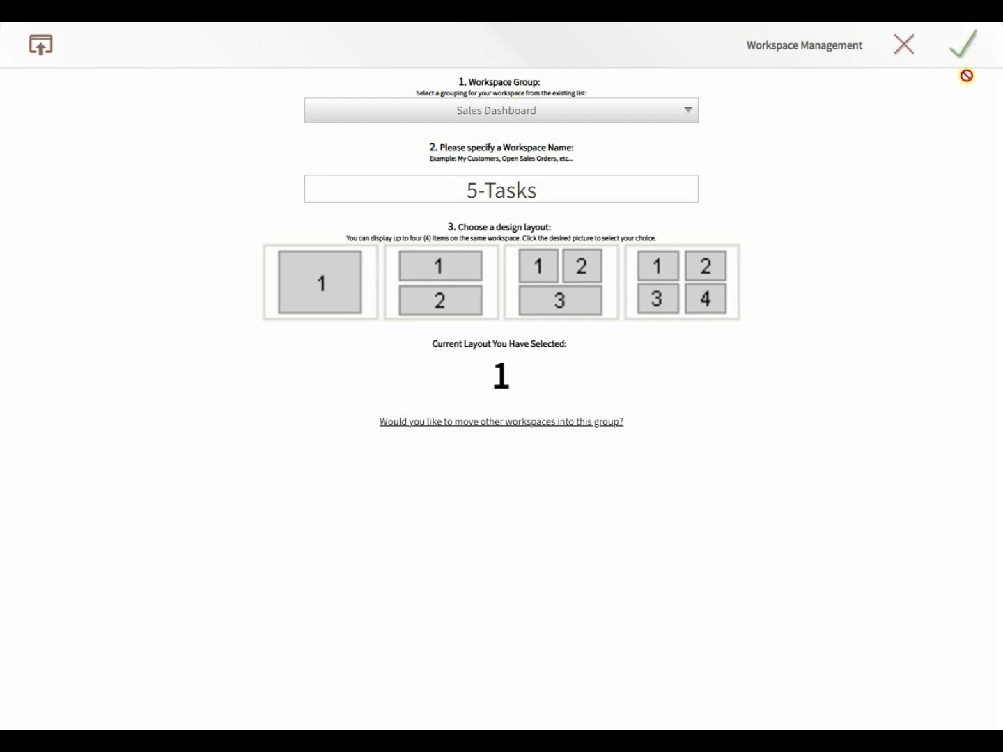
{"action": "left_click", "coordinate": [419, 286]}
{"action": "left_click", "coordinate": [965, 54]}
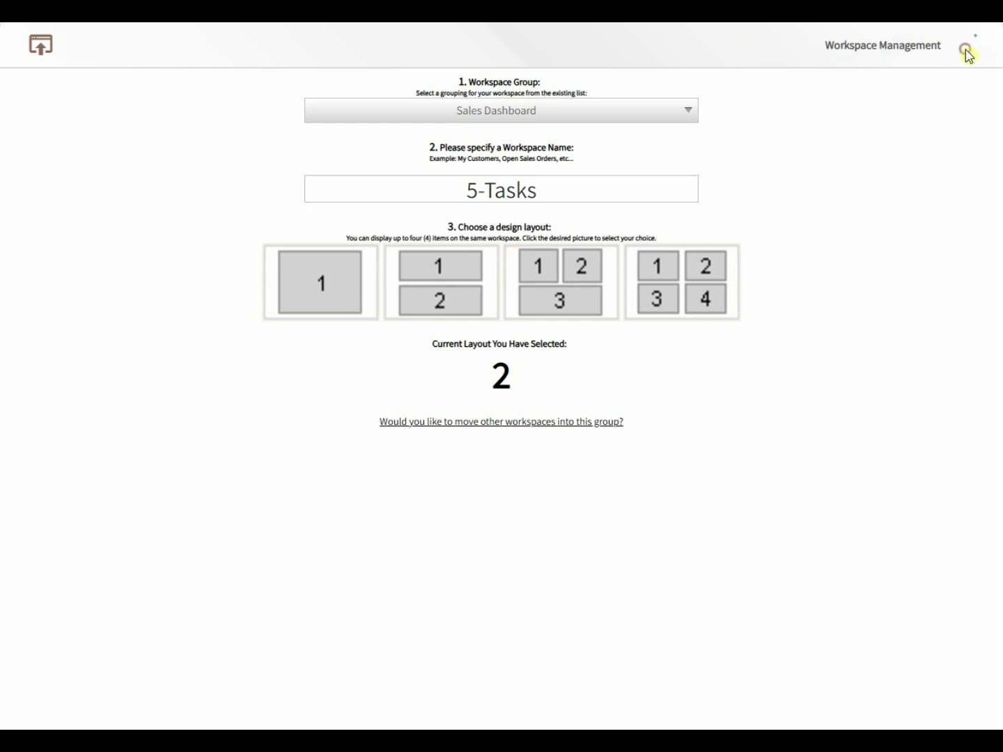
Step: Show My Task Assignments (Assigned To Me) in the upper panel of the 5-Tasks workspace
{"action": "left_click", "coordinate": [369, 201]}
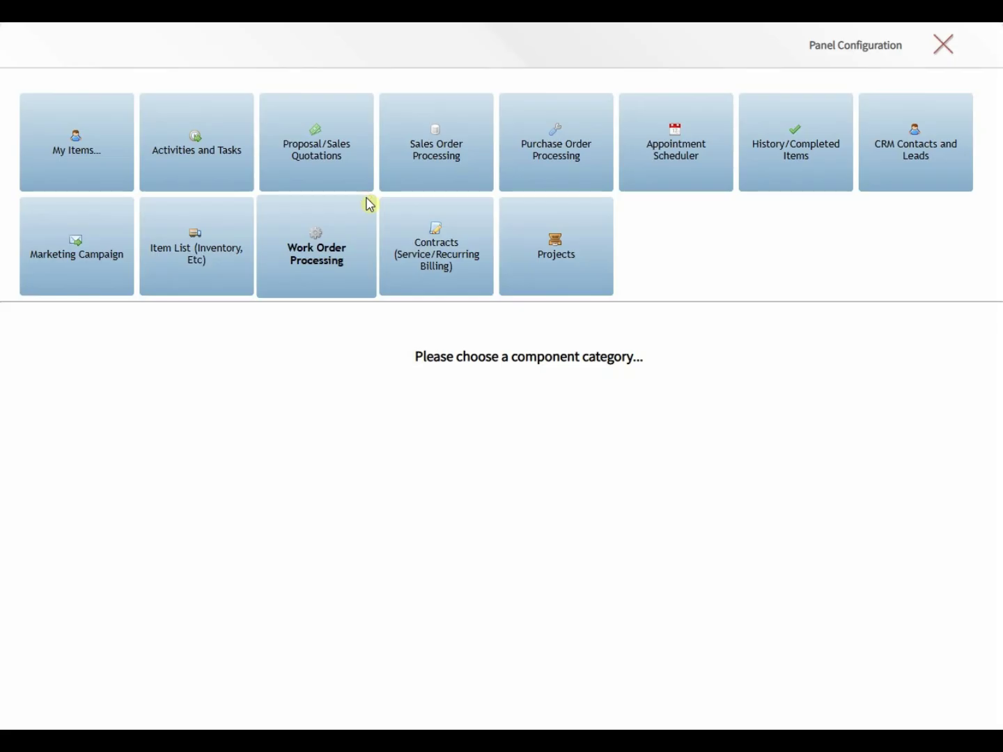
{"action": "left_click", "coordinate": [70, 167]}
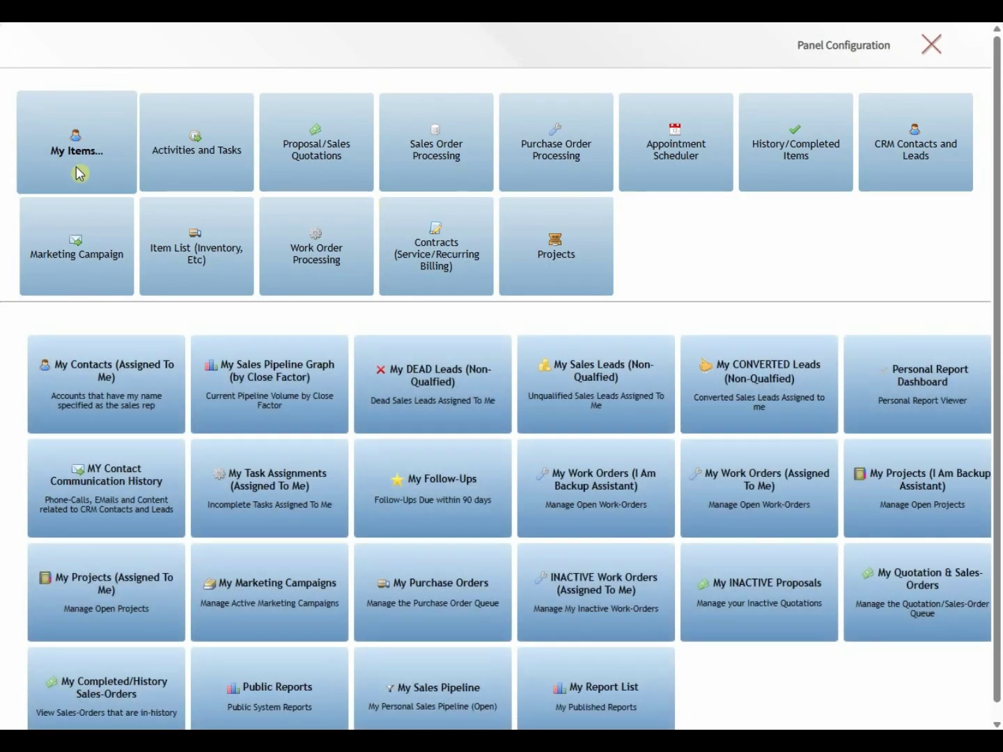
{"action": "left_click", "coordinate": [262, 488]}
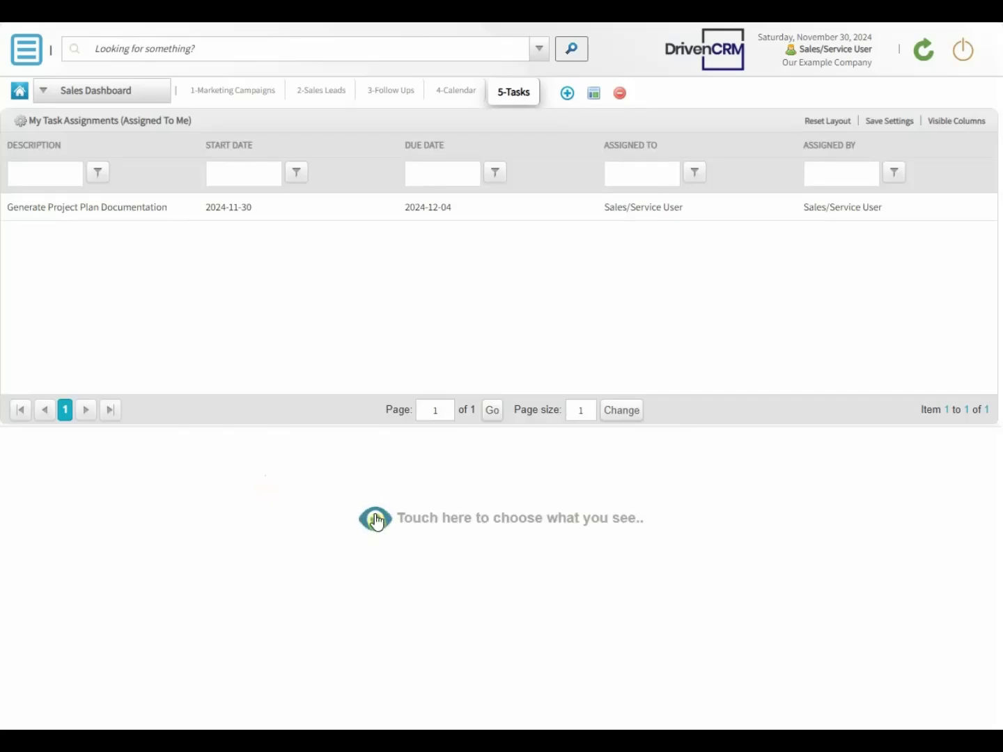
Step: Show Open Tasks (Assigned To Others) from Activities and Tasks in the lower panel of the 5-Tasks workspace
{"action": "left_click", "coordinate": [376, 519]}
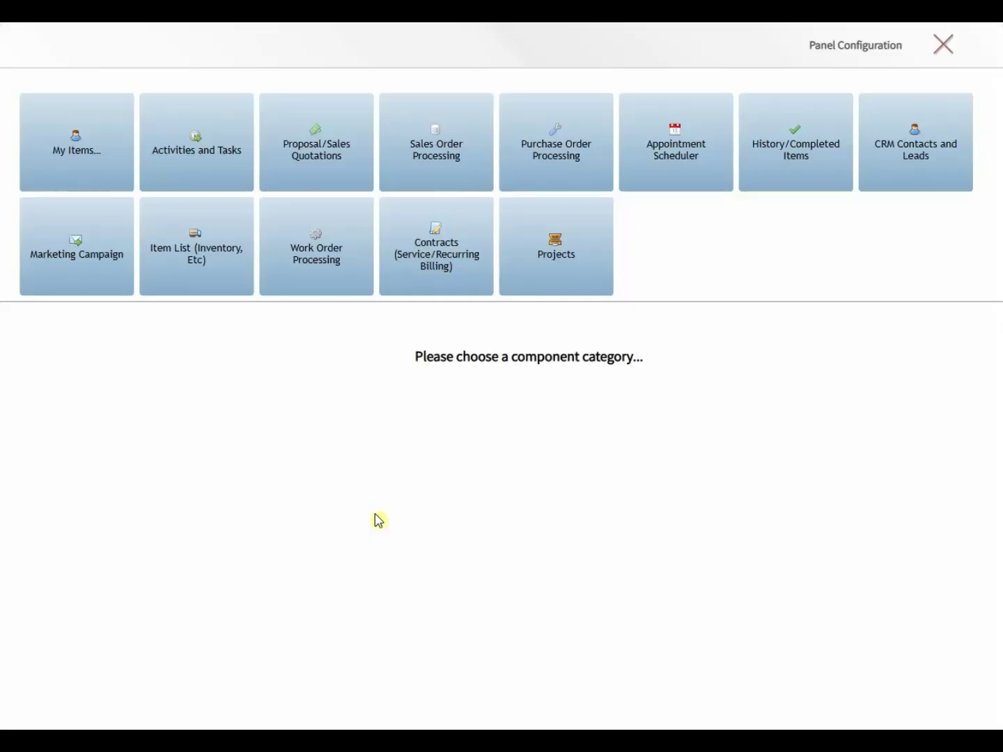
{"action": "left_click", "coordinate": [204, 145]}
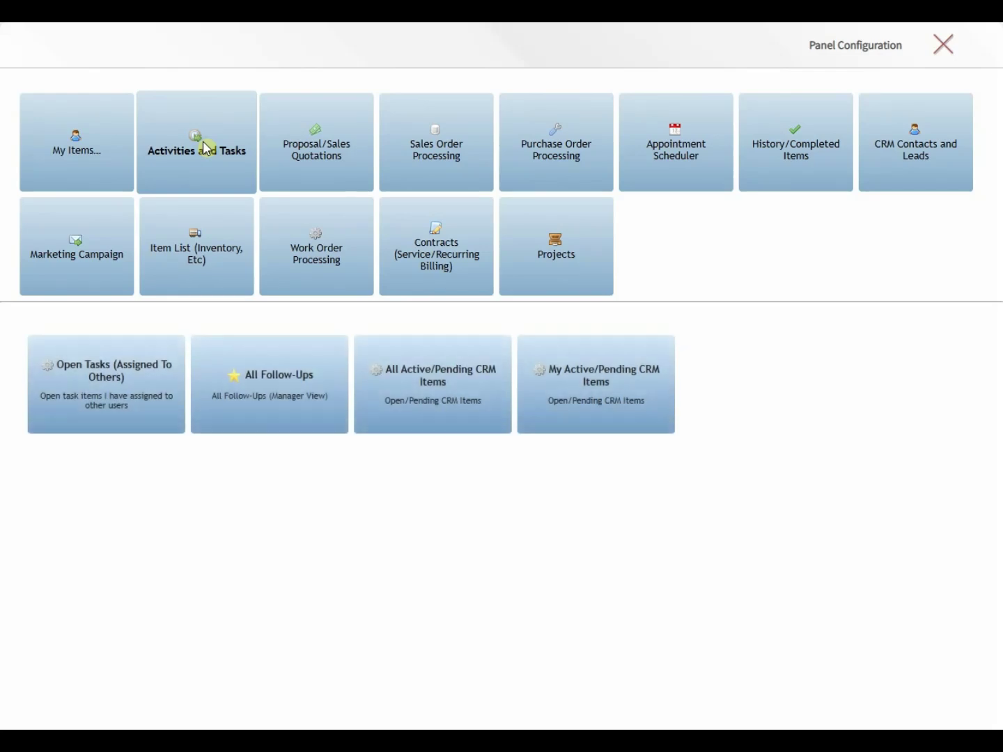
{"action": "left_click", "coordinate": [118, 376]}
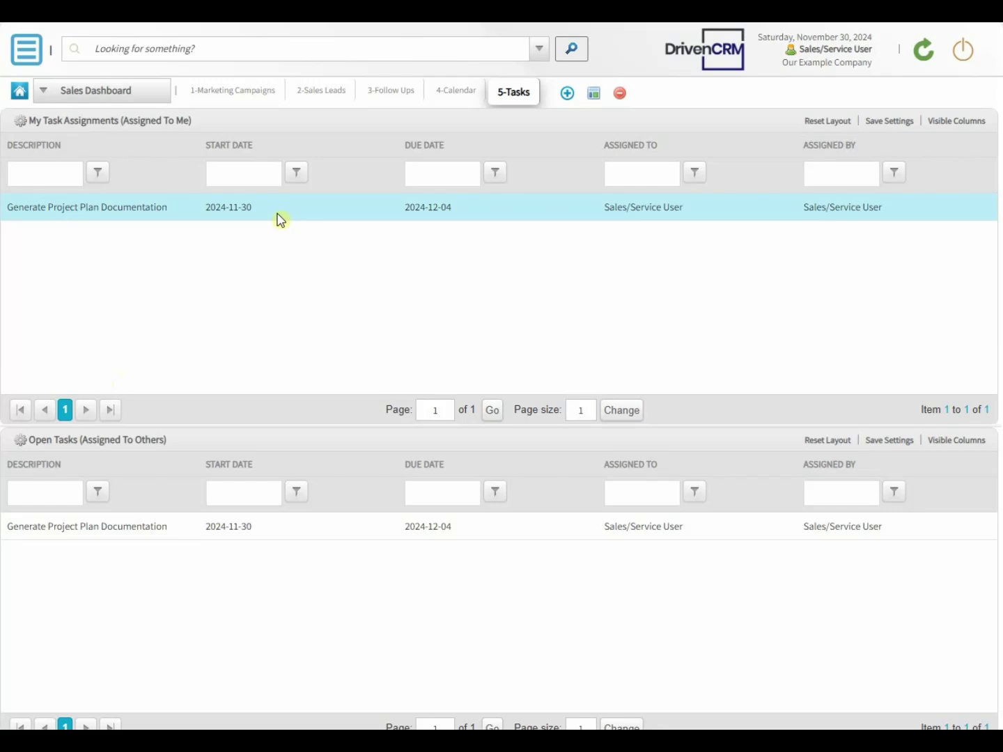
Step: Add the Account, Account Name and Lead Name columns to the My Task Assignments grid and save the configuration
{"action": "left_click", "coordinate": [958, 123]}
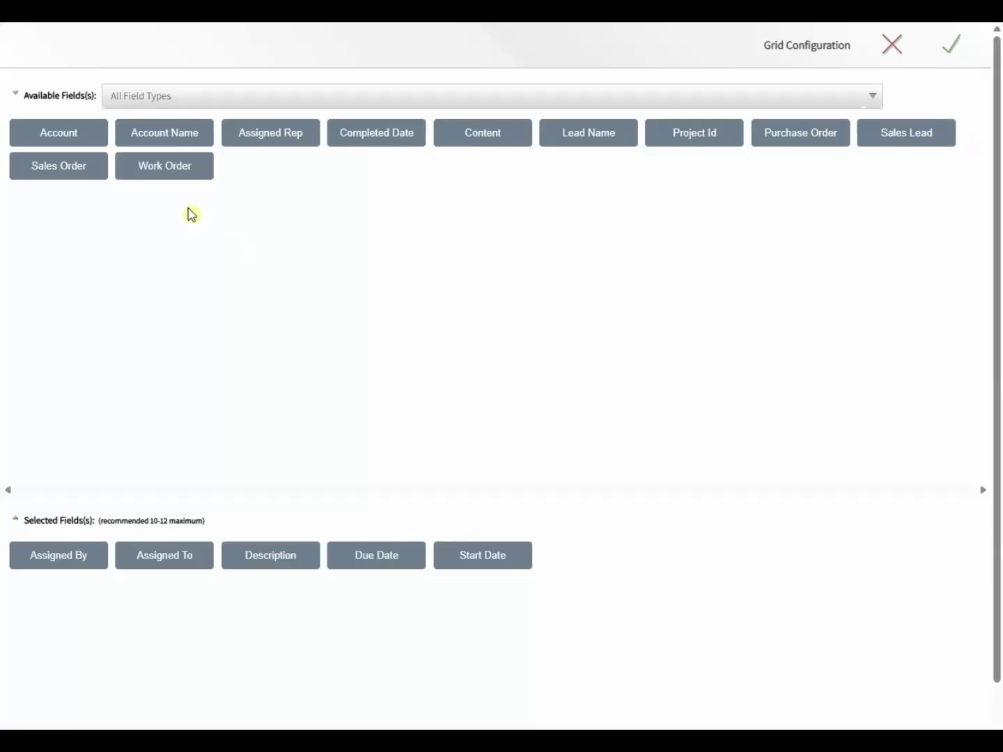
{"action": "left_click", "coordinate": [41, 123]}
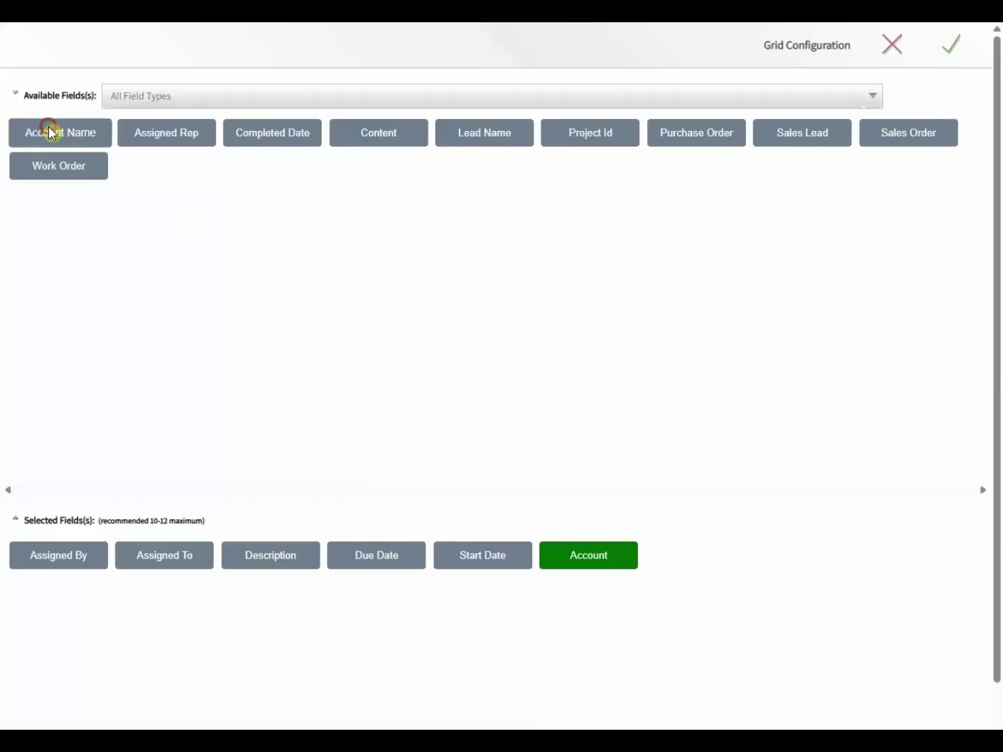
{"action": "left_click", "coordinate": [89, 143]}
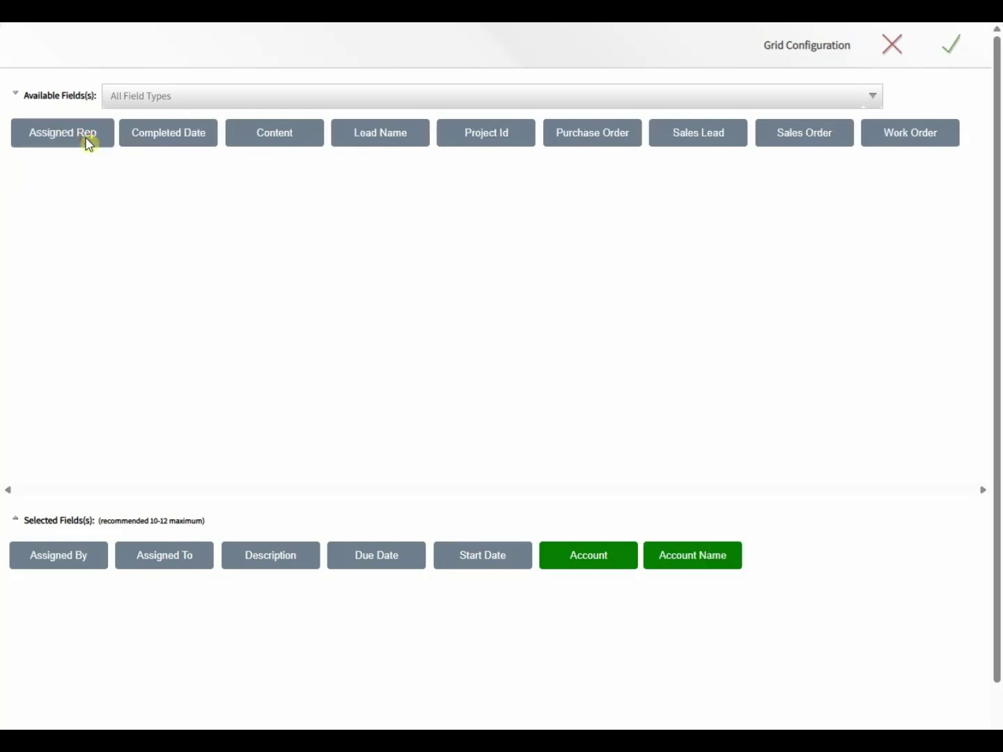
{"action": "left_click", "coordinate": [360, 132]}
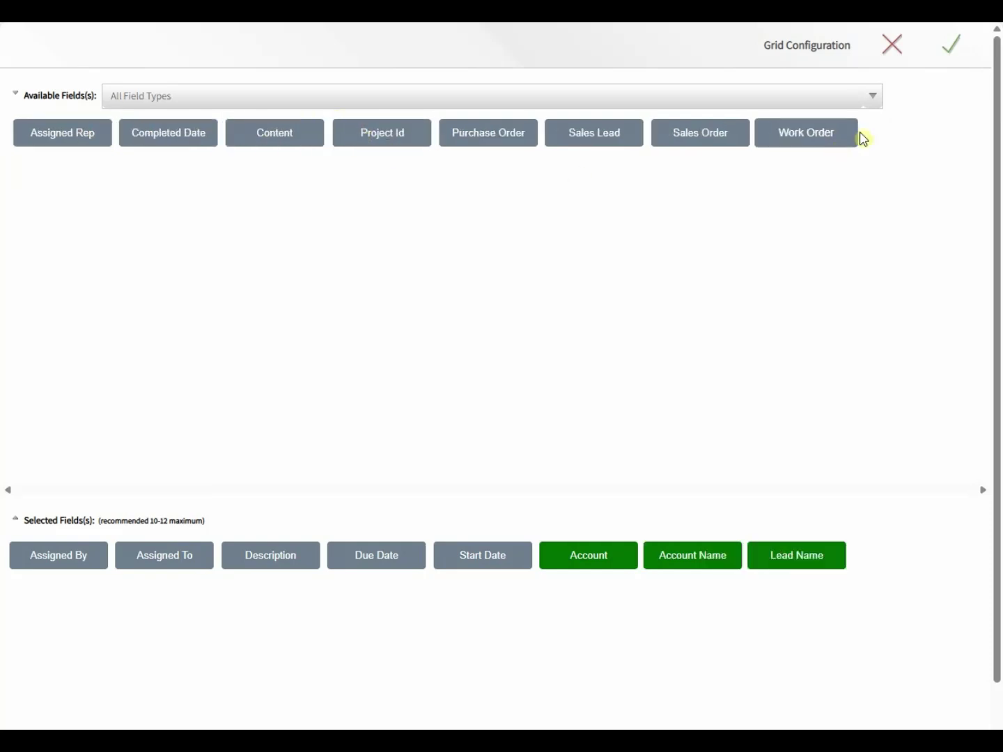
{"action": "left_click", "coordinate": [961, 49]}
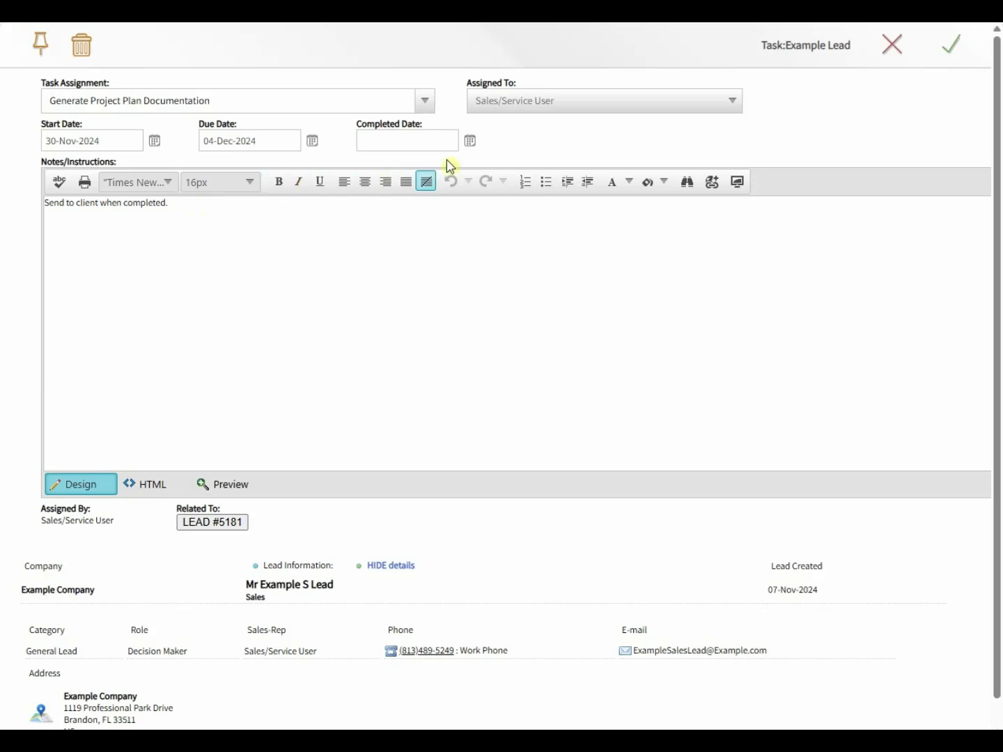
Step: Set the Generate Project Plan Documentation task's completed date to 30-Nov-2024 and save the task
{"action": "left_click", "coordinate": [471, 141]}
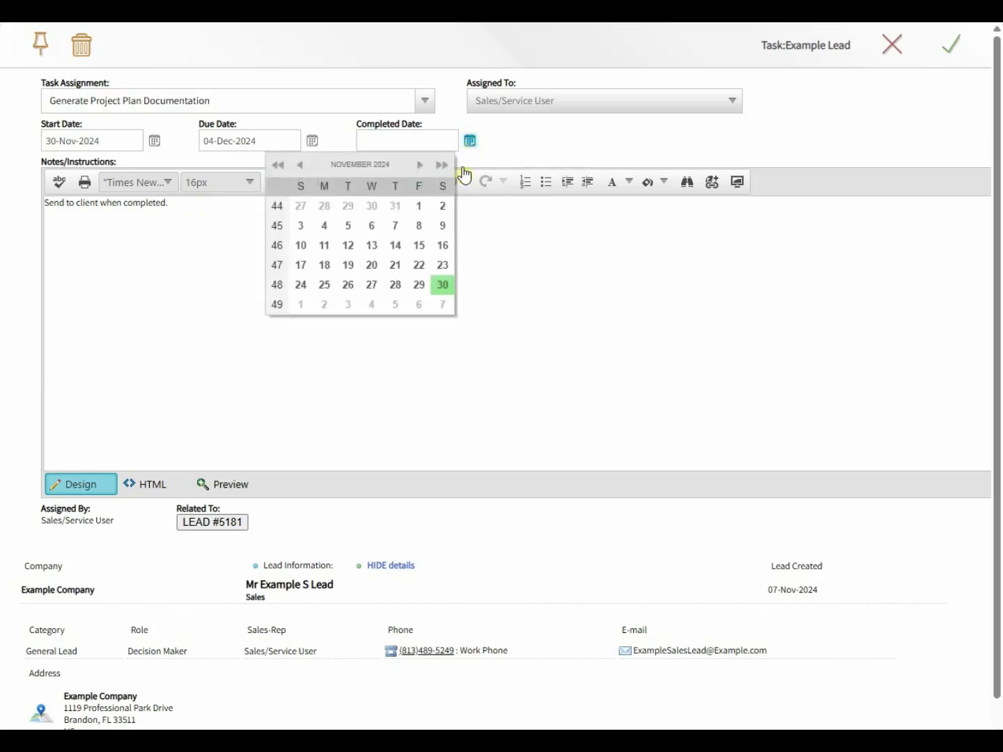
{"action": "left_click", "coordinate": [442, 285]}
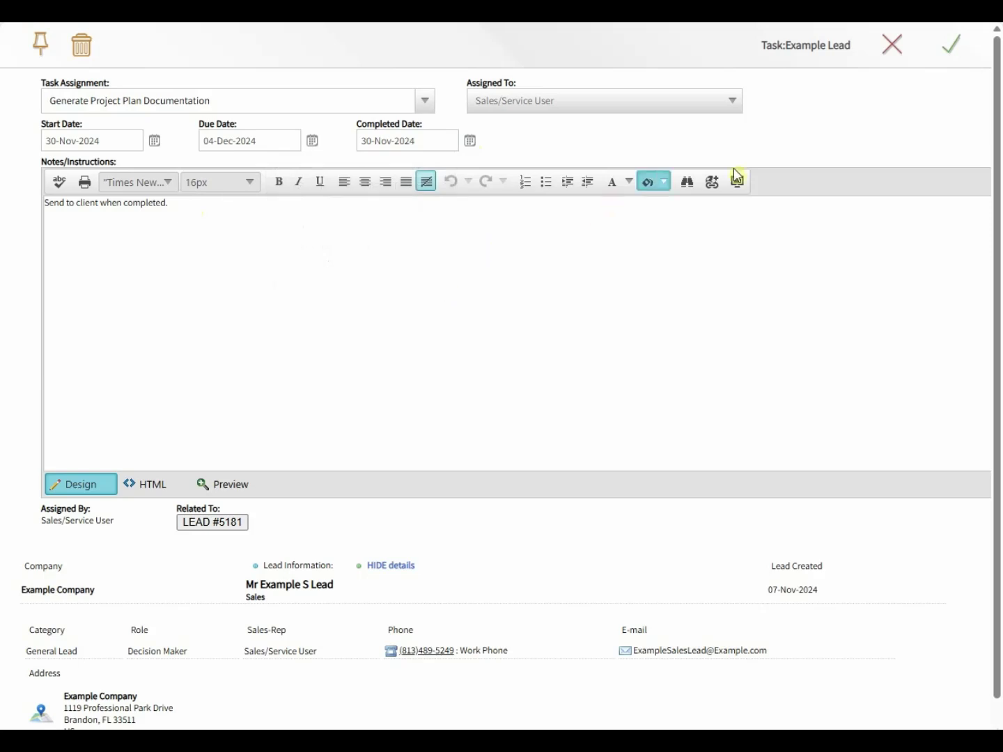
{"action": "left_click", "coordinate": [954, 52]}
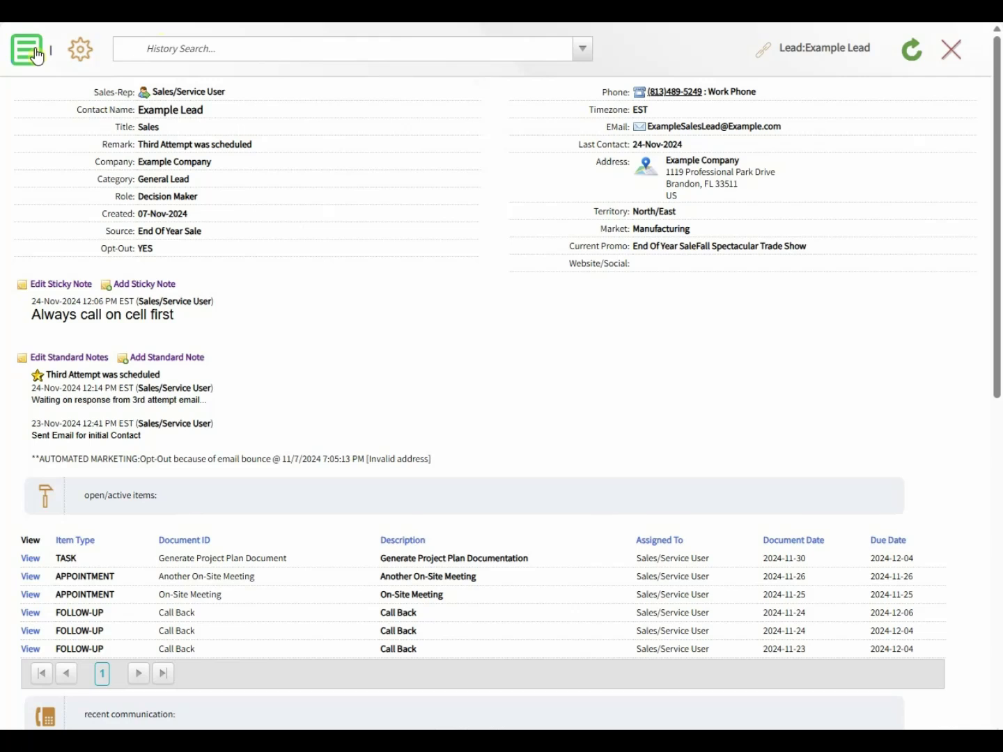
Step: Try to merge a duplicate into the Example Company lead by searching for "example" as the source record, and cancel the merge
{"action": "left_click", "coordinate": [37, 54]}
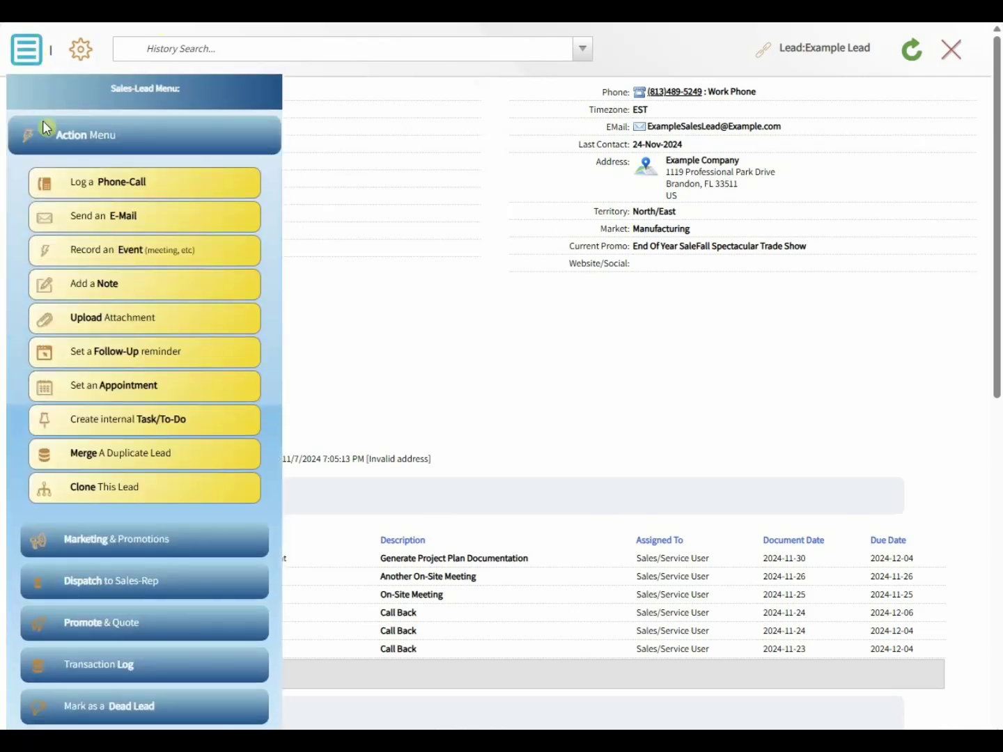
{"action": "left_click", "coordinate": [111, 456]}
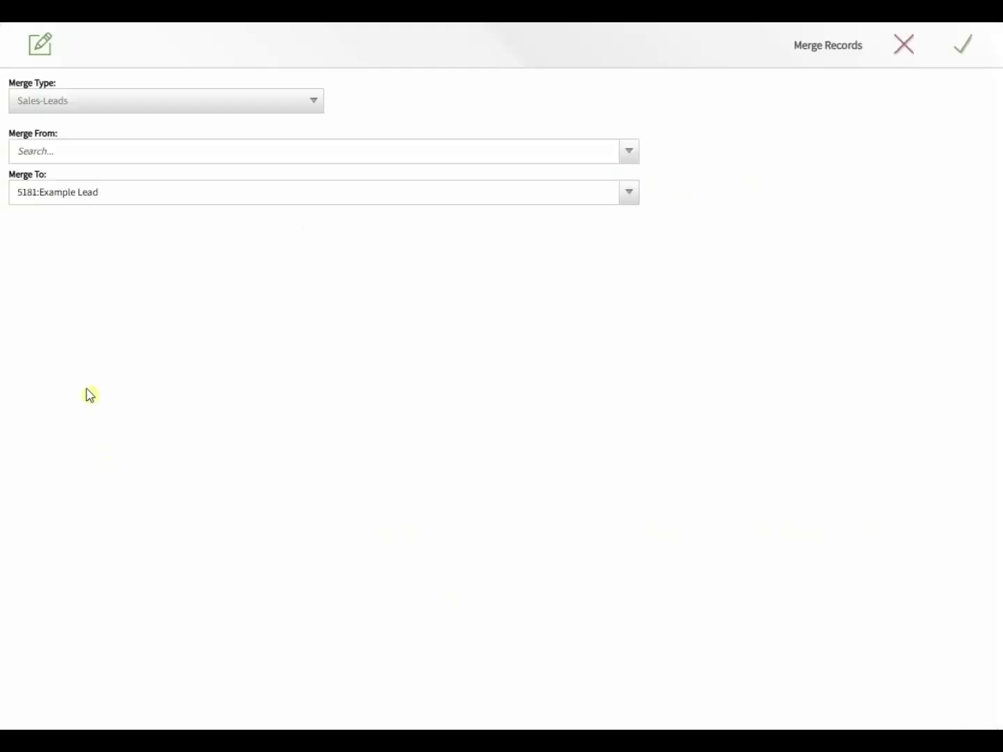
{"action": "left_click", "coordinate": [68, 153]}
{"action": "type", "text": "exampl"}
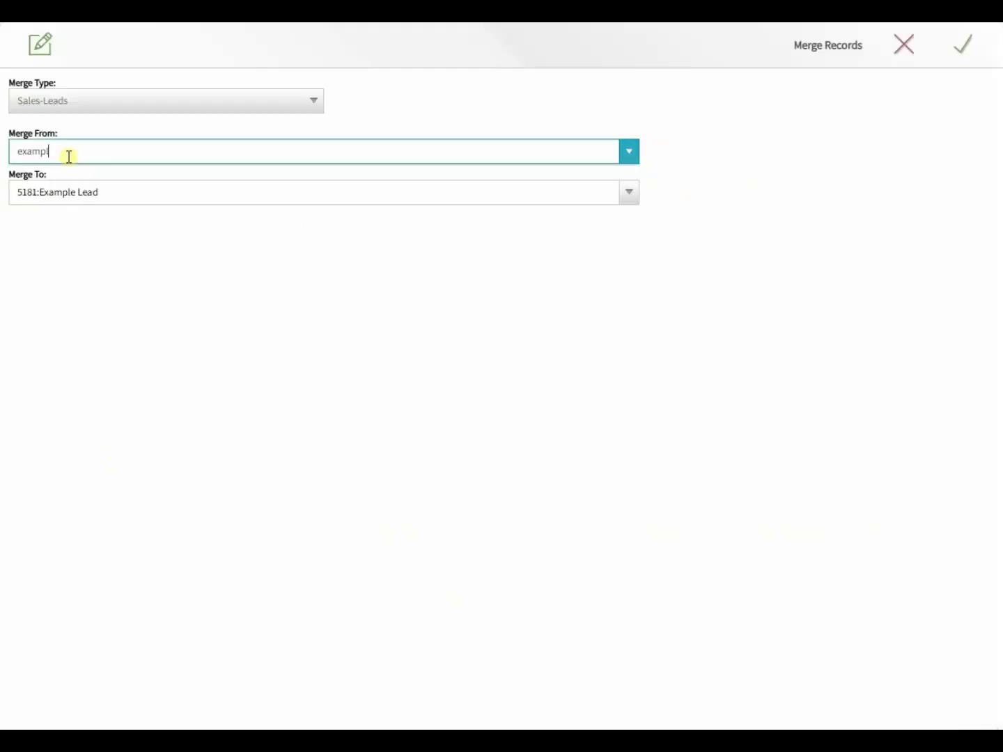
{"action": "type", "text": "e"}
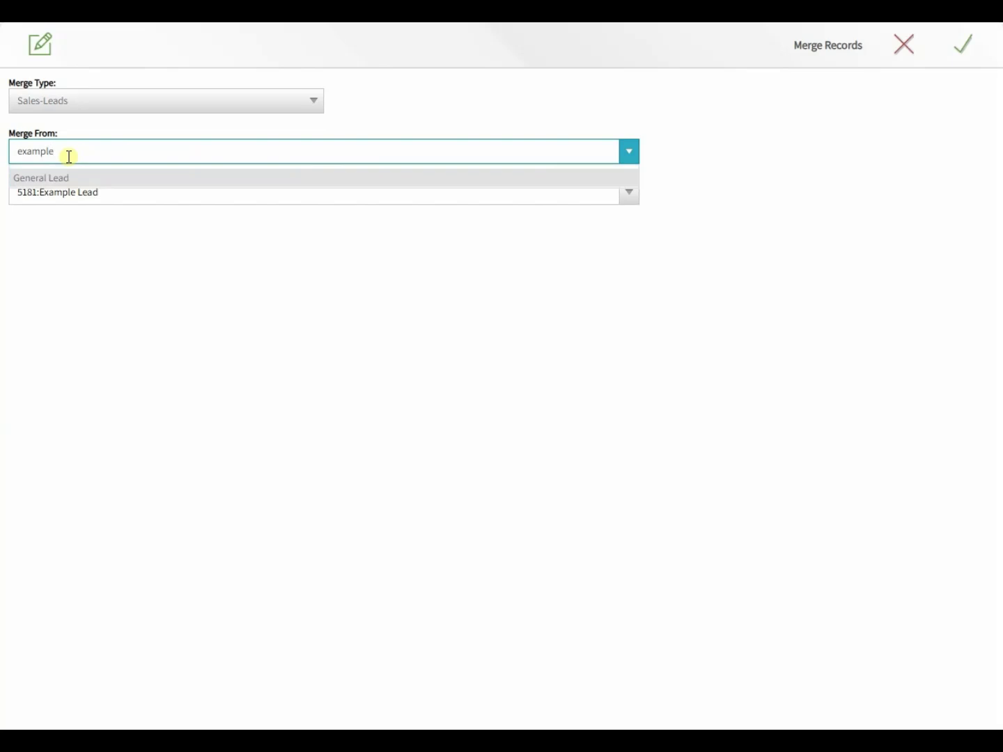
{"action": "left_click", "coordinate": [149, 125]}
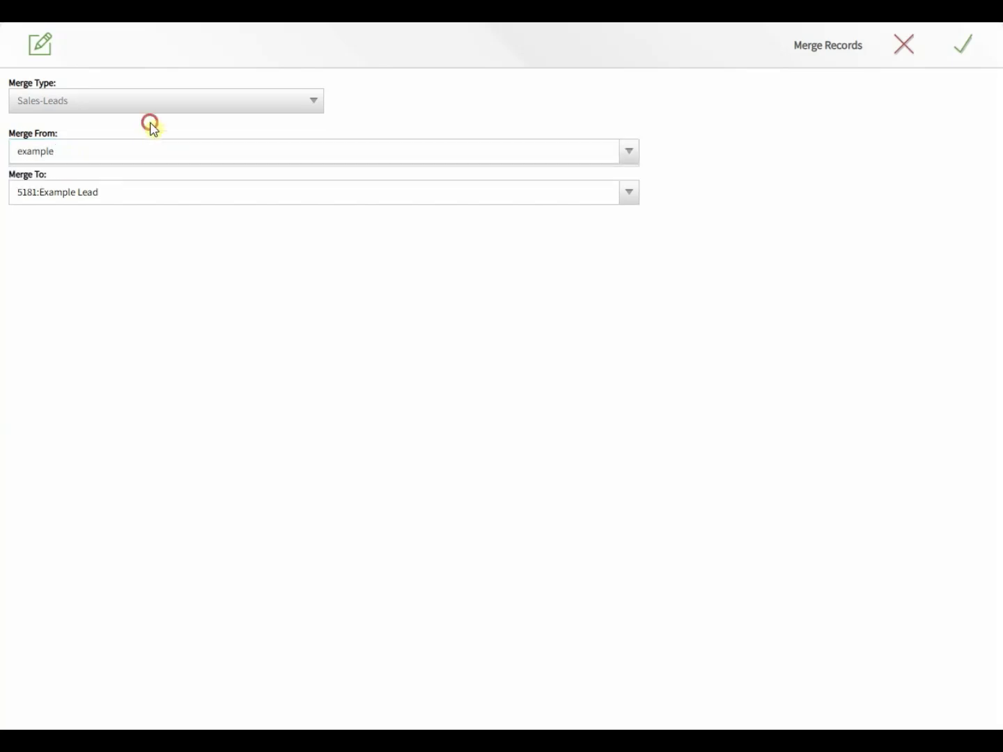
{"action": "left_click", "coordinate": [903, 50]}
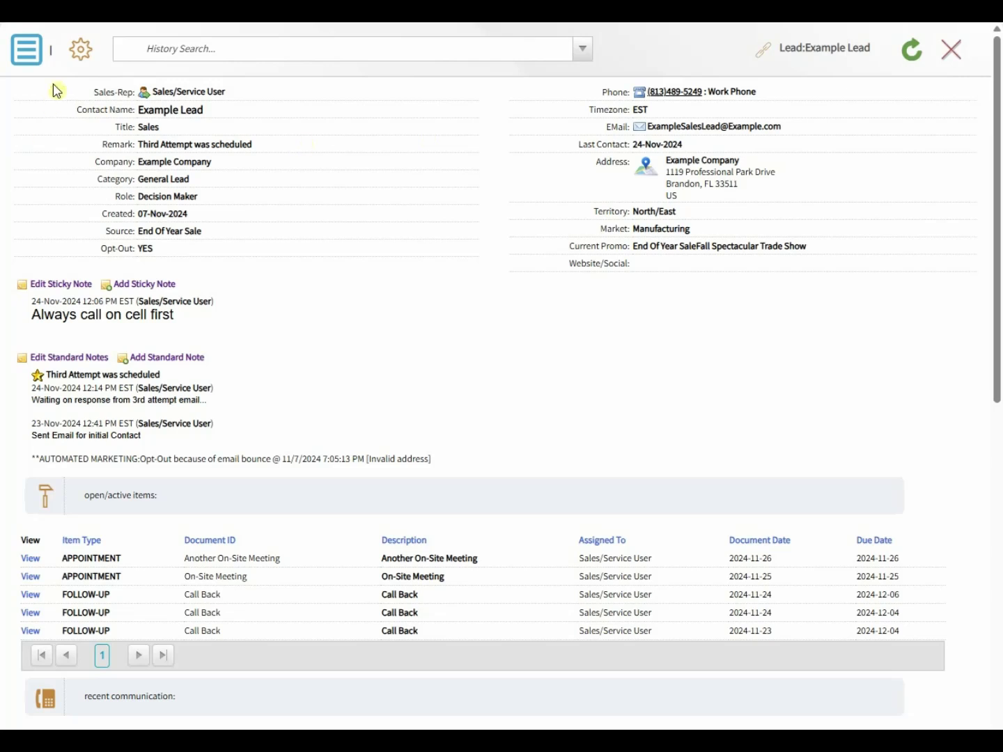
Step: Review the available and selected promotions of the Example Company lead and close them without changes
{"action": "left_click", "coordinate": [33, 61]}
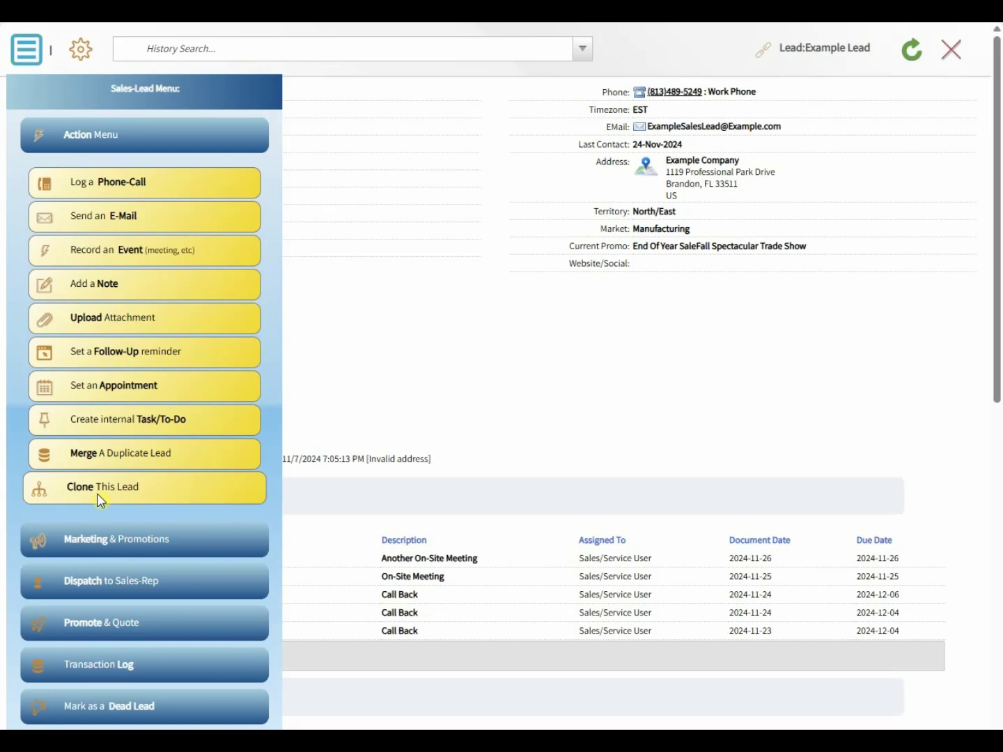
{"action": "left_click", "coordinate": [104, 133]}
{"action": "left_click", "coordinate": [119, 180]}
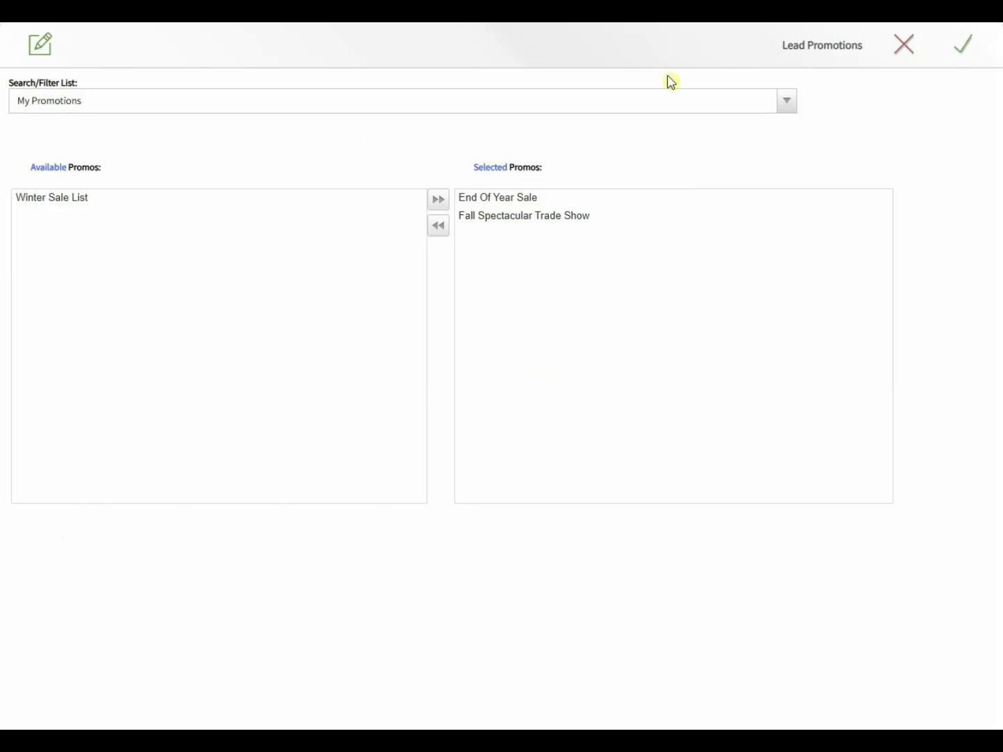
{"action": "left_click", "coordinate": [898, 48]}
Step: Dispatch the lead to Sales/Service User with an e-mail notification and the additional note "Here you go!"
{"action": "left_click", "coordinate": [582, 98]}
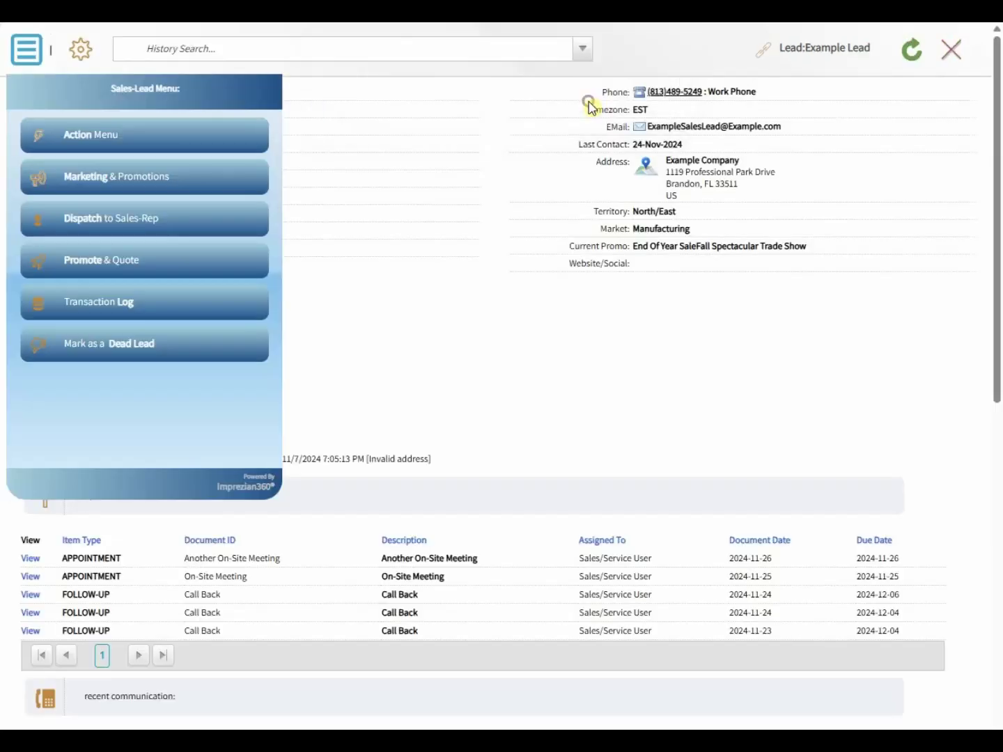
{"action": "left_click", "coordinate": [122, 224]}
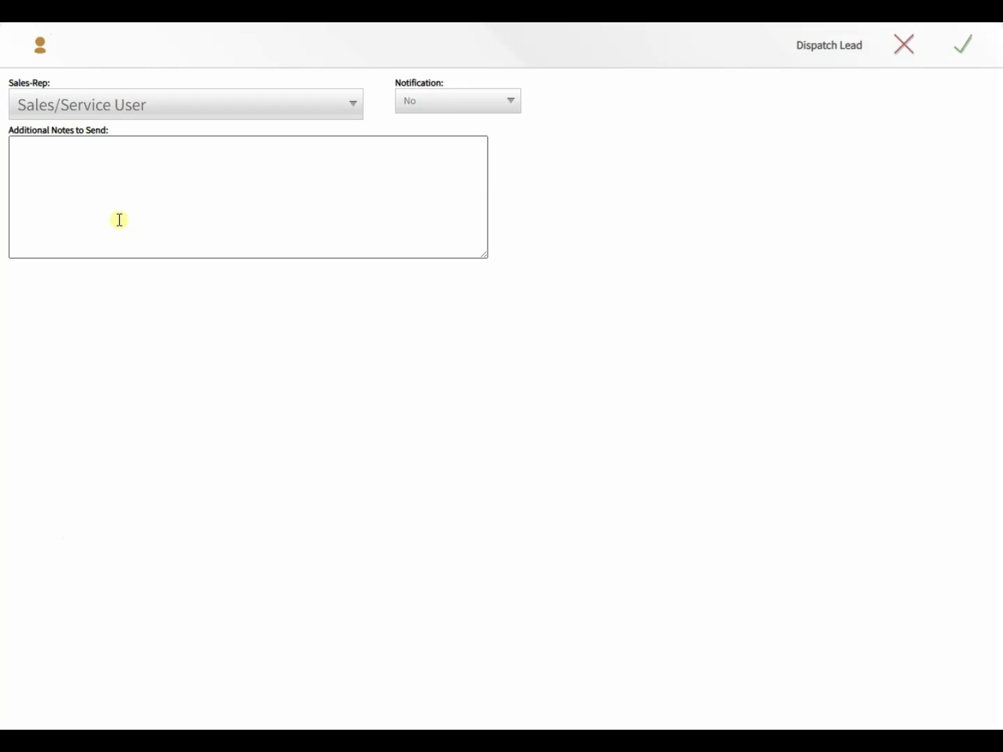
{"action": "left_click", "coordinate": [116, 109]}
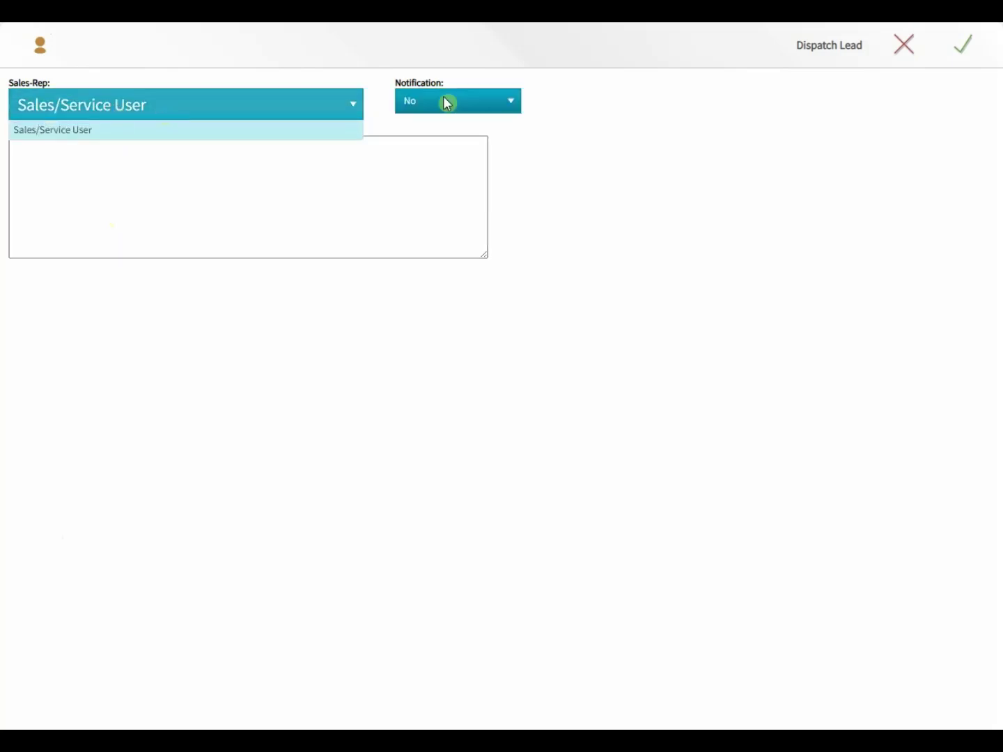
{"action": "left_click", "coordinate": [479, 101]}
{"action": "left_click", "coordinate": [455, 141]}
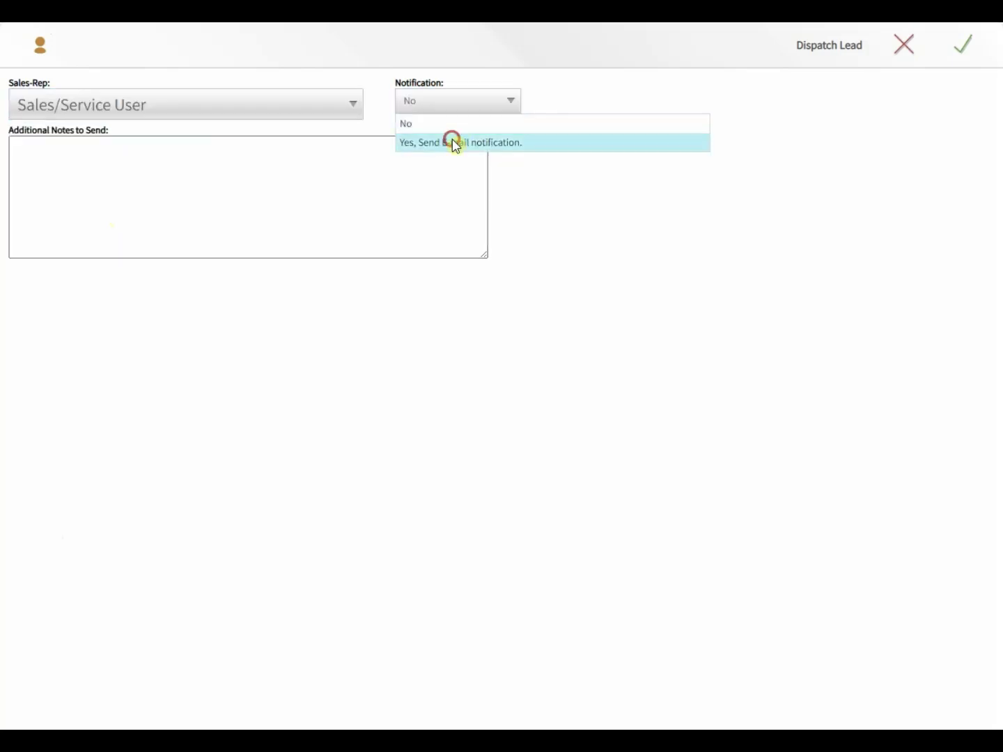
{"action": "left_click", "coordinate": [383, 167]}
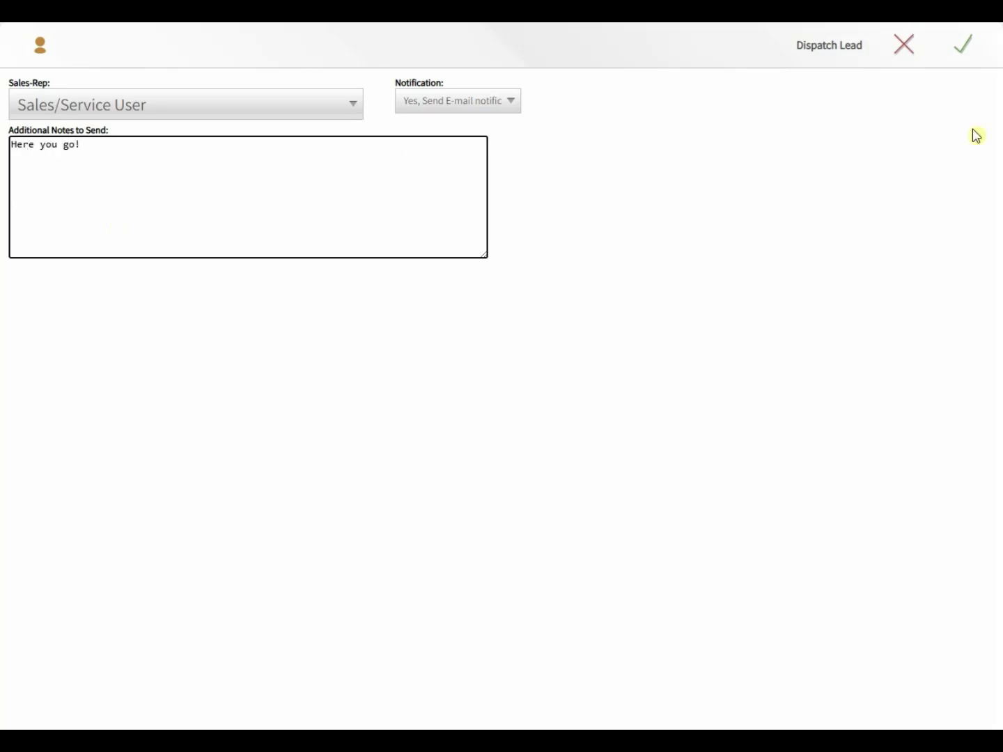
{"action": "left_click", "coordinate": [962, 52]}
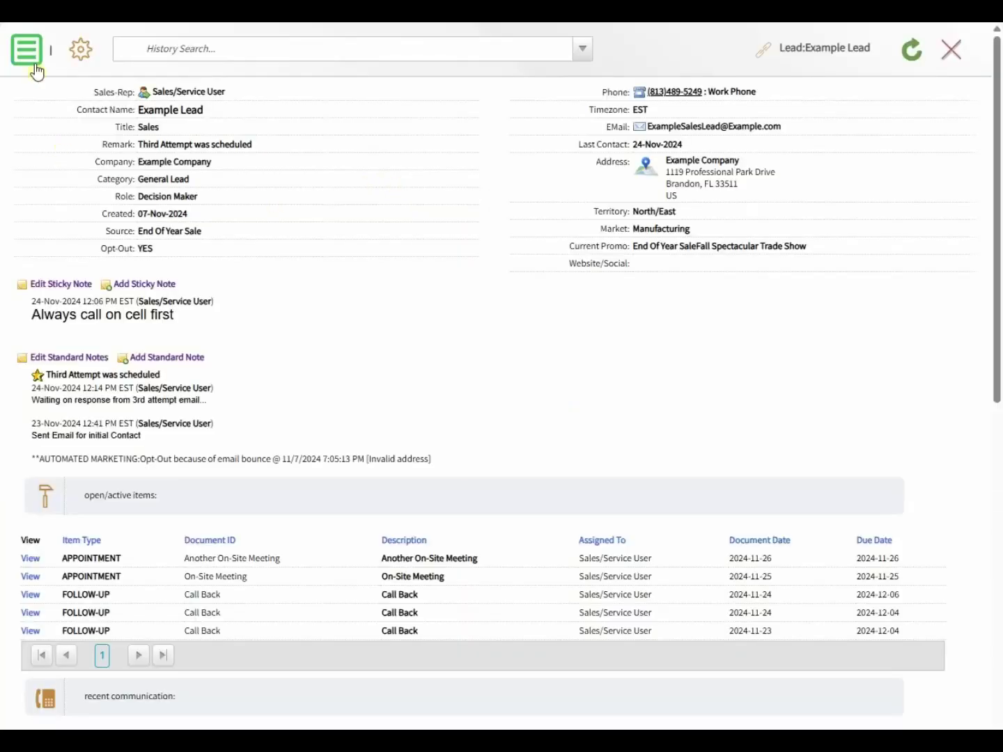
Step: Review the lead's transaction log, and try marking the lead as a Dead Lead but cancel the confirmation
{"action": "left_click", "coordinate": [37, 66]}
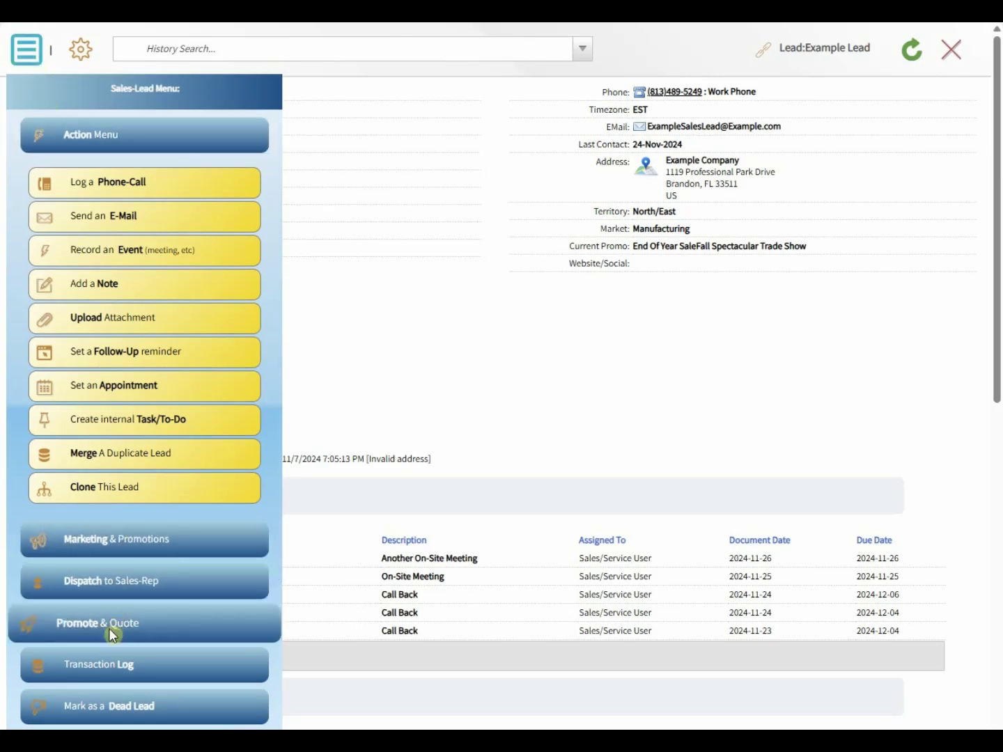
{"action": "left_click", "coordinate": [112, 669]}
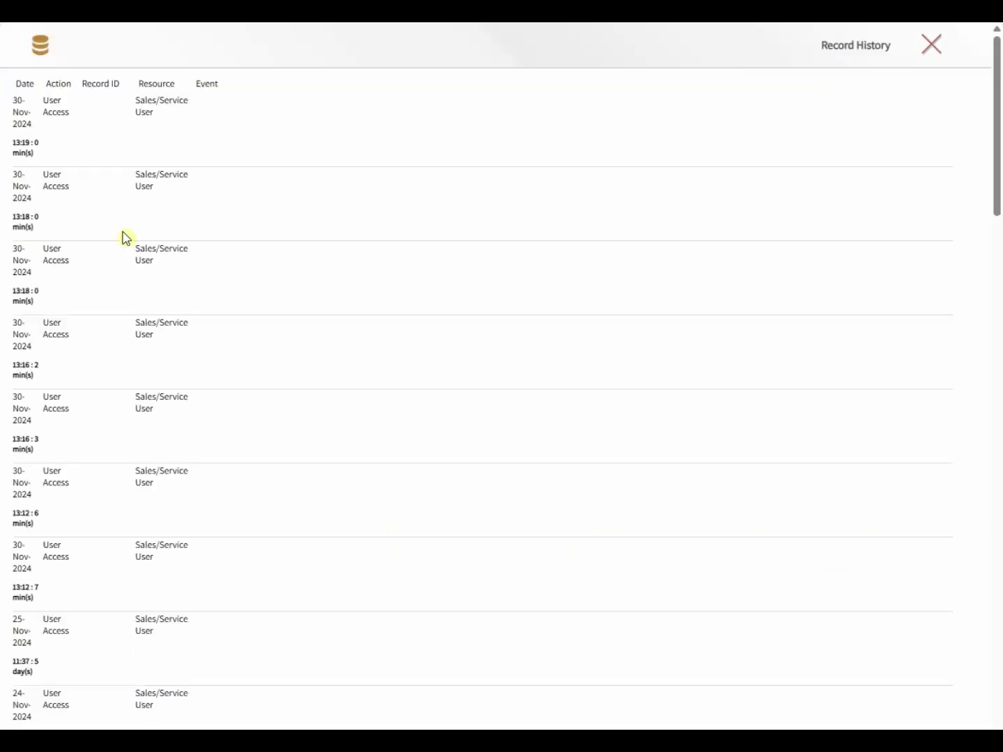
{"action": "left_click", "coordinate": [928, 45]}
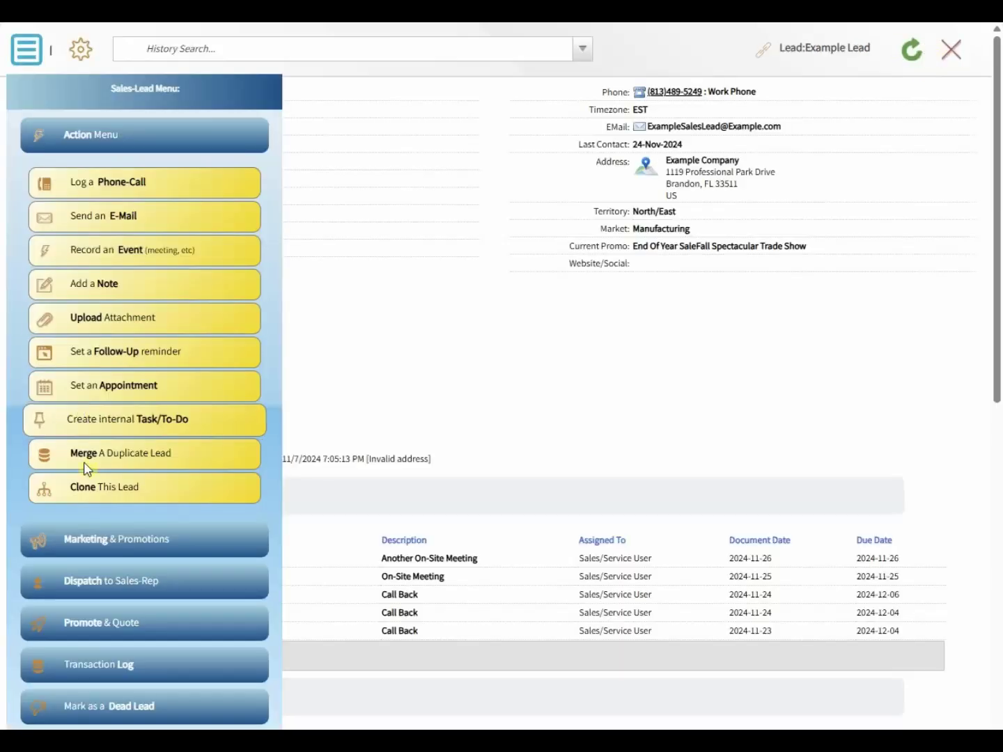
{"action": "left_click", "coordinate": [94, 714]}
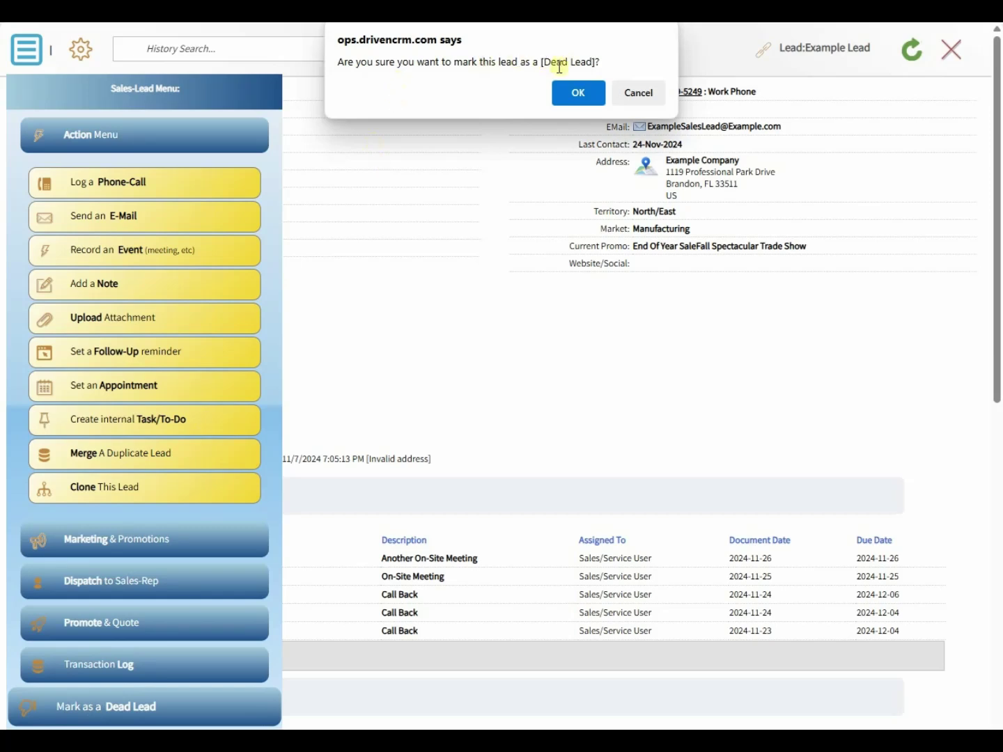
{"action": "left_click", "coordinate": [639, 97]}
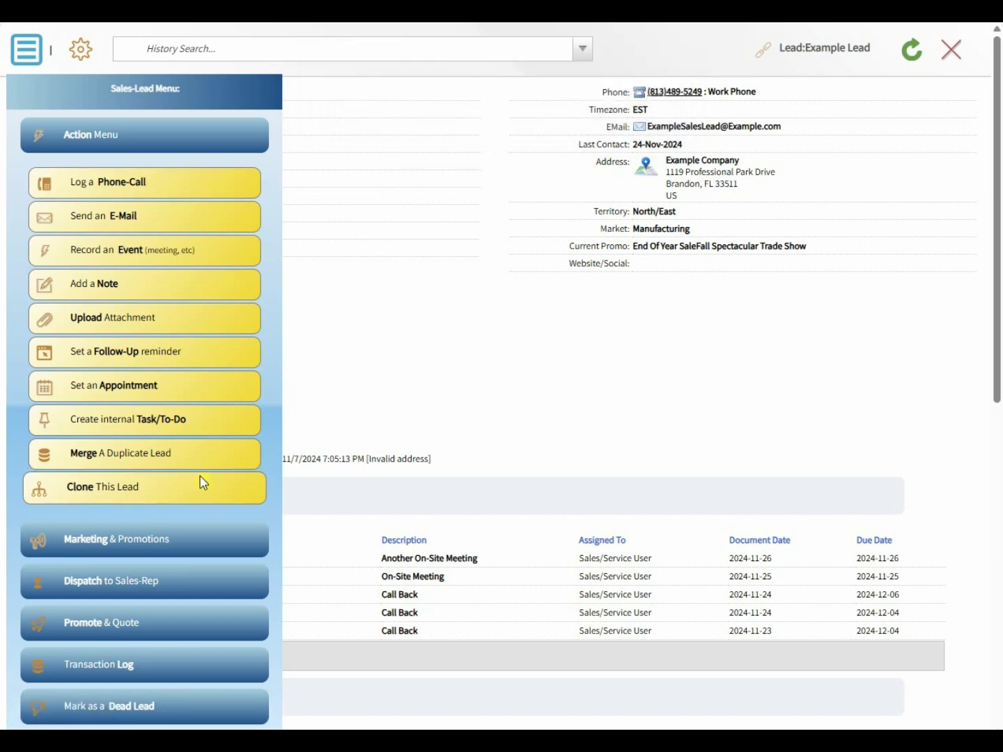
Step: Start promoting the lead with Promote & Quote and set Archive Lead after conversion to No
{"action": "left_click", "coordinate": [129, 623]}
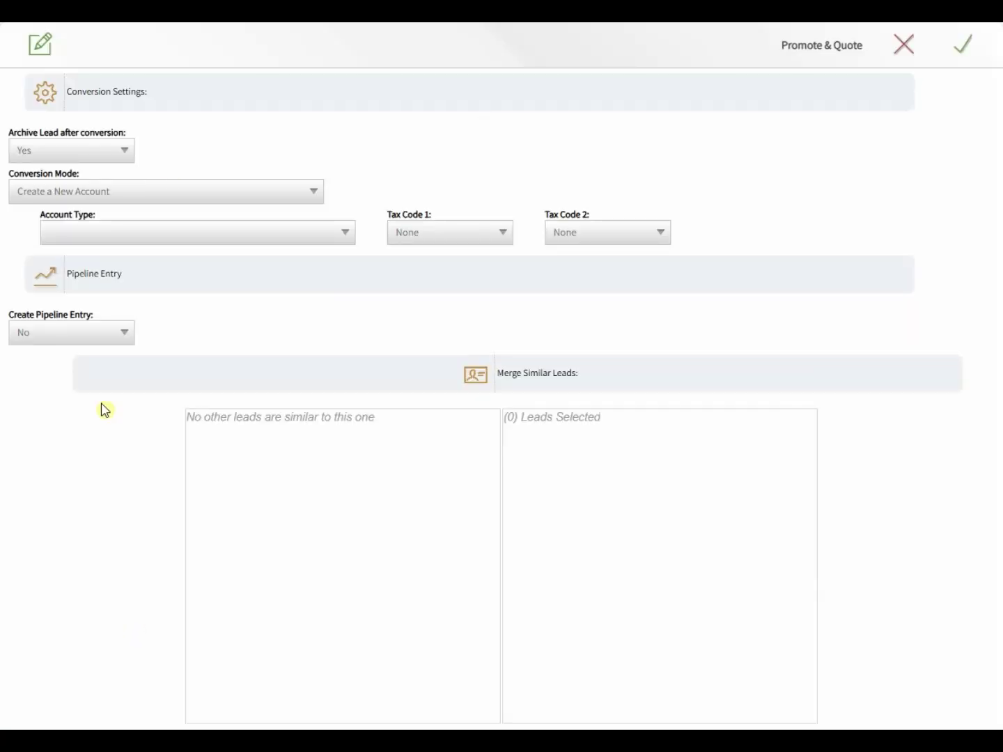
{"action": "left_click", "coordinate": [125, 149]}
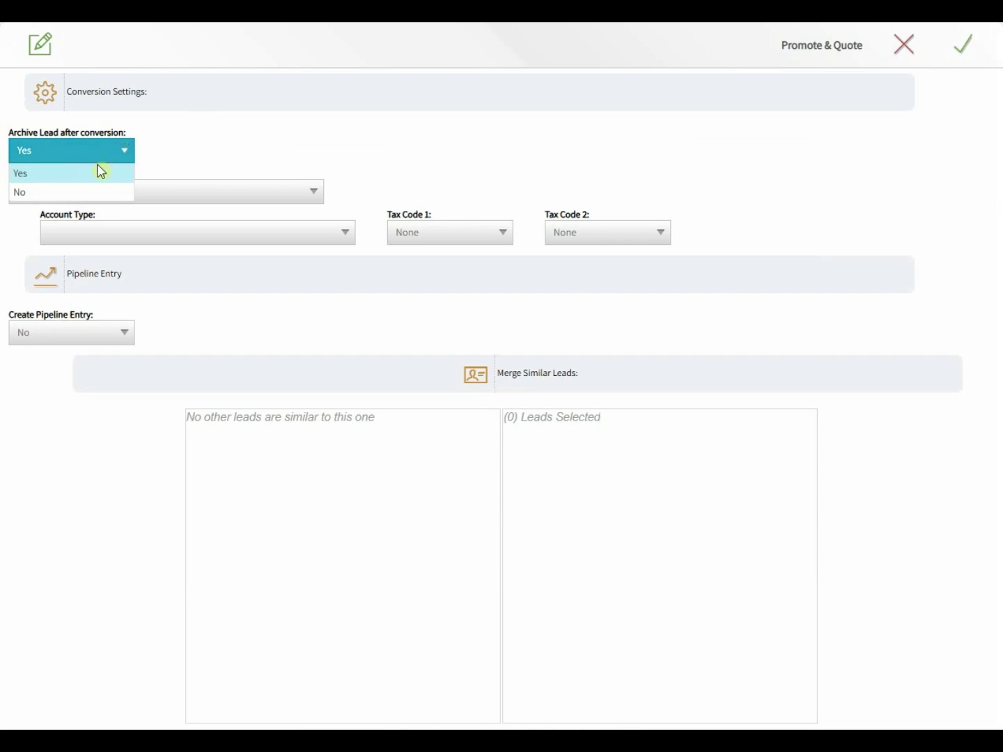
{"action": "left_click", "coordinate": [34, 195]}
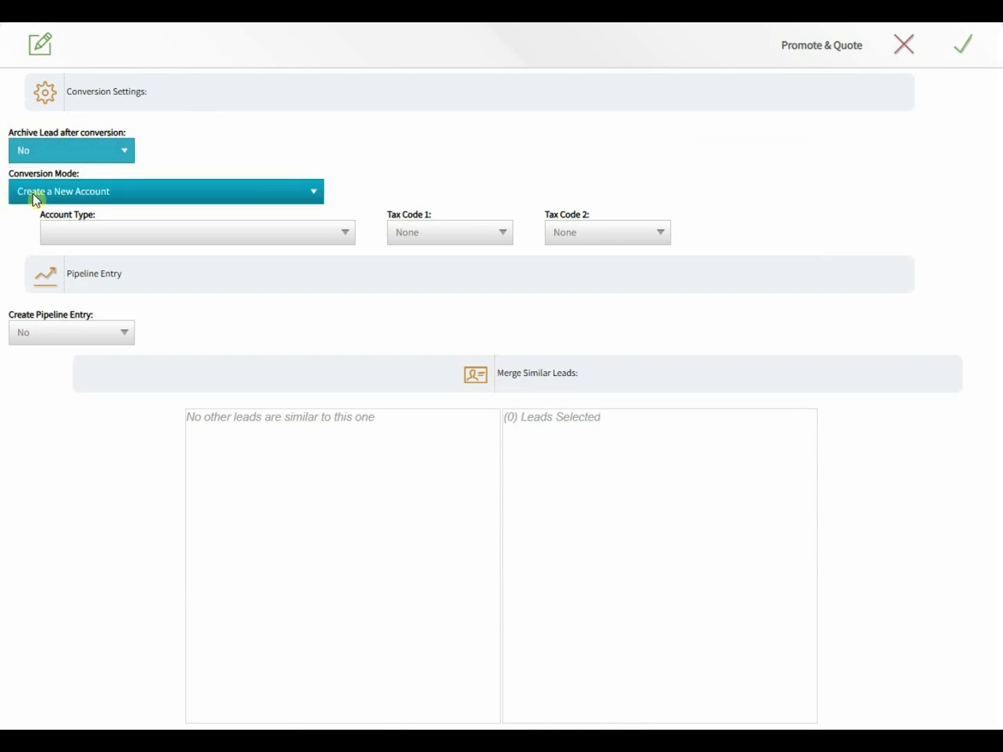
Step: Try the Merge into Existing Account and Create as a child-account/job conversion modes, and return to Create a New Account
{"action": "left_click", "coordinate": [93, 191]}
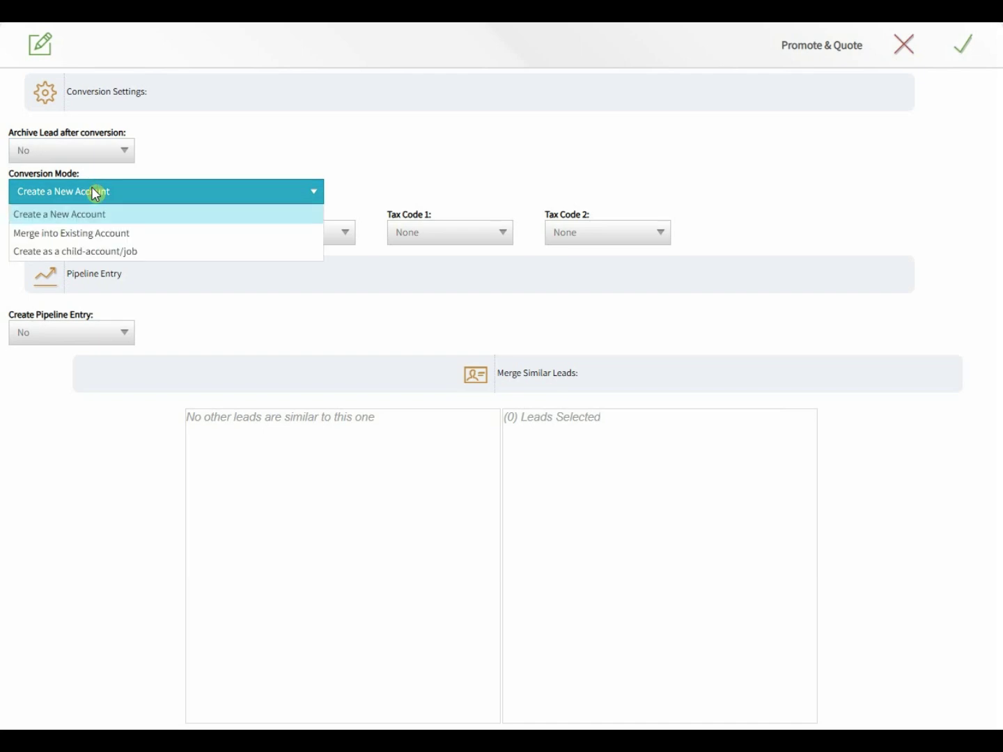
{"action": "left_click", "coordinate": [95, 233]}
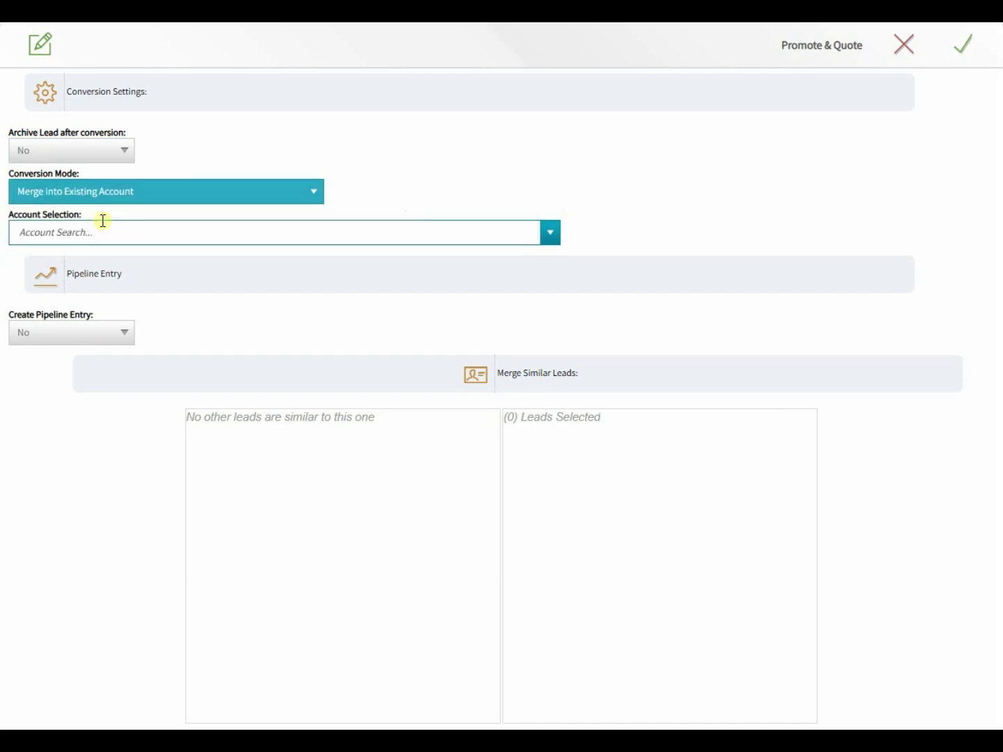
{"action": "left_click", "coordinate": [130, 222]}
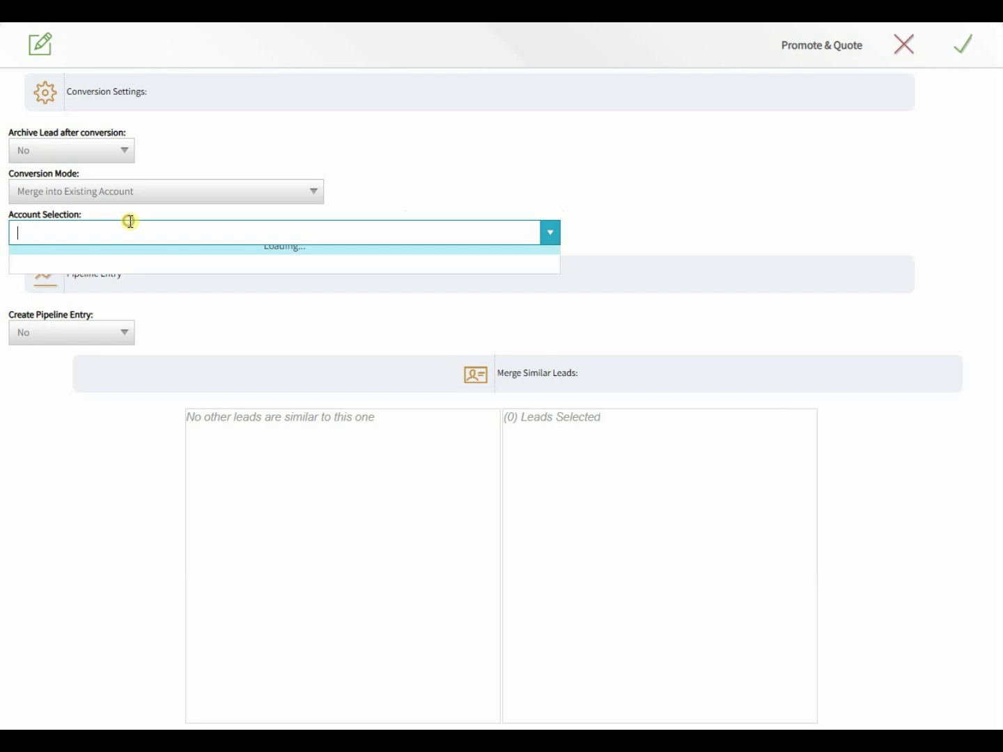
{"action": "left_click", "coordinate": [129, 194]}
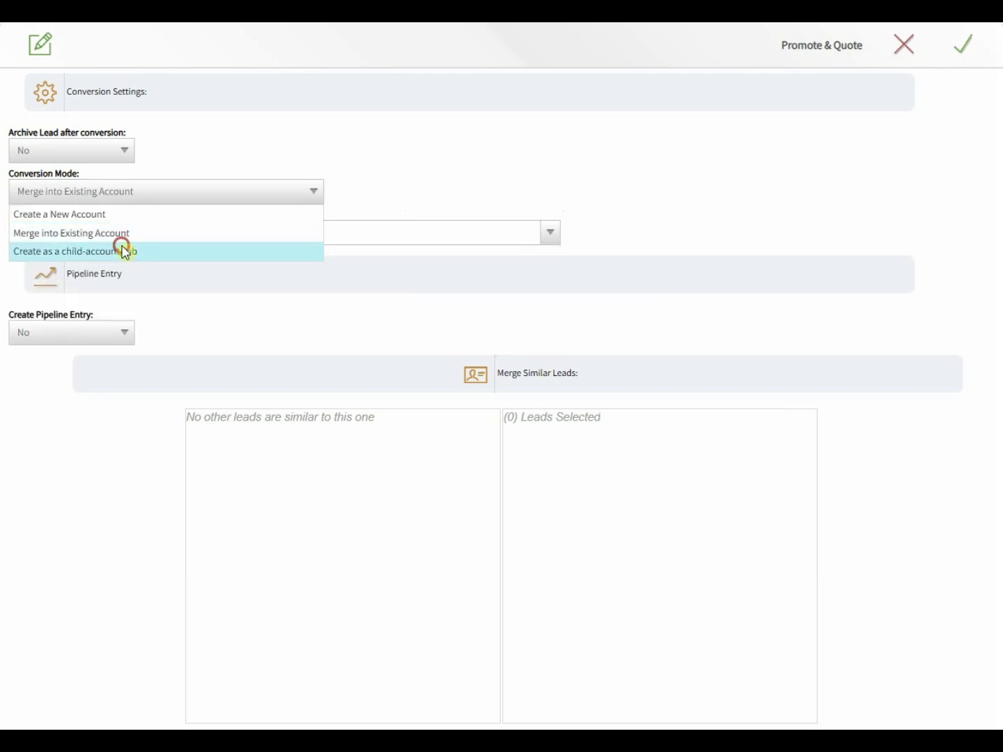
{"action": "left_click", "coordinate": [125, 251]}
{"action": "left_click", "coordinate": [118, 232]}
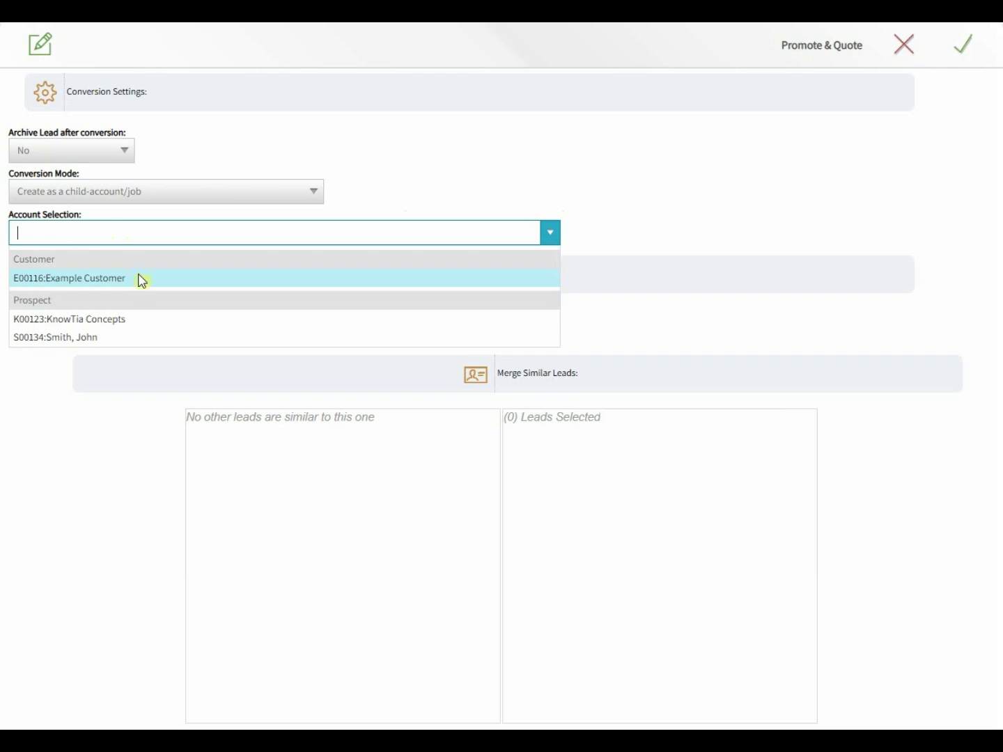
{"action": "left_click", "coordinate": [145, 198]}
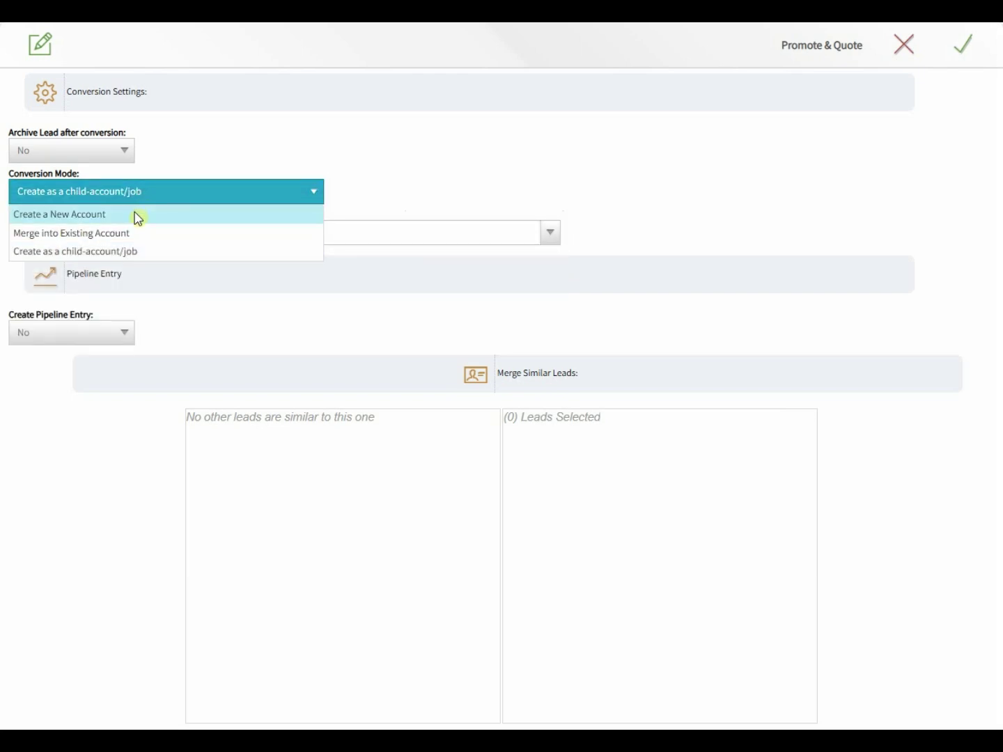
{"action": "left_click", "coordinate": [137, 216]}
Step: Set the new account's type to Prospect and its Tax Code 1 to Avalara
{"action": "left_click", "coordinate": [139, 233]}
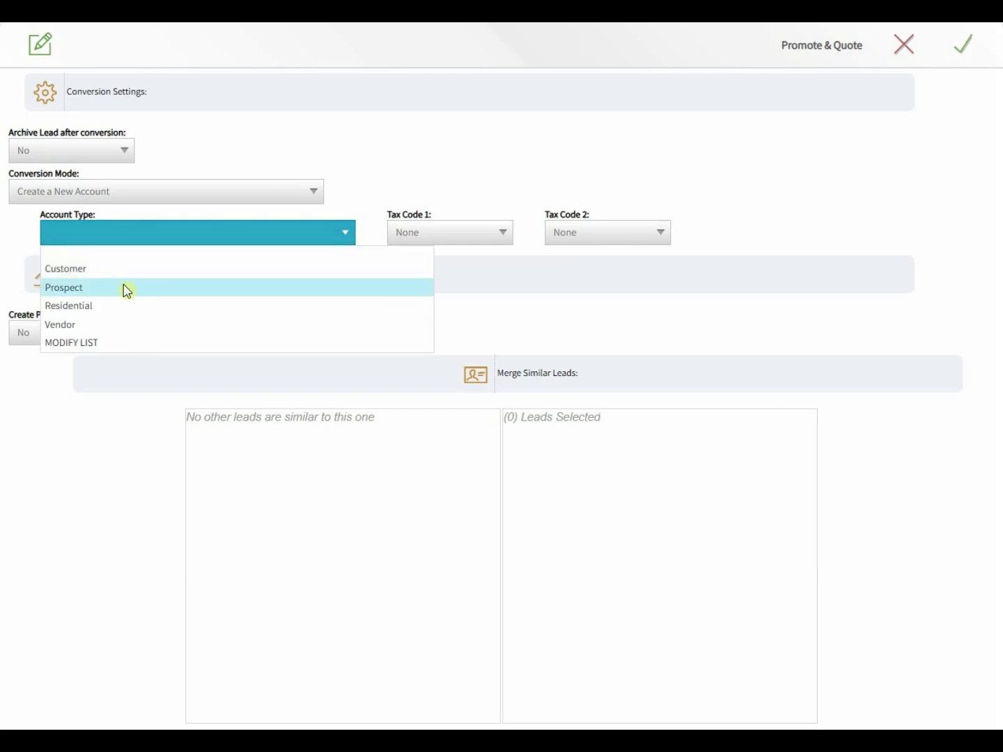
{"action": "left_click", "coordinate": [126, 288]}
{"action": "left_click", "coordinate": [410, 231]}
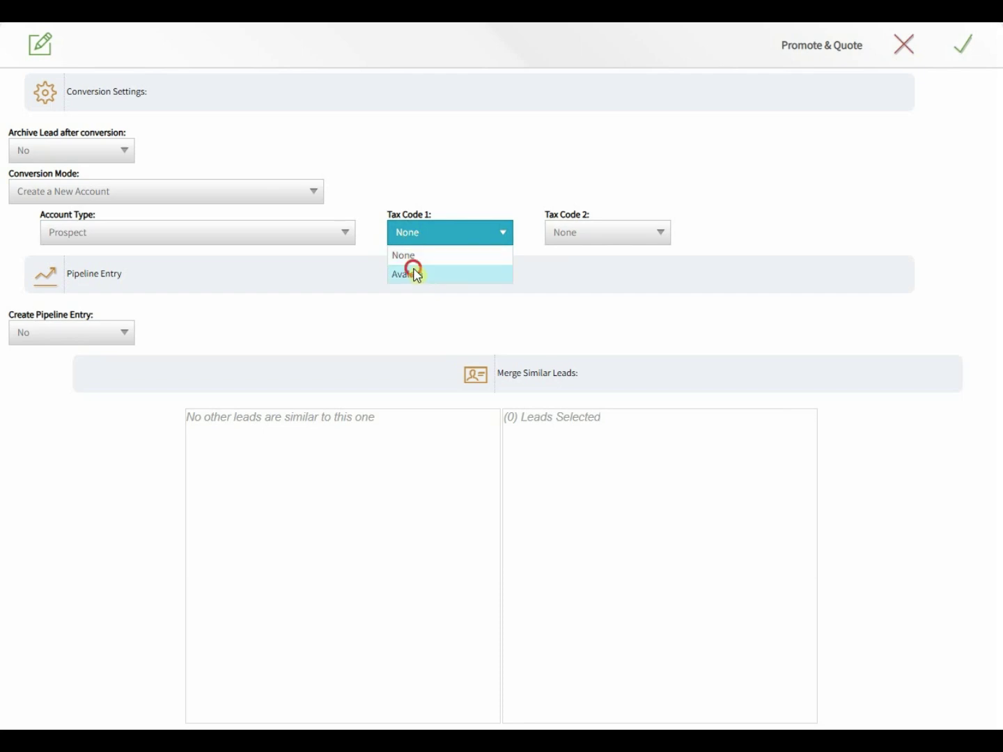
{"action": "left_click", "coordinate": [415, 273]}
Step: Enable creating a pipeline entry with the conversion and set its type to New Pipeline Entry
{"action": "left_click", "coordinate": [74, 335]}
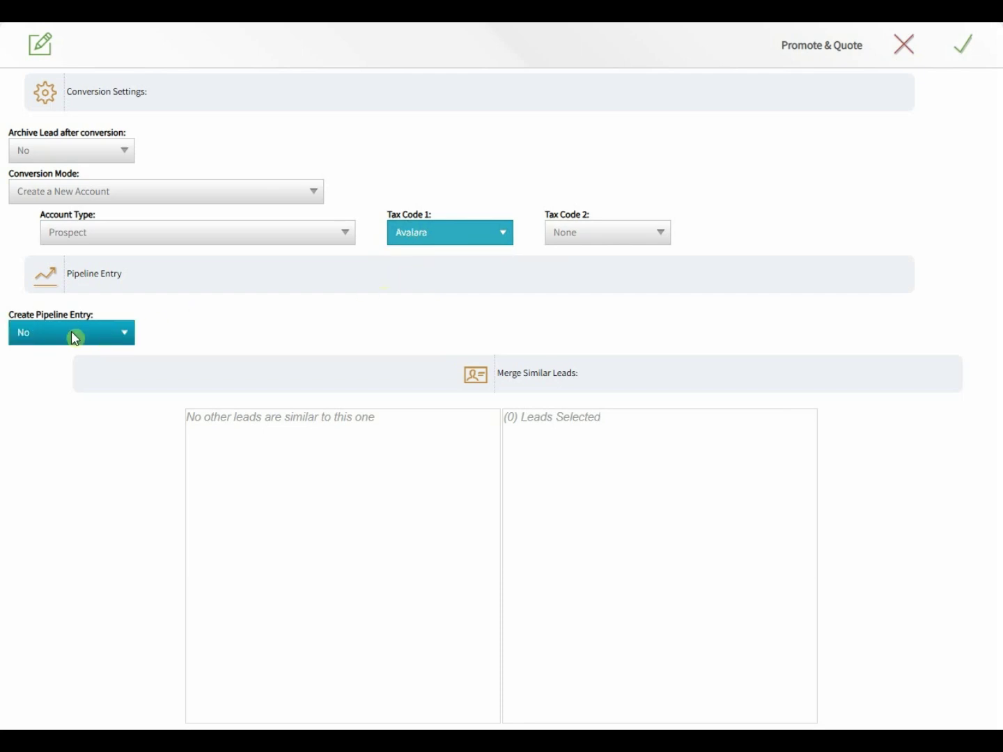
{"action": "left_click", "coordinate": [72, 335]}
{"action": "left_click", "coordinate": [44, 374]}
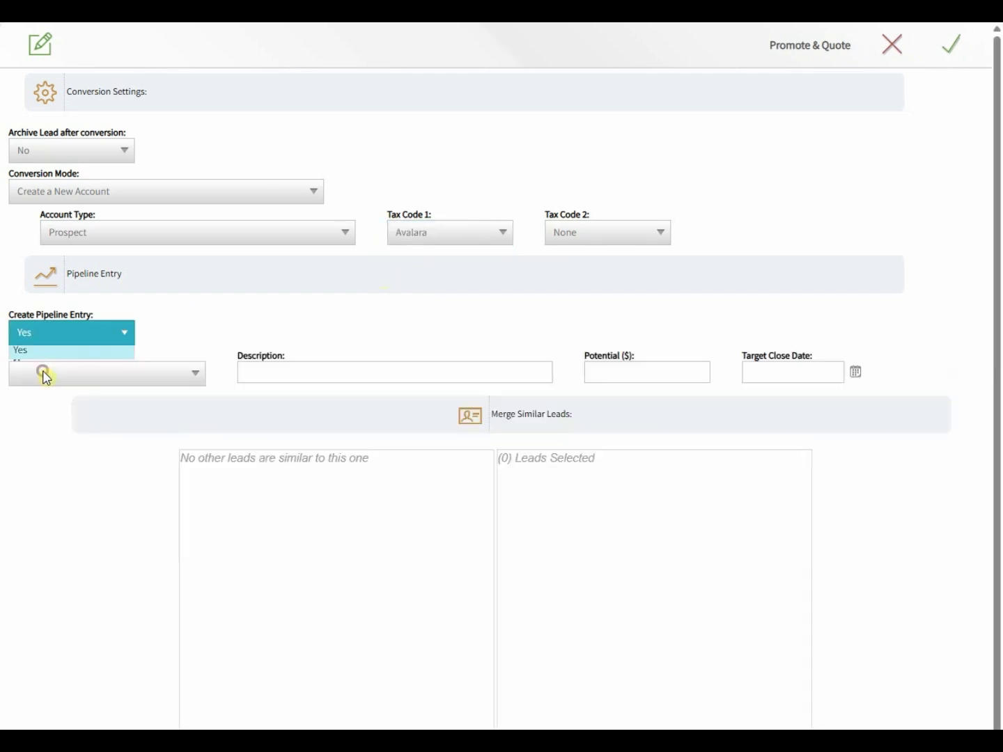
{"action": "left_click", "coordinate": [51, 381]}
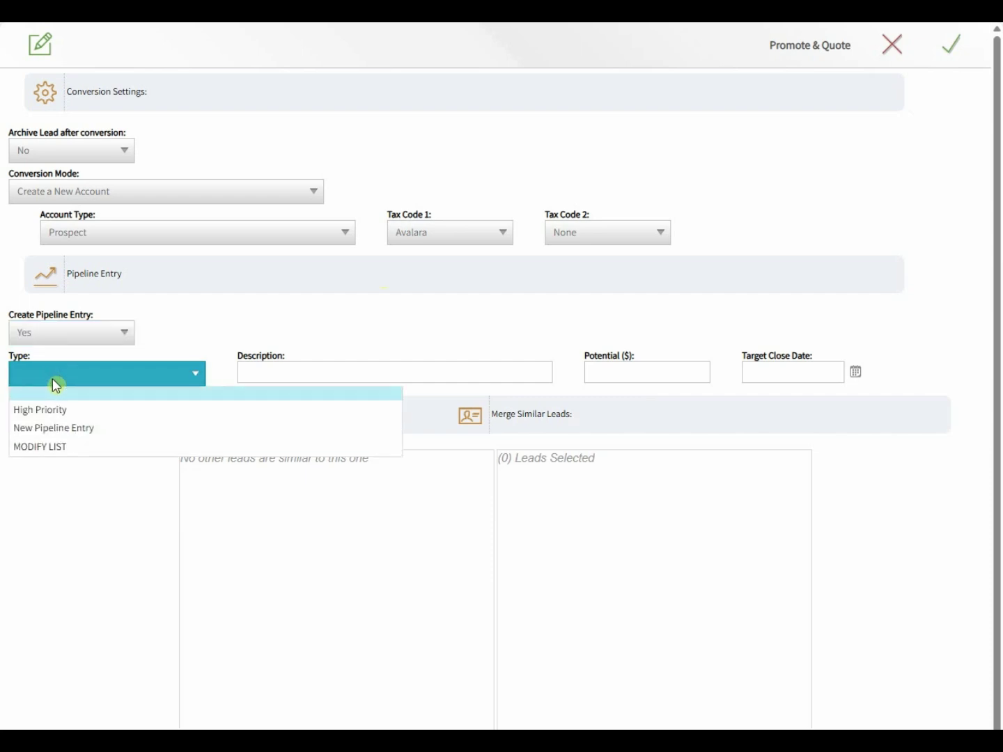
{"action": "left_click", "coordinate": [54, 426]}
Step: Describe the pipeline entry as OnSite Deck Project with a 50,000.00 potential and a 31-Dec-2024 target close date, and submit the conversion
{"action": "left_click", "coordinate": [314, 370]}
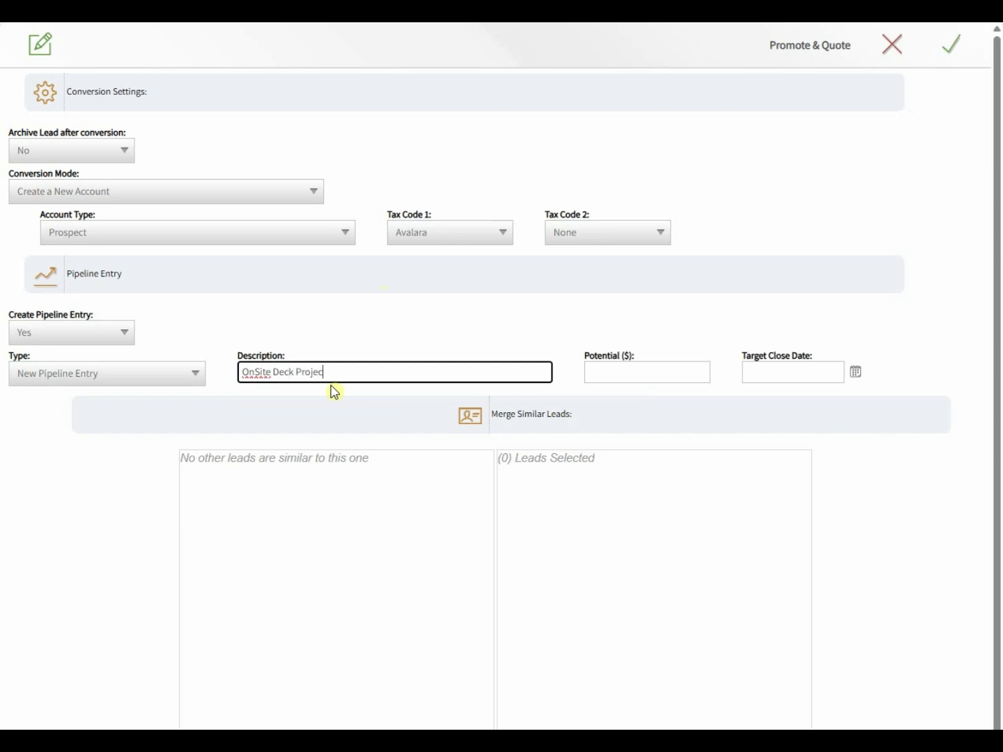
{"action": "key", "text": "Tab"}
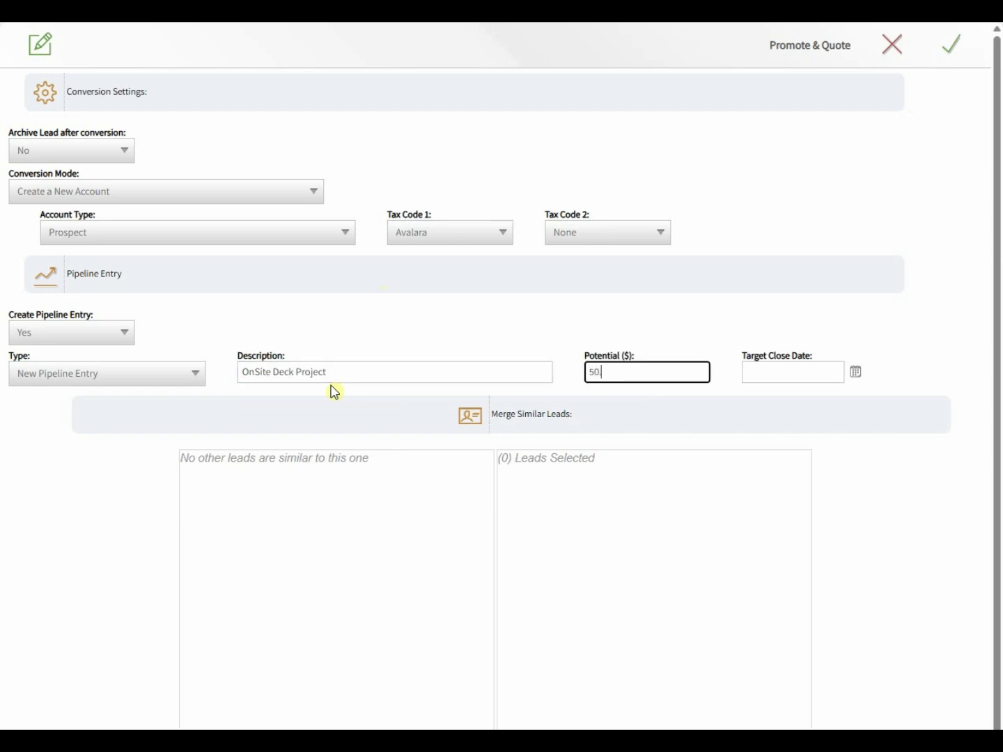
{"action": "key", "text": "Tab"}
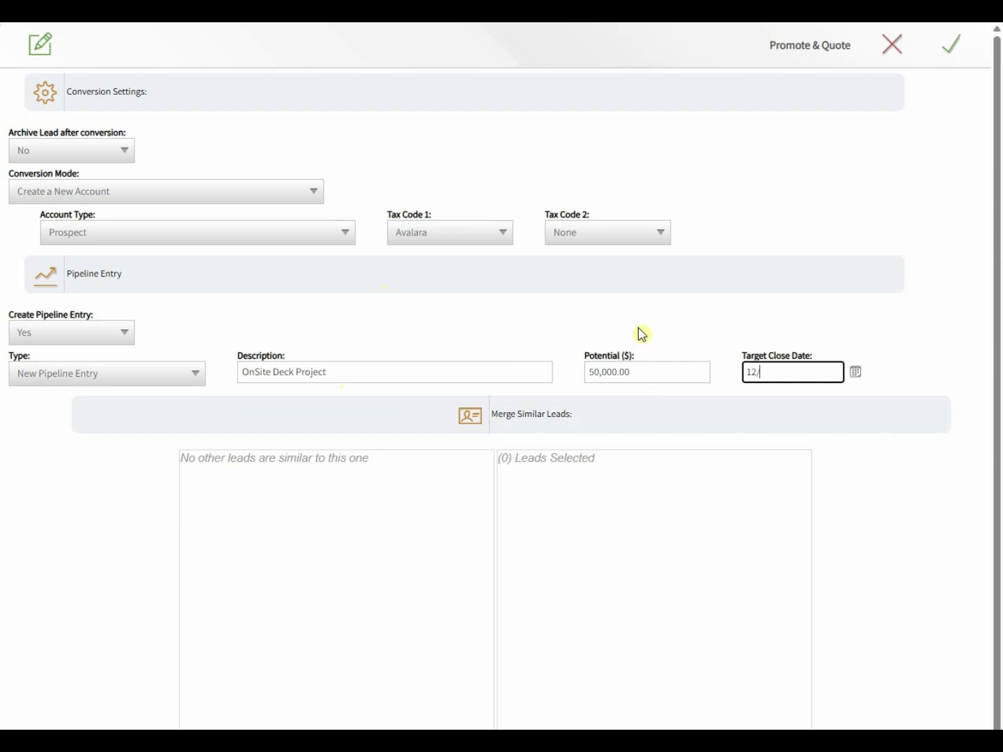
{"action": "type", "text": "12/31/2024"}
{"action": "key", "text": "Tab"}
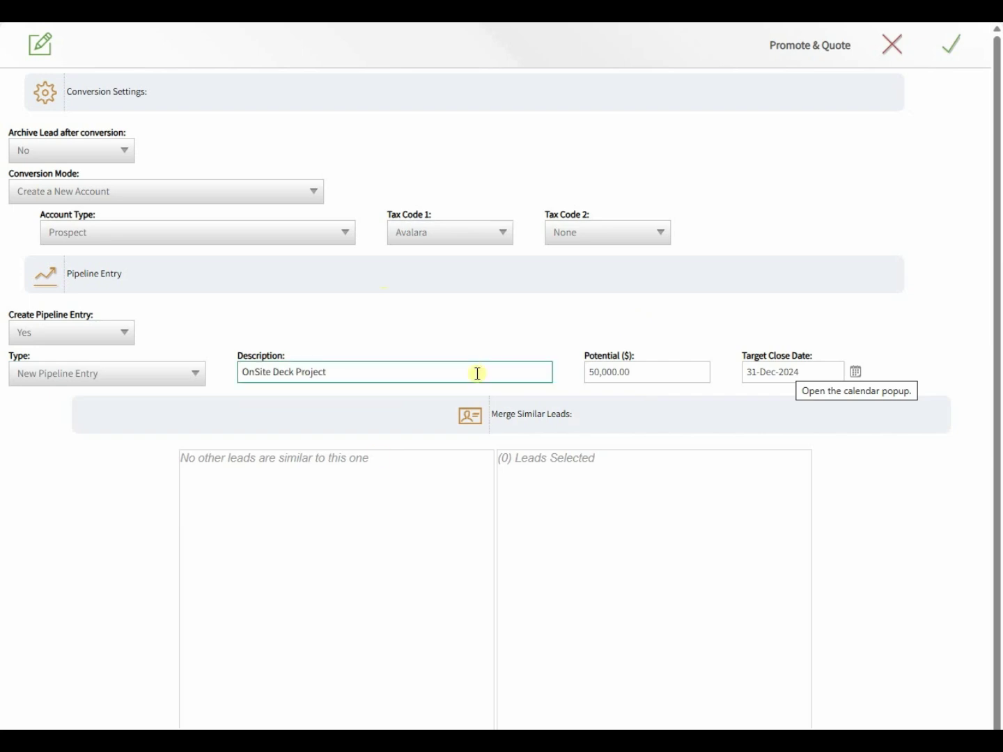
{"action": "scroll", "coordinate": [326, 503], "scroll_direction": "down", "scroll_amount": 1}
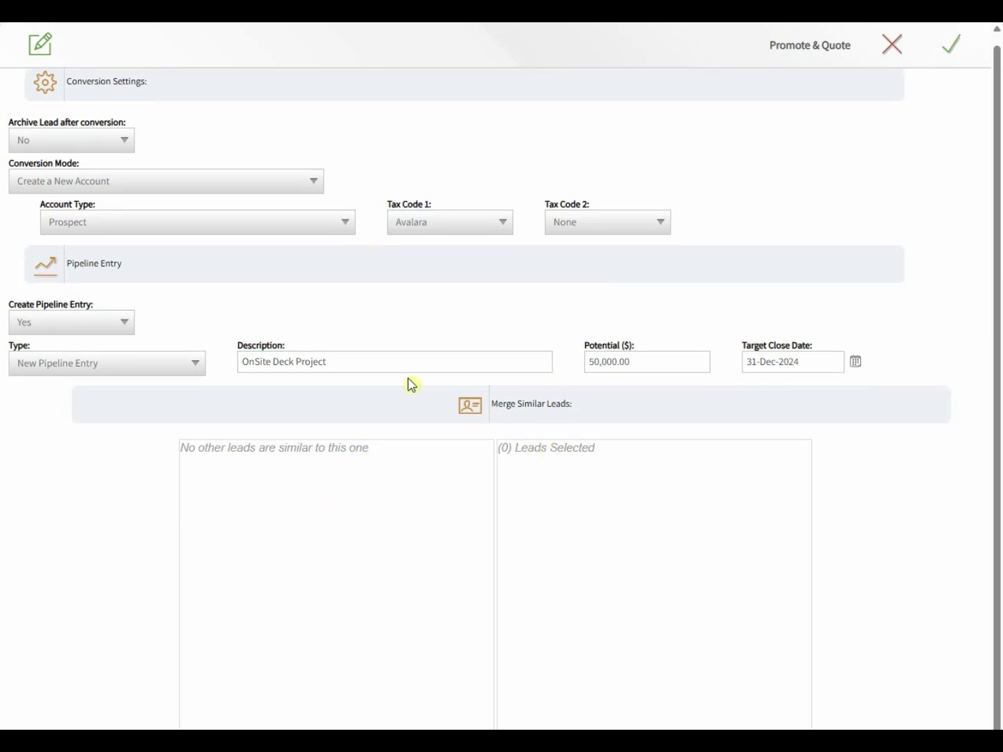
{"action": "left_click", "coordinate": [957, 49]}
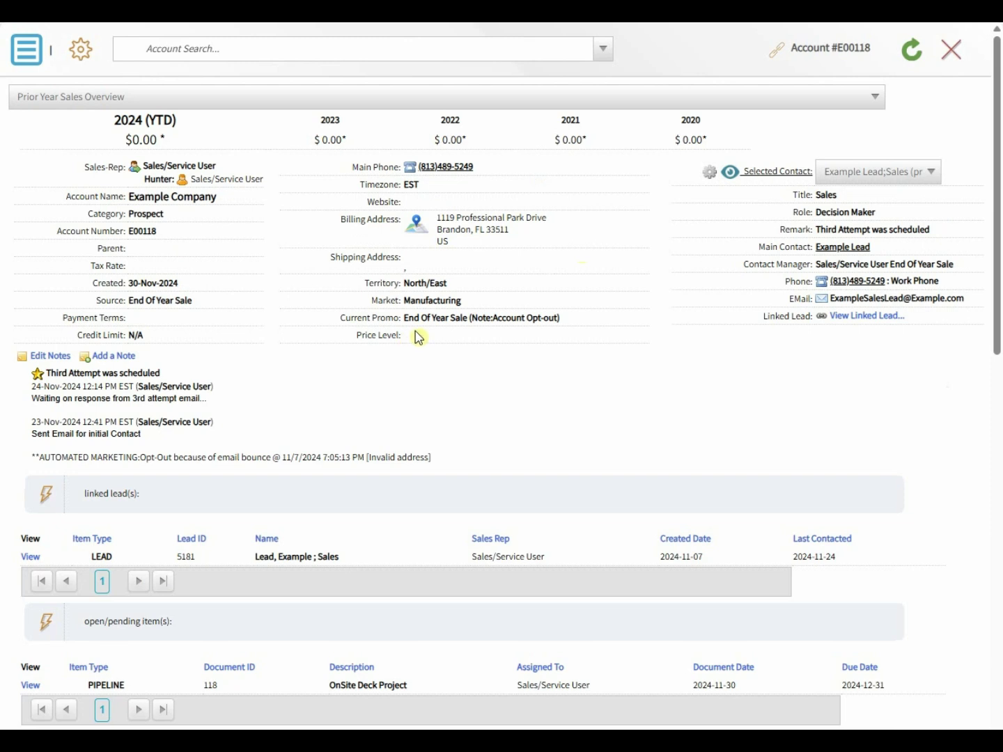
Step: Examine the converted Example Company account's number and its list of contacts
{"action": "double_click", "coordinate": [851, 50]}
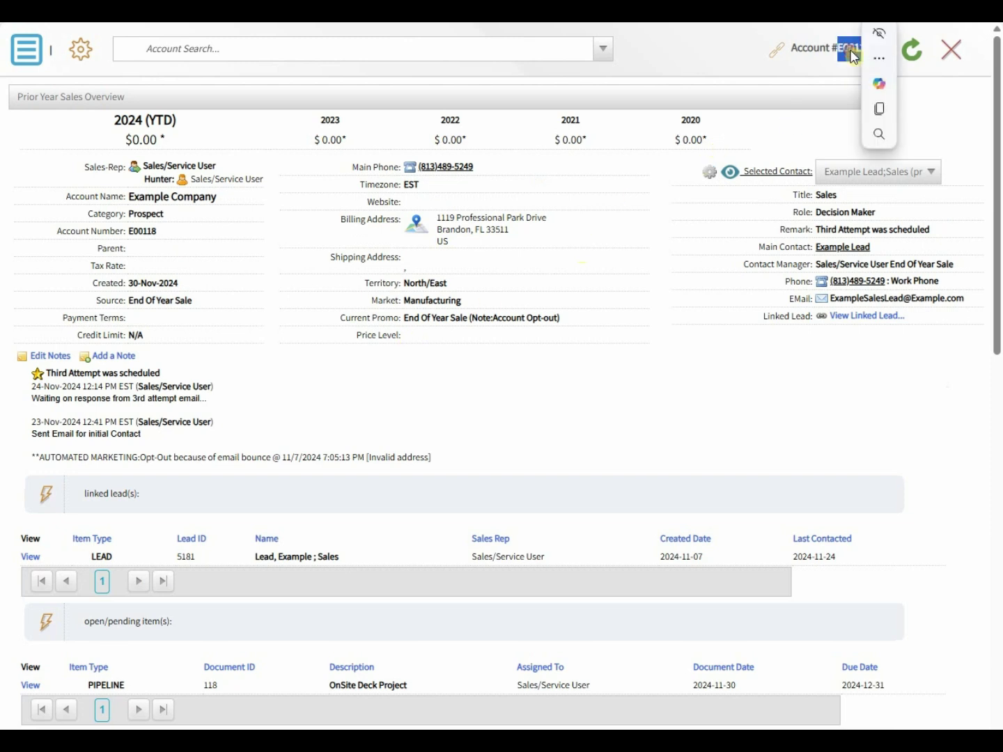
{"action": "left_click", "coordinate": [725, 69]}
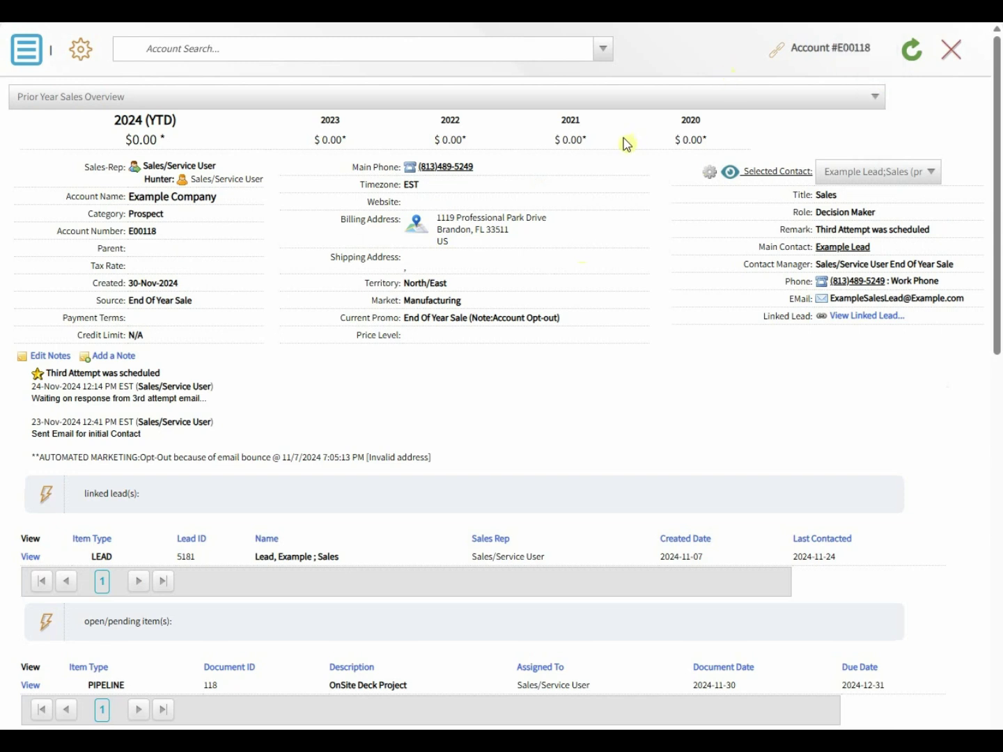
{"action": "left_click", "coordinate": [849, 172]}
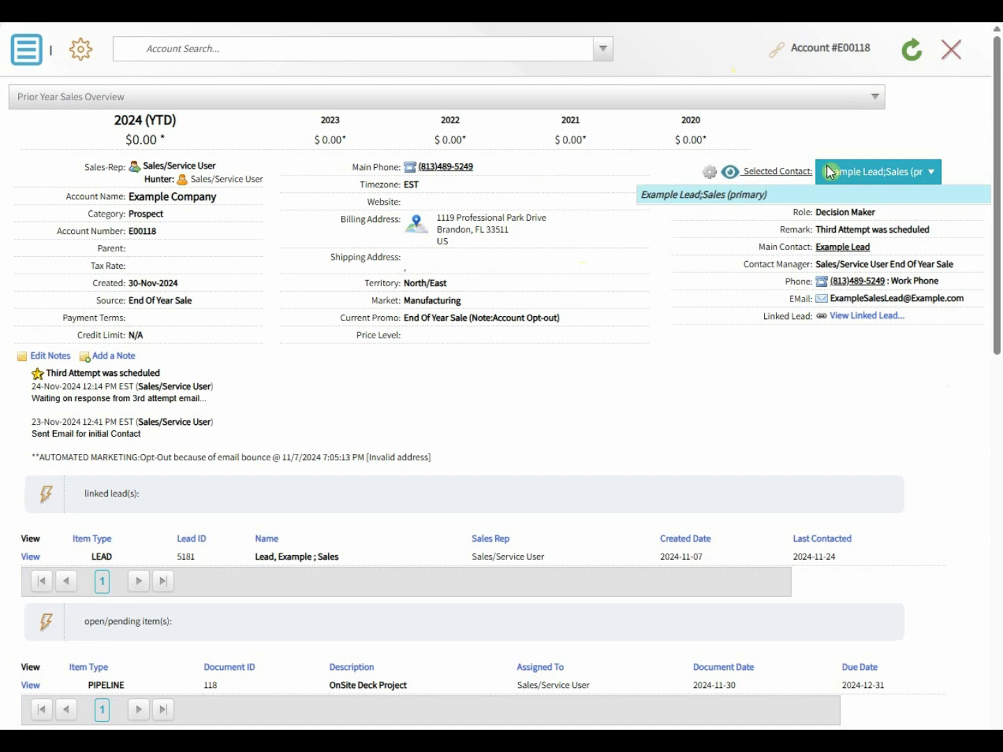
{"action": "left_click", "coordinate": [802, 151]}
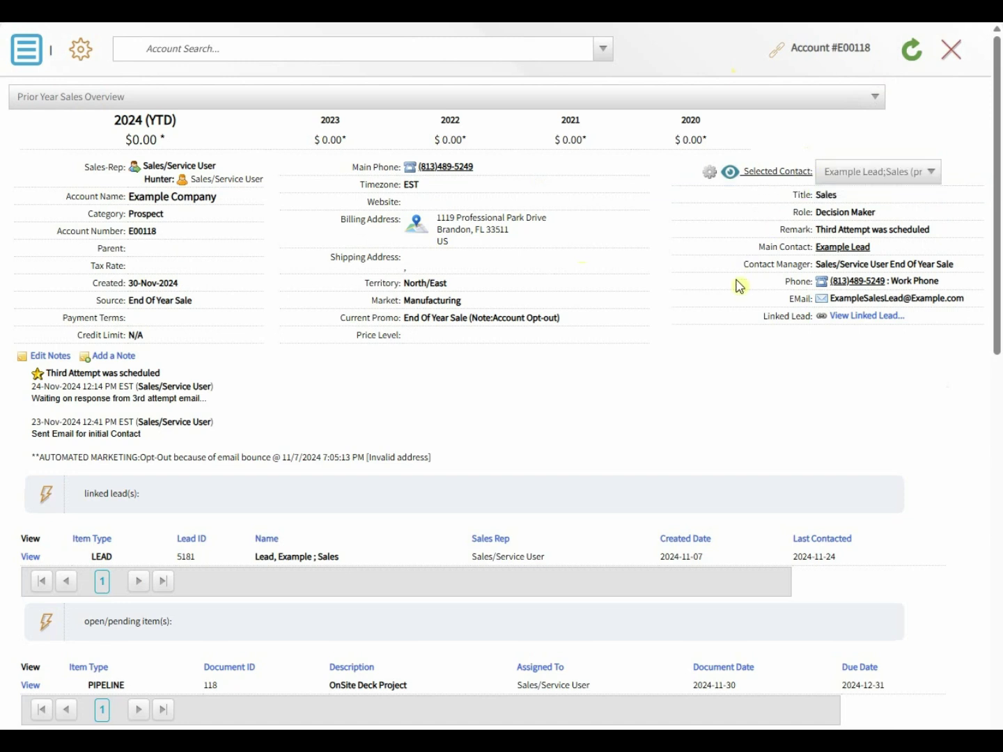
Step: Examine the account's linked lead record, along with the account's linked leads, pending items, communications, contacts and activity history
{"action": "left_click", "coordinate": [859, 317]}
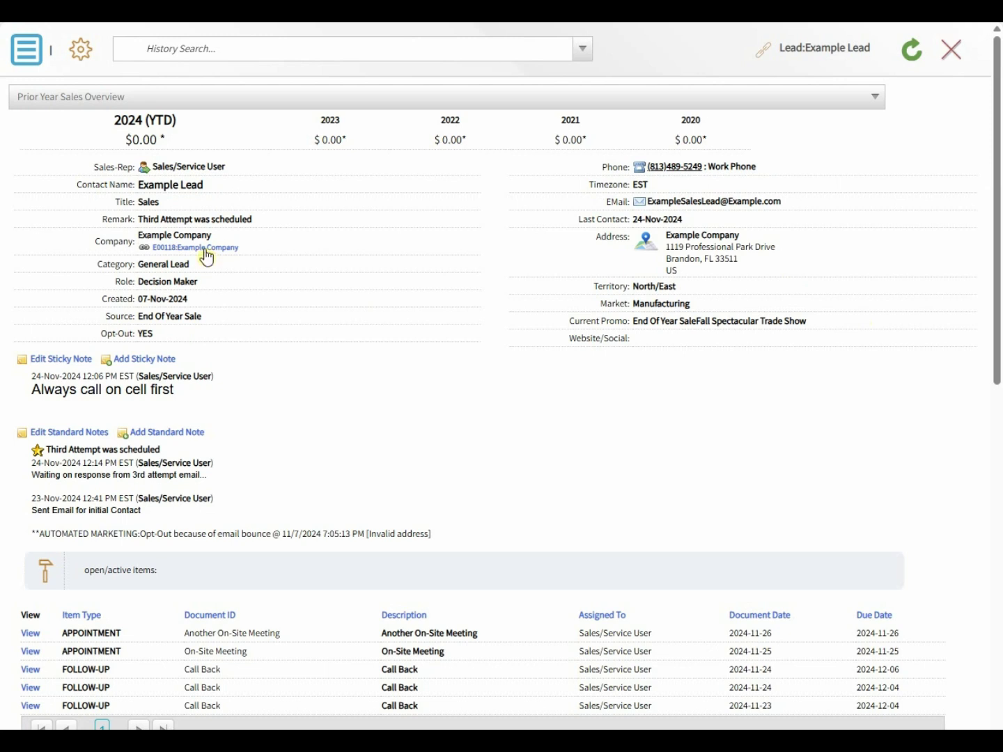
{"action": "left_click", "coordinate": [951, 50]}
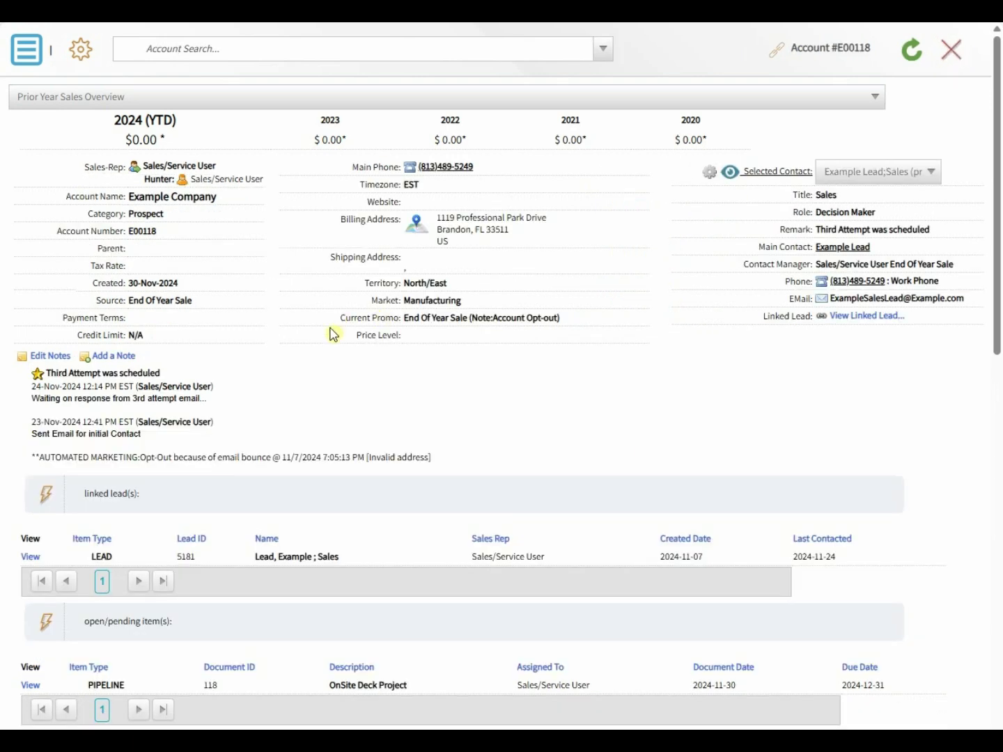
{"action": "scroll", "coordinate": [280, 430], "scroll_direction": "down", "scroll_amount": 3}
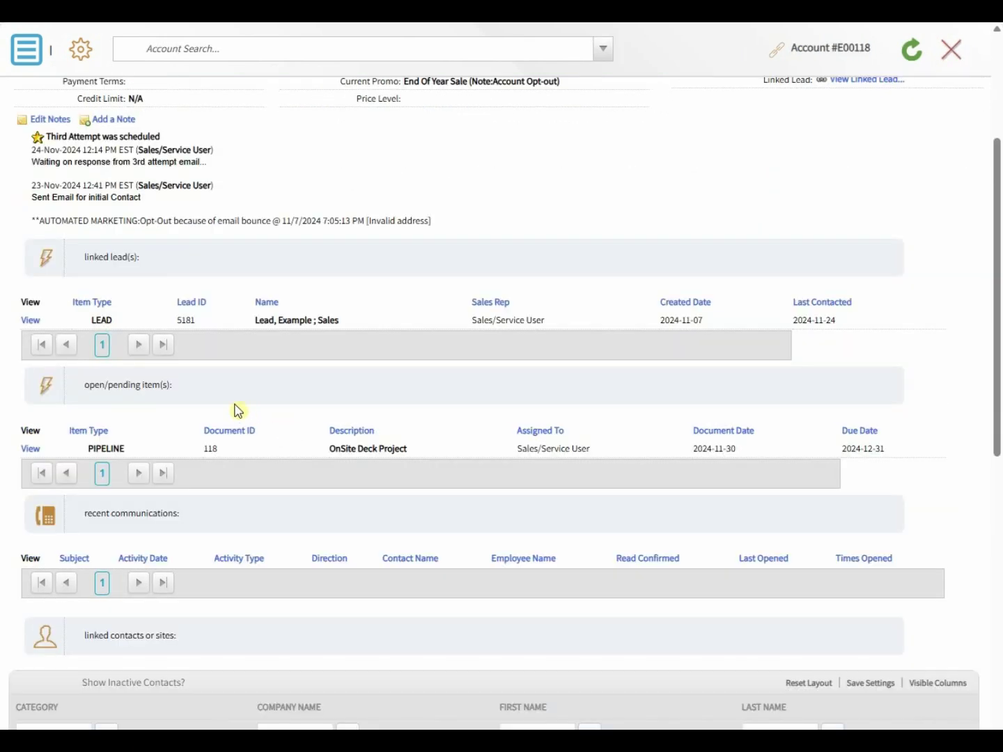
{"action": "scroll", "coordinate": [235, 408], "scroll_direction": "down", "scroll_amount": 2}
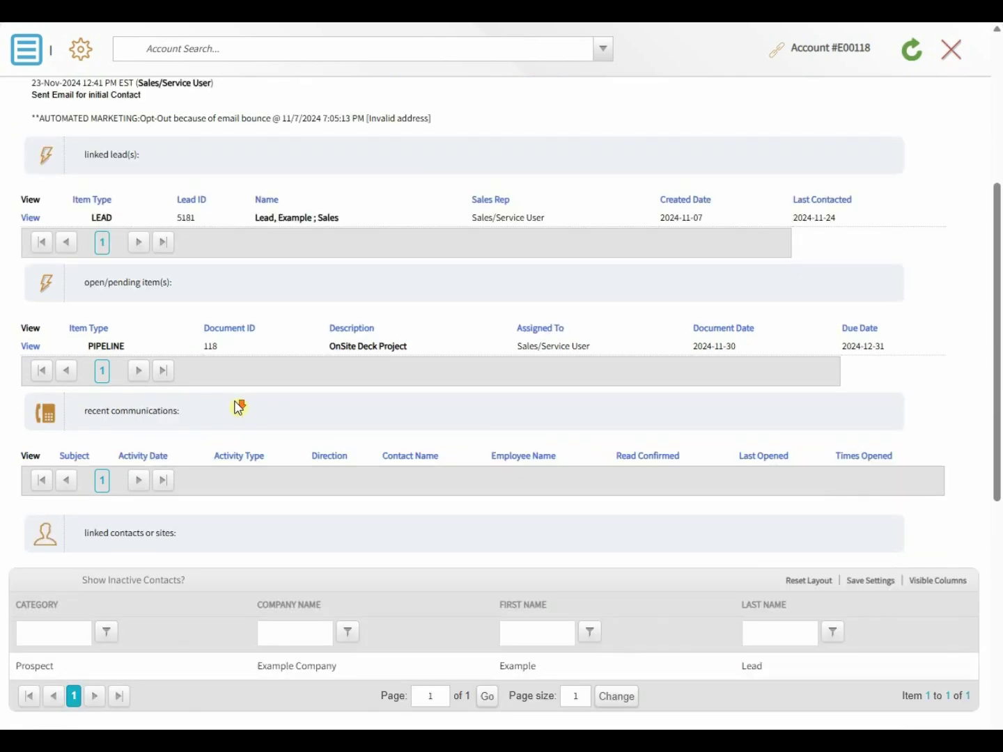
{"action": "scroll", "coordinate": [235, 407], "scroll_direction": "down", "scroll_amount": 2}
{"action": "scroll", "coordinate": [237, 394], "scroll_direction": "down", "scroll_amount": 1}
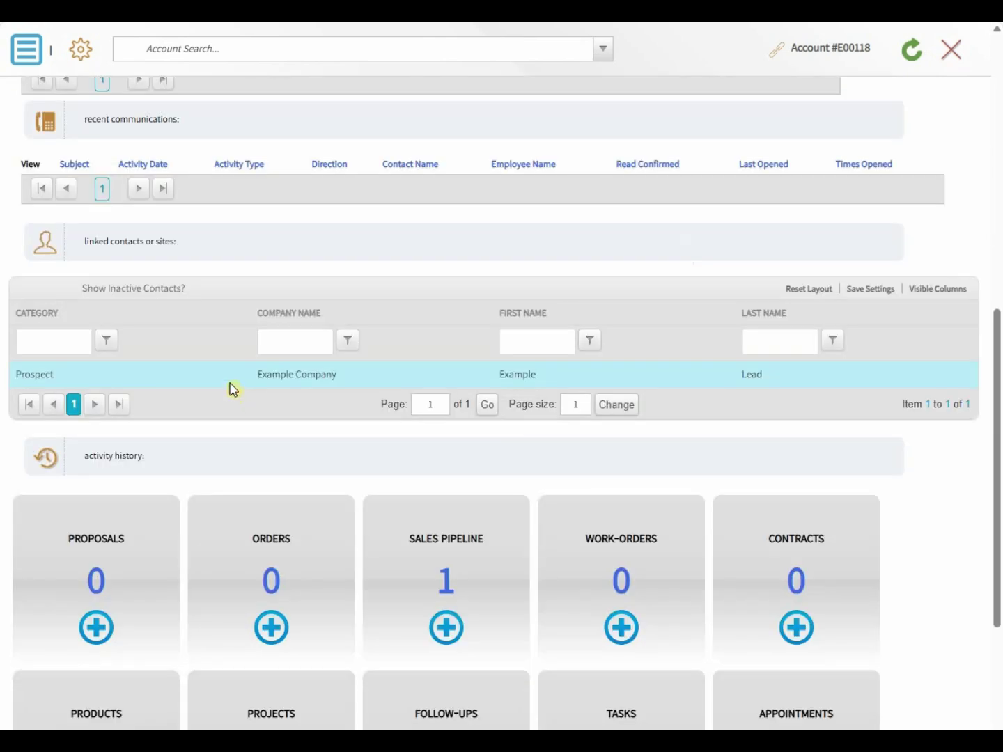
{"action": "scroll", "coordinate": [229, 376], "scroll_direction": "up", "scroll_amount": 8}
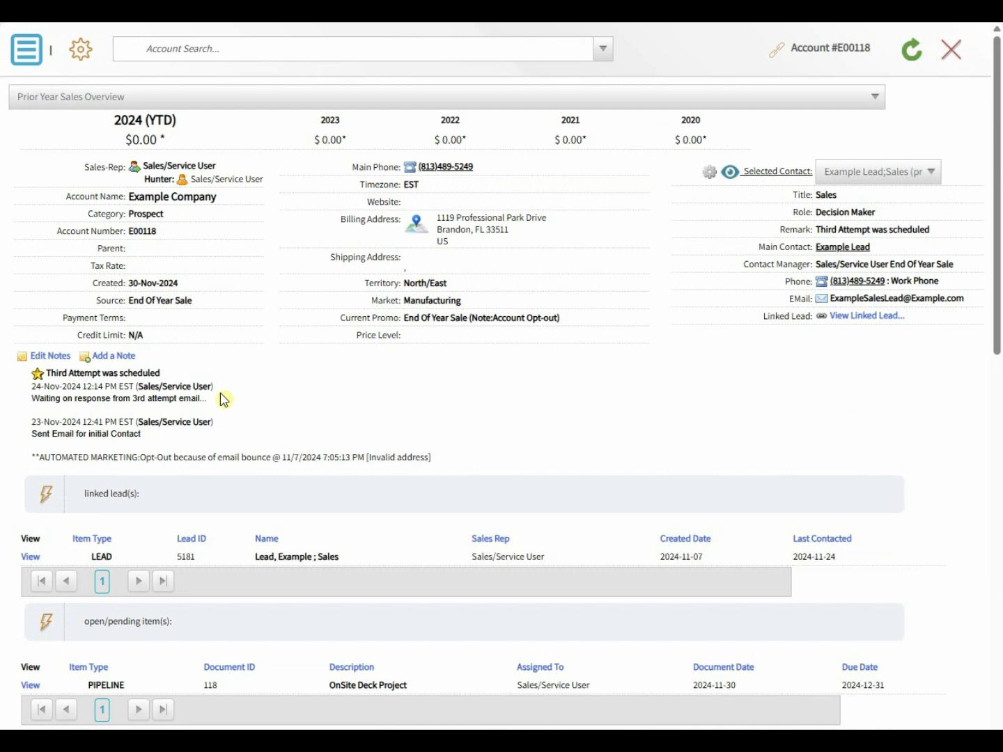
Step: Start a new proposal for the Example Company account with order status New Quotation and the description On site deck proposal
{"action": "left_click", "coordinate": [27, 55]}
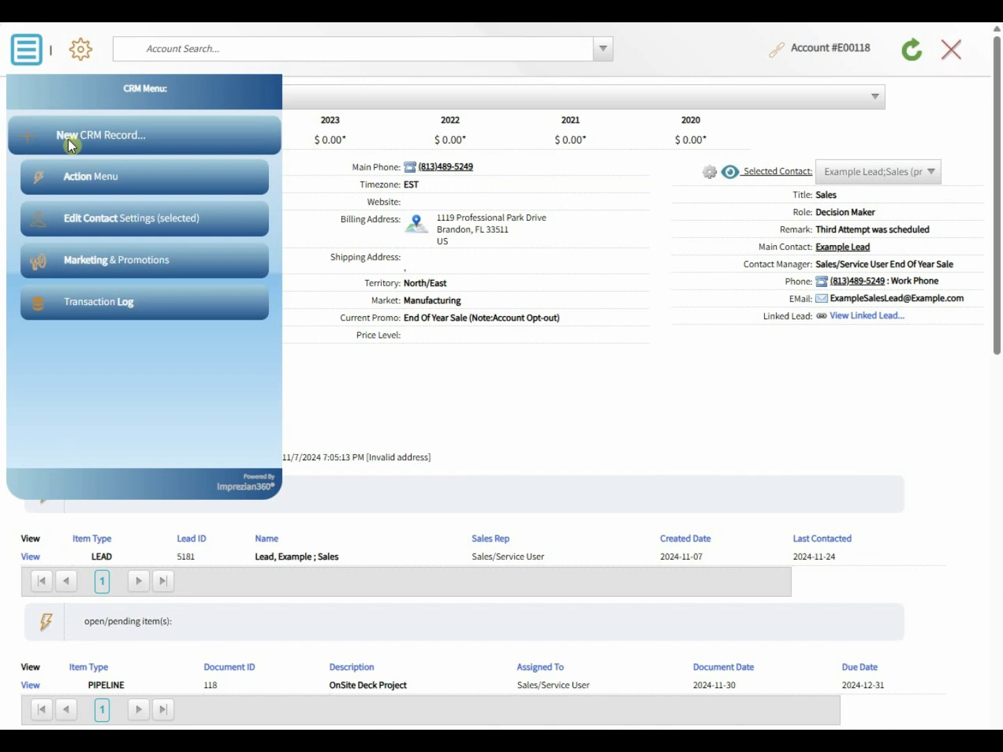
{"action": "left_click", "coordinate": [67, 138]}
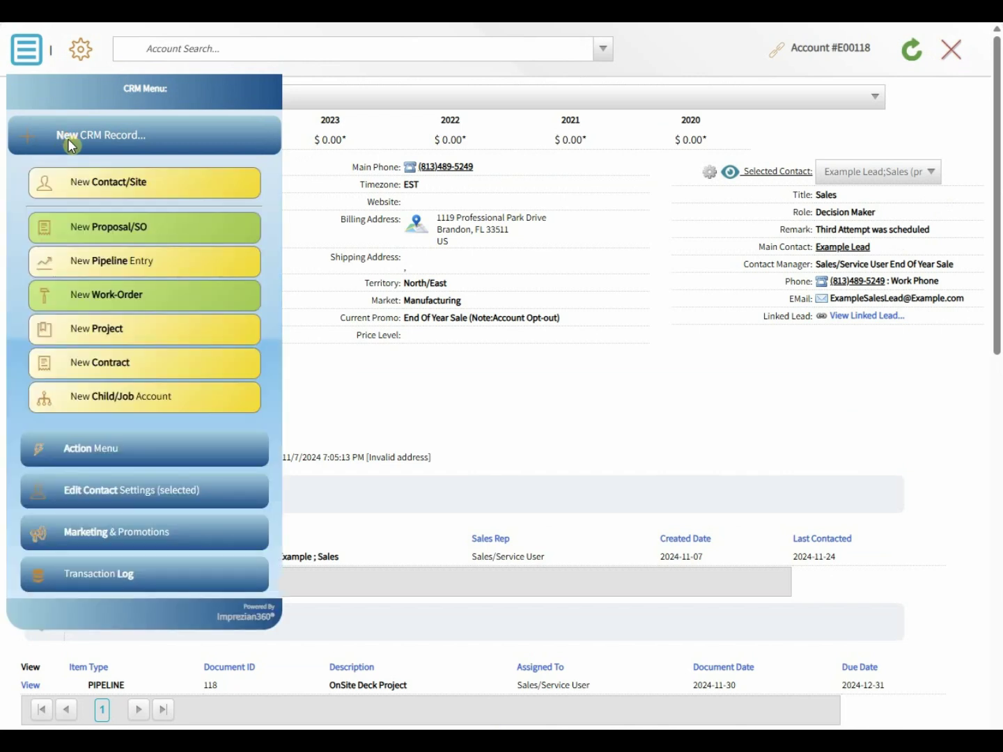
{"action": "left_click", "coordinate": [106, 227]}
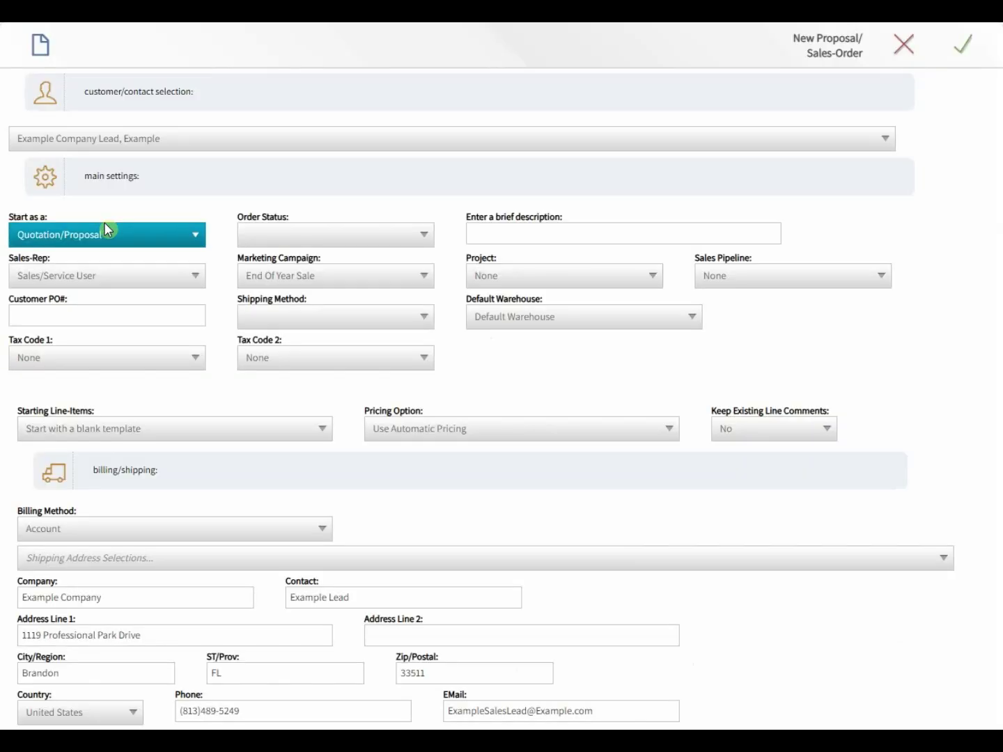
{"action": "left_click", "coordinate": [248, 233]}
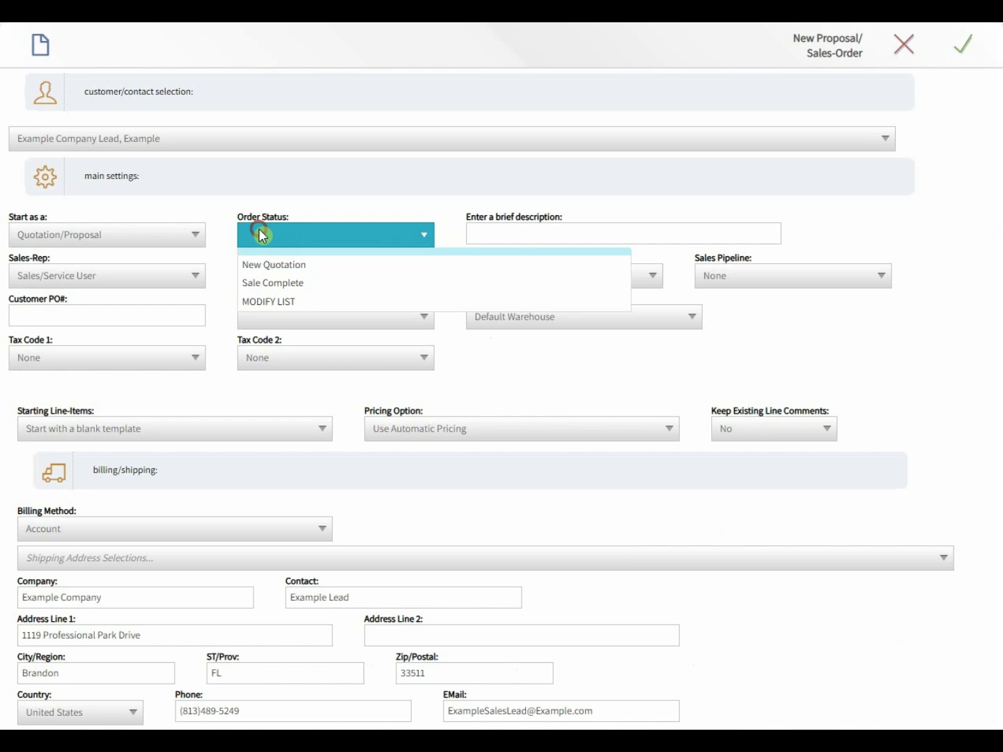
{"action": "left_click", "coordinate": [270, 273]}
{"action": "left_click", "coordinate": [554, 230]}
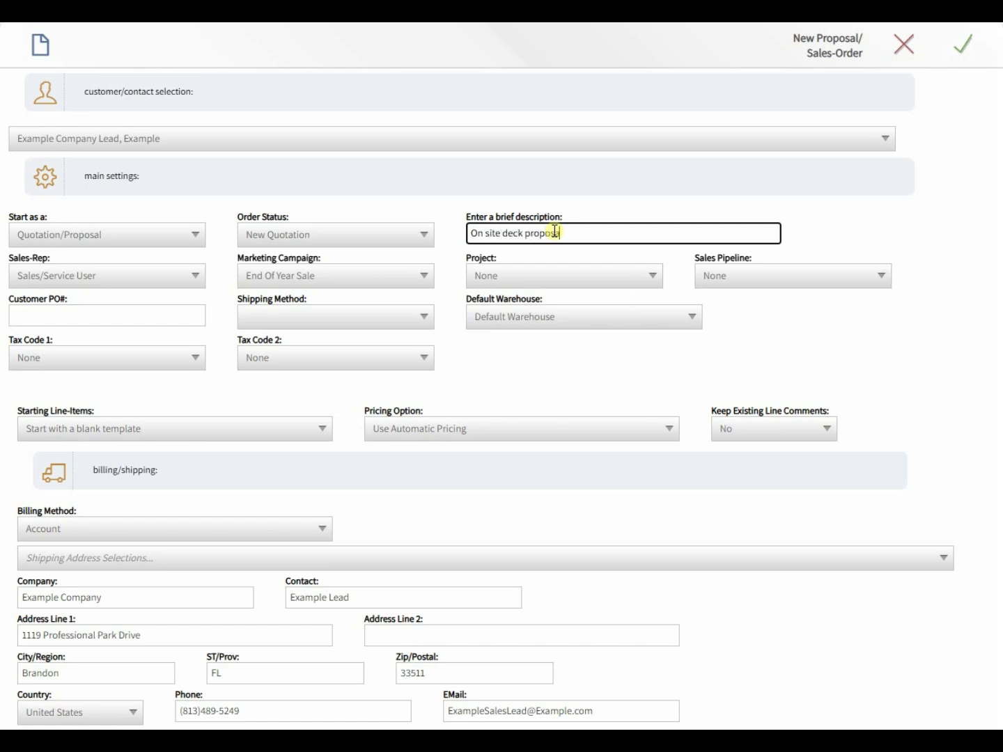
{"action": "key", "text": "Tab"}
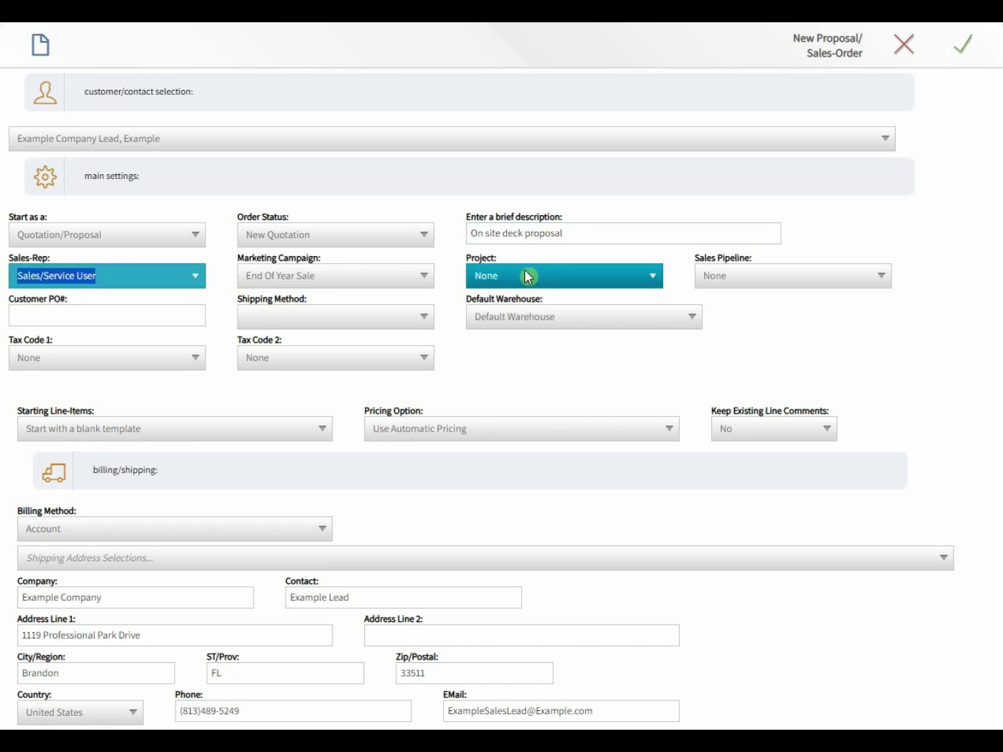
Step: Link the proposal to the OnSite Deck Project sales pipeline, set Tax Code 1 to Avalara, and create the proposal
{"action": "left_click", "coordinate": [376, 284]}
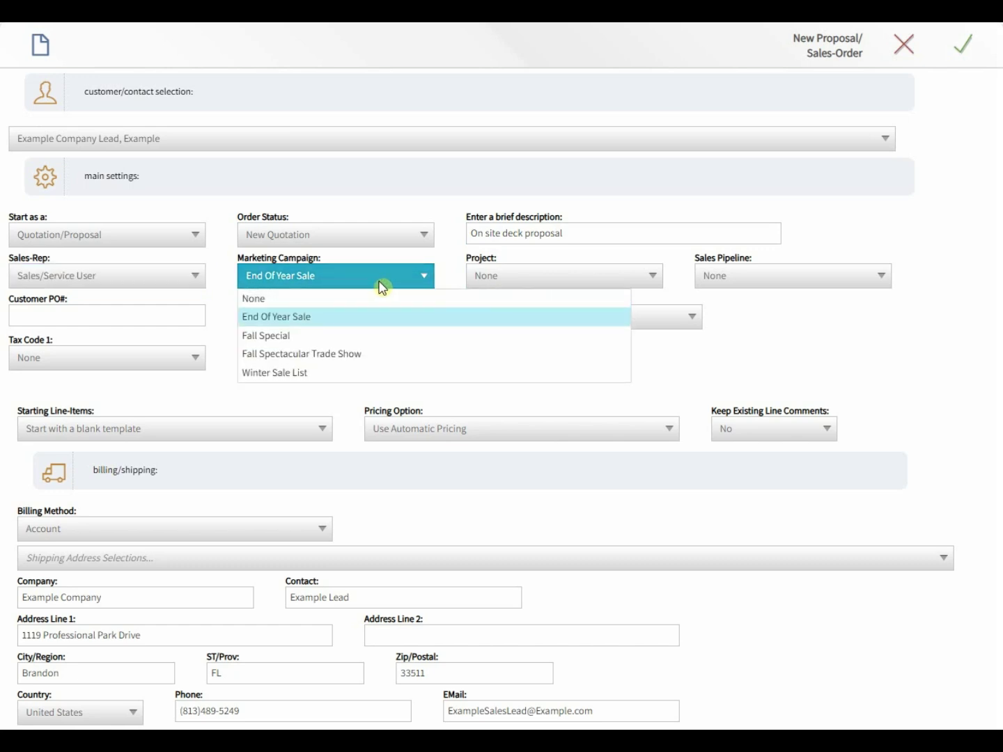
{"action": "left_click", "coordinate": [736, 272]}
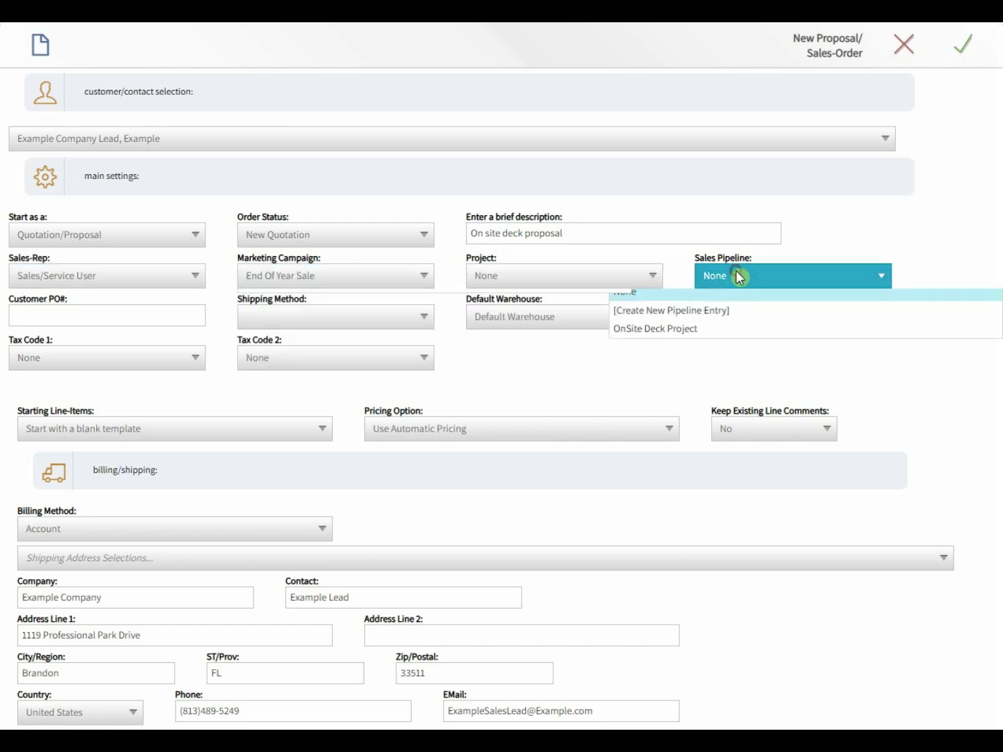
{"action": "left_click", "coordinate": [694, 336]}
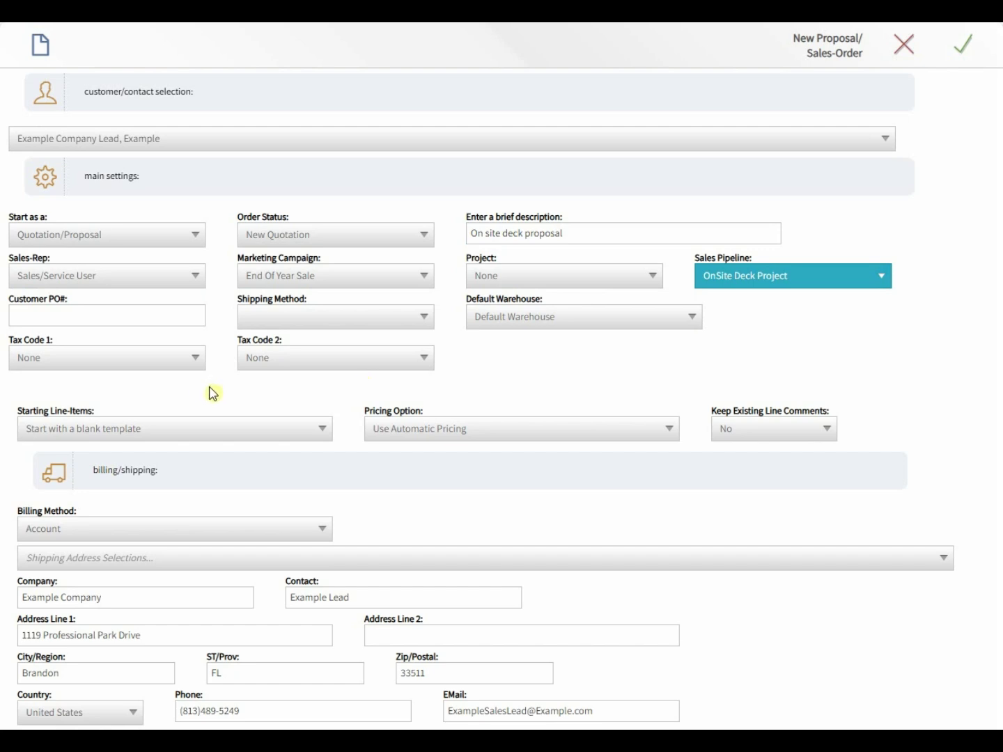
{"action": "left_click", "coordinate": [153, 358]}
{"action": "left_click", "coordinate": [122, 398]}
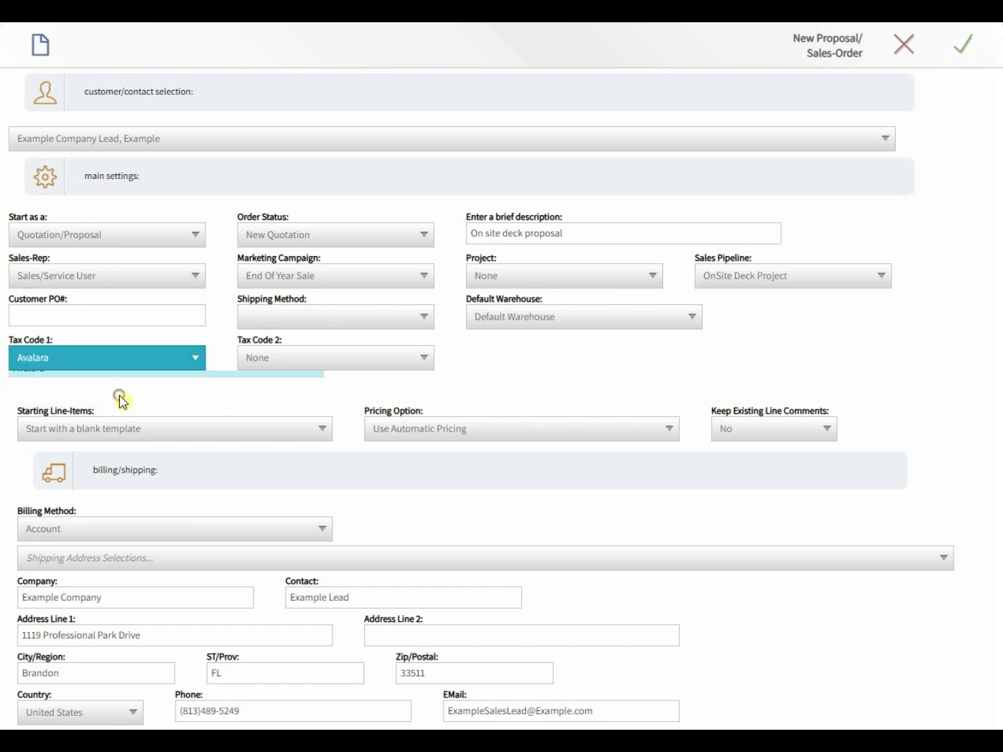
{"action": "left_click", "coordinate": [969, 50]}
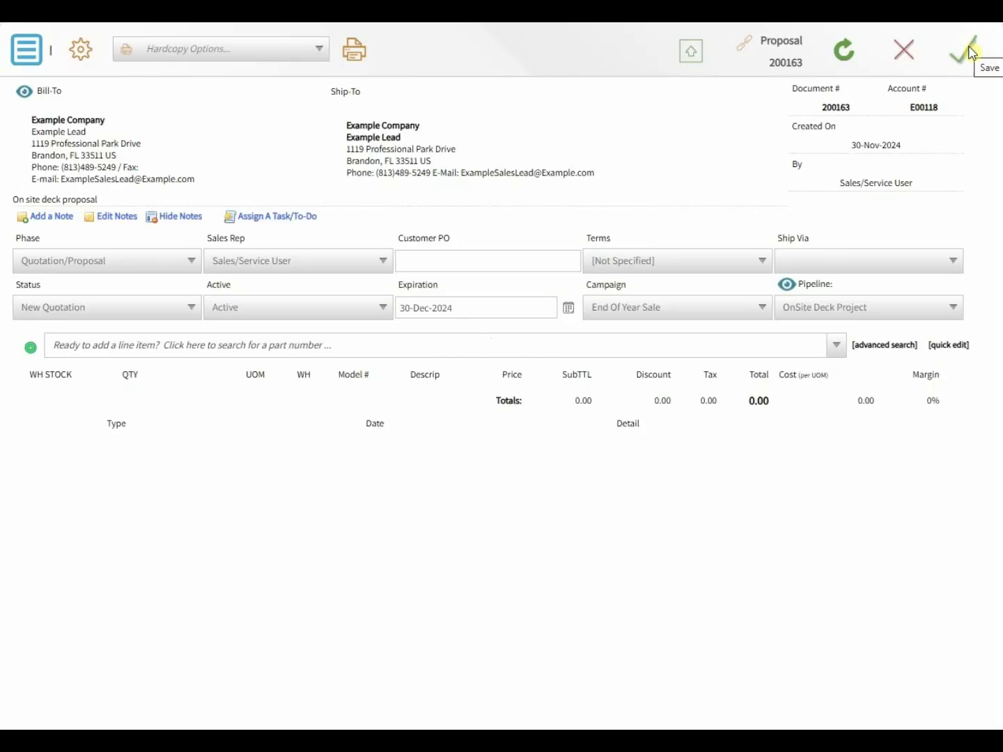
Step: Add the EX-001 Example Product line item with quantity 2, price 2.50 and discount 0.50, and refresh the proposal totals
{"action": "left_click", "coordinate": [138, 345]}
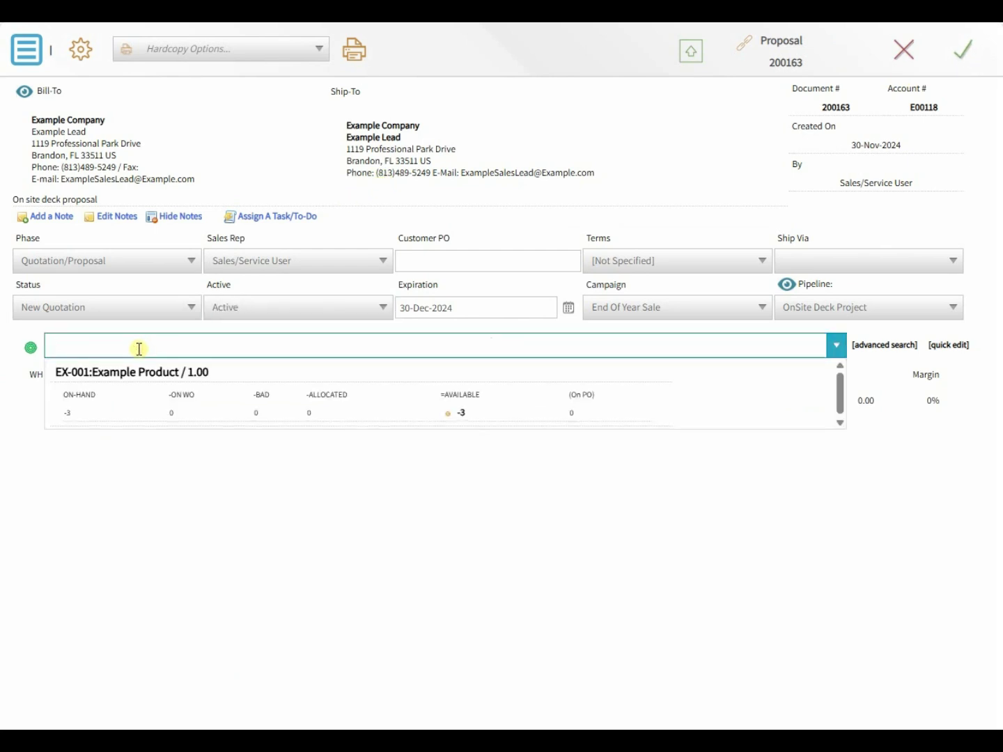
{"action": "left_click", "coordinate": [140, 381]}
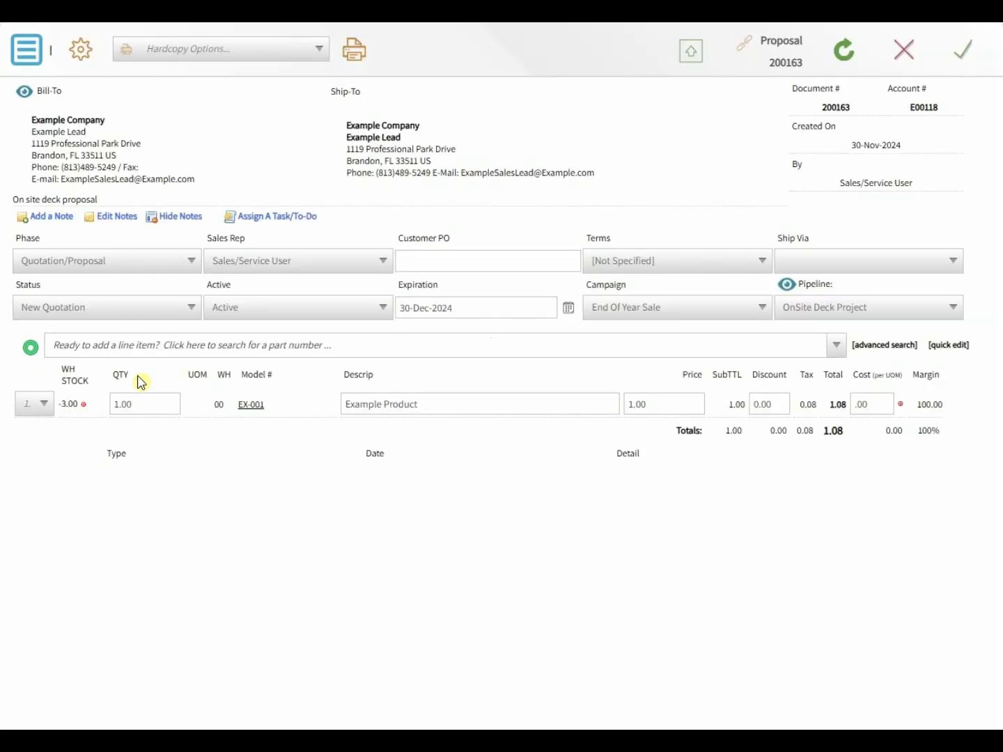
{"action": "left_click", "coordinate": [142, 404]}
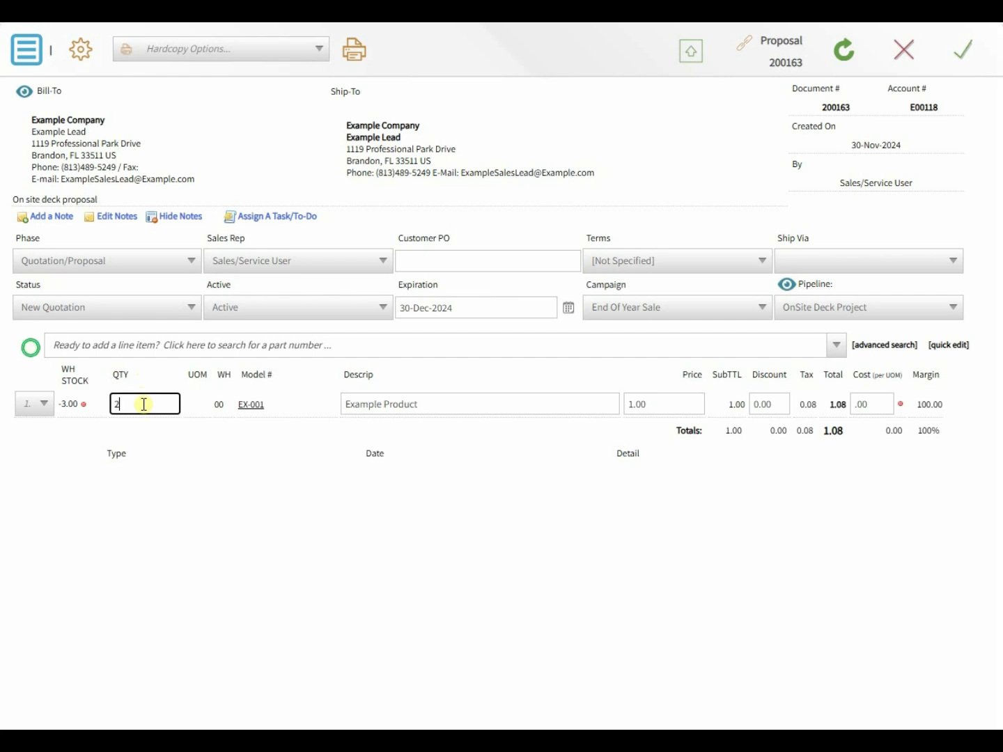
{"action": "type", "text": "2"}
{"action": "key", "text": "Tab"}
{"action": "key", "text": "Tab"}
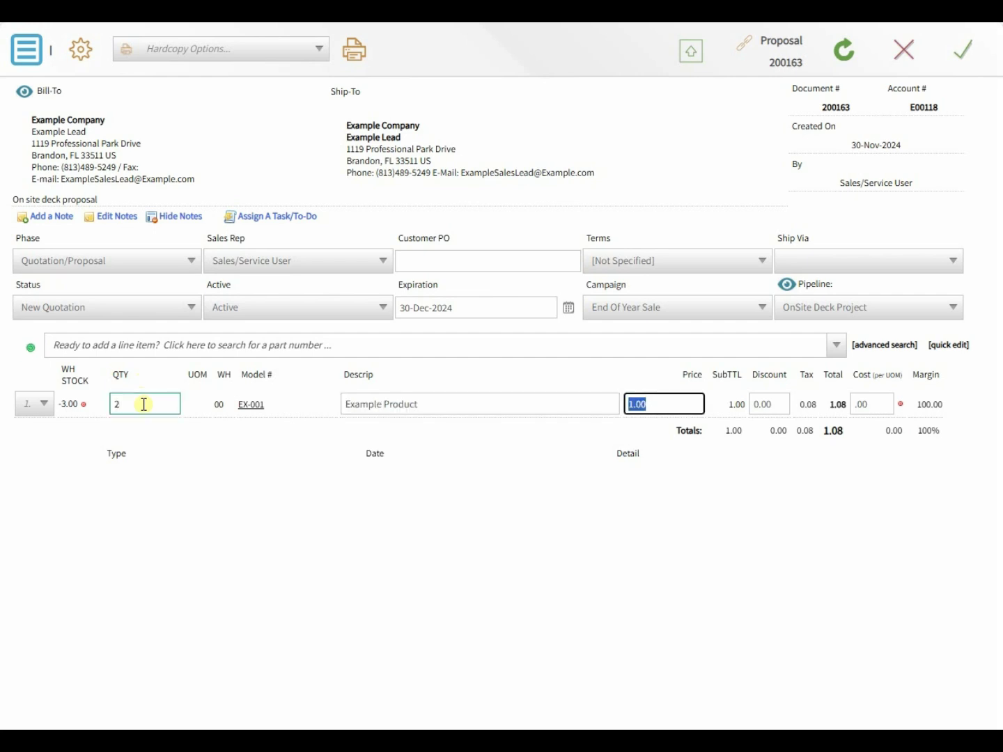
{"action": "type", "text": "2"}
{"action": "key", "text": "Tab"}
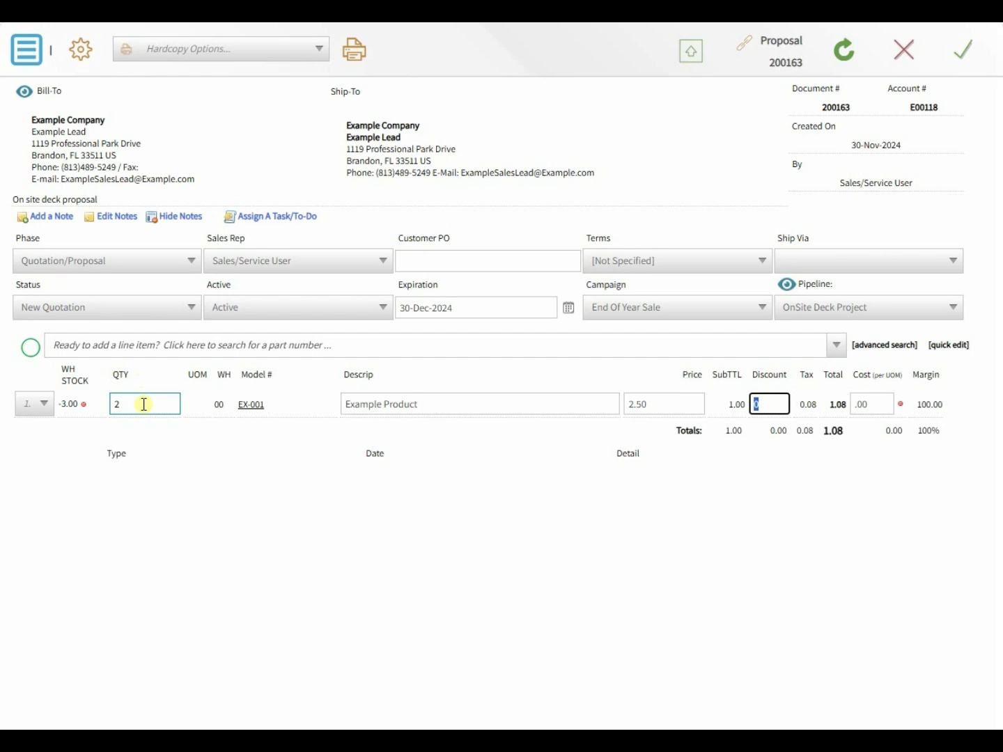
{"action": "key", "text": "Tab"}
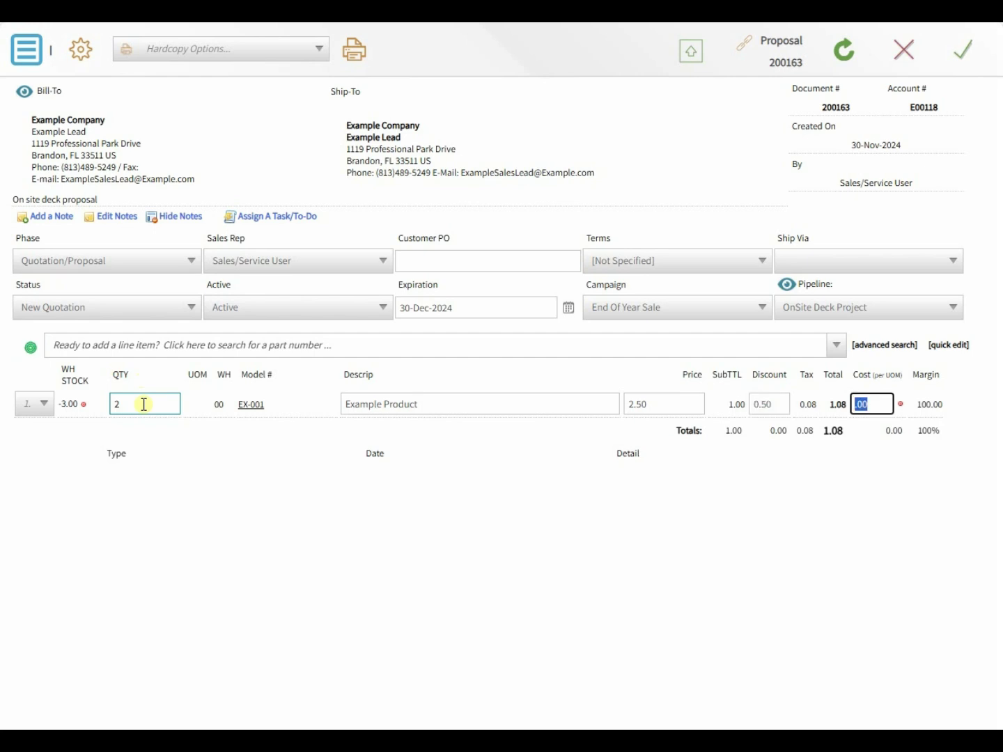
{"action": "left_click", "coordinate": [845, 56]}
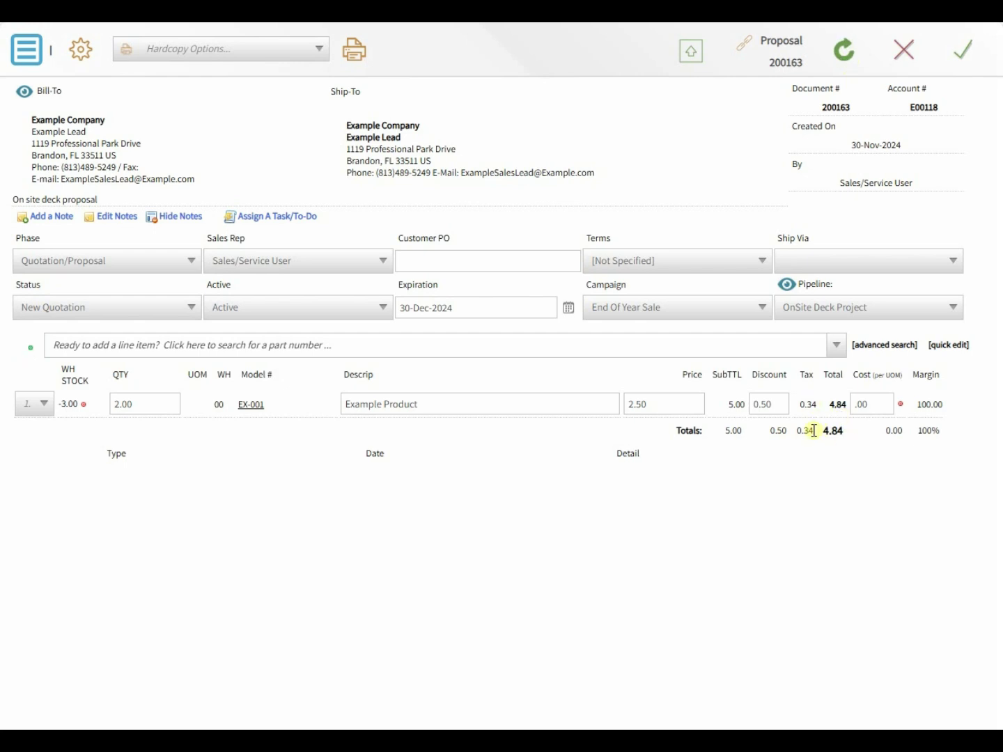
{"action": "mouse_move", "coordinate": [812, 430]}
Step: Add the line comment "Includes deck project pricing." to the EX-001 item
{"action": "left_click", "coordinate": [41, 405]}
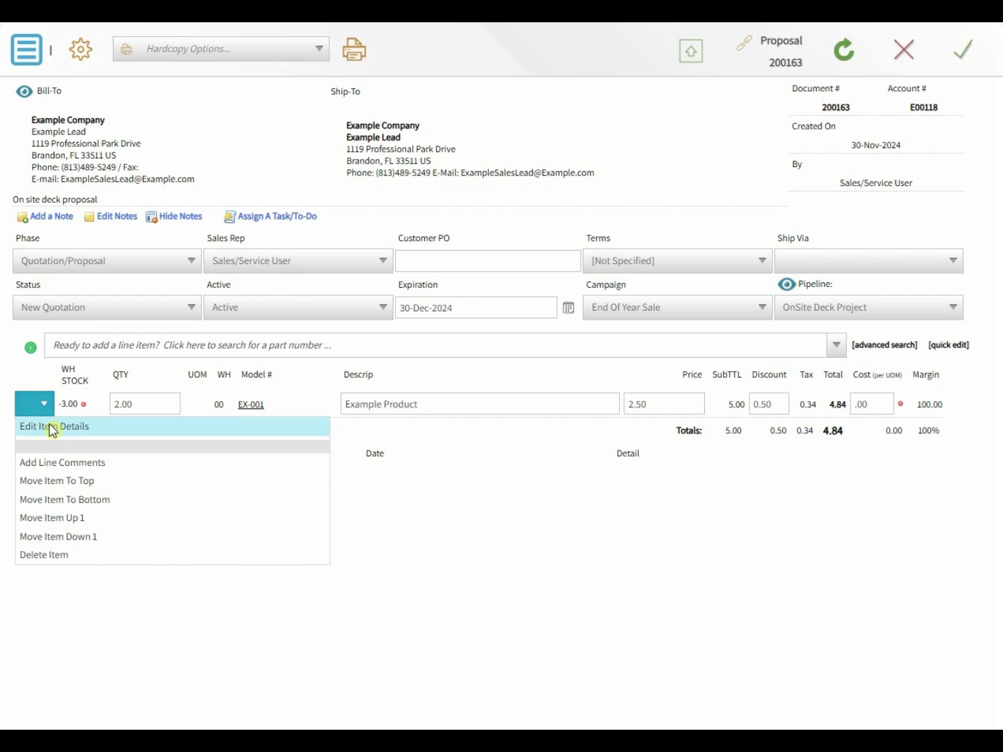
{"action": "left_click", "coordinate": [53, 463]}
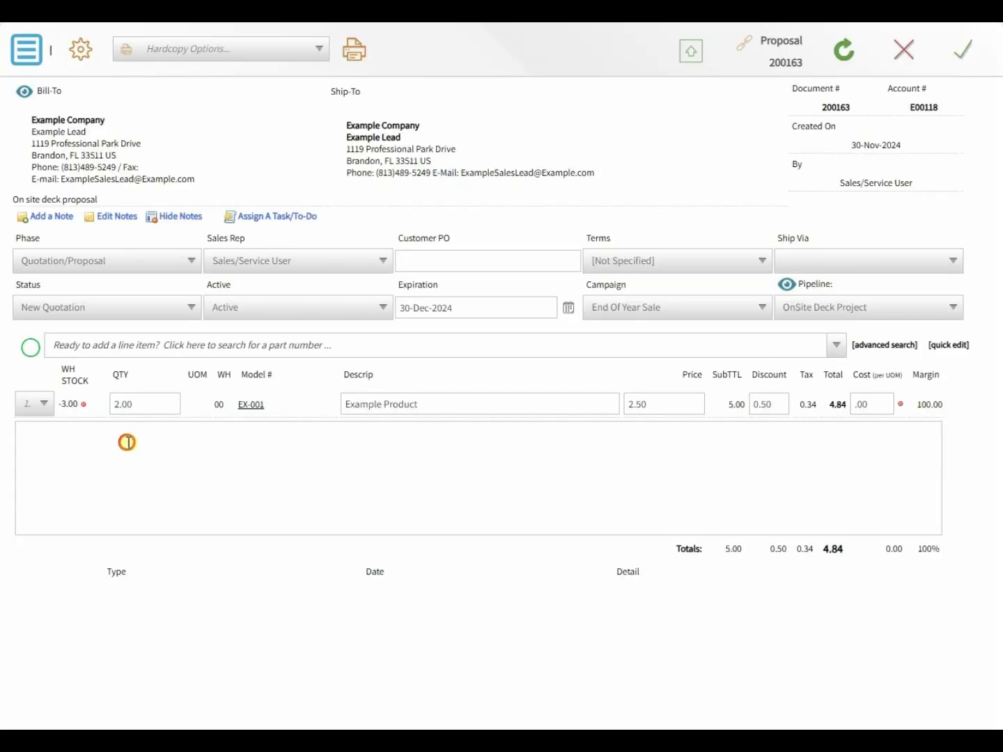
{"action": "left_click", "coordinate": [127, 442]}
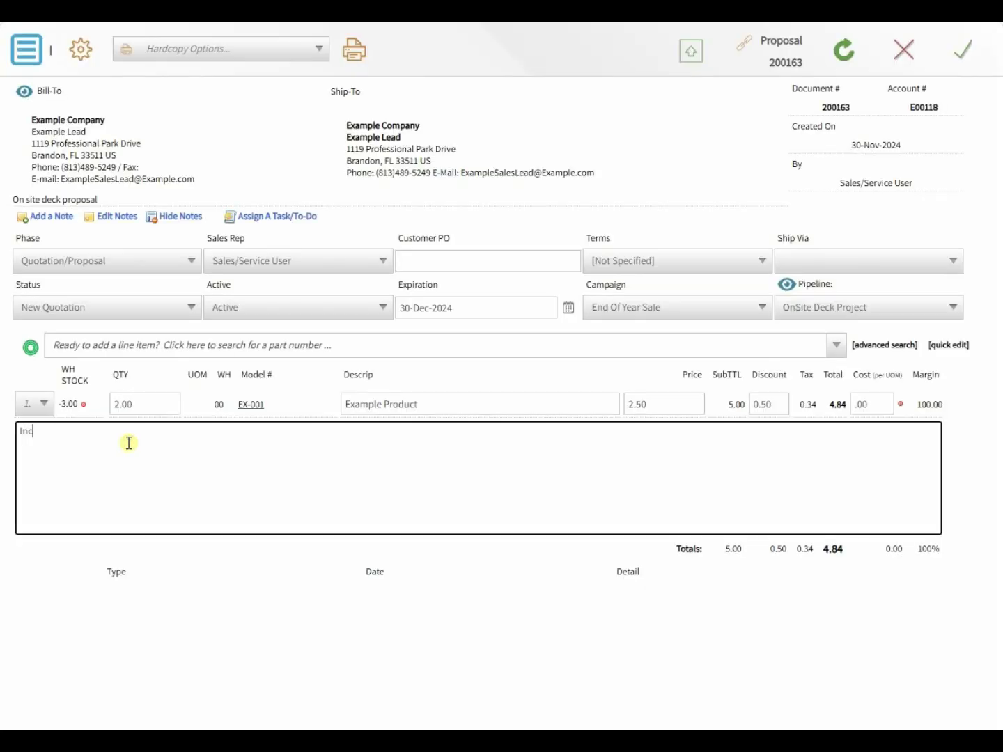
{"action": "type", "text": "Includes deck project pricing."}
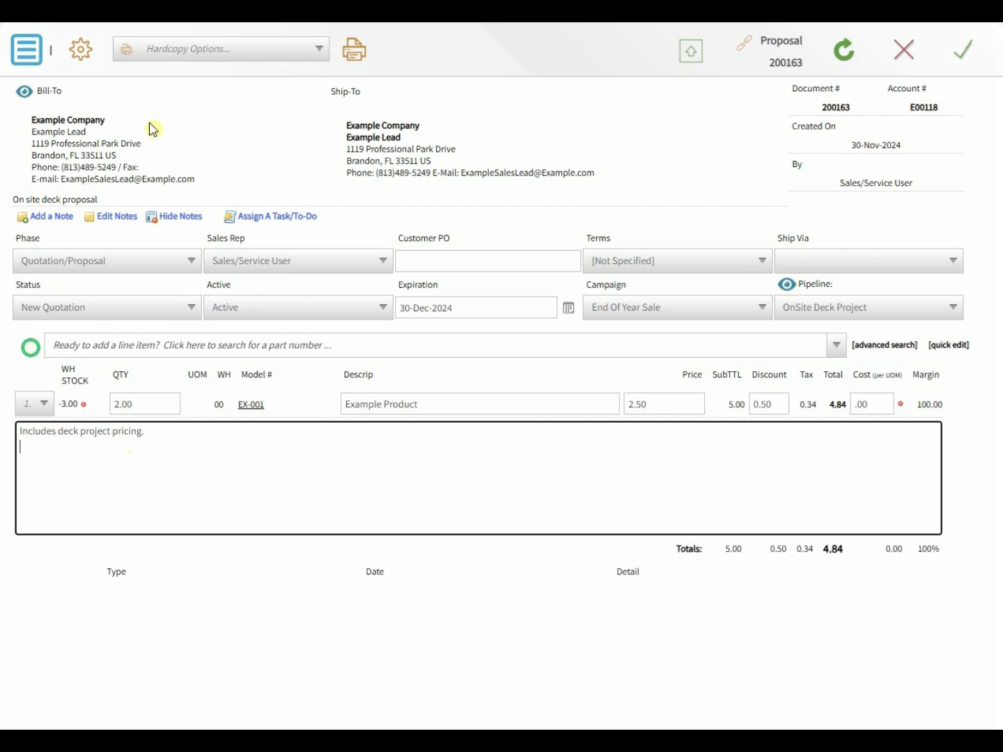
Step: Open the proposal's settings and review the printable notes, billing method, ship-to account, financial, shipping and shipping-from options
{"action": "left_click", "coordinate": [78, 51]}
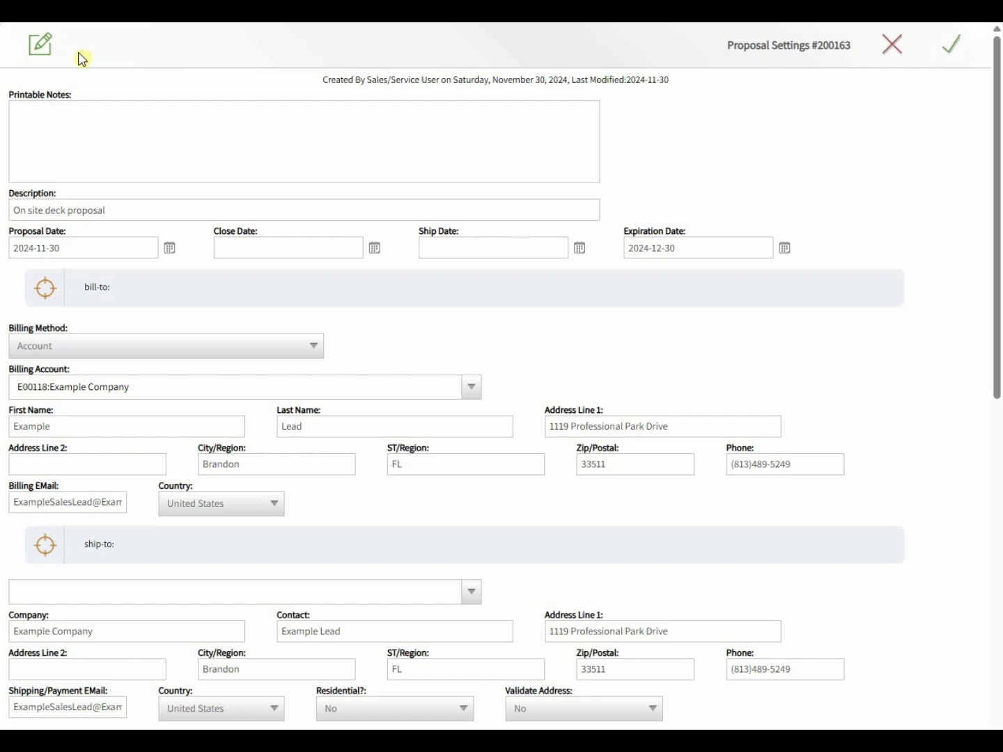
{"action": "left_click", "coordinate": [78, 129]}
{"action": "left_click", "coordinate": [77, 129]}
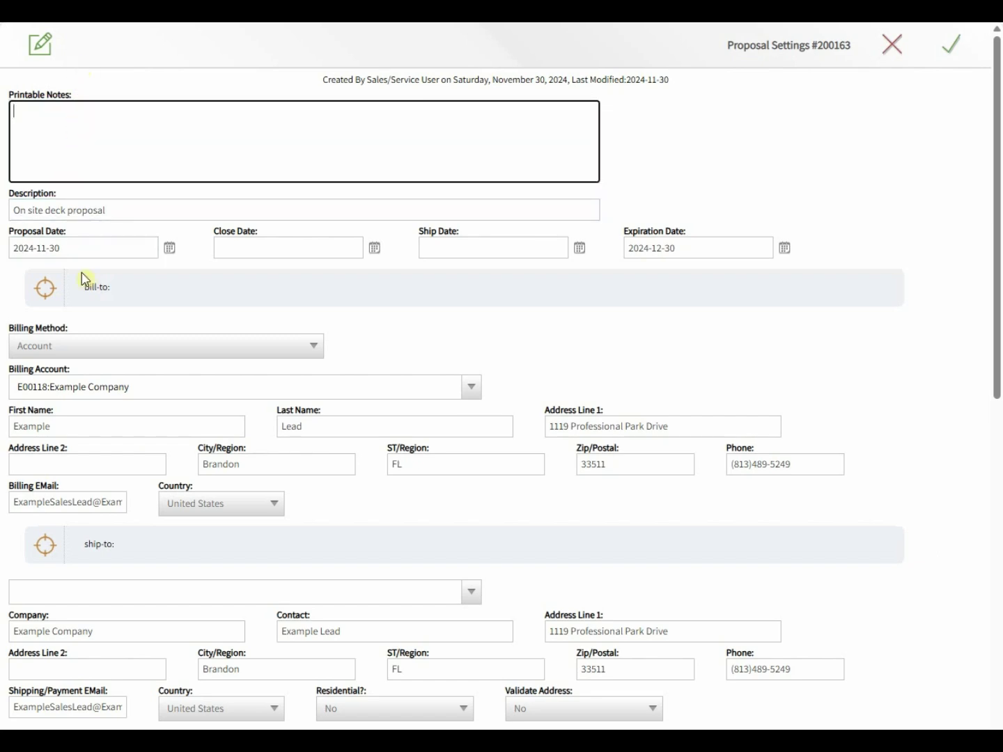
{"action": "left_click", "coordinate": [89, 338]}
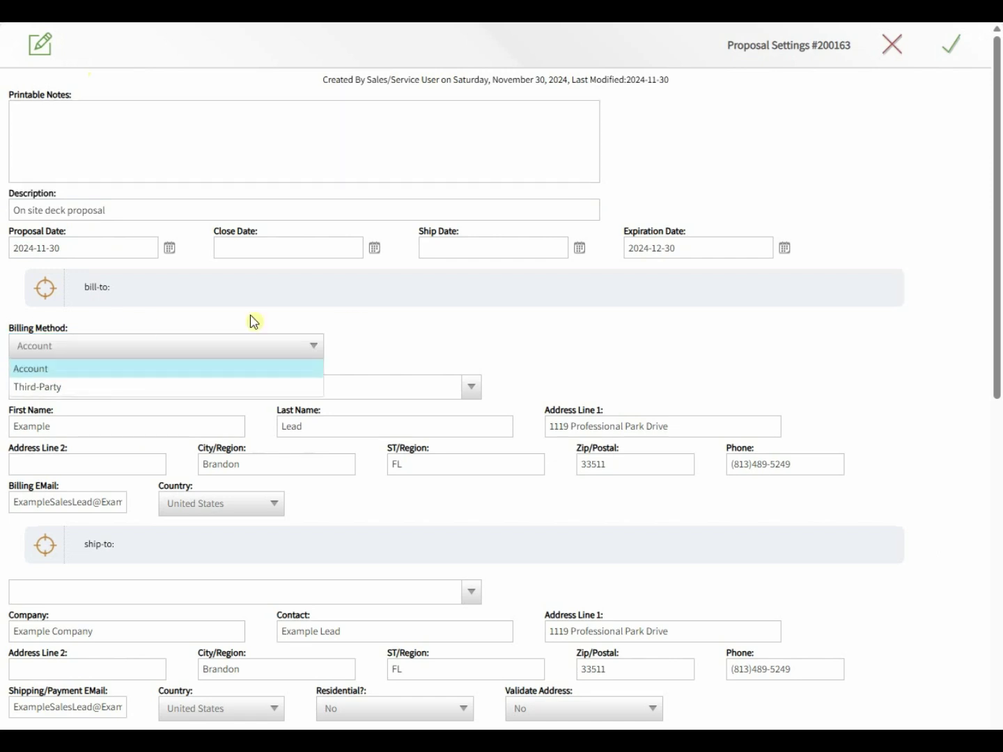
{"action": "left_click", "coordinate": [373, 318]}
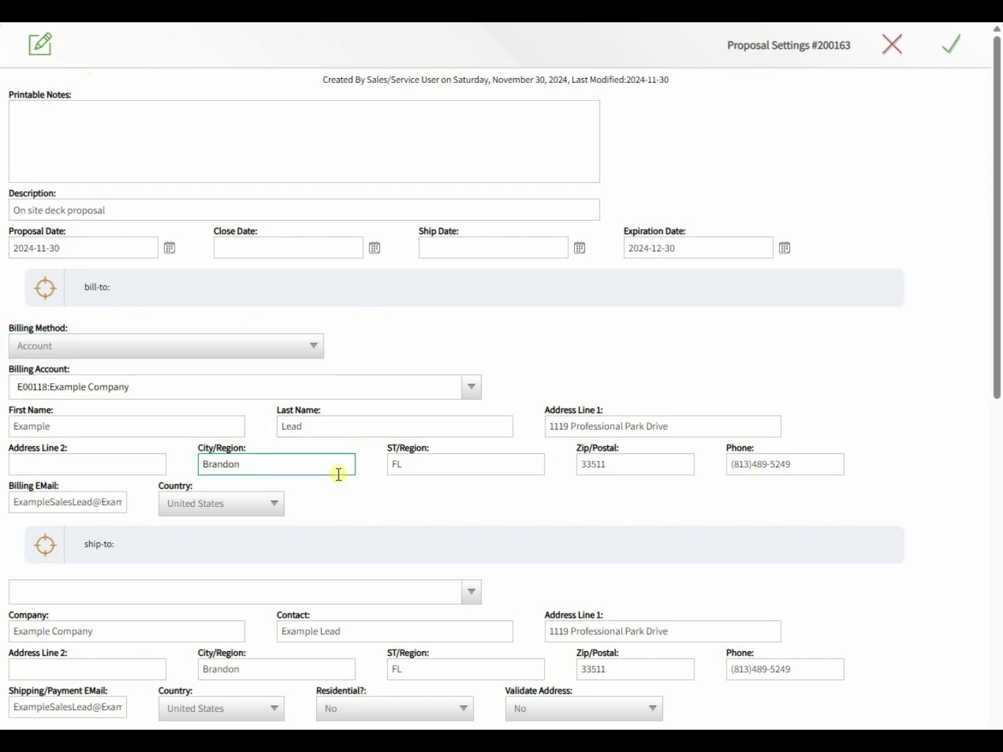
{"action": "scroll", "coordinate": [337, 474], "scroll_direction": "down", "scroll_amount": 3}
{"action": "left_click", "coordinate": [221, 438]}
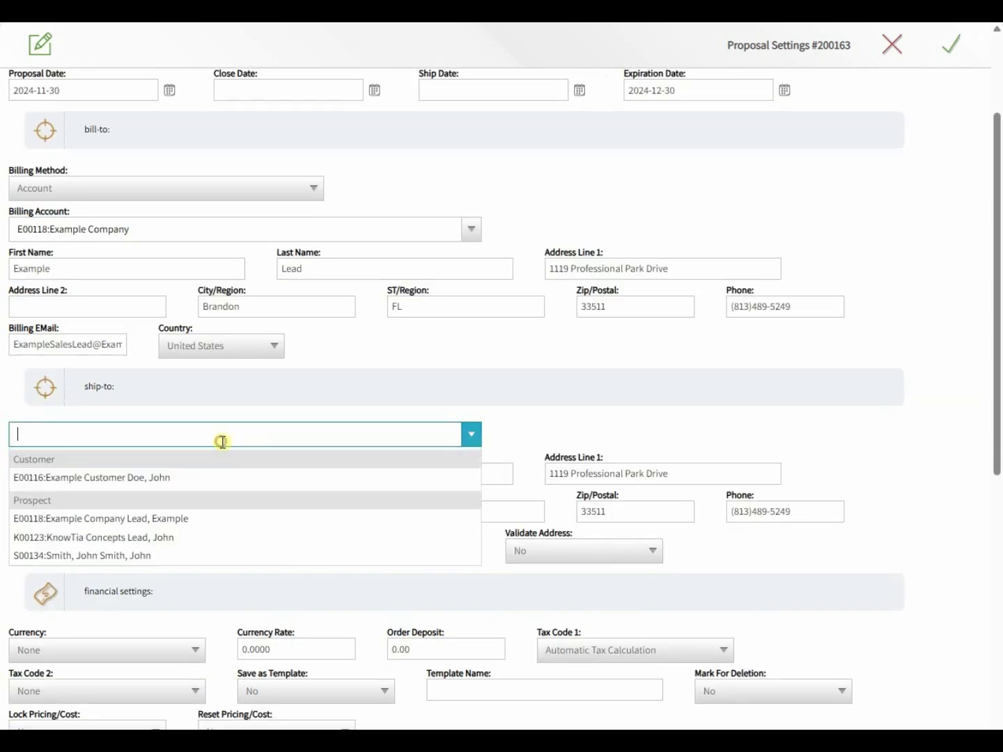
{"action": "left_click", "coordinate": [231, 418]}
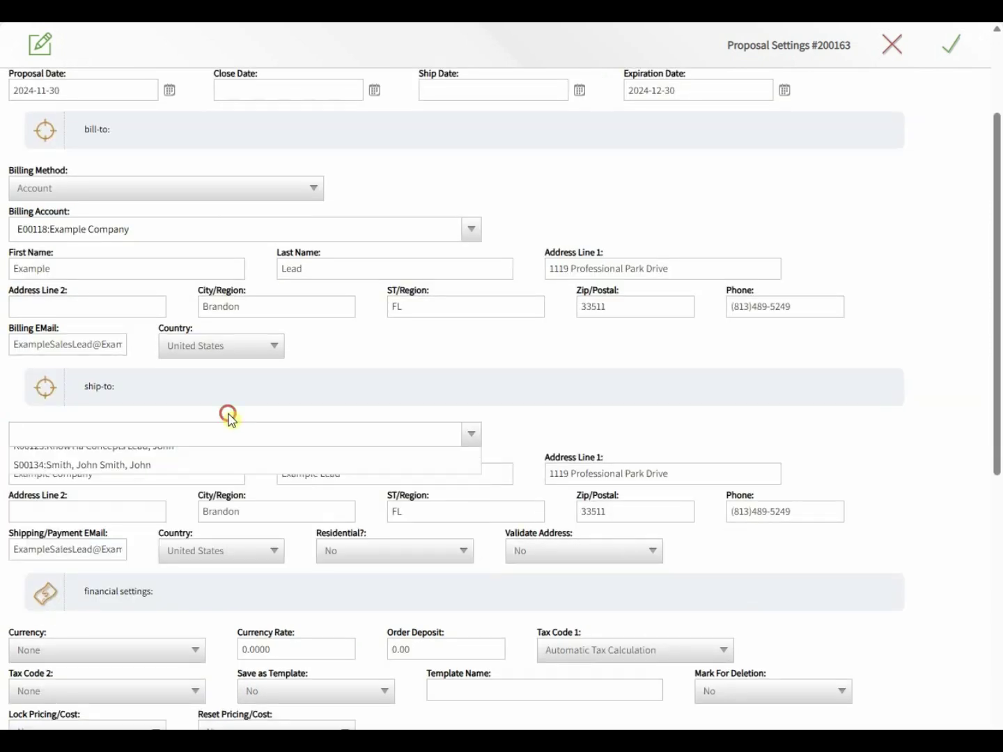
{"action": "scroll", "coordinate": [237, 473], "scroll_direction": "down", "scroll_amount": 4}
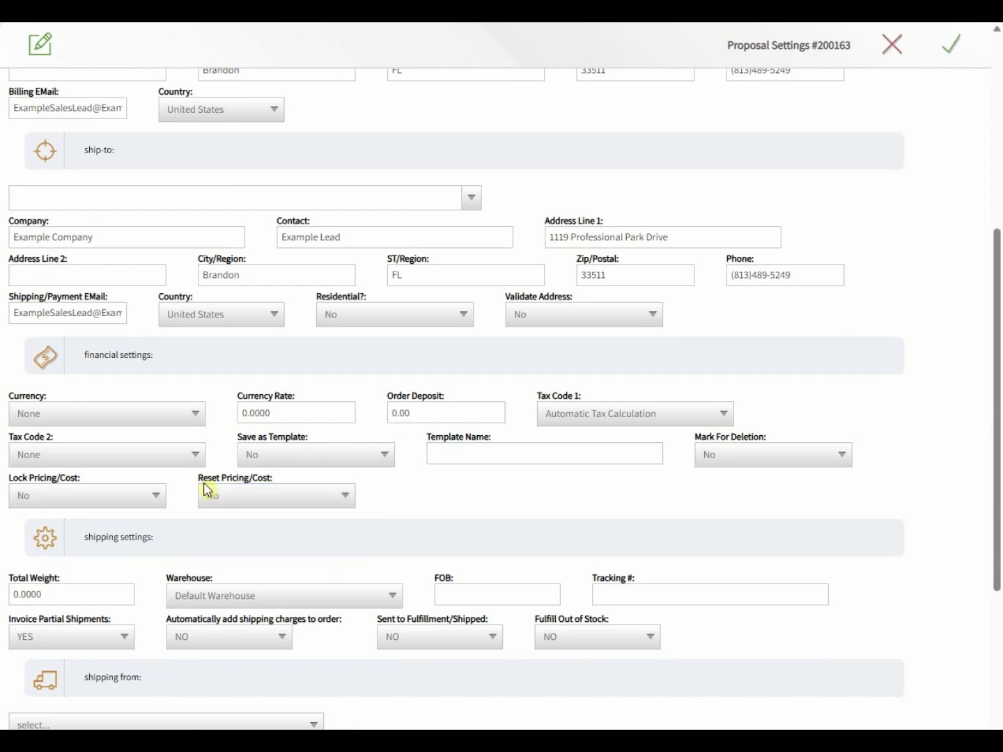
{"action": "scroll", "coordinate": [203, 483], "scroll_direction": "down", "scroll_amount": 3}
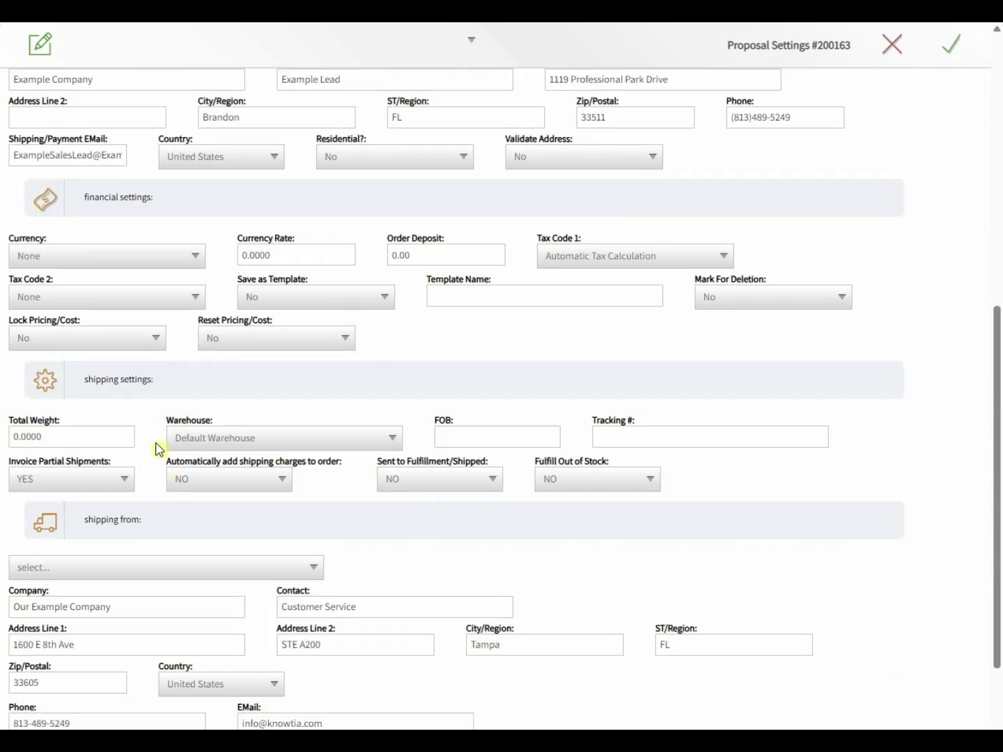
{"action": "scroll", "coordinate": [143, 519], "scroll_direction": "down", "scroll_amount": 3}
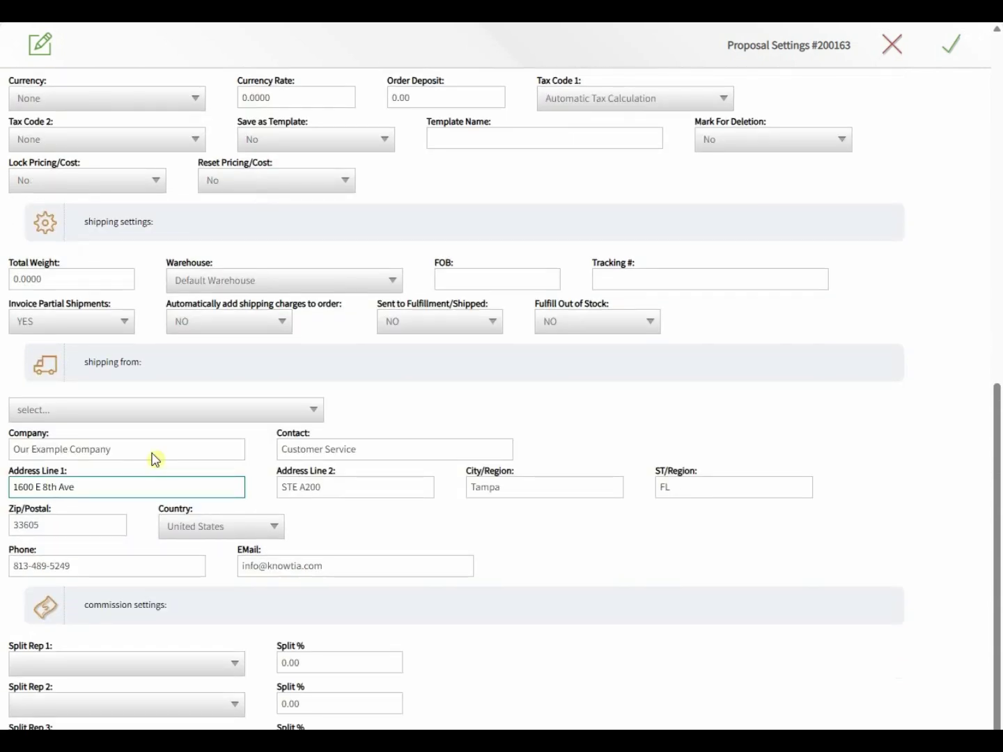
{"action": "left_click", "coordinate": [141, 415]}
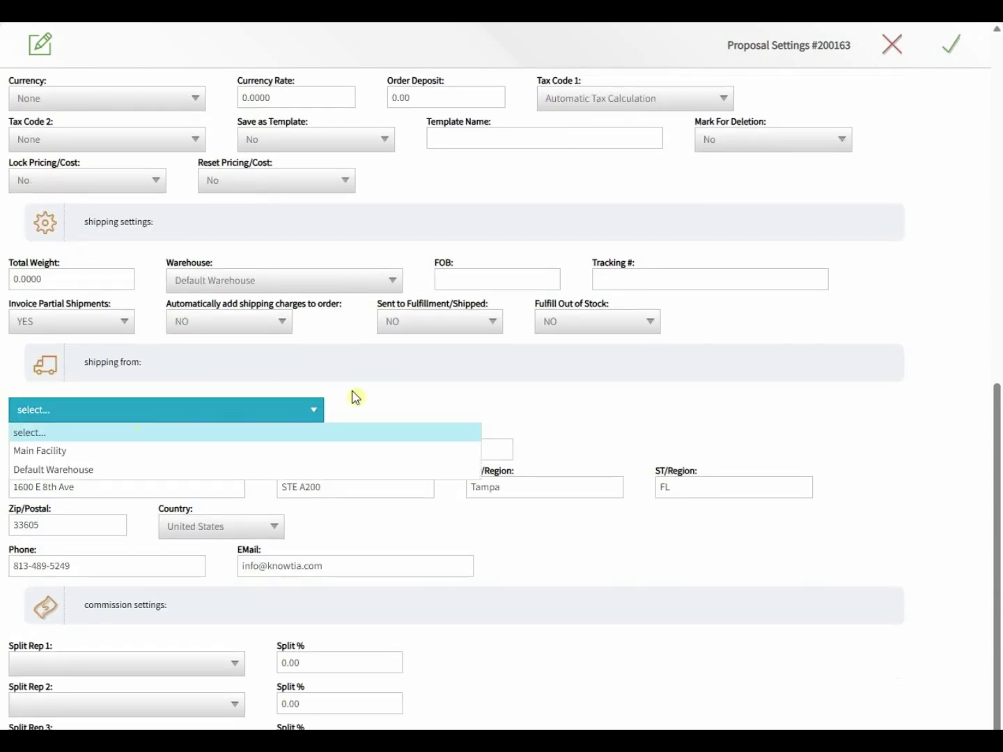
{"action": "left_click", "coordinate": [421, 392]}
{"action": "scroll", "coordinate": [390, 418], "scroll_direction": "down", "scroll_amount": 1}
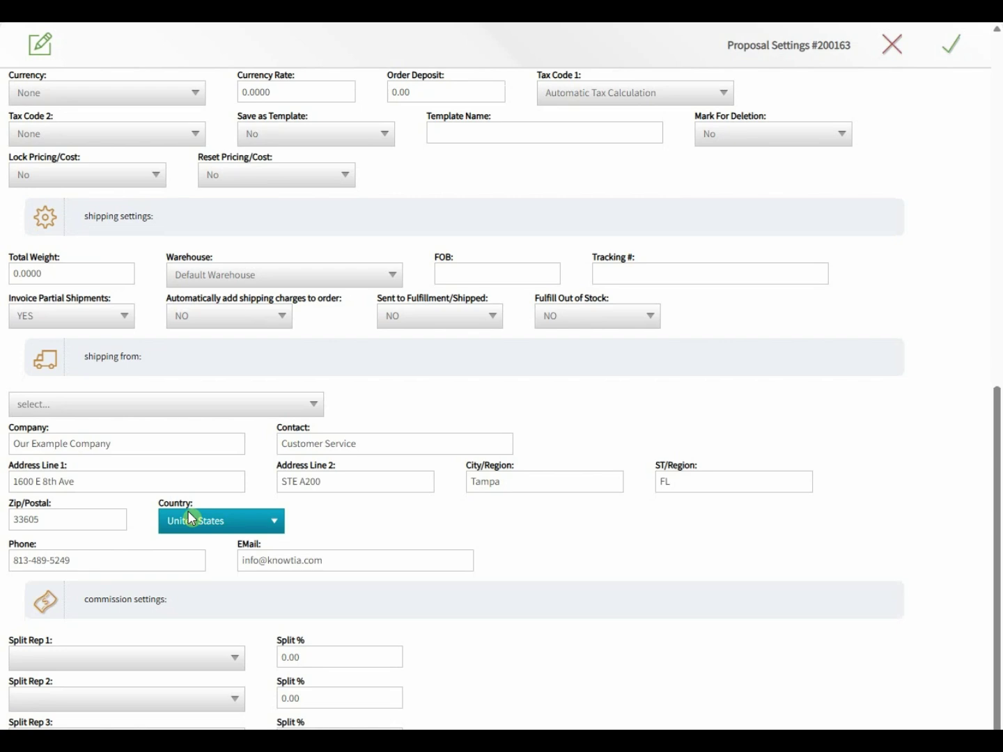
Step: Split the commission 50% to Sales/Service User and 50% to System Administrator, and save the proposal settings
{"action": "left_click", "coordinate": [94, 660]}
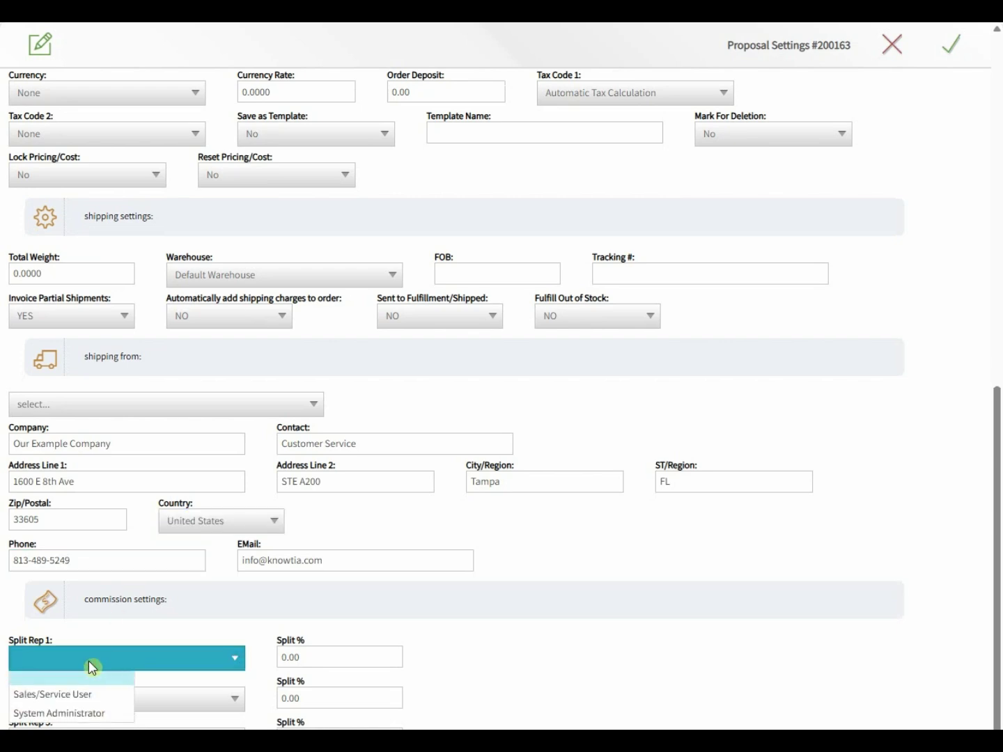
{"action": "left_click", "coordinate": [70, 693]}
{"action": "left_click", "coordinate": [384, 649]}
{"action": "type", "text": "50"}
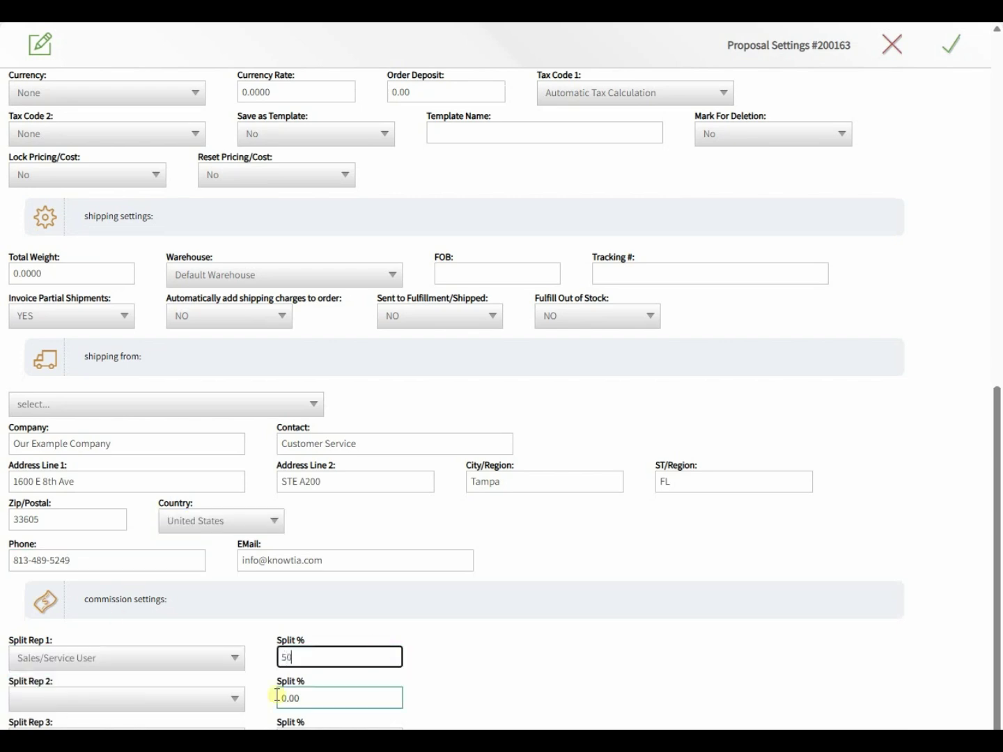
{"action": "left_click", "coordinate": [54, 698]}
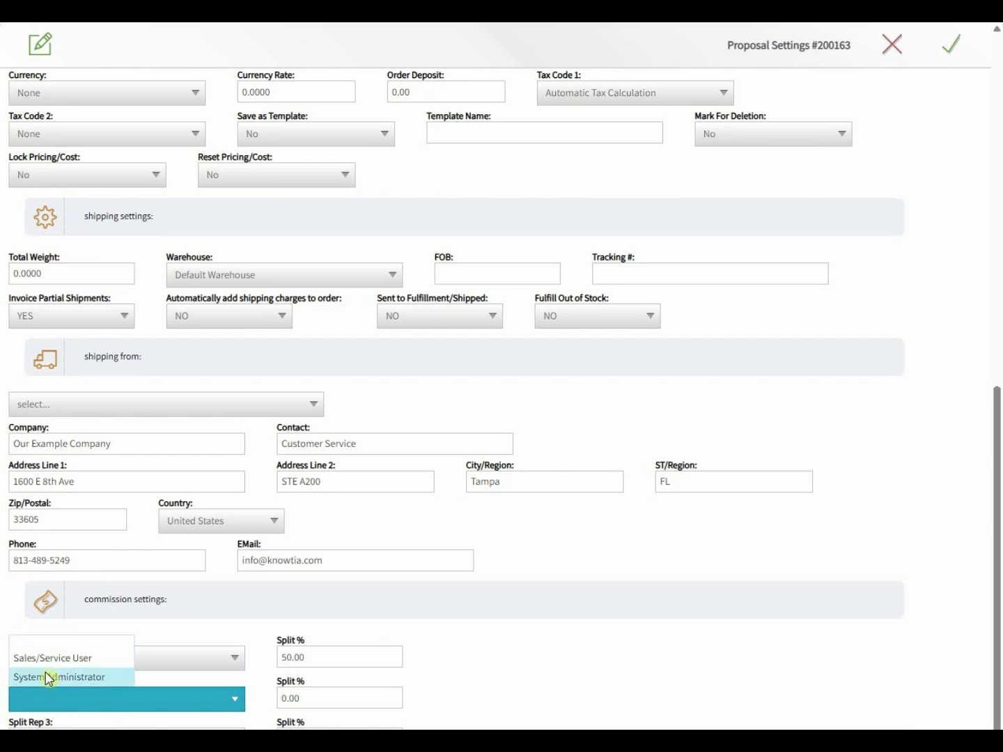
{"action": "left_click", "coordinate": [48, 678]}
{"action": "left_click", "coordinate": [338, 687]}
{"action": "type", "text": "50"}
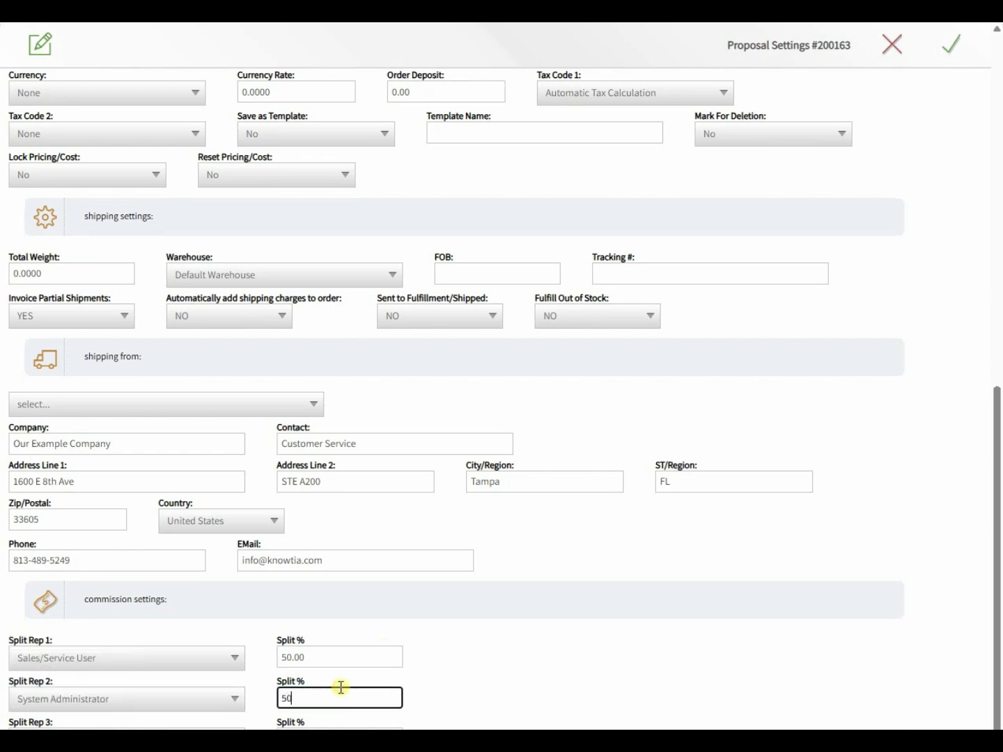
{"action": "left_click", "coordinate": [483, 658]}
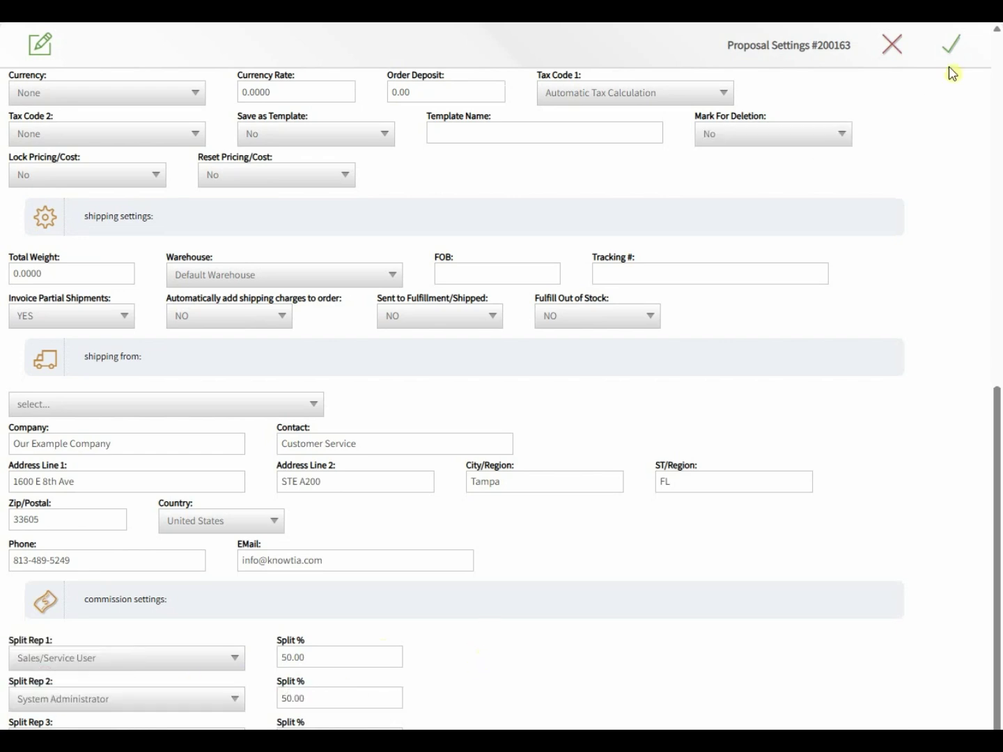
{"action": "left_click", "coordinate": [951, 43]}
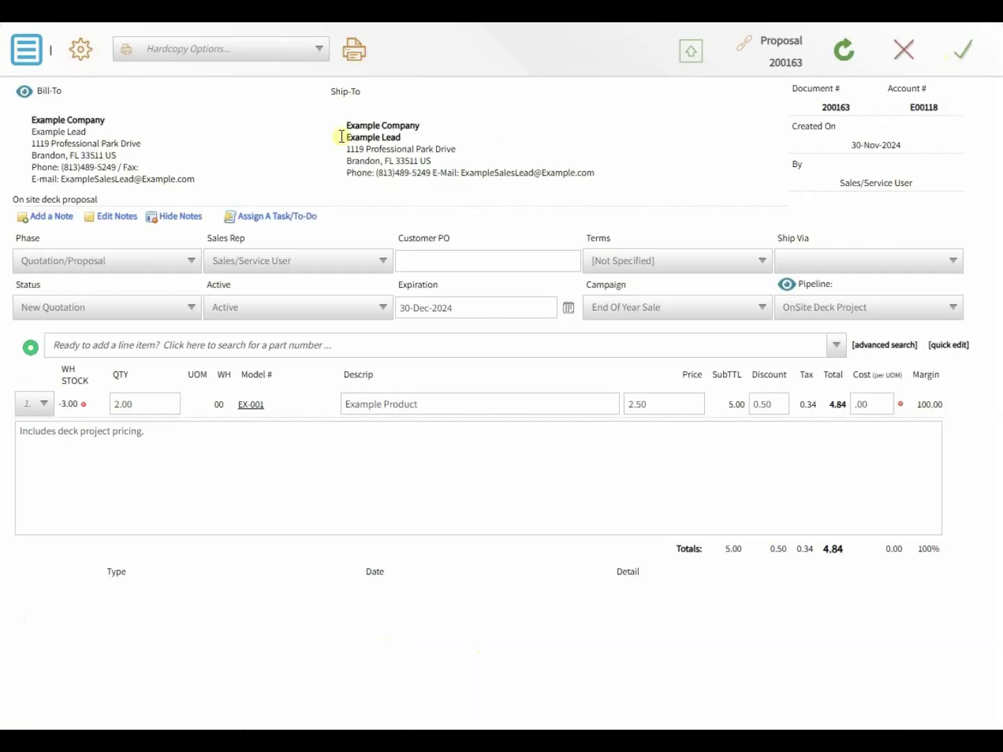
Step: Generate the Proposal/SO With Signatures hardcopy of the proposal and review its pages in the print preview
{"action": "left_click", "coordinate": [199, 59]}
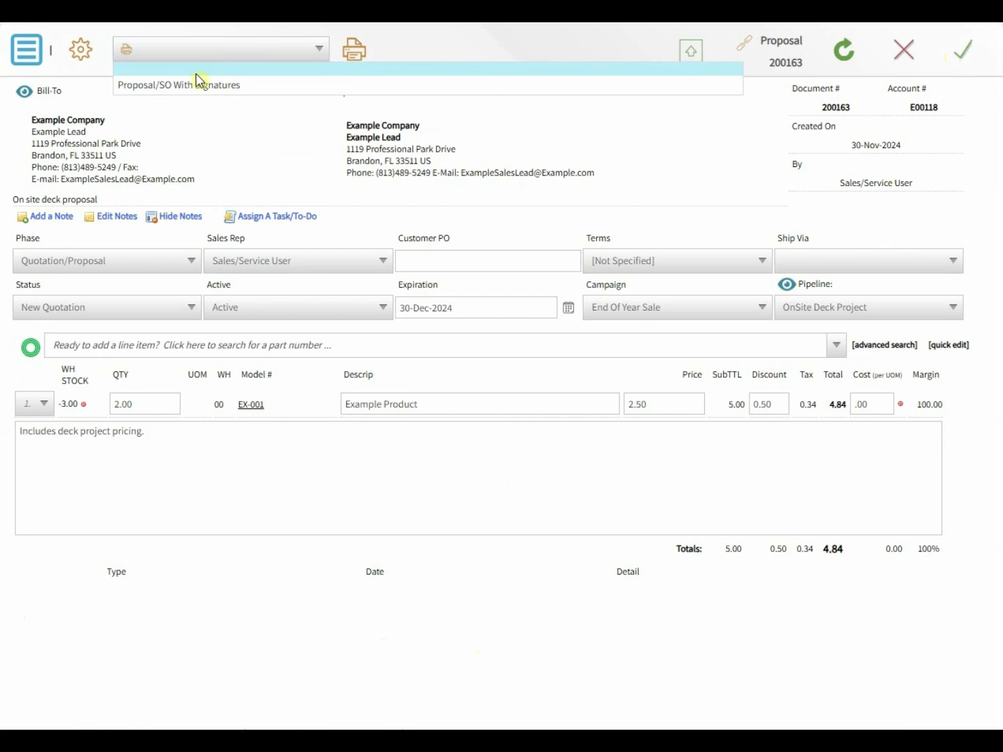
{"action": "left_click", "coordinate": [208, 90]}
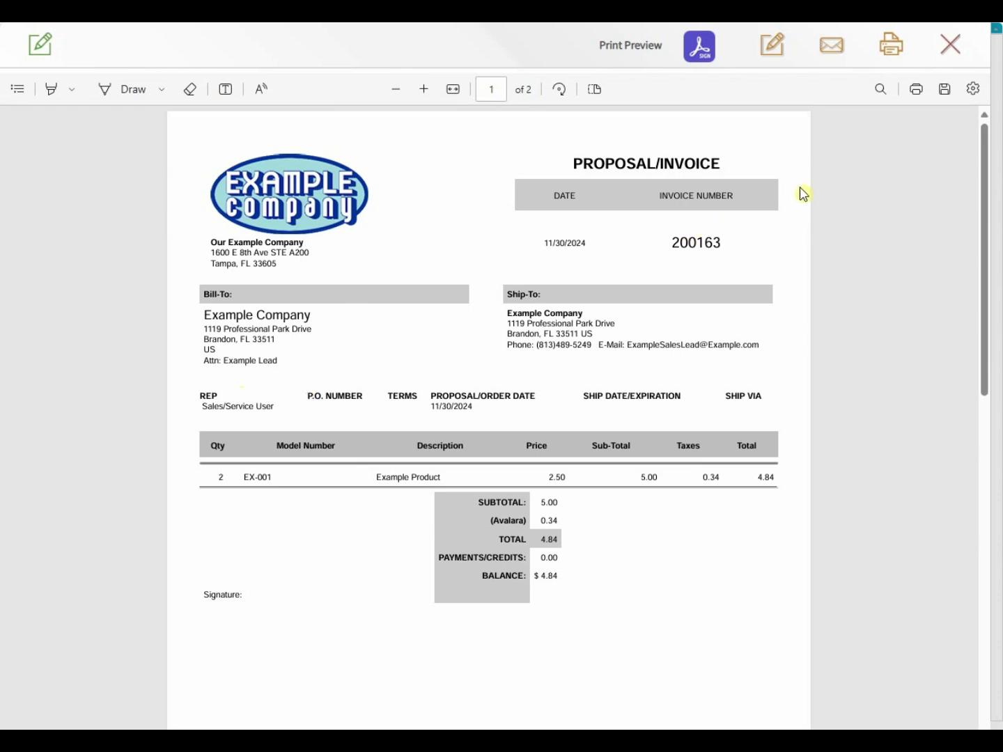
{"action": "scroll", "coordinate": [734, 327], "scroll_direction": "down", "scroll_amount": 5}
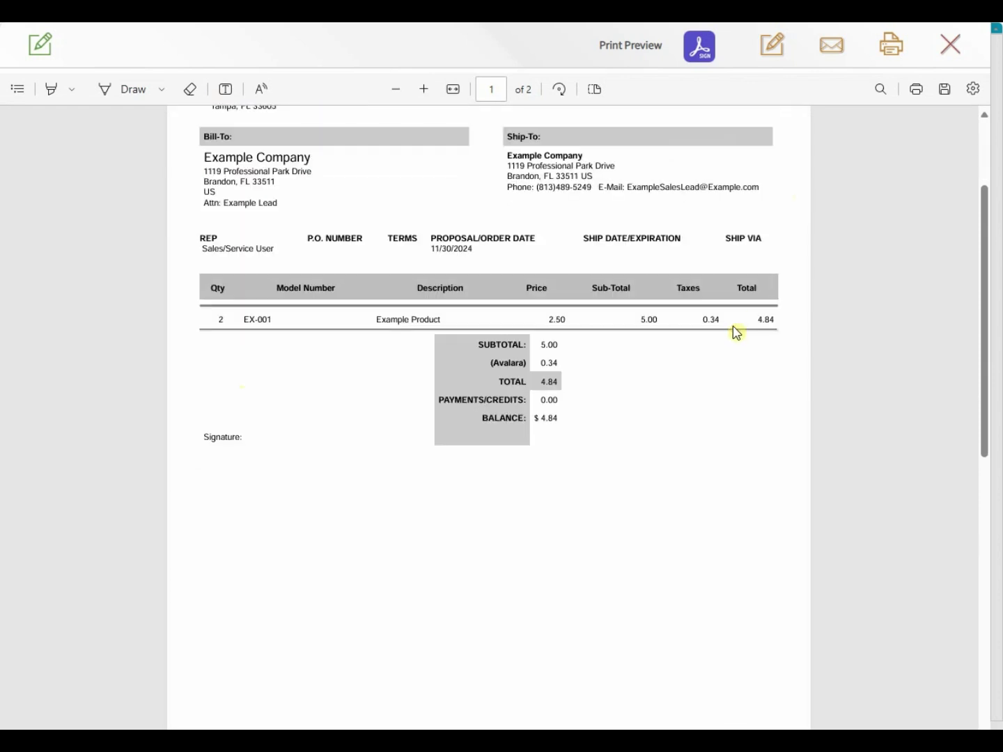
{"action": "scroll", "coordinate": [739, 325], "scroll_direction": "down", "scroll_amount": 5}
{"action": "scroll", "coordinate": [742, 323], "scroll_direction": "up", "scroll_amount": 10}
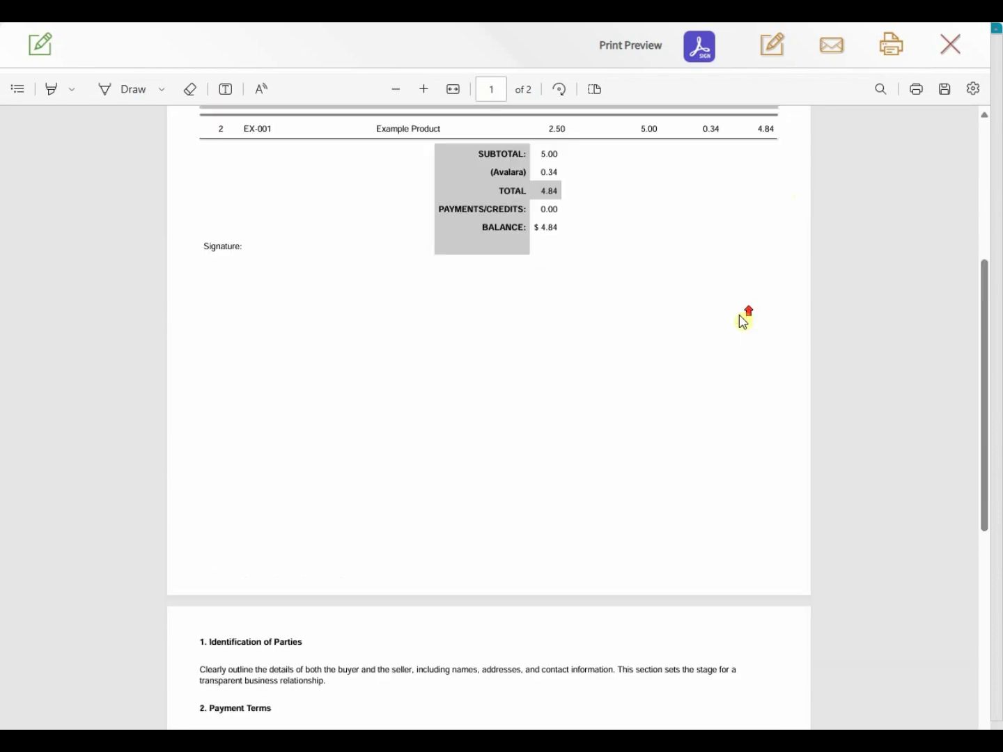
{"action": "scroll", "coordinate": [741, 321], "scroll_direction": "up", "scroll_amount": 1}
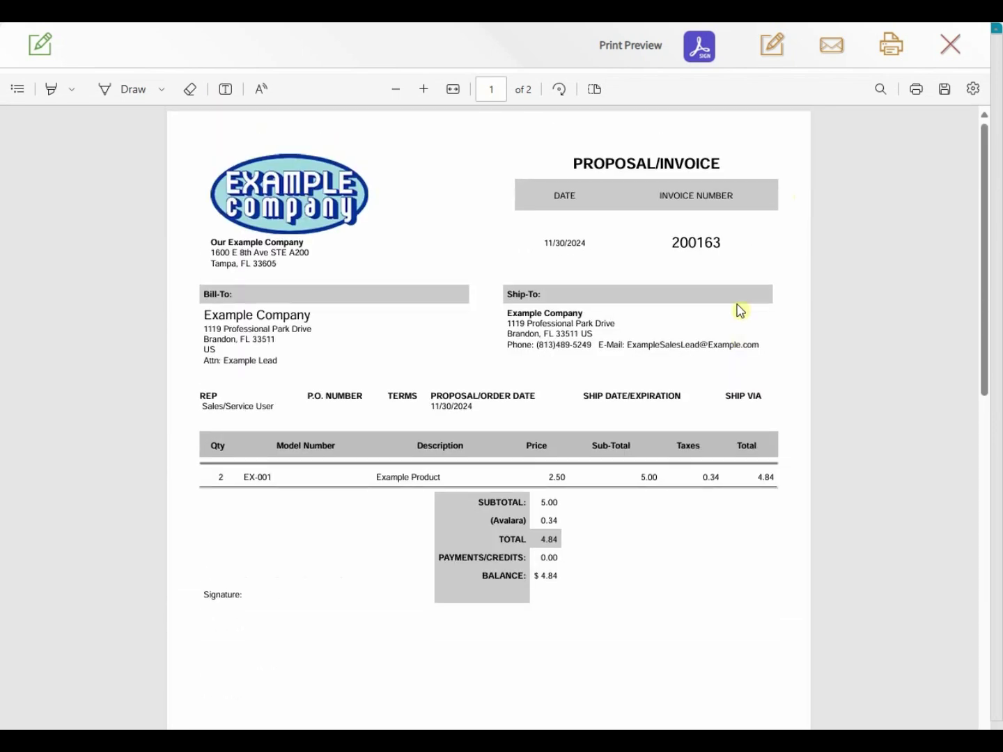
Step: Email the proposal PDF to the contact using the Quotation Attached template, marked as high priority
{"action": "left_click", "coordinate": [835, 45]}
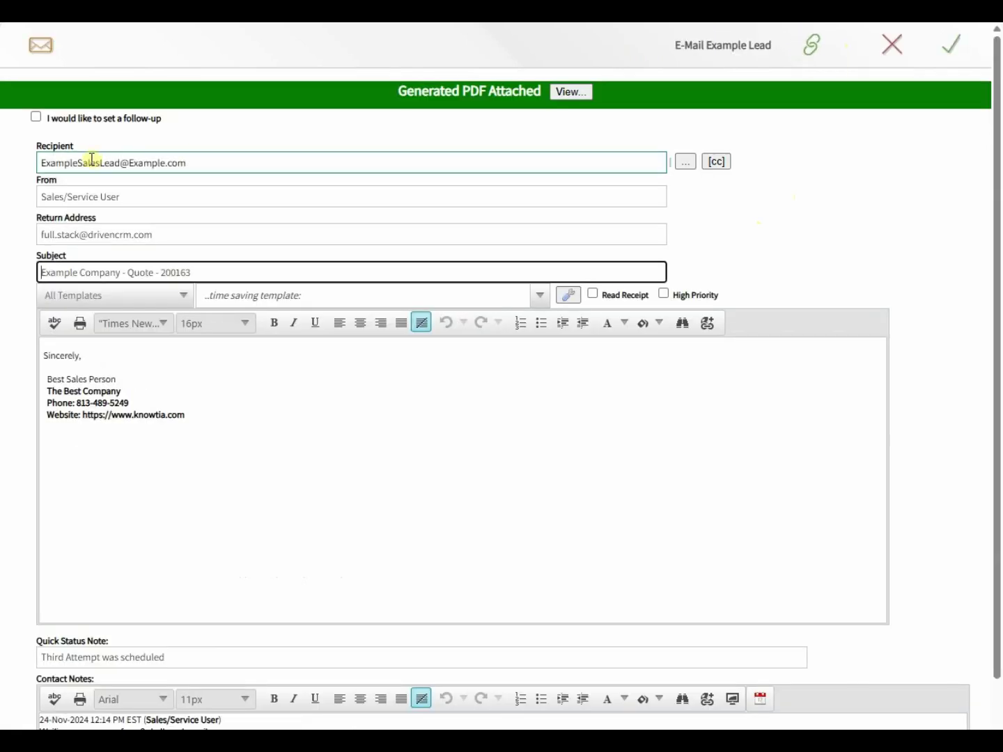
{"action": "left_click", "coordinate": [232, 295]}
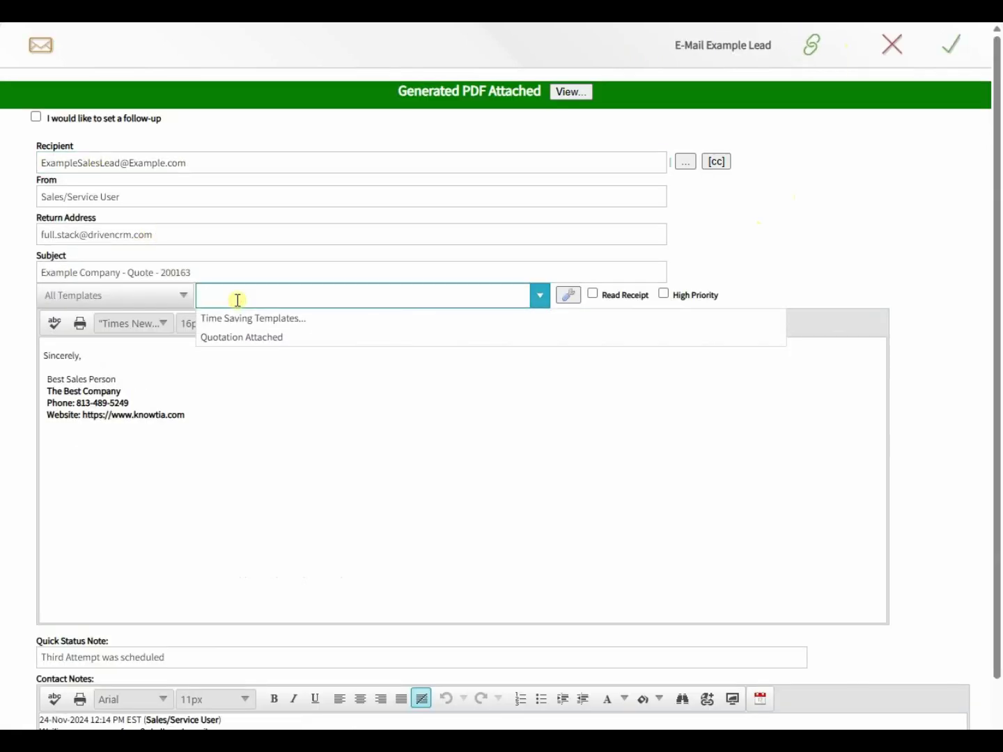
{"action": "left_click", "coordinate": [242, 339]}
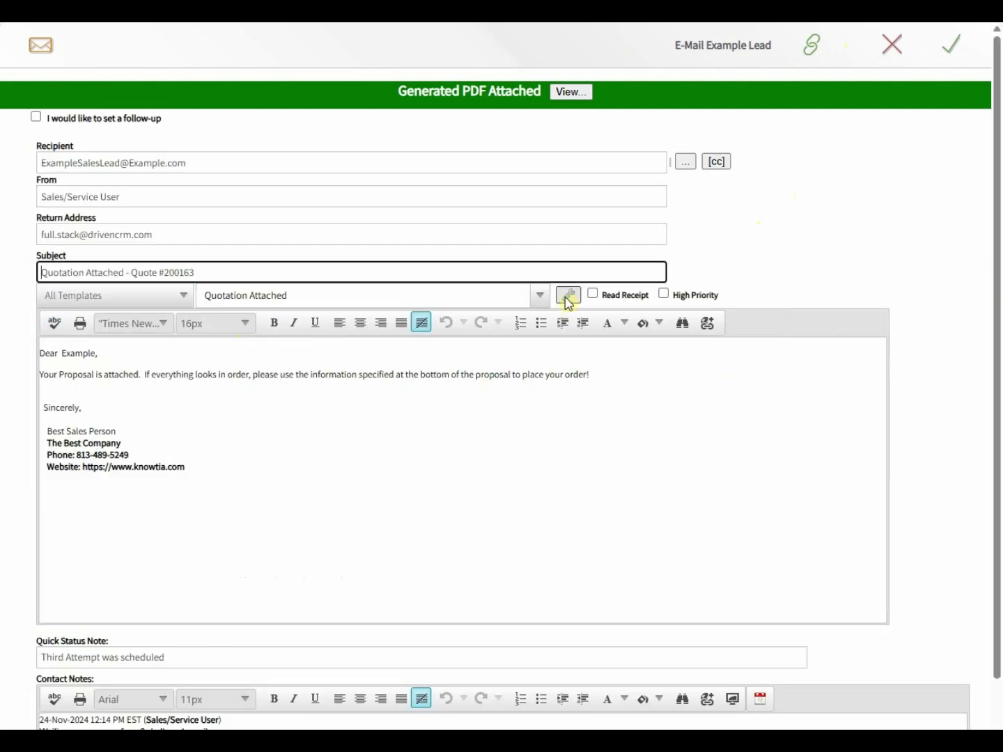
{"action": "left_click", "coordinate": [664, 295]}
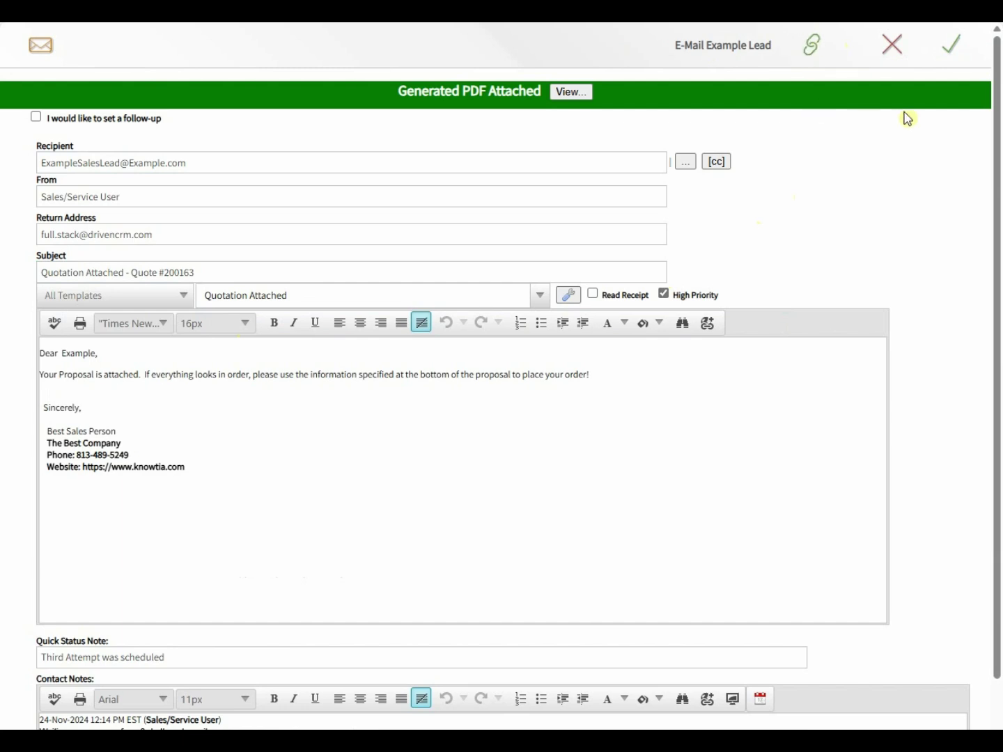
{"action": "left_click", "coordinate": [953, 49]}
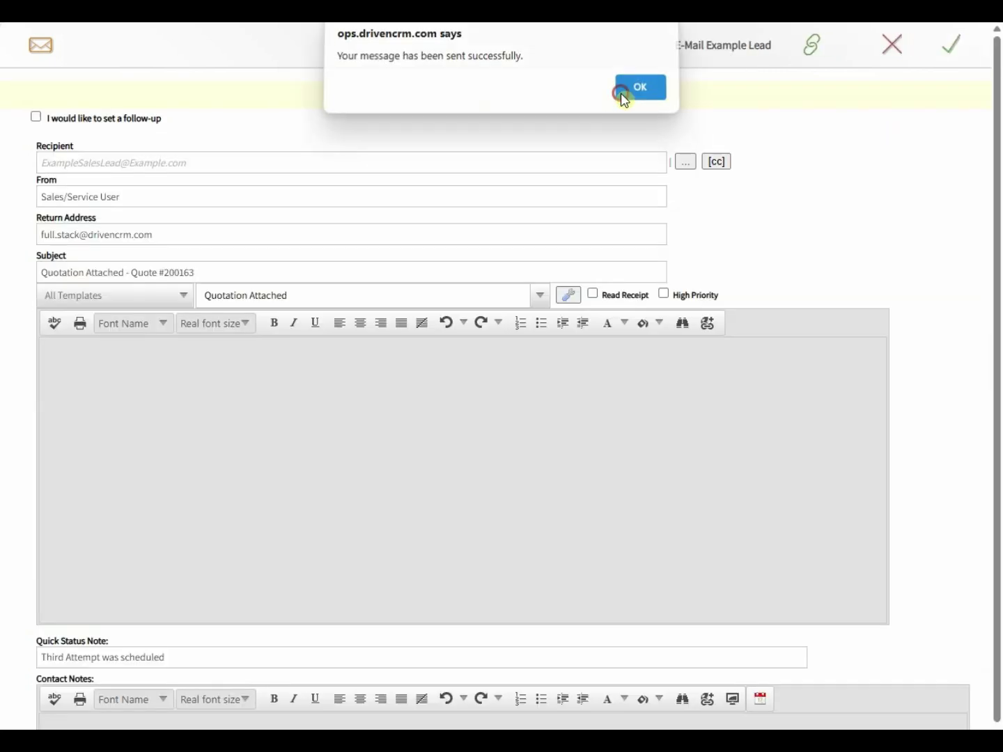
{"action": "left_click", "coordinate": [625, 97]}
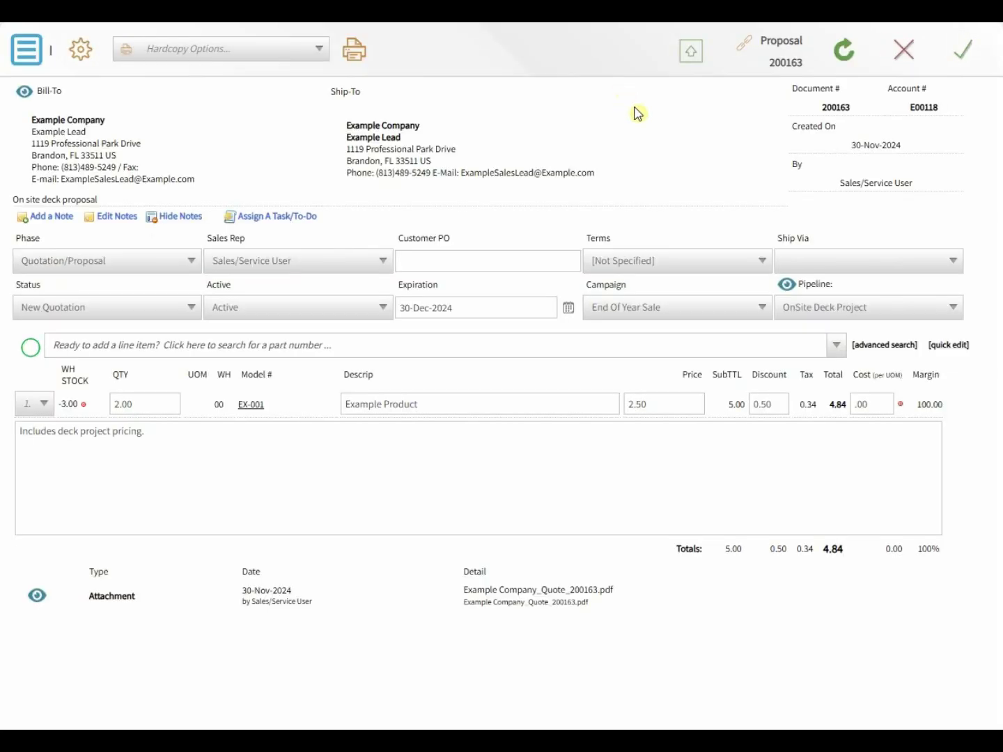
Step: Save the proposal and close the account record to return to the Sales Dashboard
{"action": "left_click", "coordinate": [964, 61]}
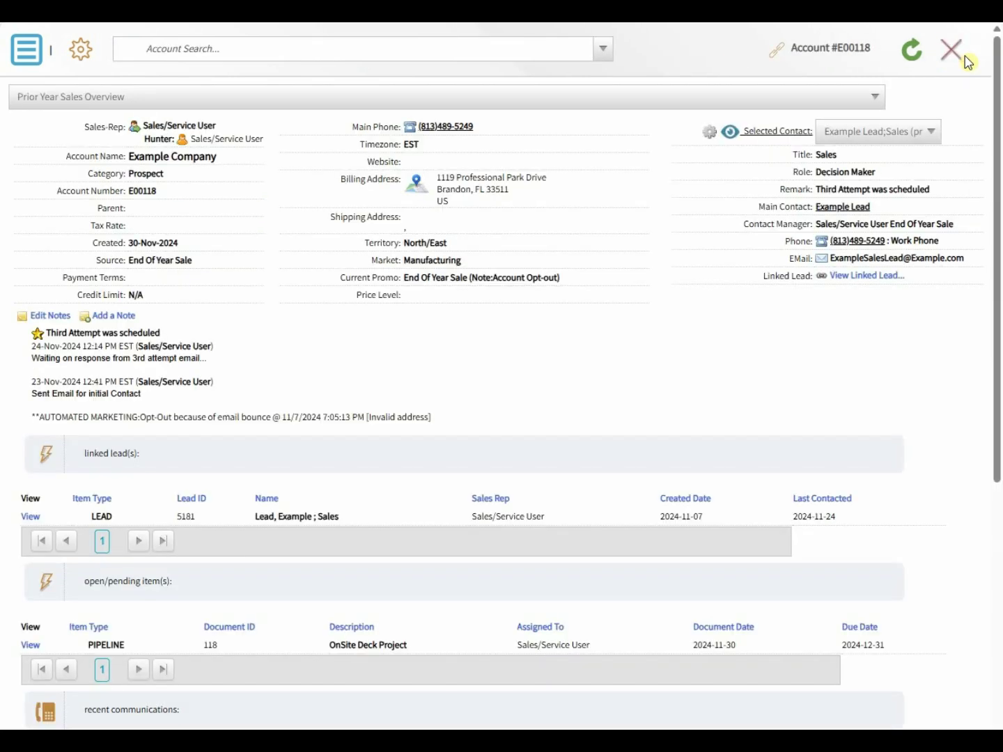
{"action": "left_click", "coordinate": [953, 54]}
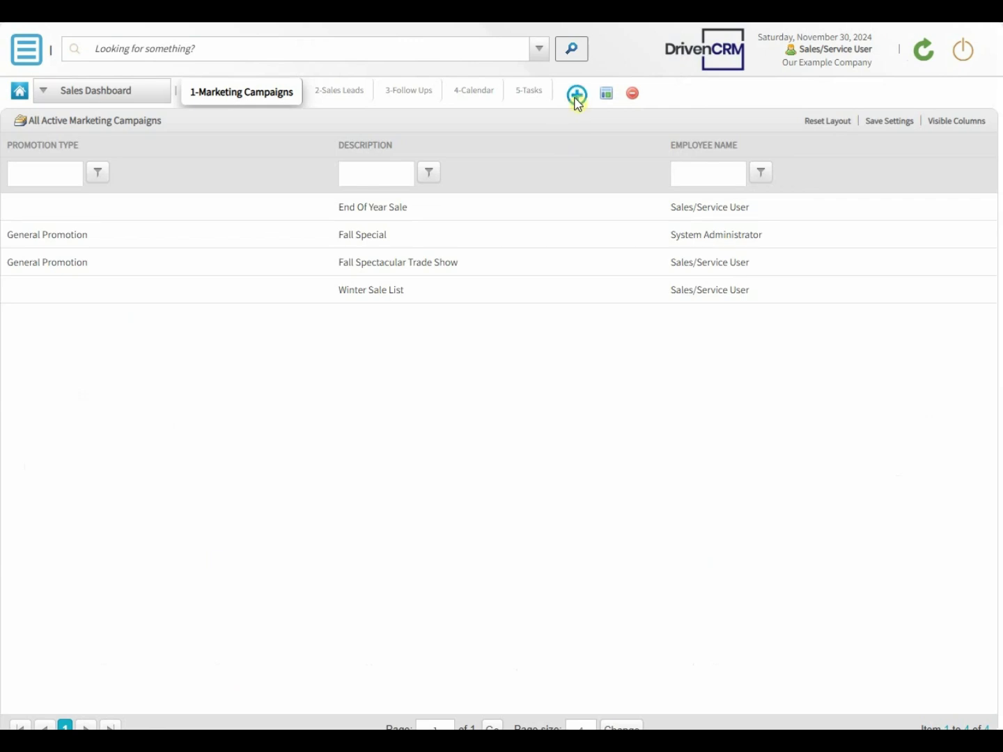
Step: Create a Sales Dashboard workspace named 6-Pipeline and Quotes with the layout of two stacked panels
{"action": "left_click", "coordinate": [577, 95]}
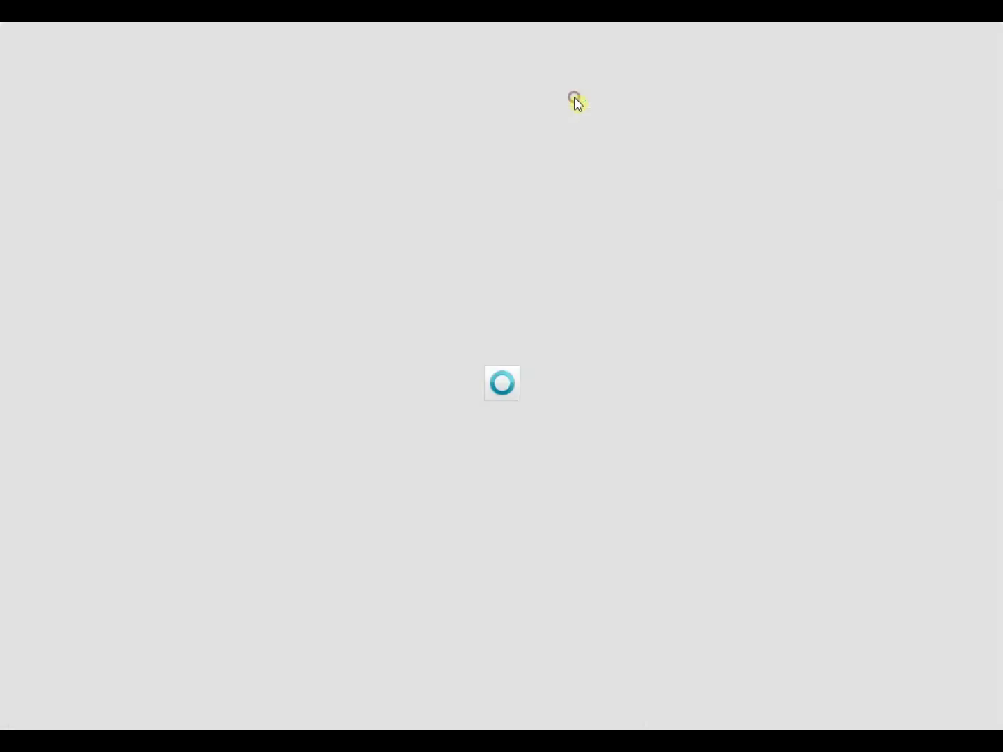
{"action": "type", "text": "6-"}
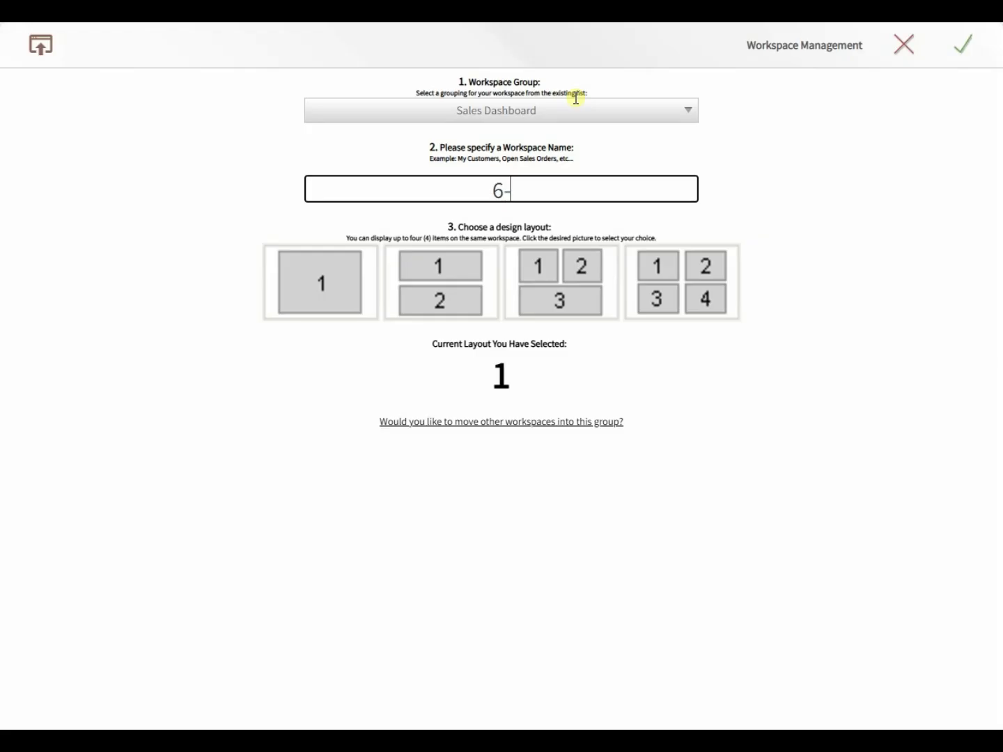
{"action": "type", "text": "Pipeli"}
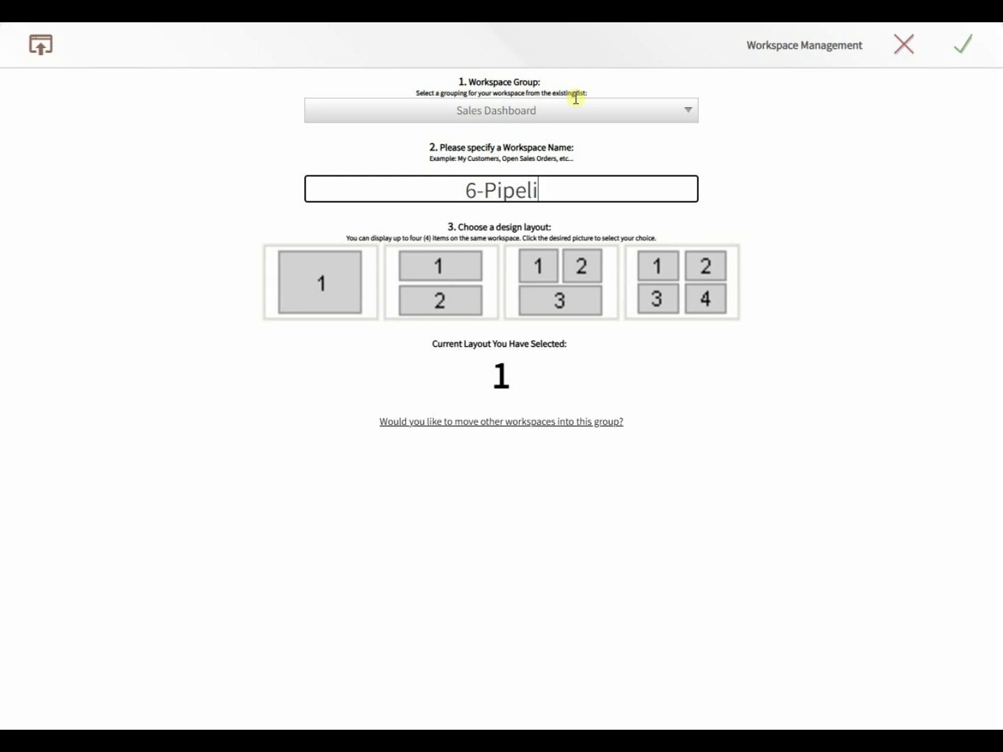
{"action": "type", "text": "ne and Quotes"}
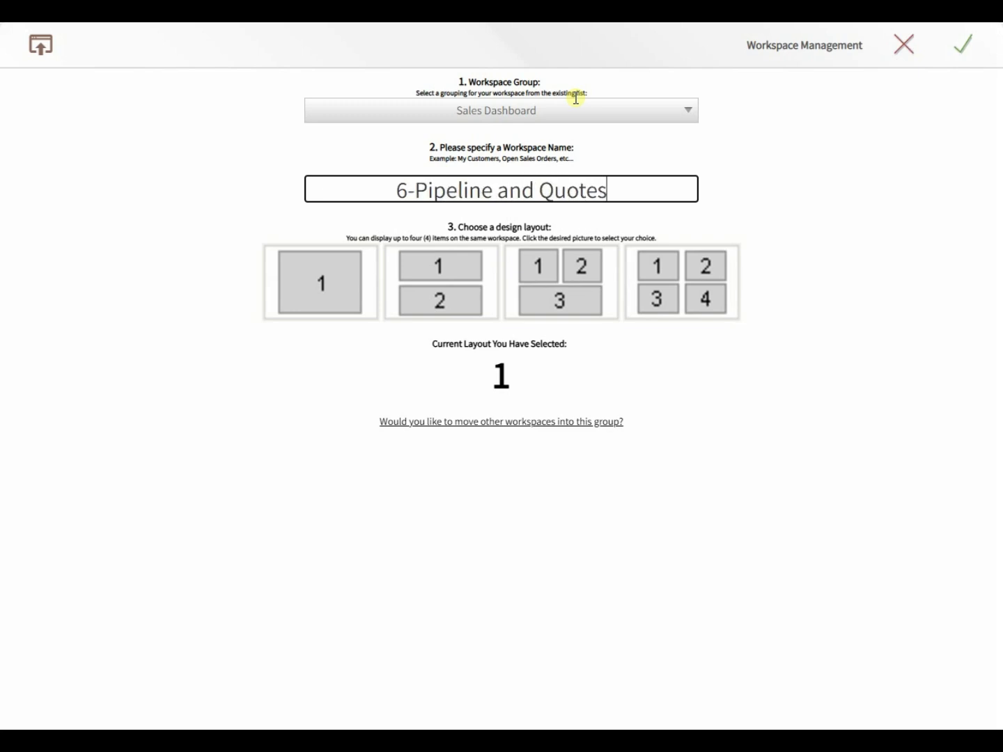
{"action": "left_click", "coordinate": [435, 298]}
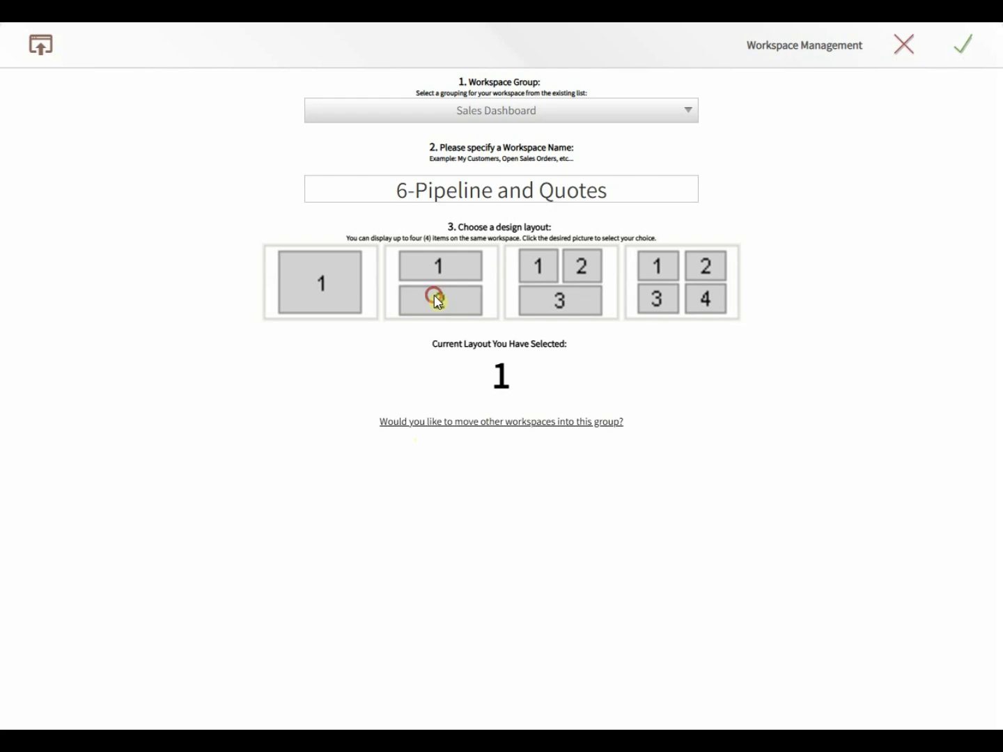
{"action": "left_click", "coordinate": [970, 43]}
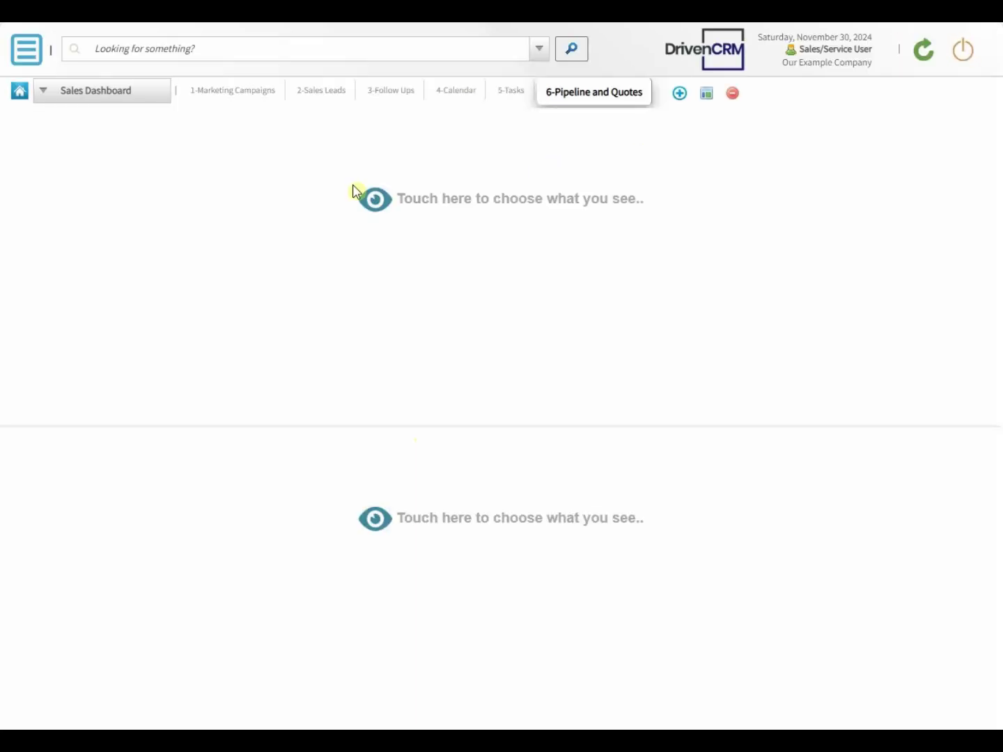
Step: Assign My Quotation & Sales-Orders to the workspace's upper panel and My Sales Pipeline to its lower panel
{"action": "left_click", "coordinate": [375, 202]}
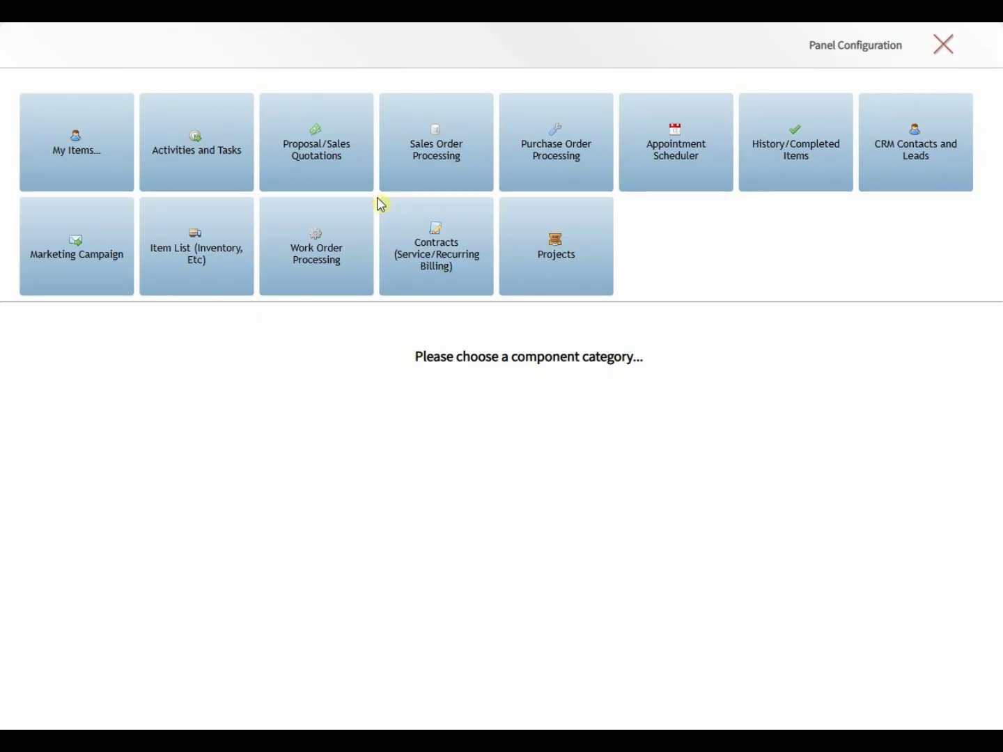
{"action": "left_click", "coordinate": [92, 154]}
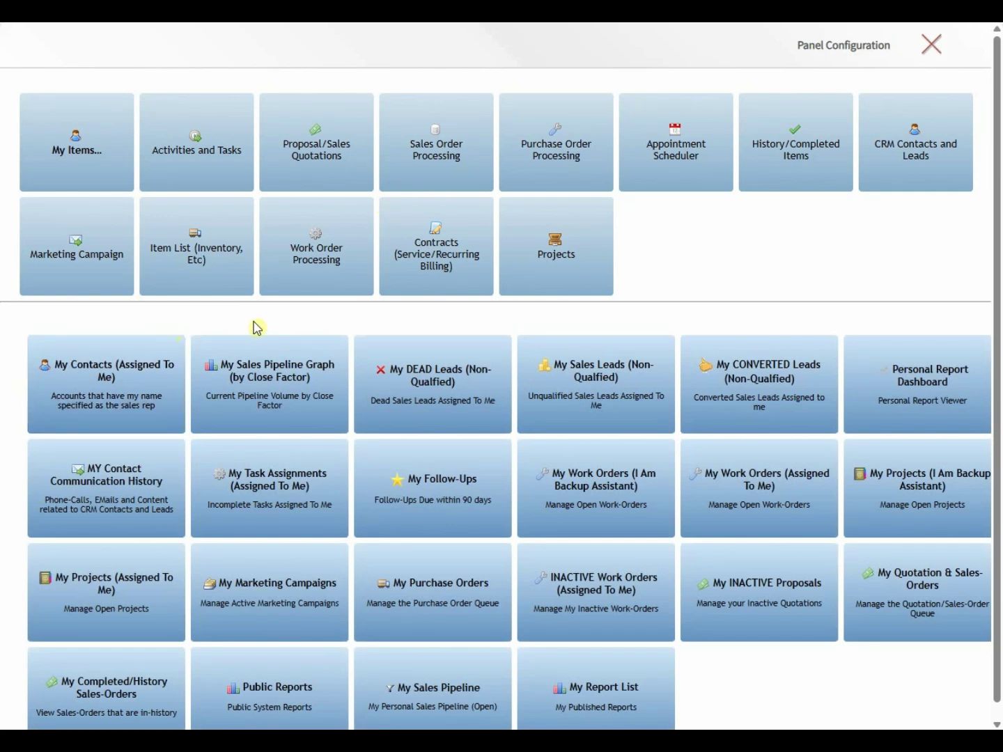
{"action": "left_click", "coordinate": [912, 592]}
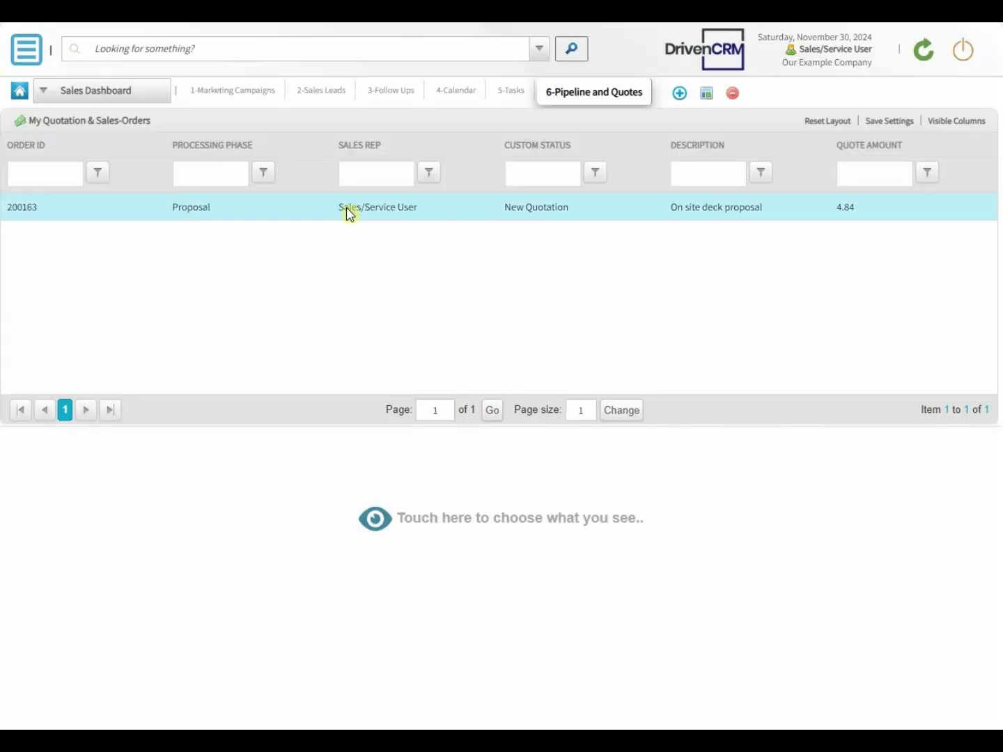
{"action": "left_click", "coordinate": [376, 528]}
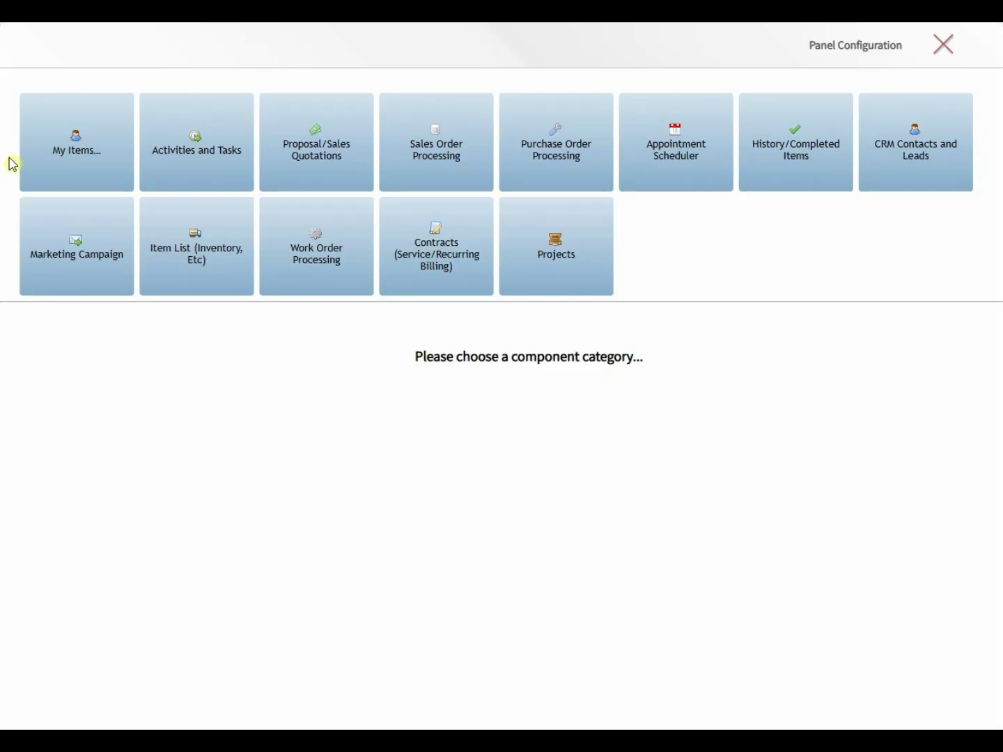
{"action": "left_click", "coordinate": [72, 153]}
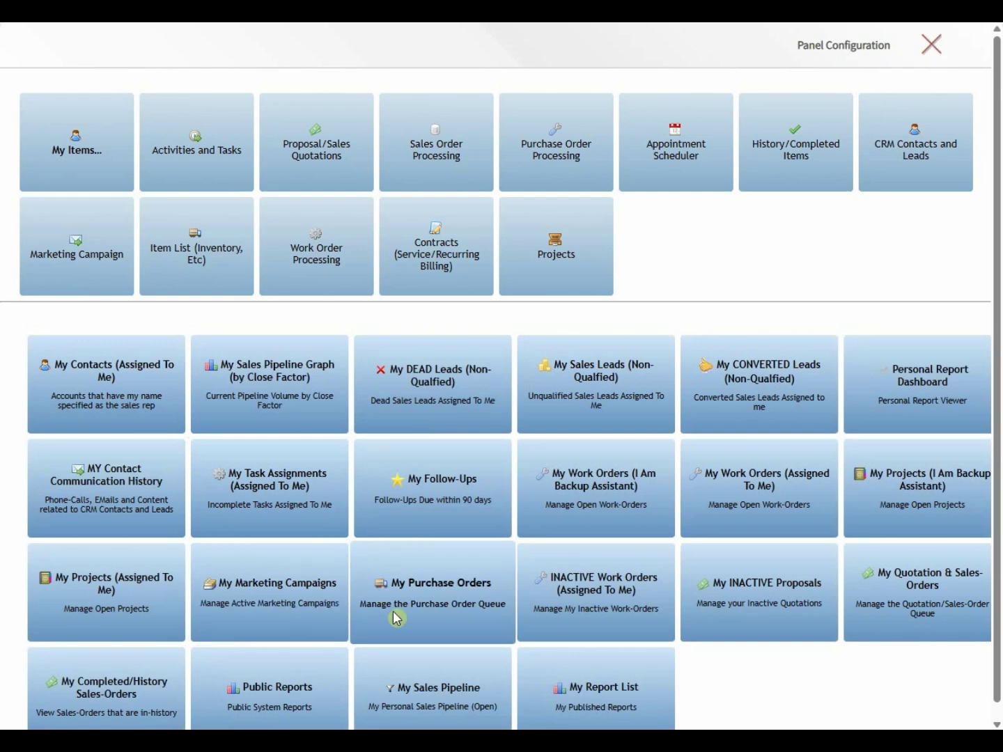
{"action": "left_click", "coordinate": [435, 696]}
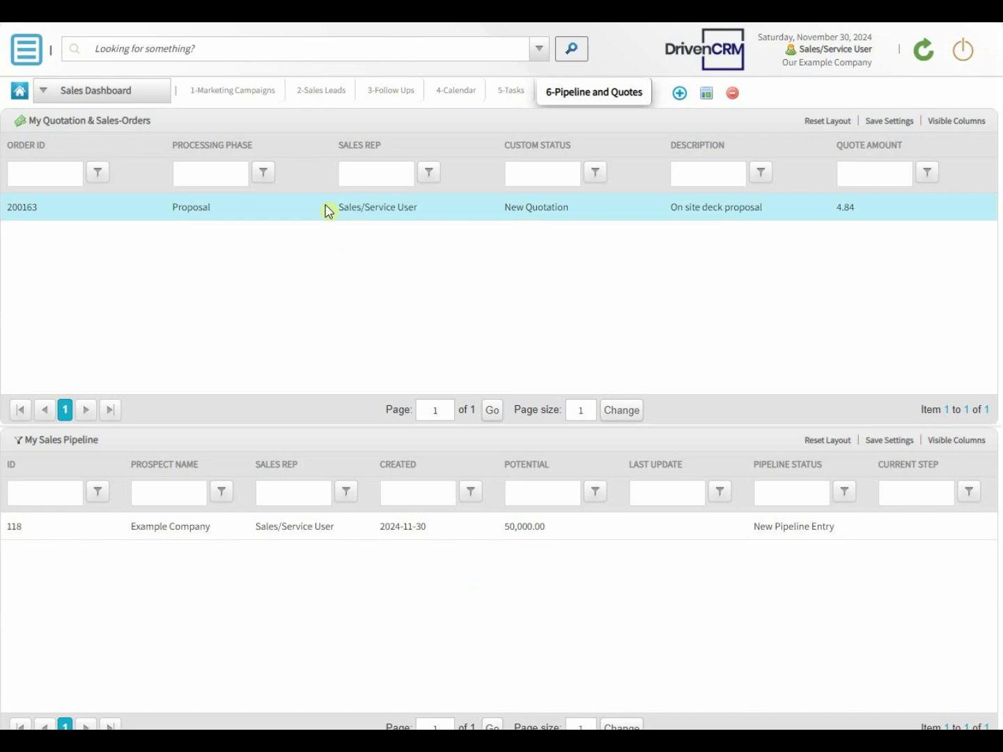
Step: Open the Example Company pipeline entry and set its current step to Qualify Lead 10% and Hot-List to YES
{"action": "left_click", "coordinate": [303, 534]}
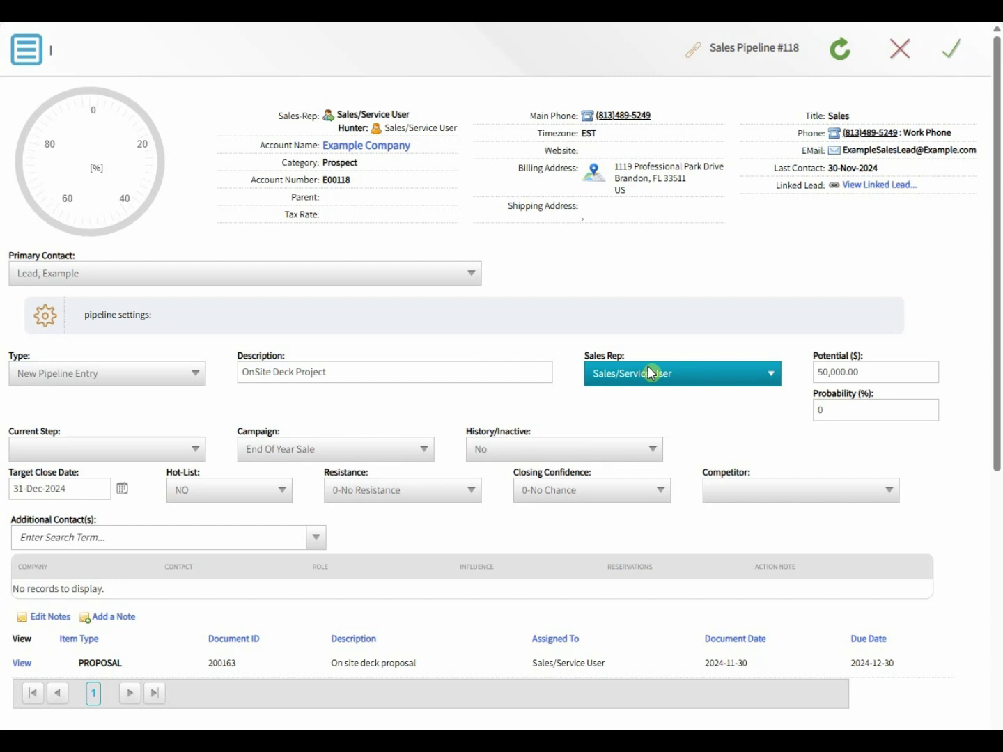
{"action": "left_click", "coordinate": [200, 452]}
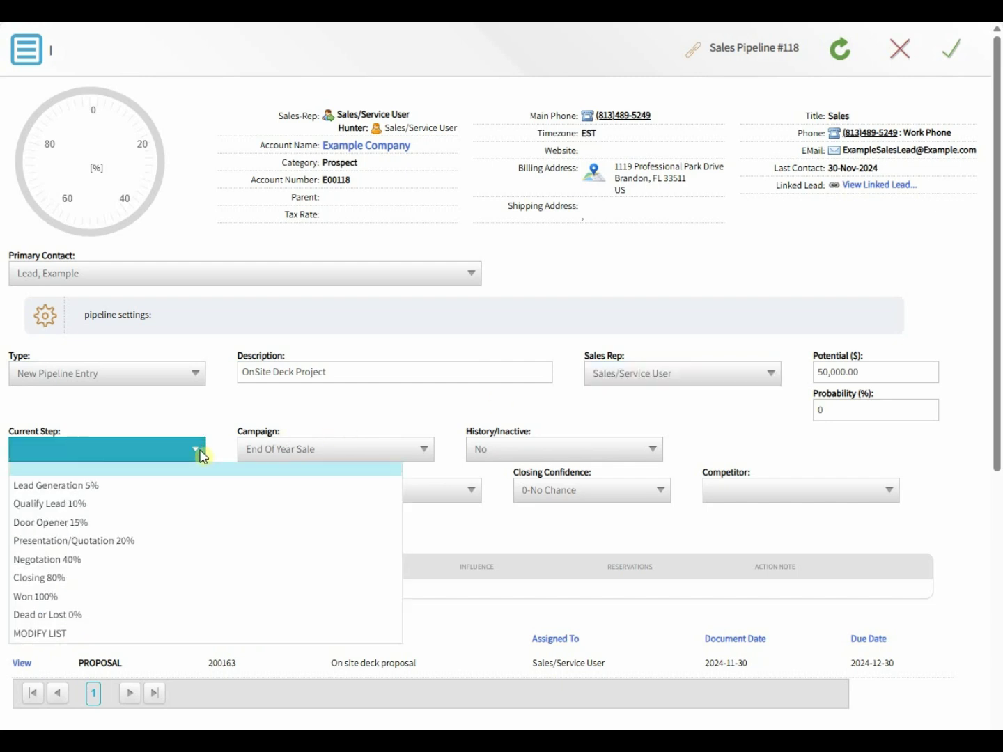
{"action": "left_click", "coordinate": [109, 503]}
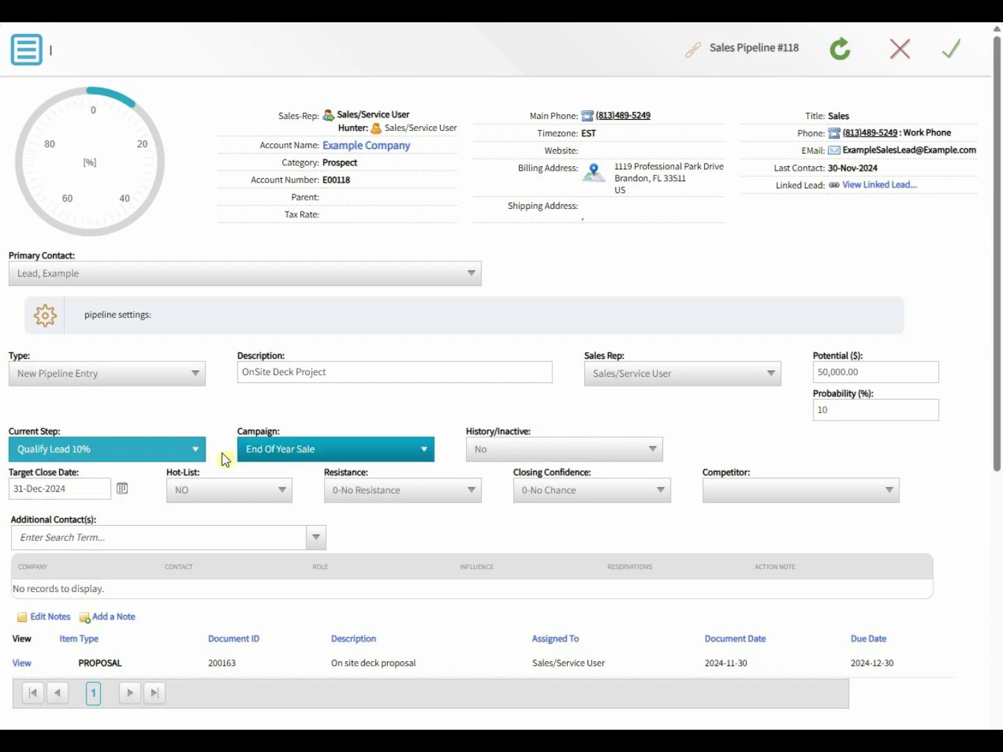
{"action": "left_click", "coordinate": [188, 492]}
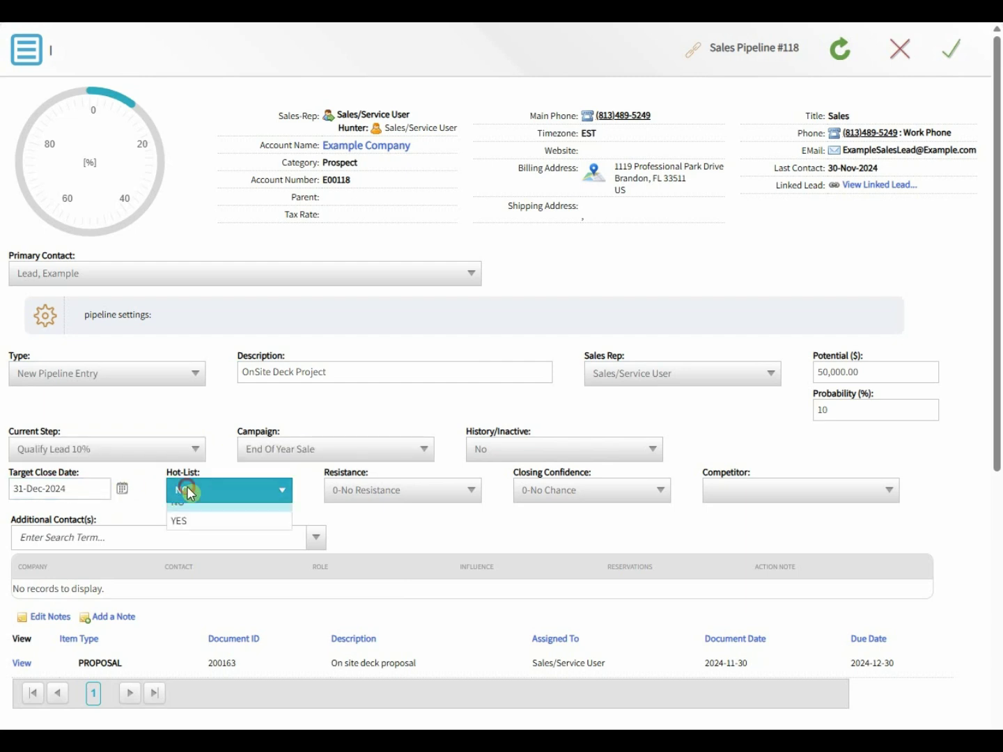
{"action": "left_click", "coordinate": [195, 529]}
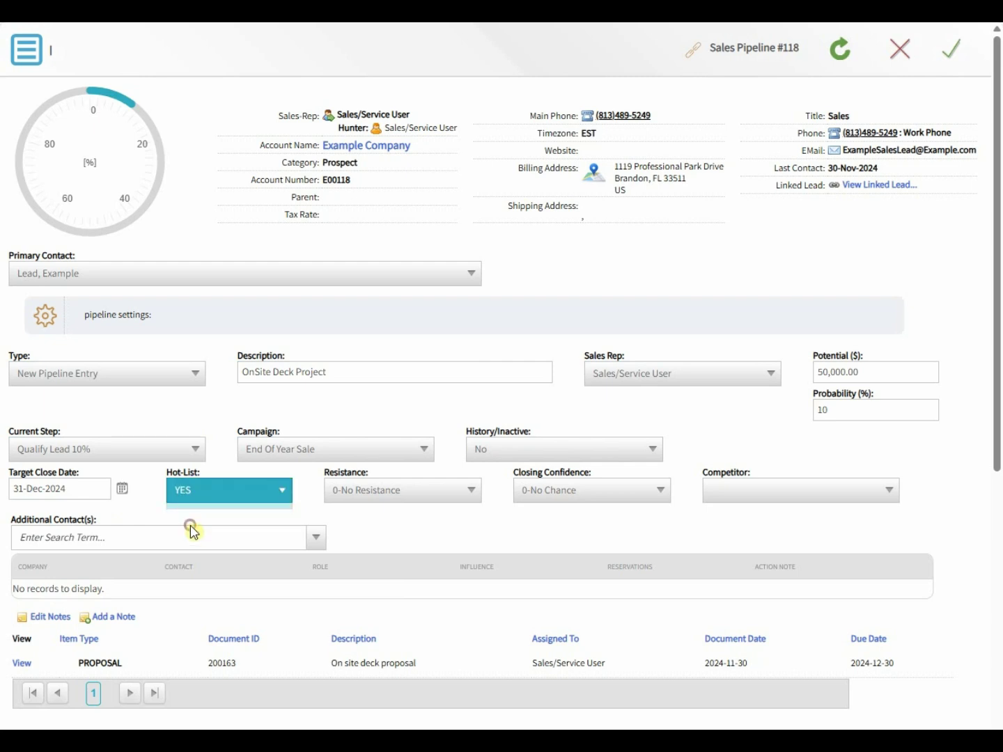
Step: Set the pipeline entry's resistance to 2-Moderate and its closing confidence to 2-Possible; Not Likely
{"action": "left_click", "coordinate": [369, 493]}
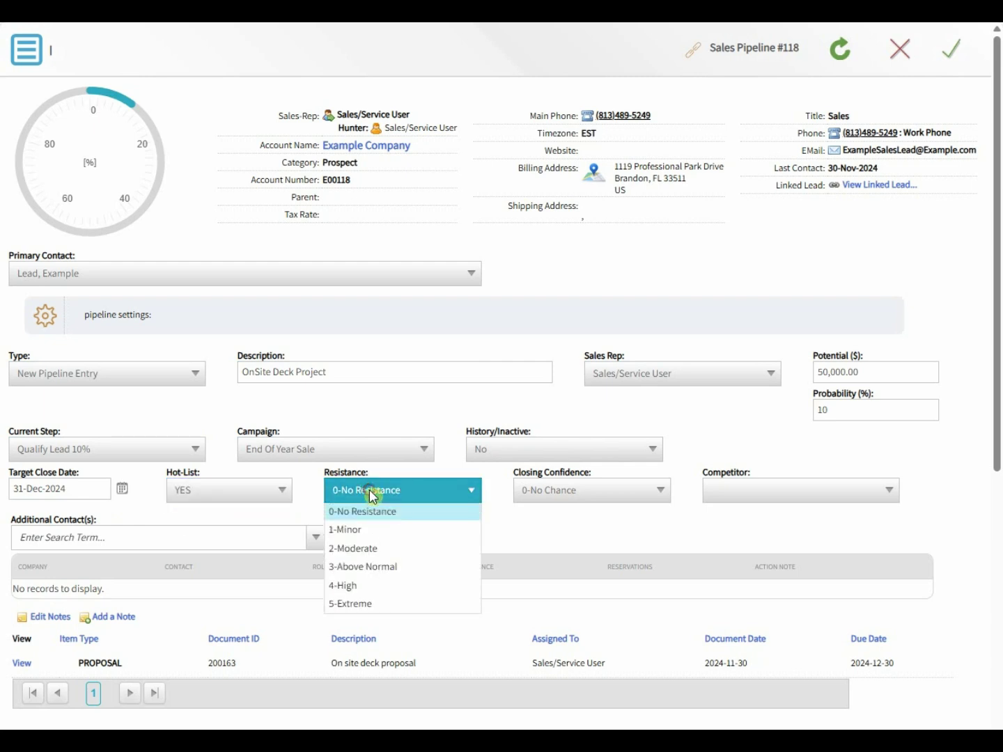
{"action": "left_click", "coordinate": [374, 552]}
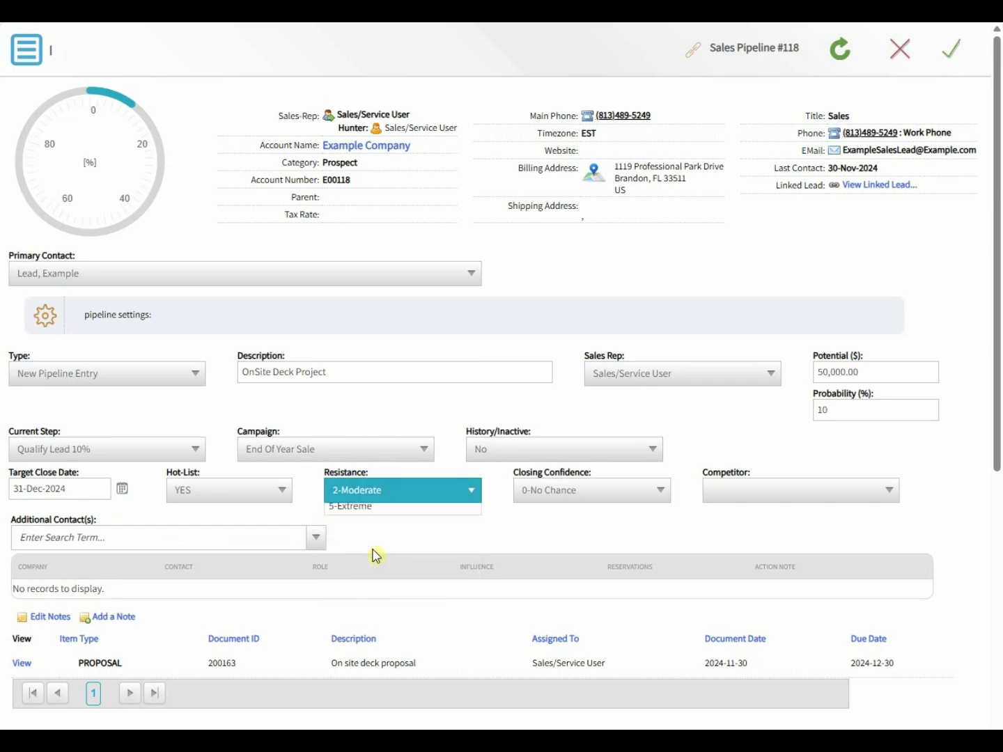
{"action": "left_click", "coordinate": [553, 492]}
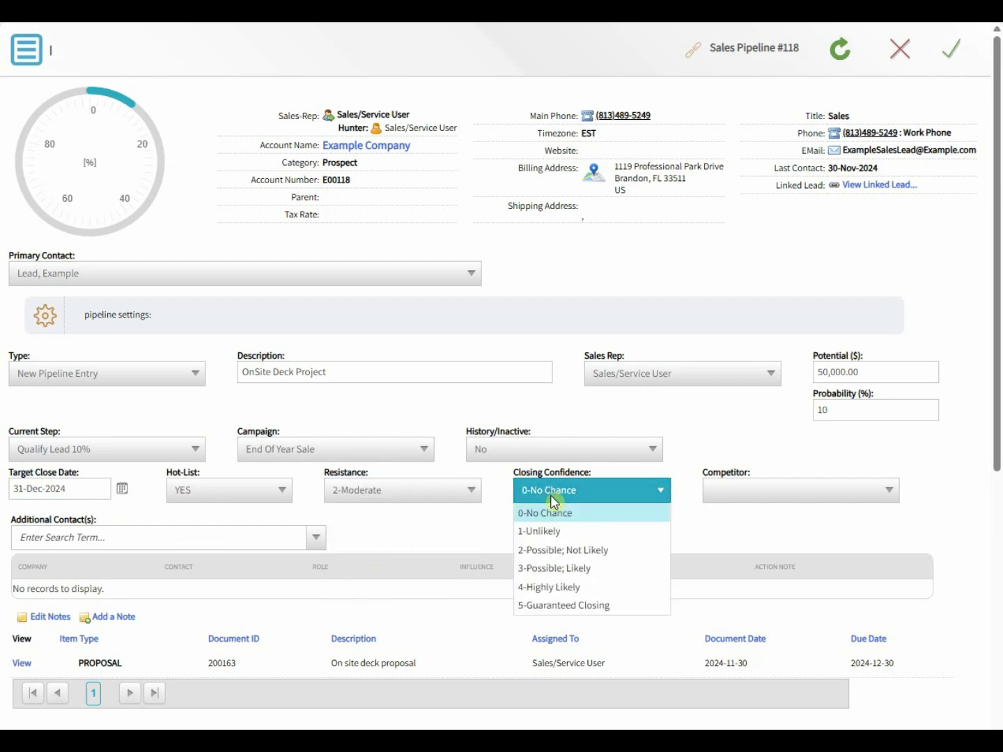
{"action": "left_click", "coordinate": [555, 552]}
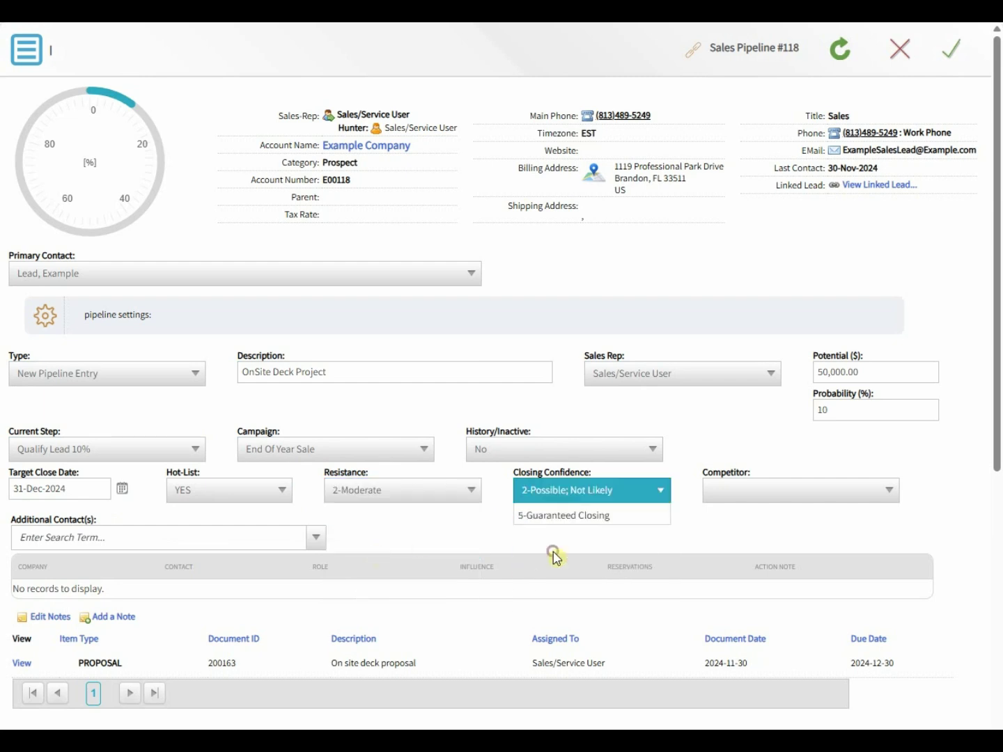
{"action": "left_click", "coordinate": [751, 497]}
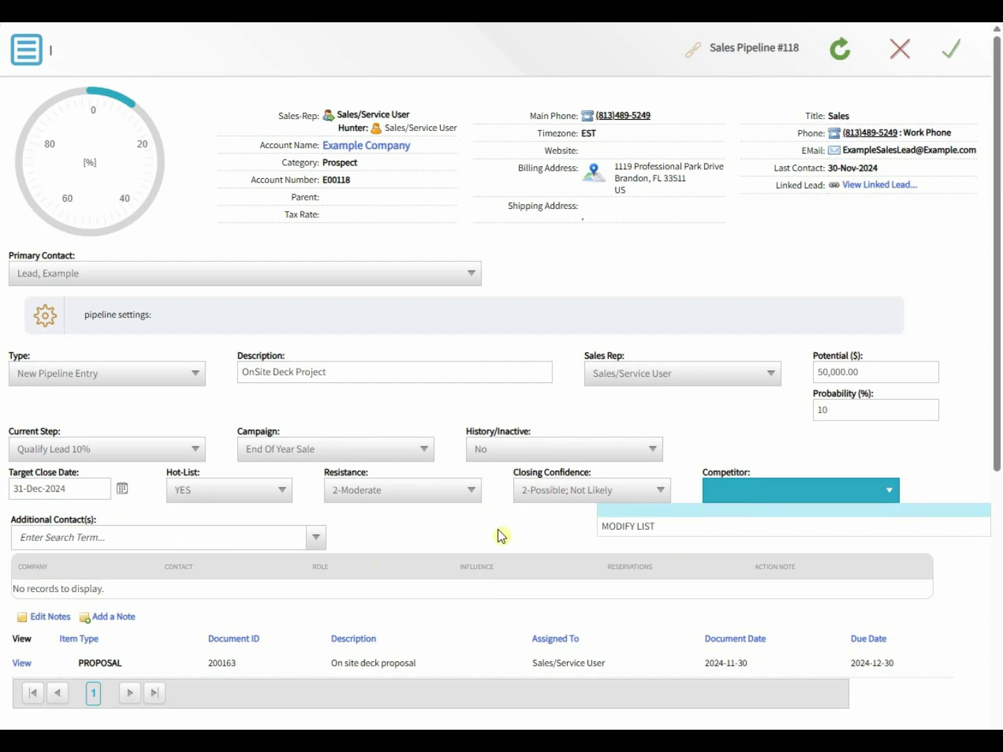
{"action": "left_click", "coordinate": [500, 533]}
{"action": "left_click", "coordinate": [265, 540]}
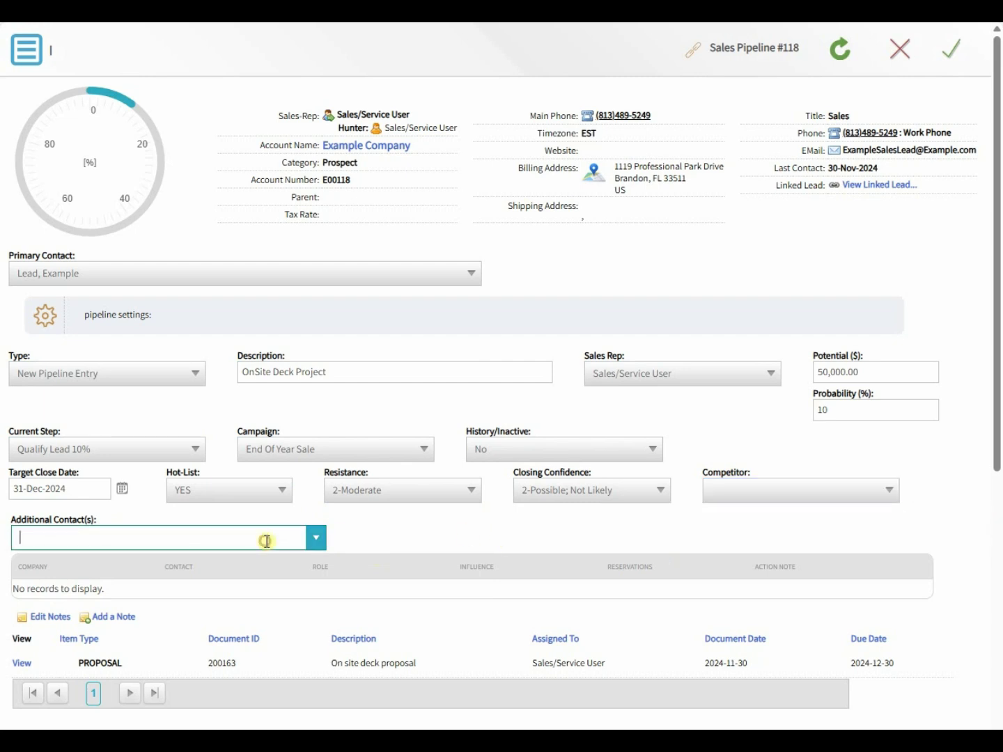
Step: Enter "First second and third attempts and closing." as the pipeline entry's action plan
{"action": "scroll", "coordinate": [266, 541], "scroll_direction": "down", "scroll_amount": 2}
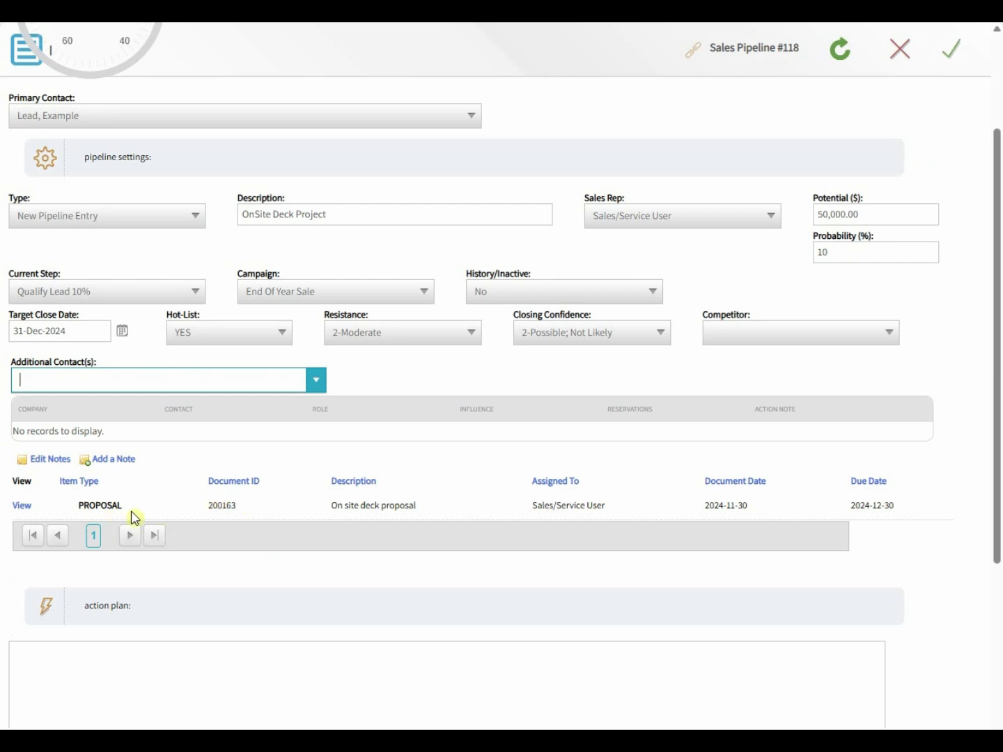
{"action": "scroll", "coordinate": [136, 517], "scroll_direction": "down", "scroll_amount": 3}
{"action": "left_click", "coordinate": [109, 463]}
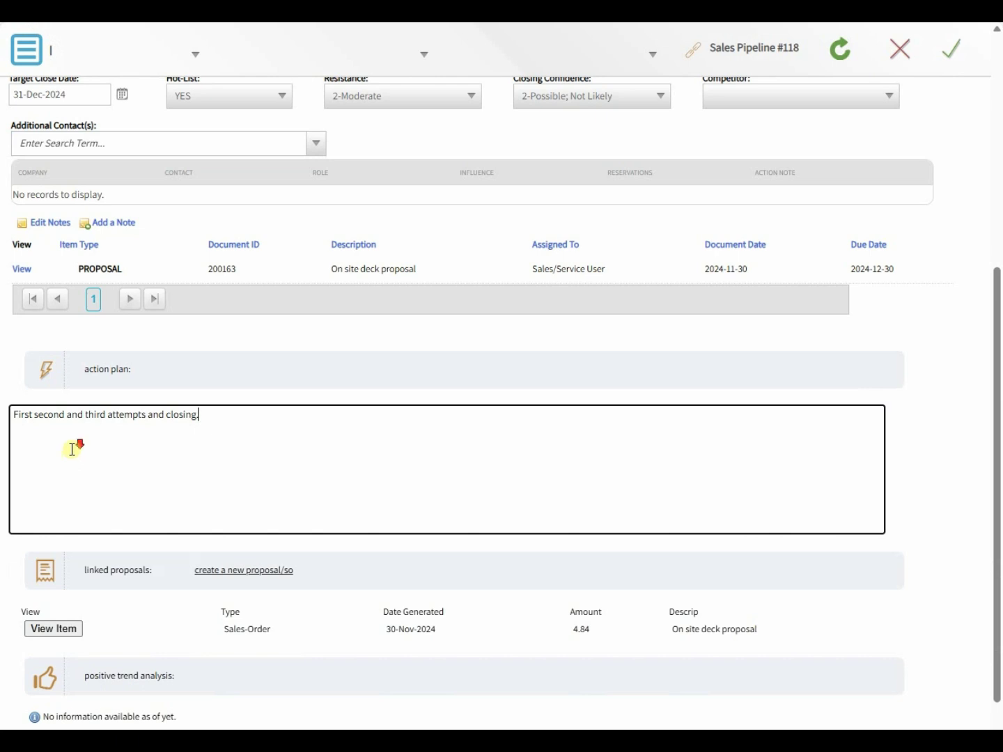
{"action": "scroll", "coordinate": [72, 449], "scroll_direction": "down", "scroll_amount": 1}
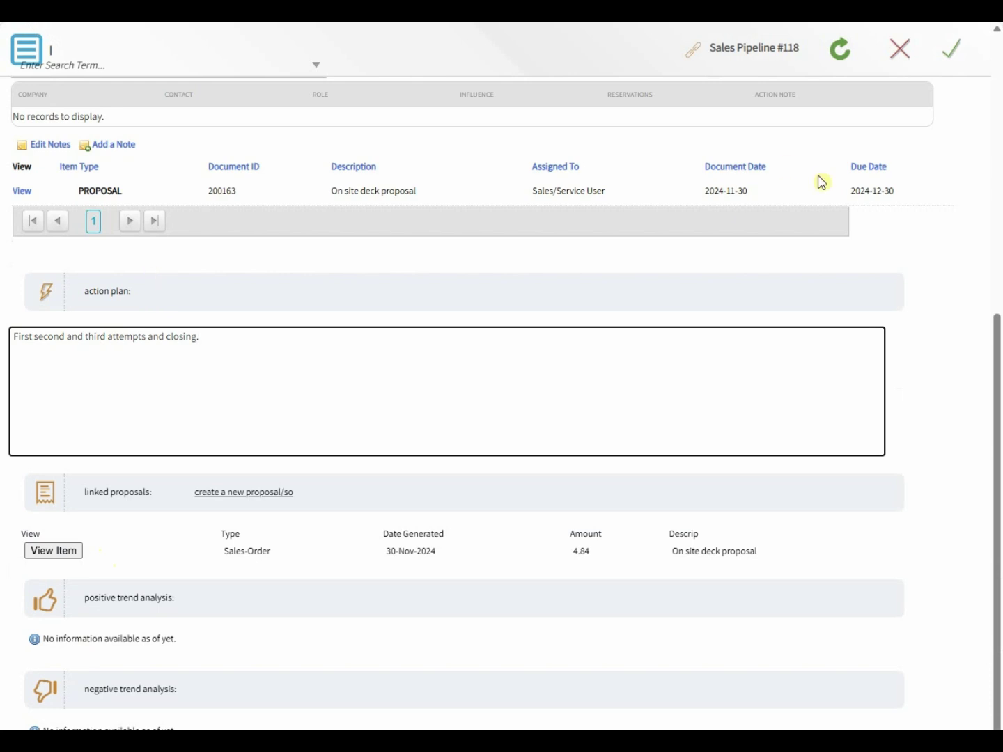
{"action": "scroll", "coordinate": [623, 206], "scroll_direction": "up", "scroll_amount": 7}
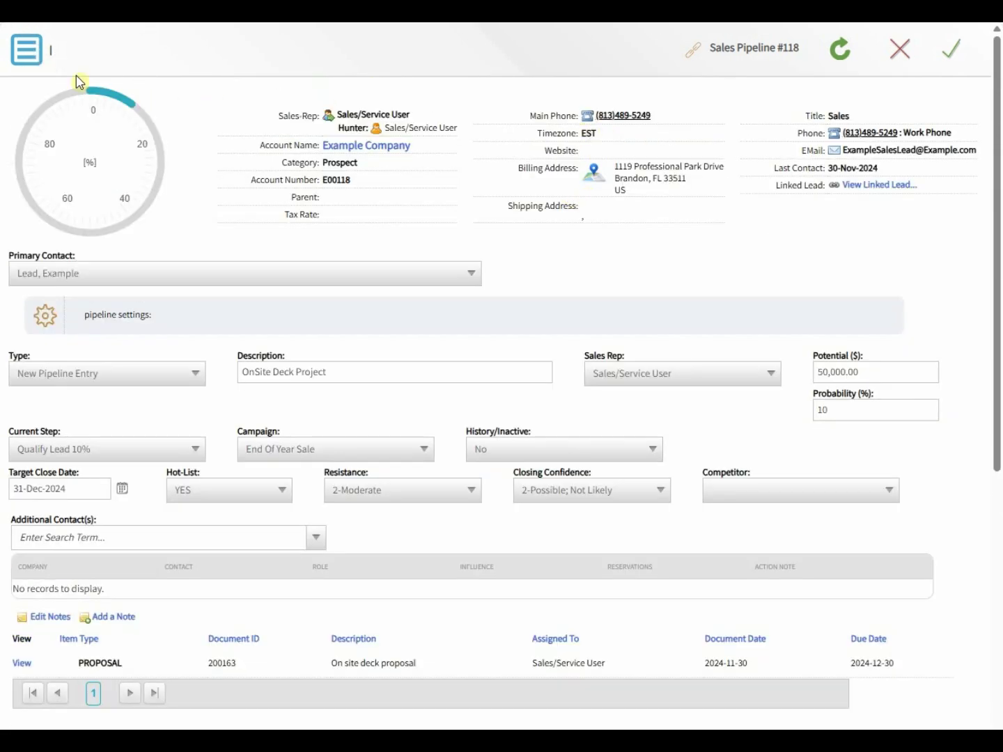
{"action": "left_click", "coordinate": [23, 53]}
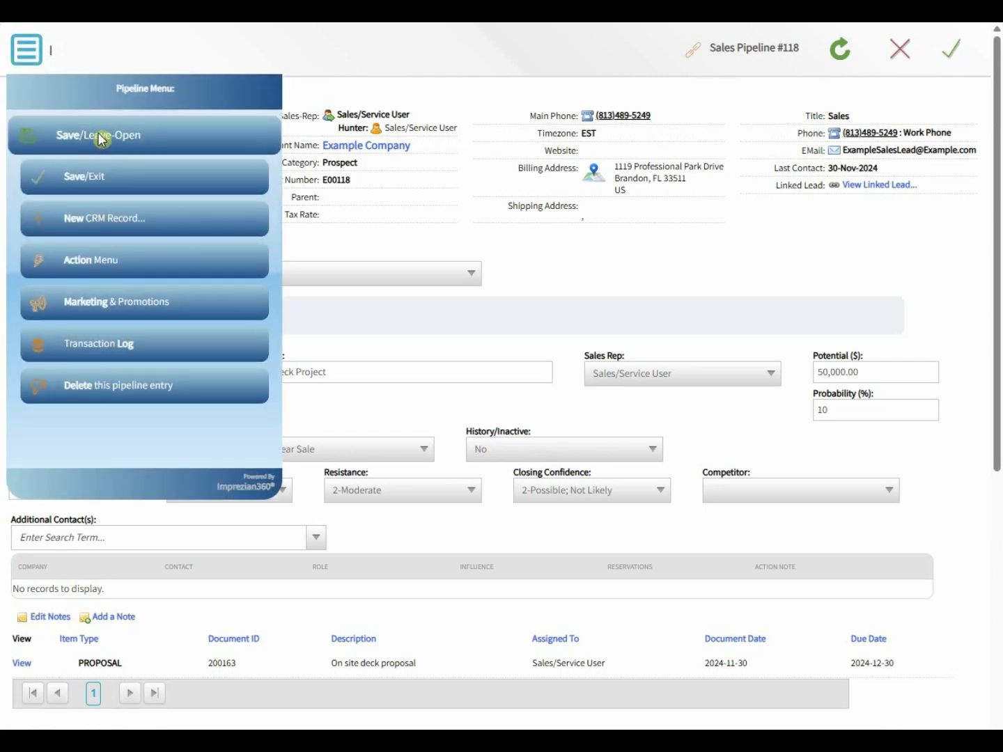
{"action": "left_click", "coordinate": [97, 220]}
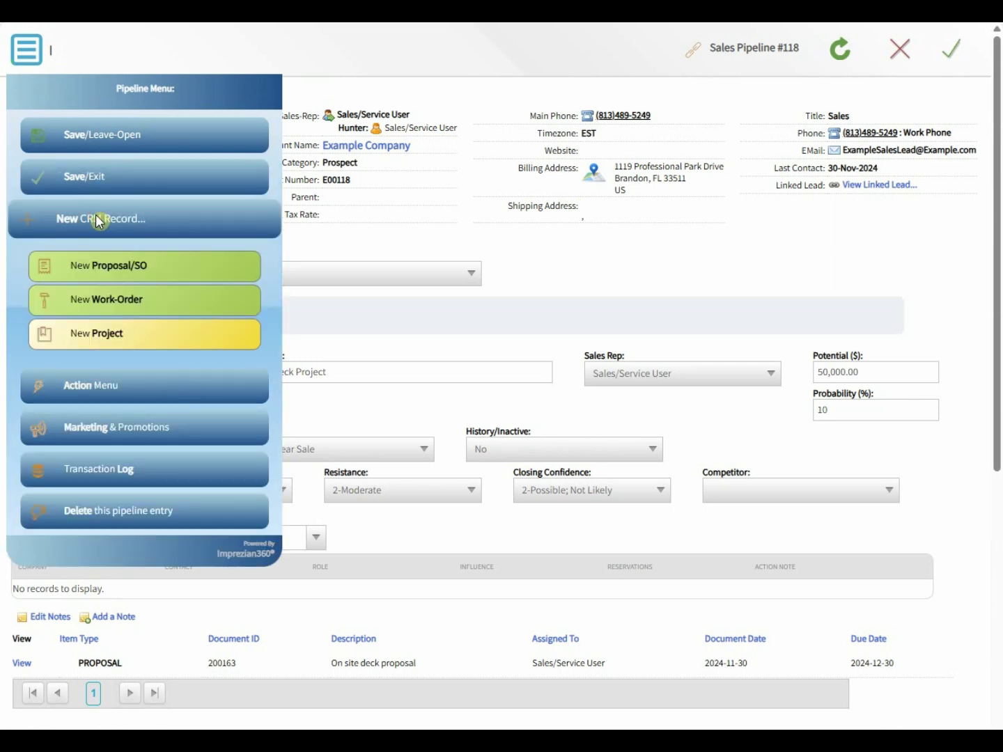
{"action": "left_click", "coordinate": [96, 219]}
{"action": "left_click", "coordinate": [100, 259]}
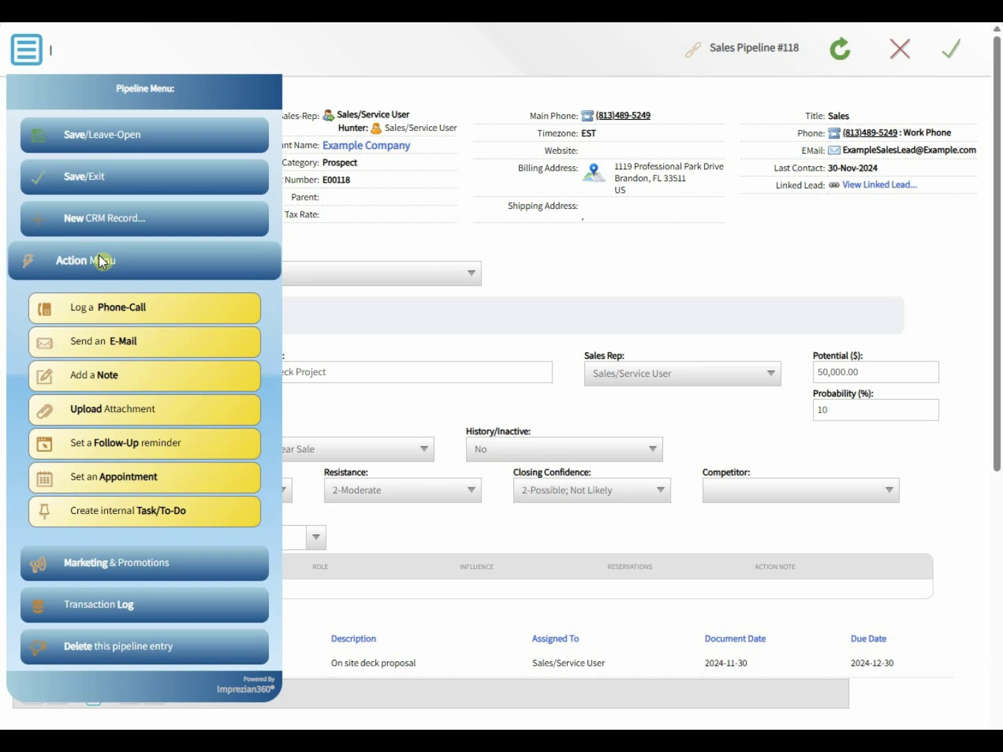
{"action": "left_click", "coordinate": [99, 257]}
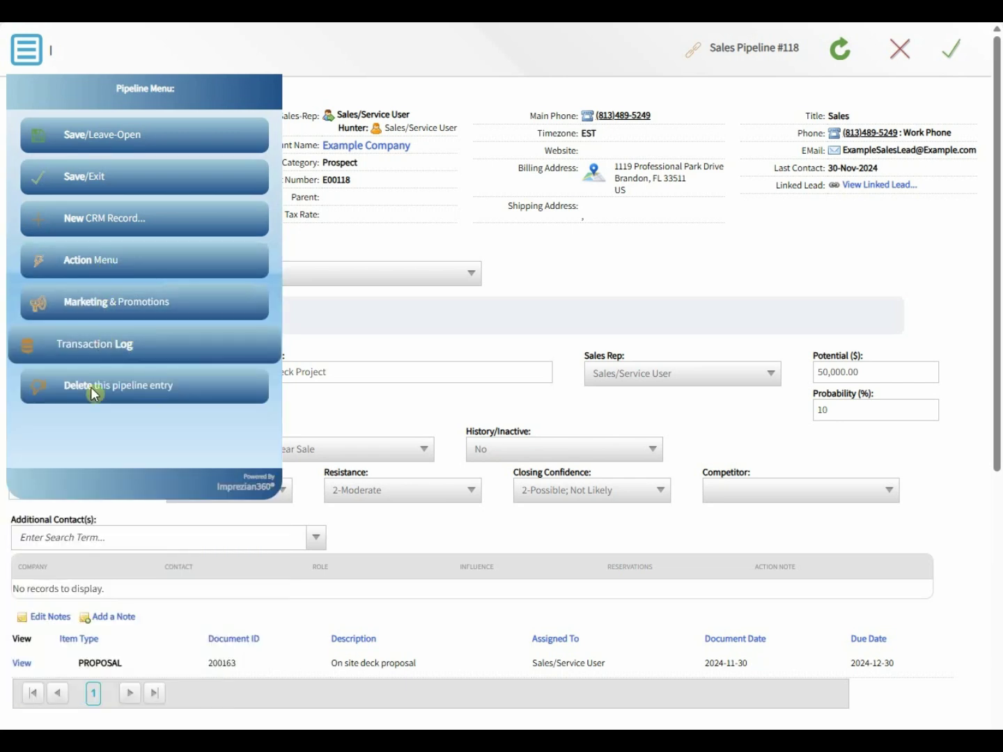
Step: Save the pipeline entry and return to the Pipeline and Quotes workspace
{"action": "left_click", "coordinate": [951, 50]}
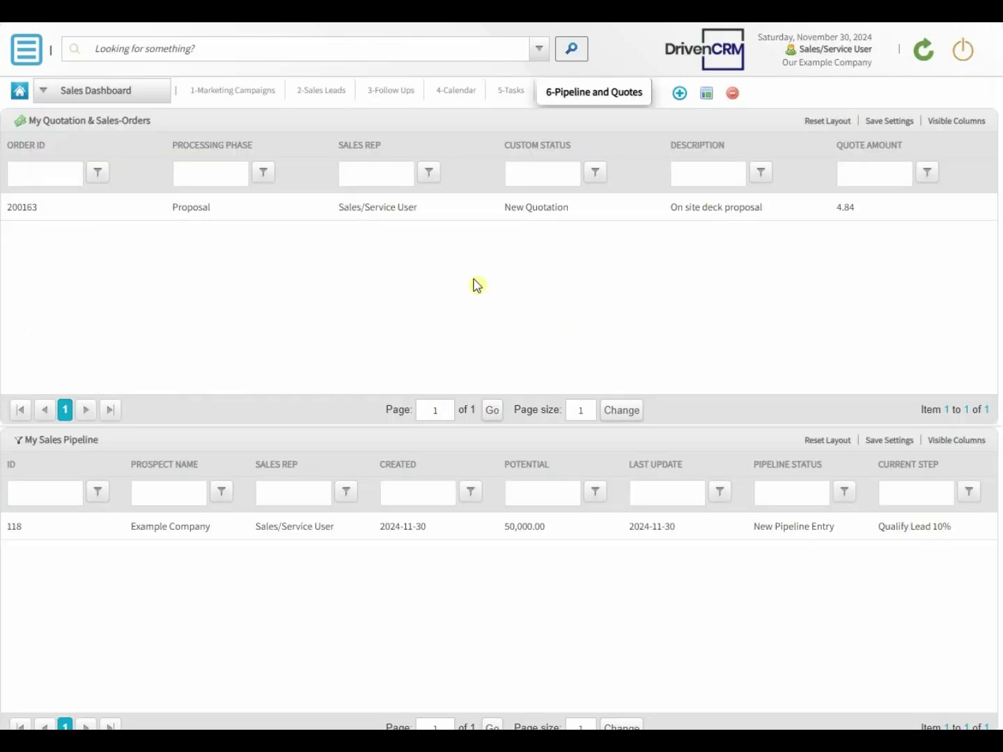